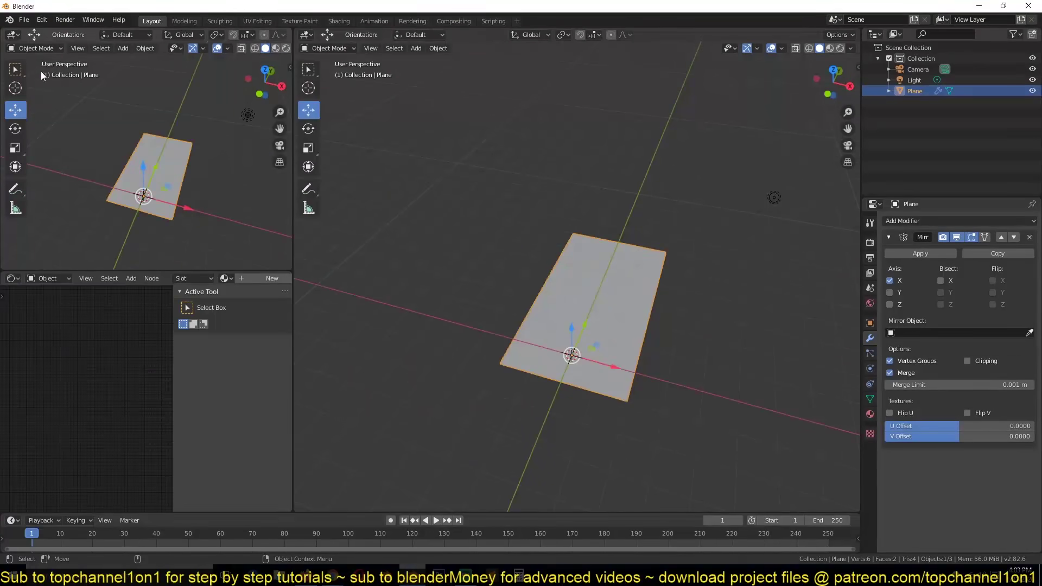
Step: Reposition the camera to look along the floor and select the floor plane for mesh editing
{"action": "key", "text": "KP_0"}
{"action": "left_click", "coordinate": [705, 201]}
{"action": "key", "text": "g"}
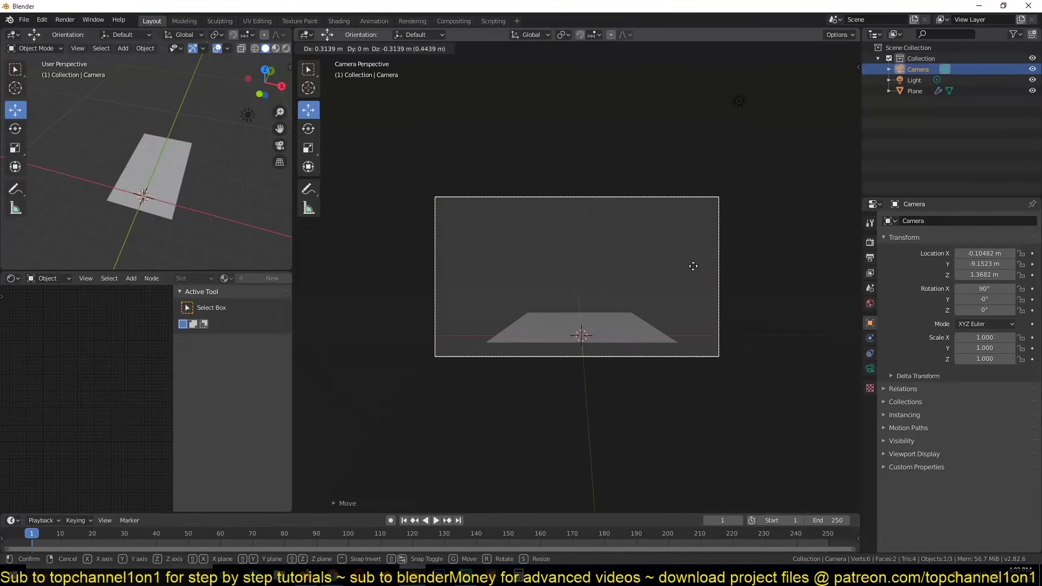
{"action": "left_click", "coordinate": [693, 266]}
{"action": "left_click", "coordinate": [653, 345]}
{"action": "key", "text": "Tab"}
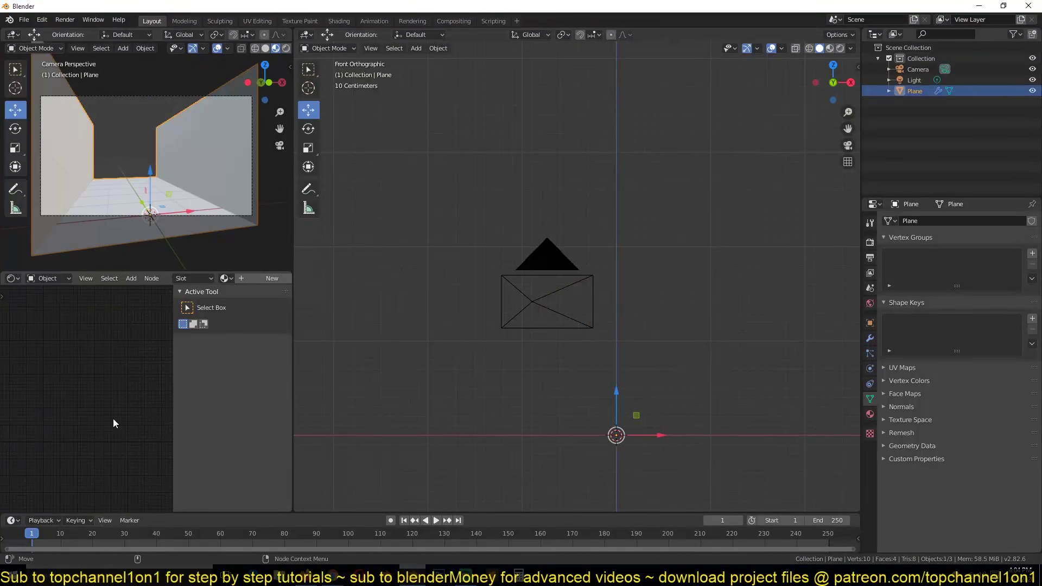
Step: Add a Solidify modifier to thicken the walls
{"action": "key", "text": "Tab"}
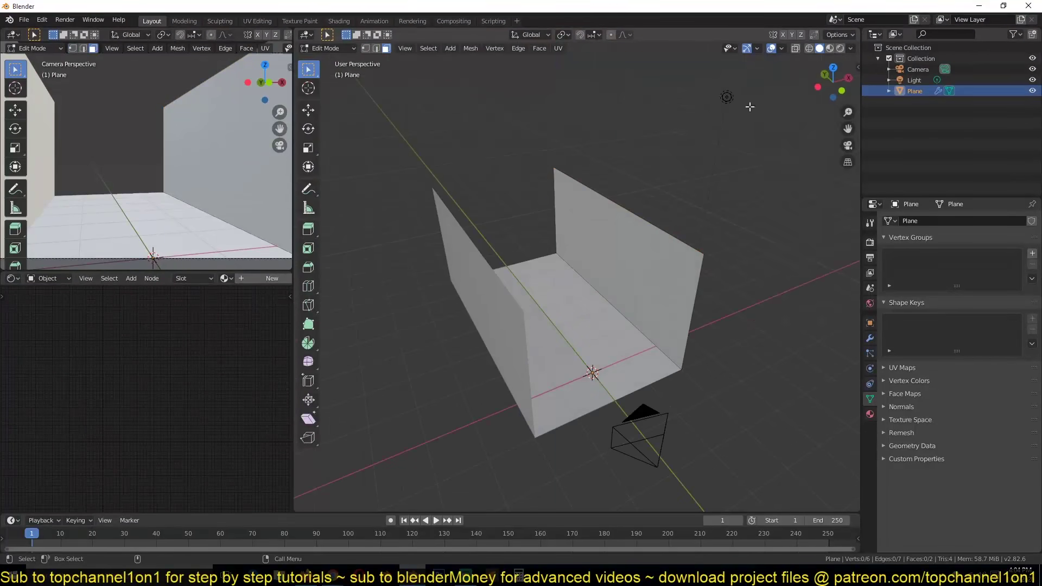
{"action": "left_click", "coordinate": [869, 337]}
{"action": "left_click", "coordinate": [923, 220]}
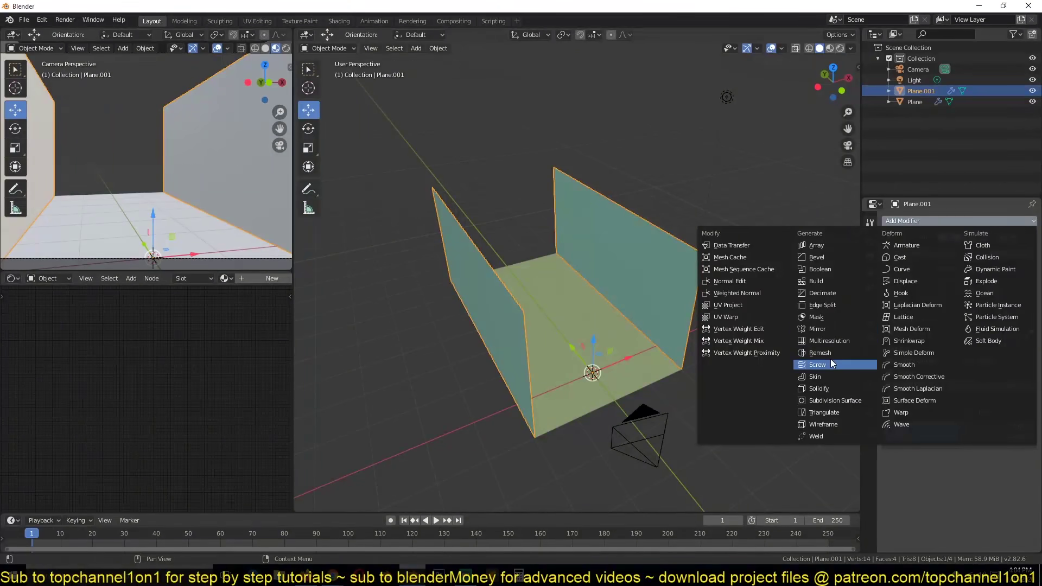
{"action": "left_click", "coordinate": [819, 388]}
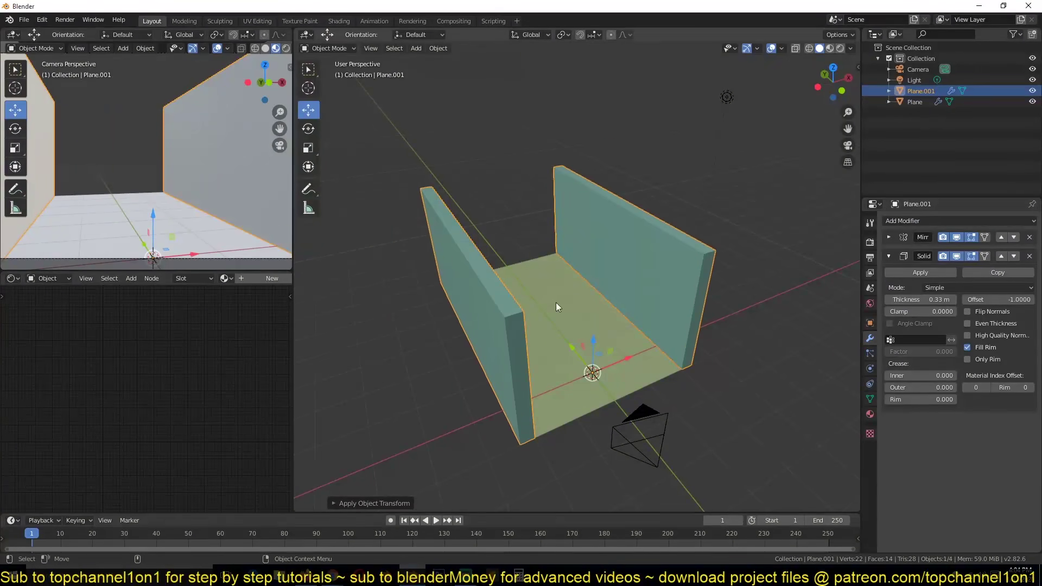
Step: Cut vertical edge loops across the wall
{"action": "key", "text": "Tab"}
{"action": "mouse_move", "coordinate": [555, 307]}
{"action": "middle_mouse_down"}
{"action": "mouse_move", "coordinate": [587, 221]}
{"action": "mouse_move", "coordinate": [638, 199]}
{"action": "mouse_move", "coordinate": [622, 239]}
{"action": "mouse_move", "coordinate": [542, 282]}
{"action": "middle_mouse_up"}
{"action": "key", "text": "Escape"}
{"action": "key", "text": "ctrl+r"}
{"action": "scroll", "coordinate": [638, 199], "scroll_direction": "up", "scroll_amount": 4}
{"action": "left_click", "coordinate": [638, 199]}
Step: Delete two wall faces to open doorways into side rooms
{"action": "key", "text": "3"}
{"action": "scroll", "coordinate": [543, 283], "scroll_direction": "up", "scroll_amount": 2}
{"action": "left_click", "coordinate": [455, 260]}
{"action": "left_click", "coordinate": [729, 290], "text": "shift"}
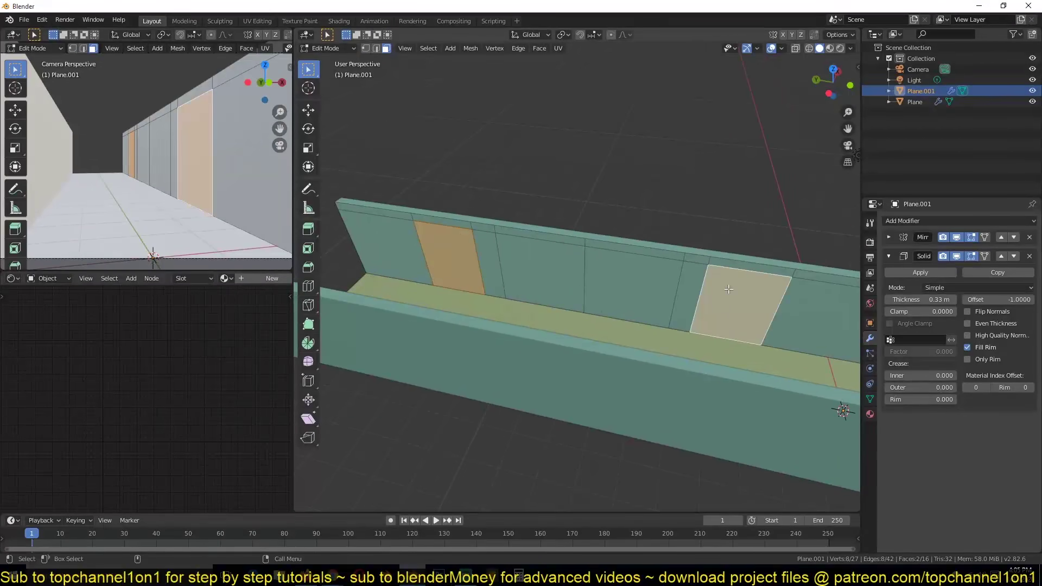
{"action": "key", "text": "x"}
{"action": "left_click", "coordinate": [721, 239]}
Step: Enable Even Thickness on the Solidify modifier
{"action": "key", "text": "Tab"}
{"action": "mouse_move", "coordinate": [722, 239]}
{"action": "middle_mouse_down"}
{"action": "mouse_move", "coordinate": [673, 255]}
{"action": "mouse_move", "coordinate": [814, 304]}
{"action": "middle_mouse_up"}
{"action": "left_click", "coordinate": [967, 323]}
{"action": "key", "text": "Tab"}
{"action": "mouse_move", "coordinate": [624, 326]}
{"action": "middle_mouse_down"}
{"action": "mouse_move", "coordinate": [588, 353]}
{"action": "mouse_move", "coordinate": [598, 304]}
{"action": "mouse_move", "coordinate": [655, 246]}
{"action": "mouse_move", "coordinate": [446, 213]}
{"action": "mouse_move", "coordinate": [533, 286]}
{"action": "mouse_move", "coordinate": [690, 241]}
{"action": "middle_mouse_up"}
Step: Widen the floor plane sideways along the X axis
{"action": "left_click", "coordinate": [445, 213]}
{"action": "scroll", "coordinate": [690, 240], "scroll_direction": "up", "scroll_amount": 3}
{"action": "key", "text": "1"}
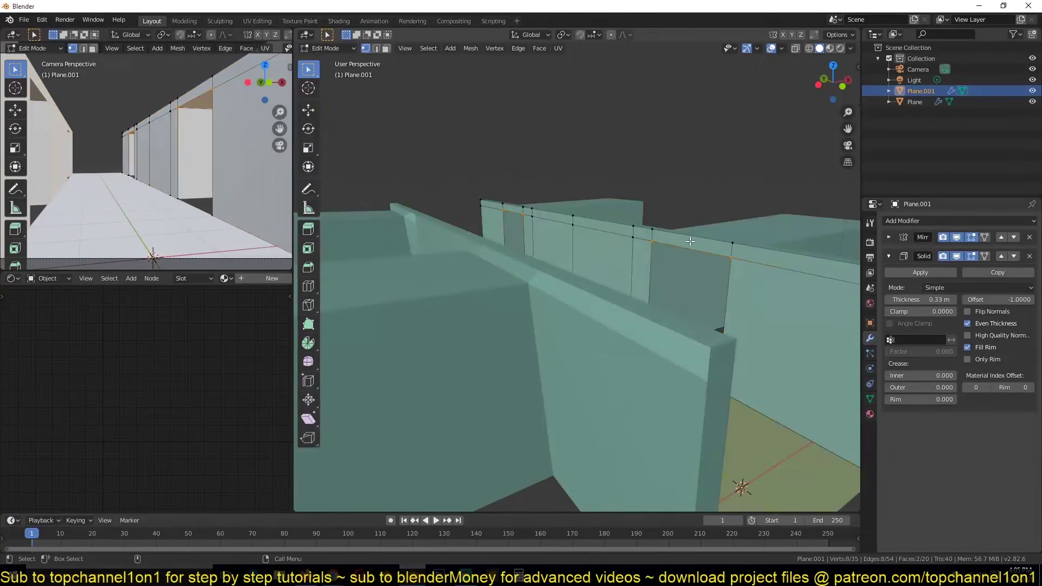
{"action": "scroll", "coordinate": [690, 238], "scroll_direction": "down", "scroll_amount": 5}
{"action": "key", "text": "Tab"}
{"action": "left_click", "coordinate": [630, 288]}
{"action": "key", "text": "Tab"}
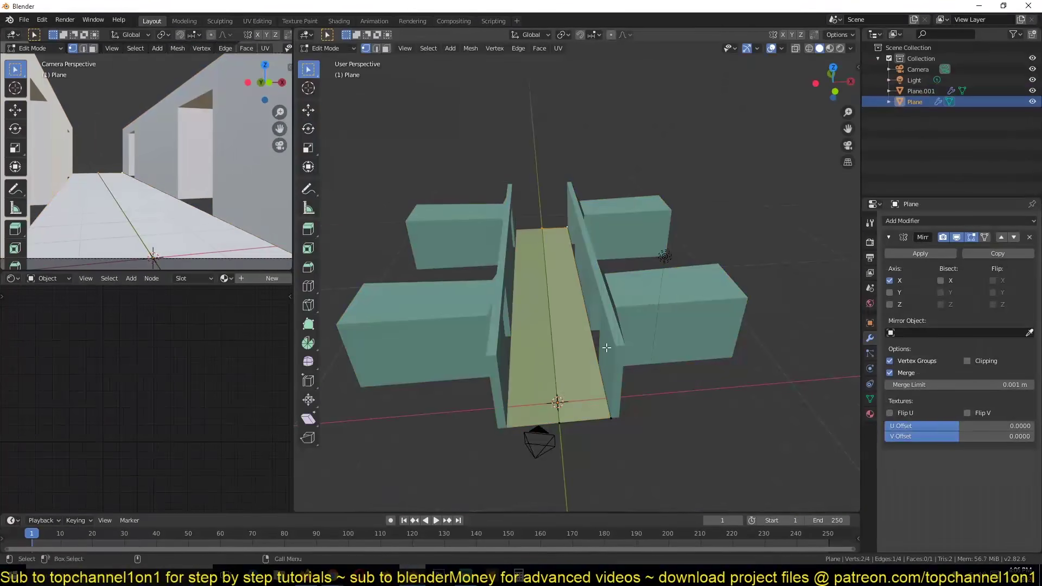
{"action": "key", "text": "g"}
{"action": "key", "text": "x"}
{"action": "left_click", "coordinate": [745, 345]}
Step: Shift the walls along Y and adjust the floor vertices
{"action": "key", "text": "Tab"}
{"action": "left_click", "coordinate": [608, 326]}
{"action": "key", "text": "Tab"}
{"action": "mouse_move", "coordinate": [608, 325]}
{"action": "middle_mouse_down"}
{"action": "mouse_move", "coordinate": [666, 430]}
{"action": "mouse_move", "coordinate": [643, 398]}
{"action": "middle_mouse_up"}
{"action": "left_click", "coordinate": [713, 433]}
{"action": "scroll", "coordinate": [713, 433], "scroll_direction": "down", "scroll_amount": 3}
{"action": "key", "text": "Tab"}
{"action": "left_click", "coordinate": [584, 399]}
Step: Move a side wall face along the Y axis to set the partition walls
{"action": "key", "text": "Tab"}
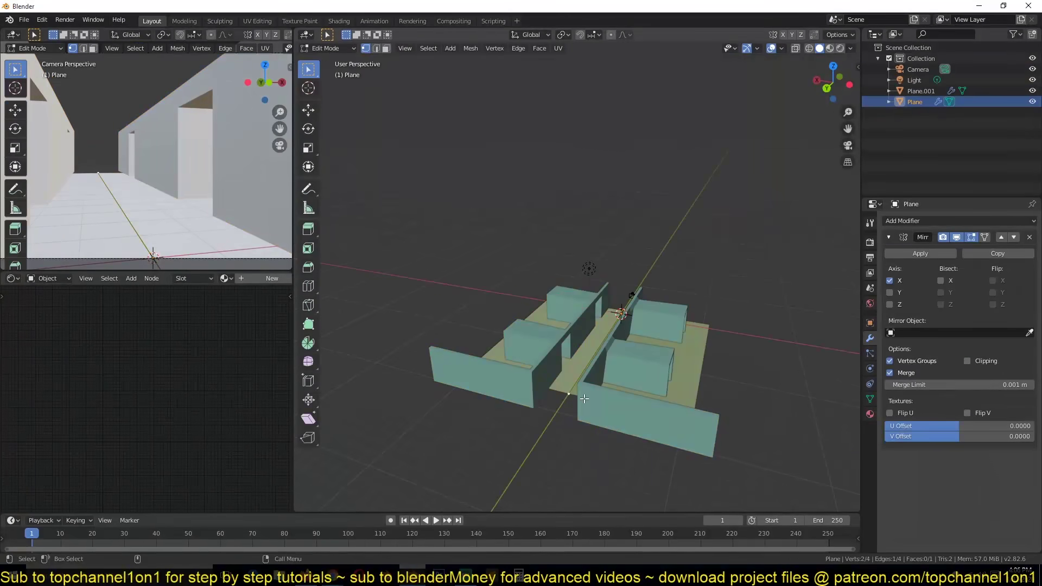
{"action": "key", "text": "Tab"}
{"action": "left_click", "coordinate": [539, 388]}
{"action": "key", "text": "Tab"}
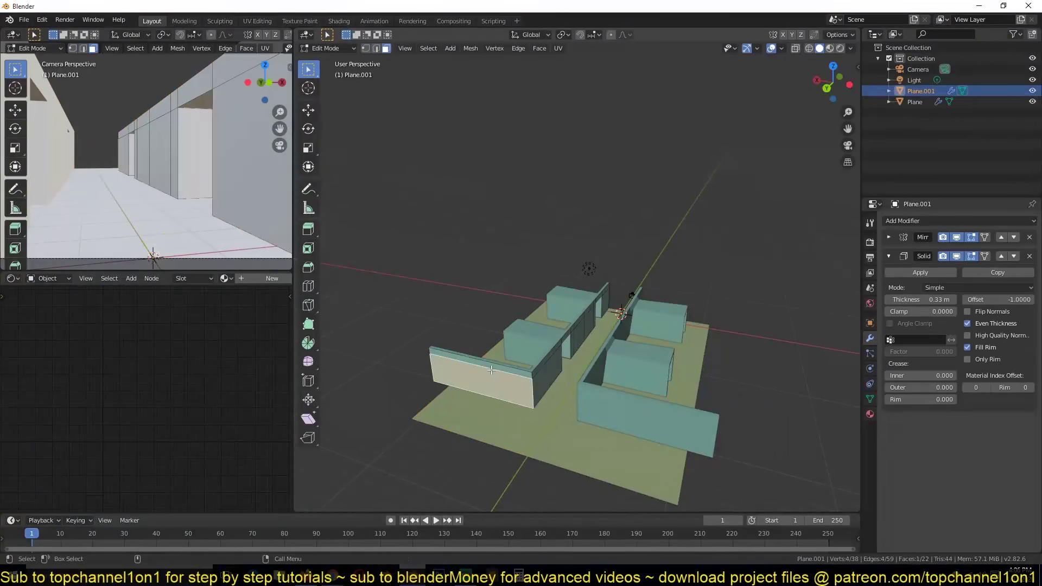
{"action": "key", "text": "3"}
{"action": "left_click", "coordinate": [478, 380]}
{"action": "key", "text": "g"}
{"action": "key", "text": "y"}
{"action": "key", "text": "Tab"}
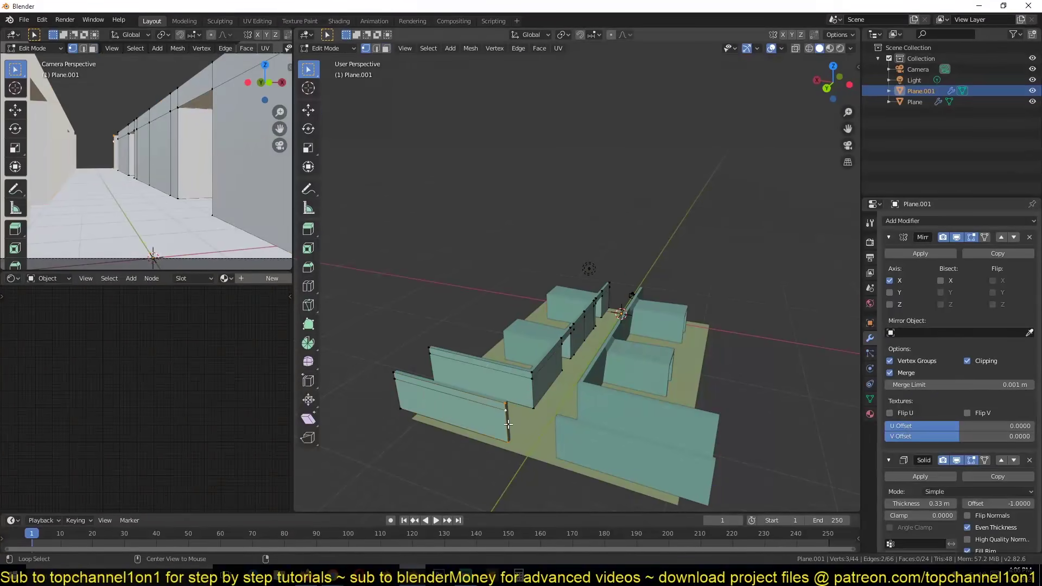
Step: Bring up the save window in the jan folder and create a new project folder
{"action": "key", "text": "ctrl+s"}
{"action": "left_click", "coordinate": [425, 147]}
{"action": "left_click", "coordinate": [425, 147]}
{"action": "left_click", "coordinate": [425, 146]}
{"action": "left_click", "coordinate": [451, 146]}
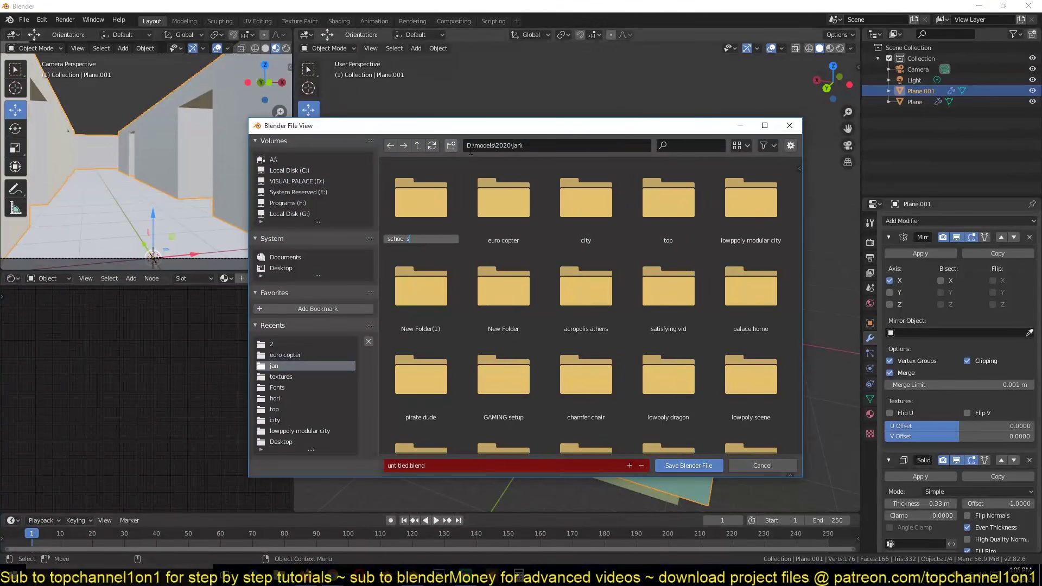
Step: Save the file as school corridor1.blend in the school corridor folder
{"action": "double_click", "coordinate": [441, 190]}
{"action": "left_click", "coordinate": [494, 465]}
{"action": "type", "text": "school corridor"}
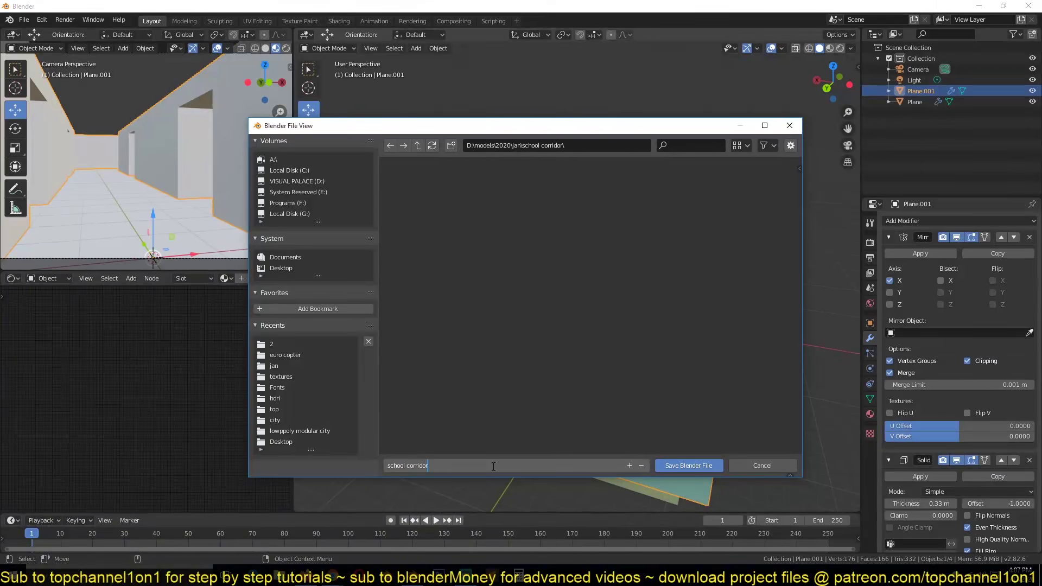
{"action": "type", "text": "1"}
{"action": "key", "text": "Return"}
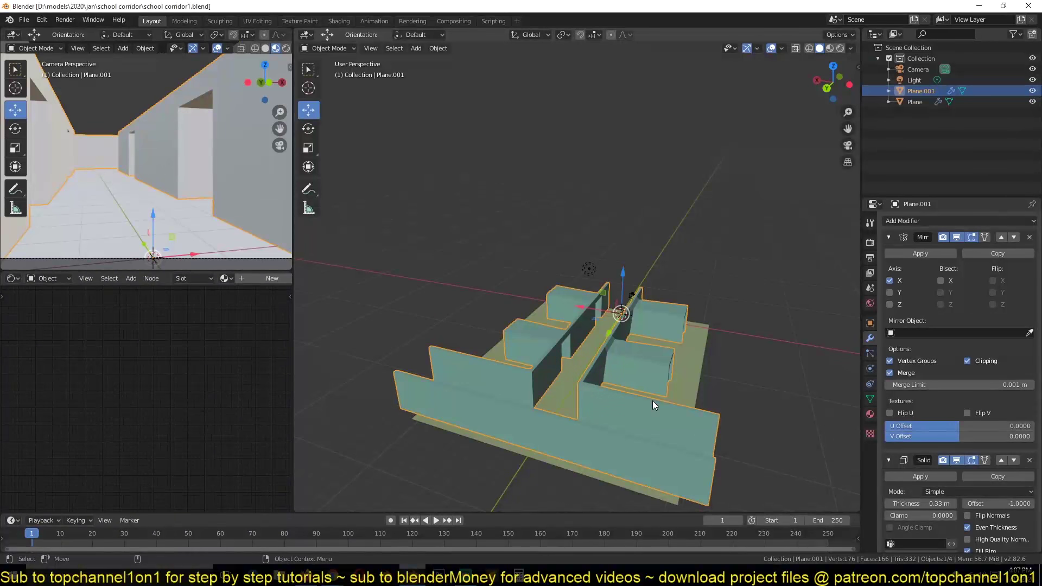
Step: Duplicate the floor plane and raise the copy along Z as a ceiling
{"action": "left_click", "coordinate": [658, 348]}
{"action": "middle_click_drag", "start_coordinate": [658, 347], "coordinate": [649, 389]}
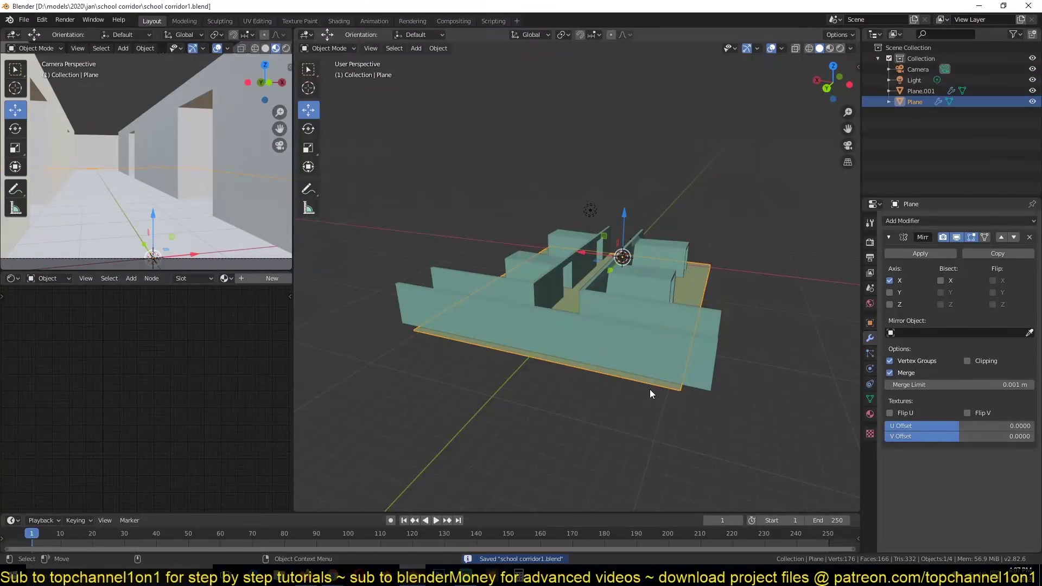
{"action": "key", "text": "shift+d"}
{"action": "key", "text": "z"}
{"action": "scroll", "coordinate": [605, 350], "scroll_direction": "up", "scroll_amount": 3}
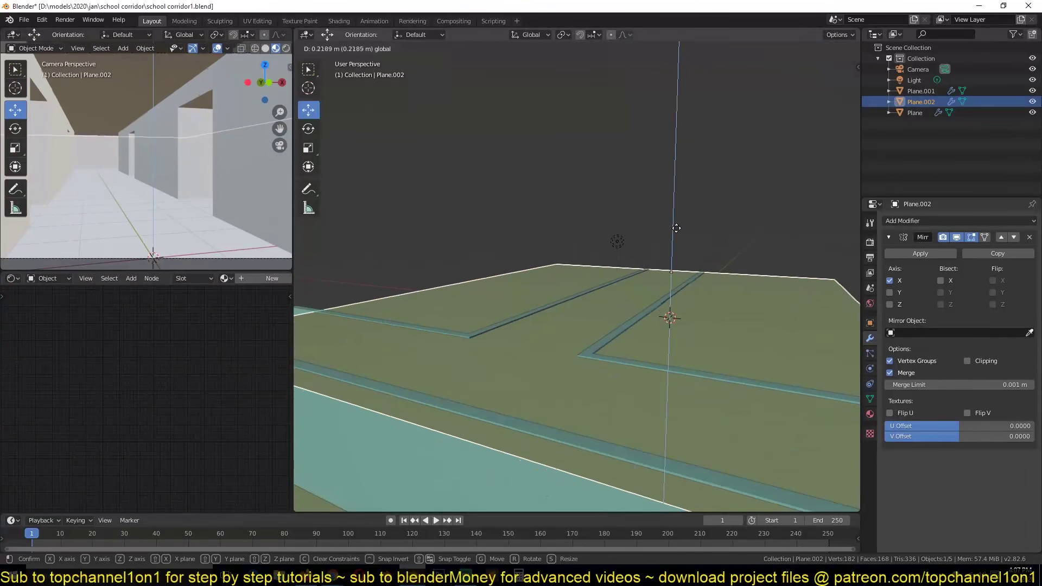
{"action": "left_click", "coordinate": [754, 282]}
{"action": "scroll", "coordinate": [734, 296], "scroll_direction": "down", "scroll_amount": 4}
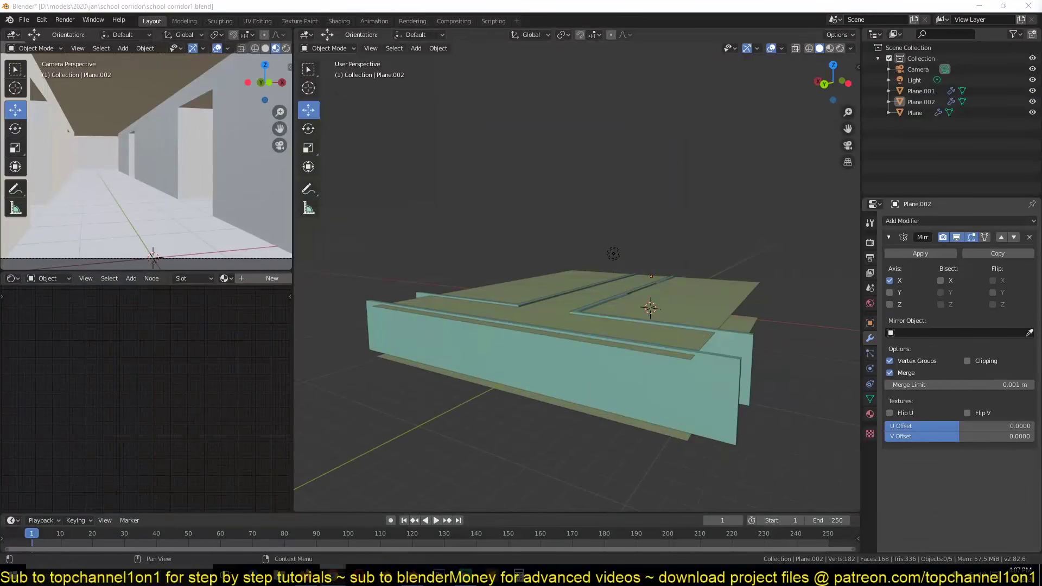
Step: Deselect the ceiling, show the render settings and switch to top view
{"action": "left_click", "coordinate": [584, 426]}
{"action": "left_click", "coordinate": [870, 242]}
{"action": "scroll", "coordinate": [259, 236], "scroll_direction": "down", "scroll_amount": 3}
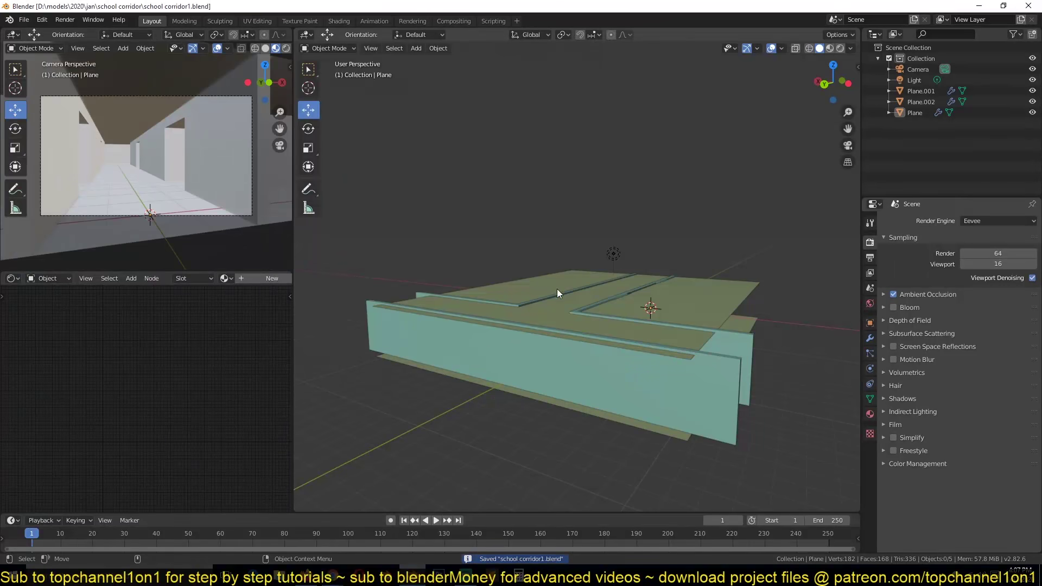
{"action": "key", "text": "KP_7"}
Step: Add a new plane for the ceiling tile, undoing an accidental extrude
{"action": "key", "text": "shift+a"}
{"action": "left_click", "coordinate": [745, 334]}
{"action": "key", "text": "KP_Decimal"}
{"action": "middle_click_drag", "start_coordinate": [751, 342], "coordinate": [678, 303]}
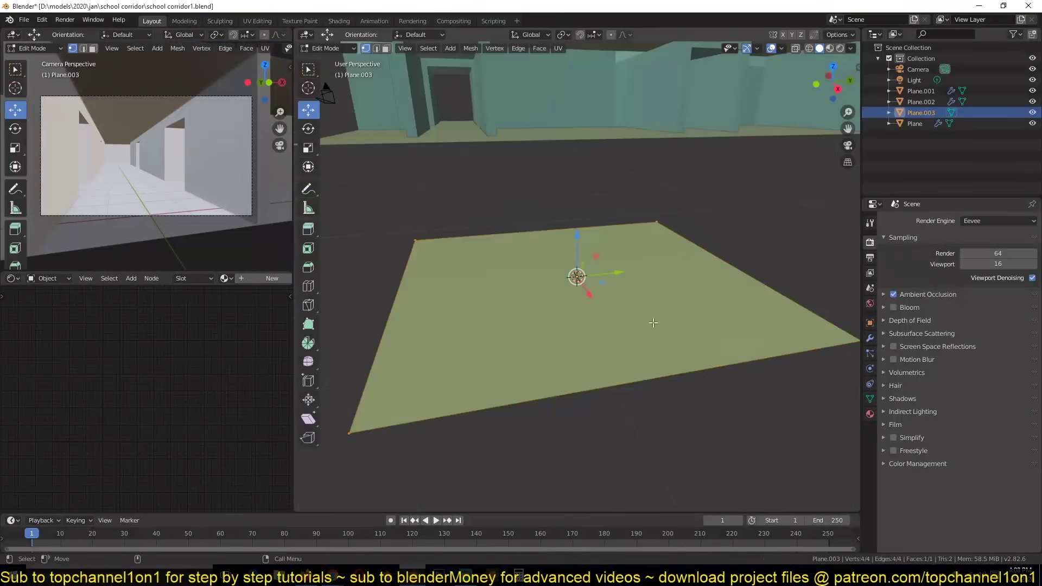
{"action": "key", "text": "Tab"}
{"action": "key", "text": "e"}
{"action": "key", "text": "Escape"}
{"action": "key", "text": "ctrl+z"}
Step: Inset a border into the tile and extrude the outer loop into a raised rim
{"action": "key", "text": "KP_7"}
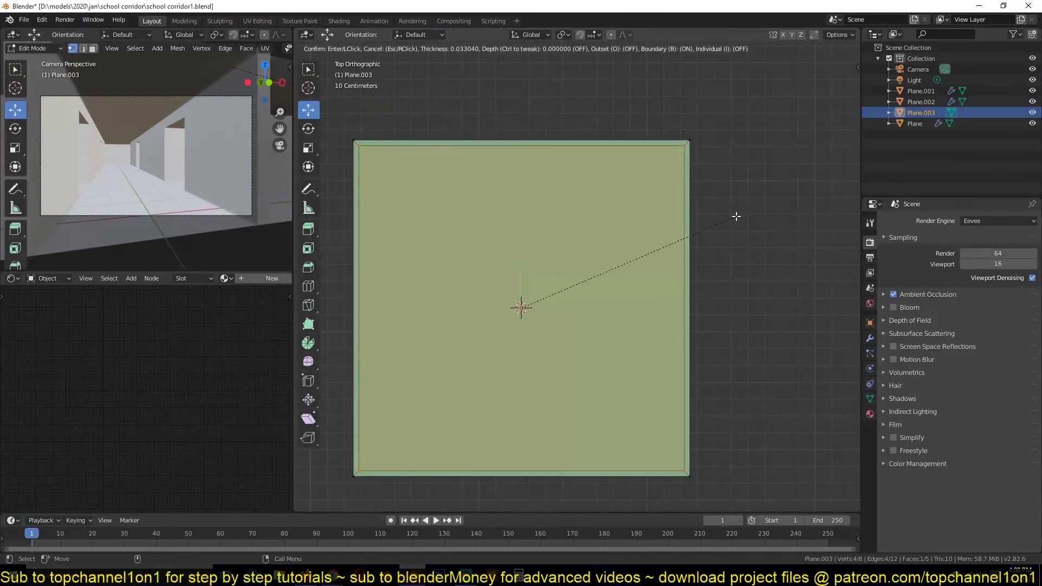
{"action": "left_click", "coordinate": [737, 211]}
{"action": "middle_click_drag", "start_coordinate": [737, 210], "coordinate": [682, 291]}
{"action": "key", "text": "alt+a"}
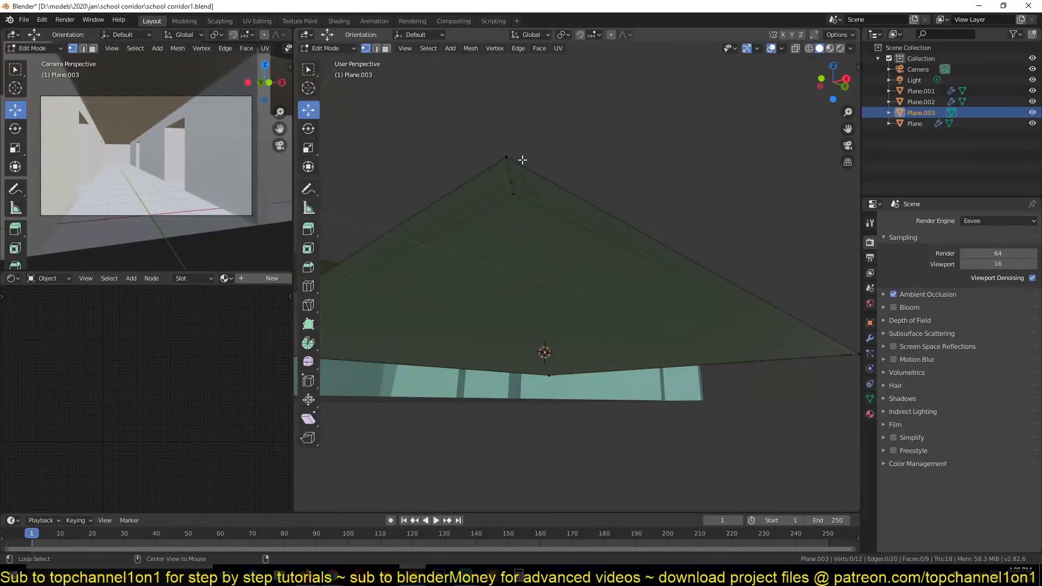
{"action": "key", "text": "e"}
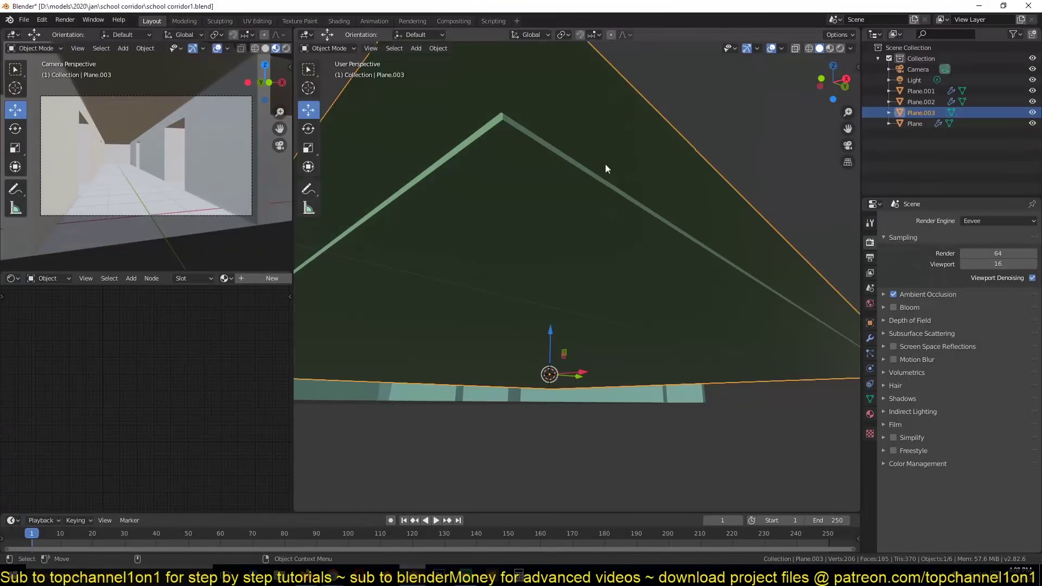
{"action": "left_click", "coordinate": [587, 230]}
Step: Extrude the inner loop in place and finish editing the tile mesh
{"action": "key", "text": "alt+a"}
{"action": "key", "text": "1"}
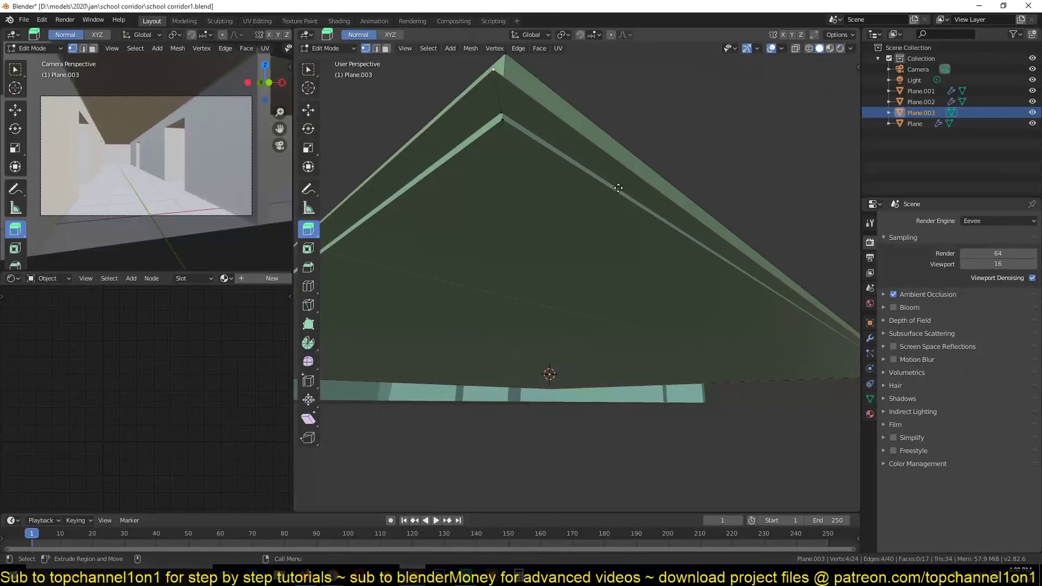
{"action": "key", "text": "e"}
{"action": "right_click", "coordinate": [621, 164]}
{"action": "scroll", "coordinate": [489, 64], "scroll_direction": "down", "scroll_amount": 2}
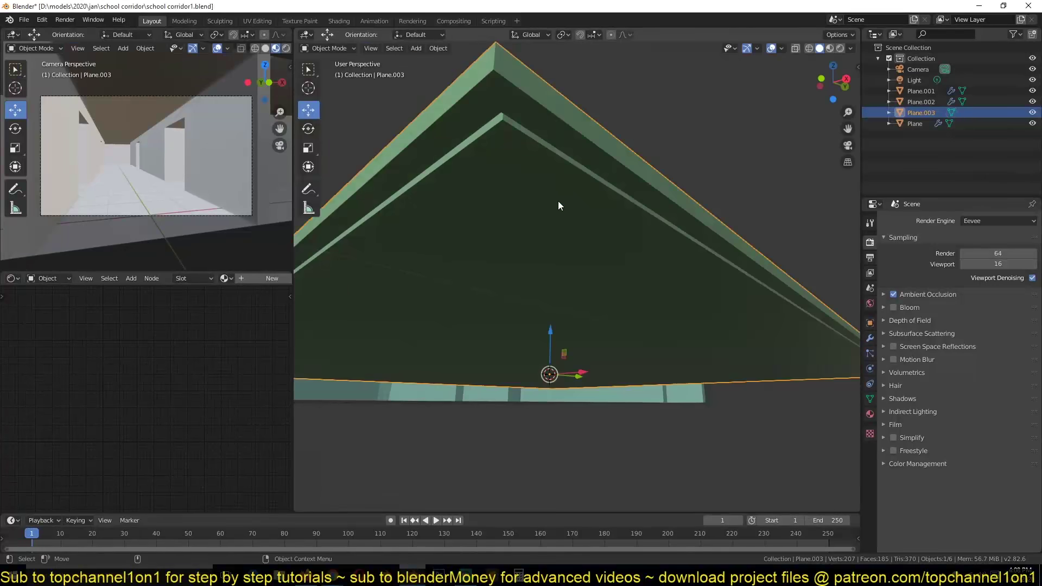
{"action": "key", "text": "a"}
{"action": "key", "text": "Tab"}
{"action": "middle_click_drag", "start_coordinate": [622, 477], "coordinate": [787, 352]}
Step: Add a 0.002 m Bevel modifier with Harden Normals to the tile
{"action": "left_click", "coordinate": [870, 338]}
{"action": "left_click", "coordinate": [937, 221]}
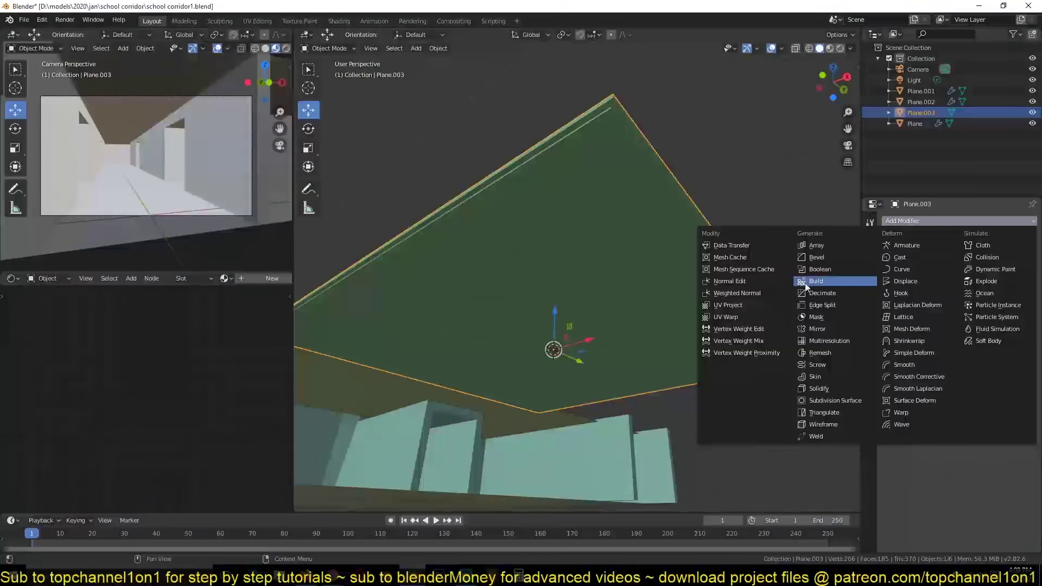
{"action": "left_click", "coordinate": [803, 259]}
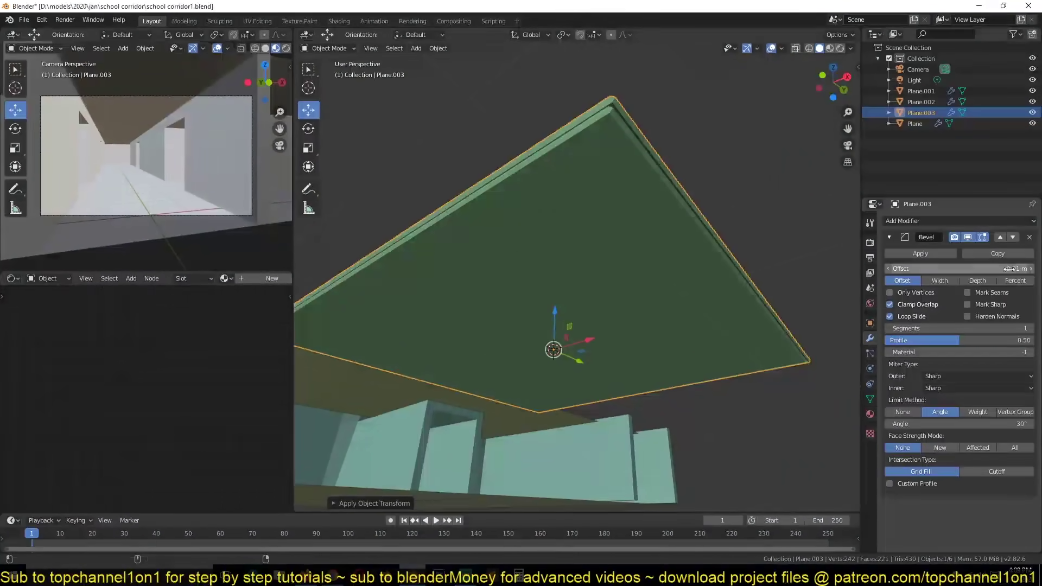
{"action": "left_click", "coordinate": [967, 316]}
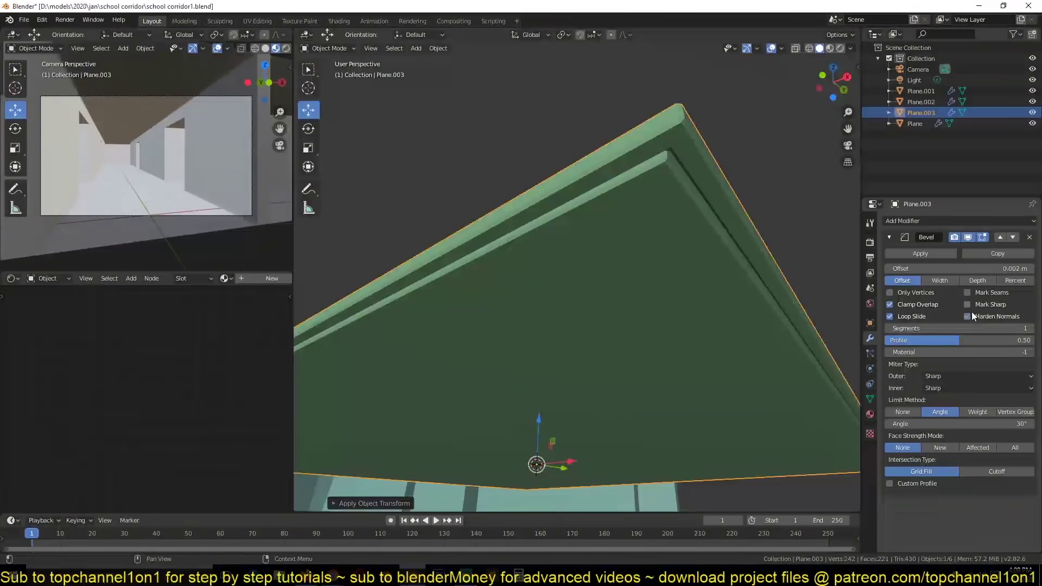
Step: Turn on Auto Smooth for the tile and save the file
{"action": "left_click", "coordinate": [870, 398]}
{"action": "left_click", "coordinate": [900, 420]}
{"action": "middle_click_drag", "start_coordinate": [691, 321], "coordinate": [661, 280]}
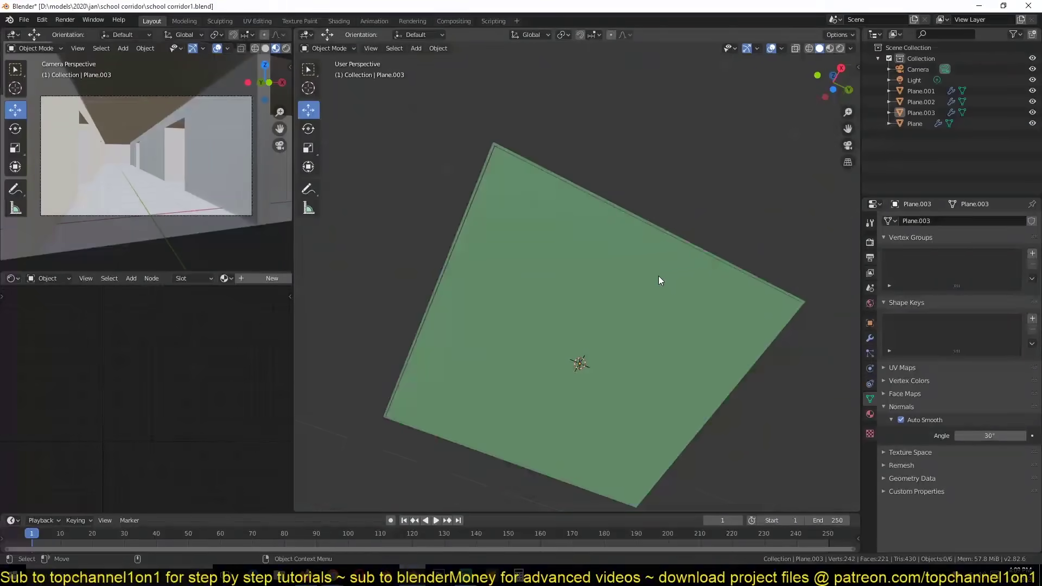
{"action": "scroll", "coordinate": [585, 260], "scroll_direction": "up", "scroll_amount": 2}
{"action": "key", "text": "ctrl+s"}
{"action": "scroll", "coordinate": [584, 261], "scroll_direction": "down", "scroll_amount": 3}
{"action": "left_click", "coordinate": [584, 348]}
{"action": "left_click", "coordinate": [870, 338]}
Step: Add an Array modifier with count 3 and position the tile row over the corridor
{"action": "left_click", "coordinate": [938, 220]}
{"action": "left_click", "coordinate": [803, 248]}
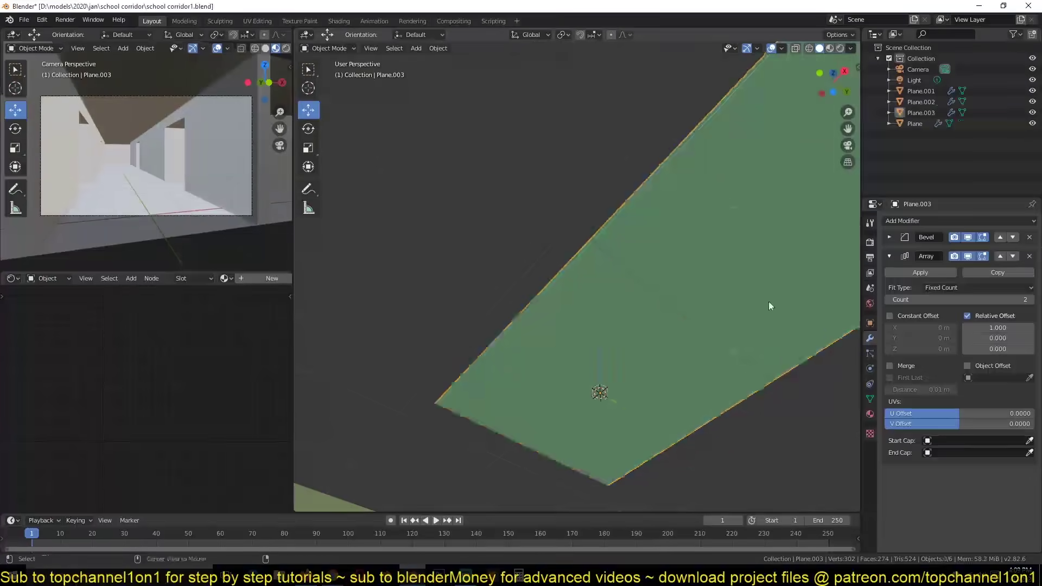
{"action": "middle_click_drag", "start_coordinate": [768, 301], "coordinate": [561, 350]}
{"action": "left_click", "coordinate": [561, 350]}
{"action": "key", "text": "KP_1"}
{"action": "left_click", "coordinate": [1029, 300]}
{"action": "left_click_drag", "start_coordinate": [460, 336], "coordinate": [380, 341]}
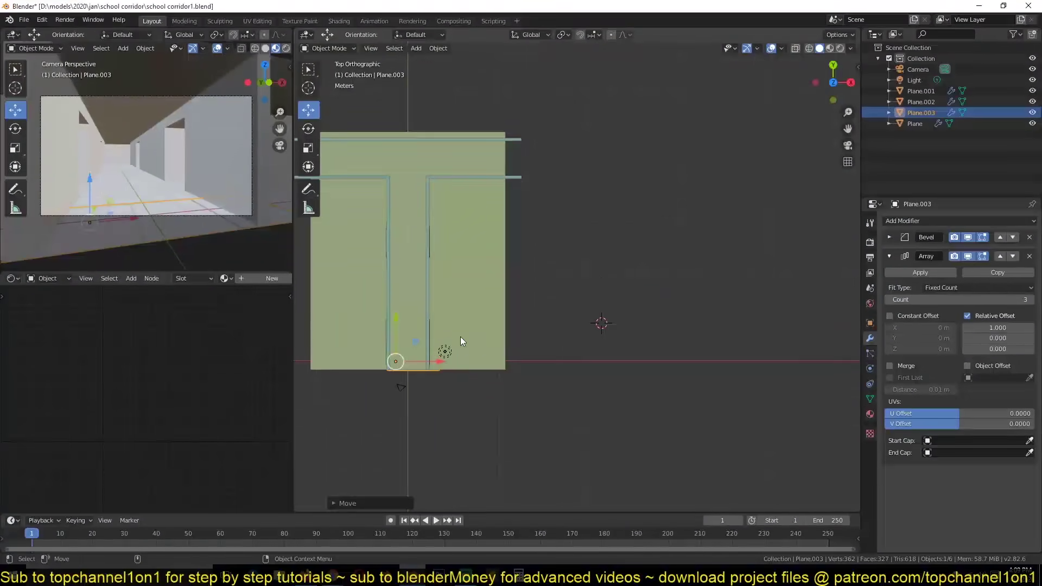
{"action": "middle_click_drag", "start_coordinate": [379, 341], "coordinate": [497, 339]}
Step: Resize and reposition the ceiling tiles from a top wireframe view
{"action": "key", "text": "KP_7"}
{"action": "scroll", "coordinate": [611, 373], "scroll_direction": "up", "scroll_amount": 3}
{"action": "key", "text": "shift+z"}
{"action": "key", "text": "s"}
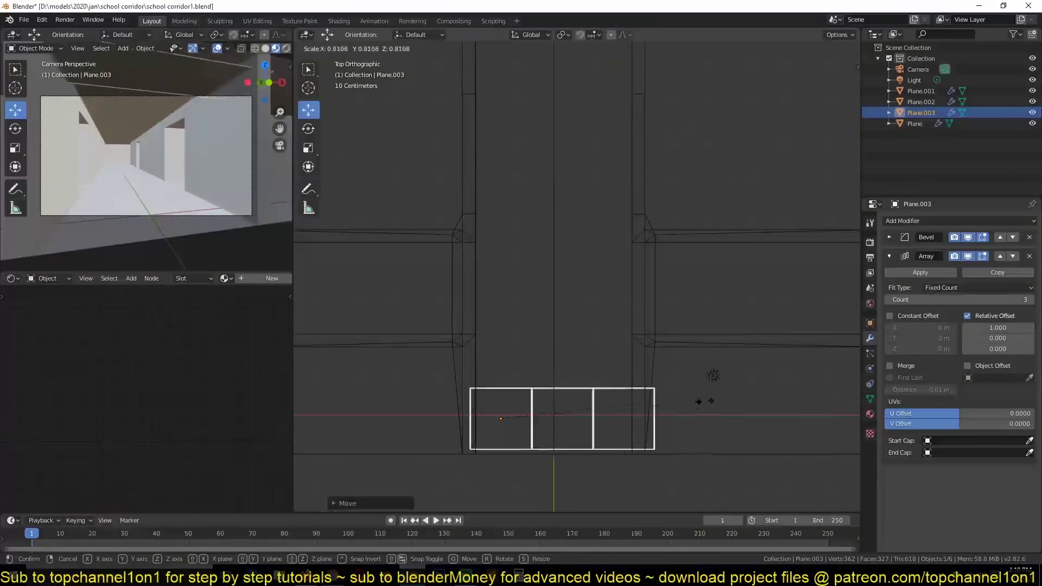
{"action": "scroll", "coordinate": [573, 416], "scroll_direction": "up", "scroll_amount": 2}
{"action": "scroll", "coordinate": [759, 286], "scroll_direction": "up", "scroll_amount": 1}
{"action": "key", "text": "g"}
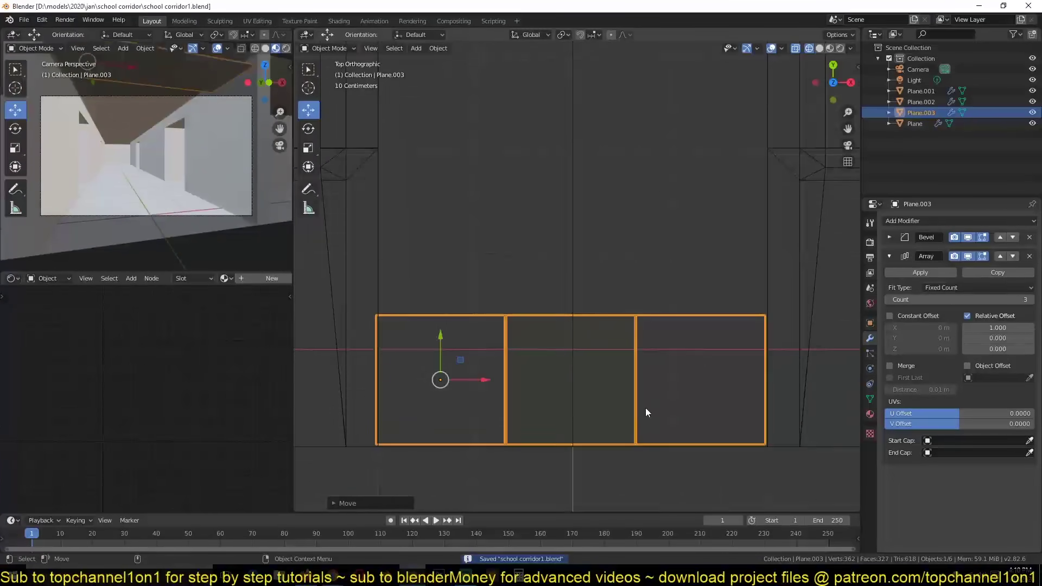
{"action": "key", "text": "shift+z"}
{"action": "middle_click_drag", "start_coordinate": [646, 413], "coordinate": [645, 304]}
Step: Add a second Array (count 16) and place a ceiling copy over the top crossing hall
{"action": "left_click", "coordinate": [997, 273]}
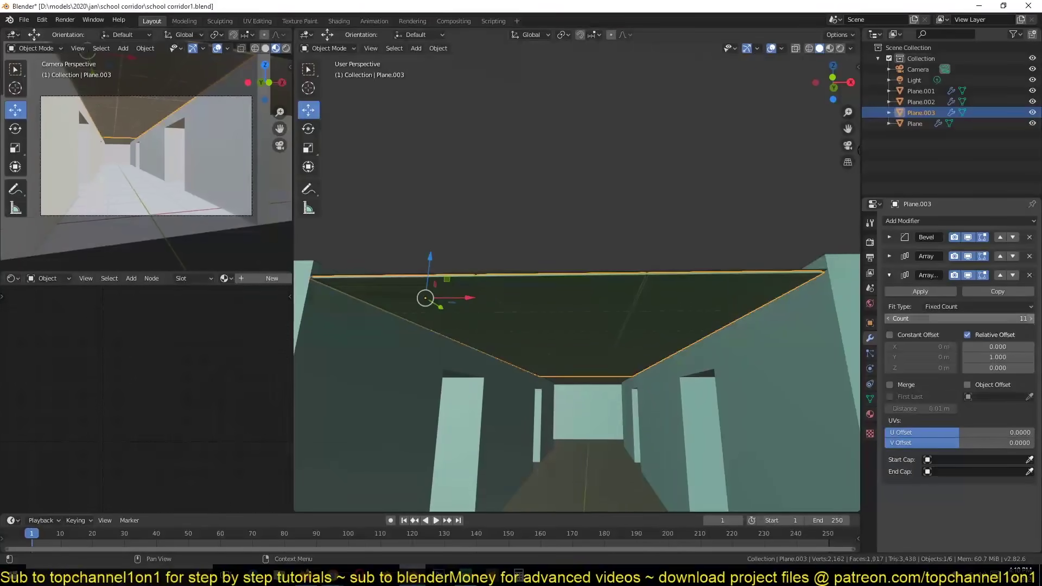
{"action": "key", "text": "KP_7"}
{"action": "key", "text": "g"}
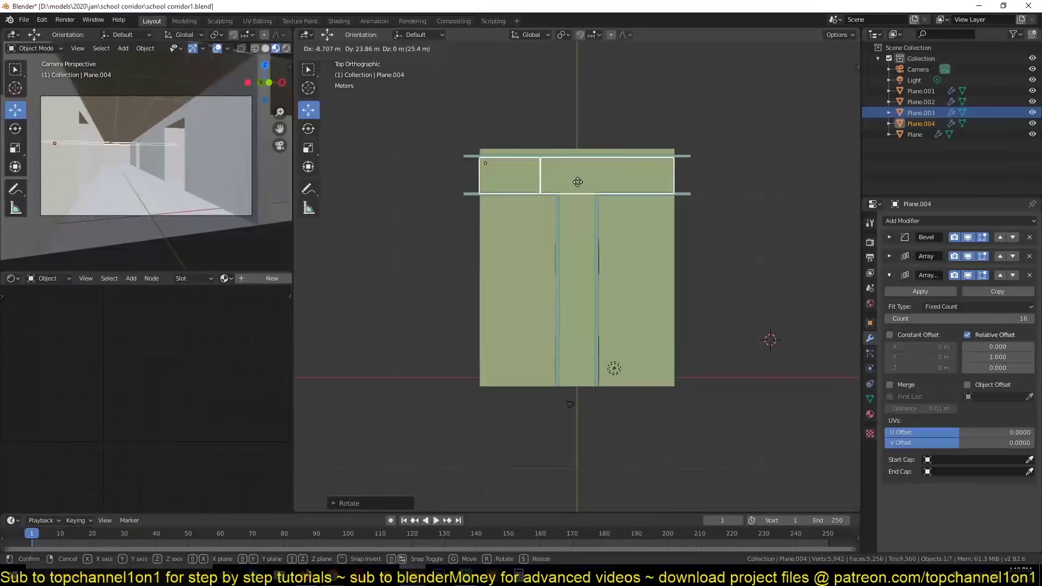
{"action": "left_click", "coordinate": [592, 254]}
Step: Give the roof plane a Solidify modifier with negative thickness and save
{"action": "mouse_move", "coordinate": [633, 292]}
{"action": "middle_mouse_down"}
{"action": "mouse_move", "coordinate": [575, 193]}
{"action": "mouse_move", "coordinate": [500, 230]}
{"action": "mouse_move", "coordinate": [526, 331]}
{"action": "middle_mouse_up"}
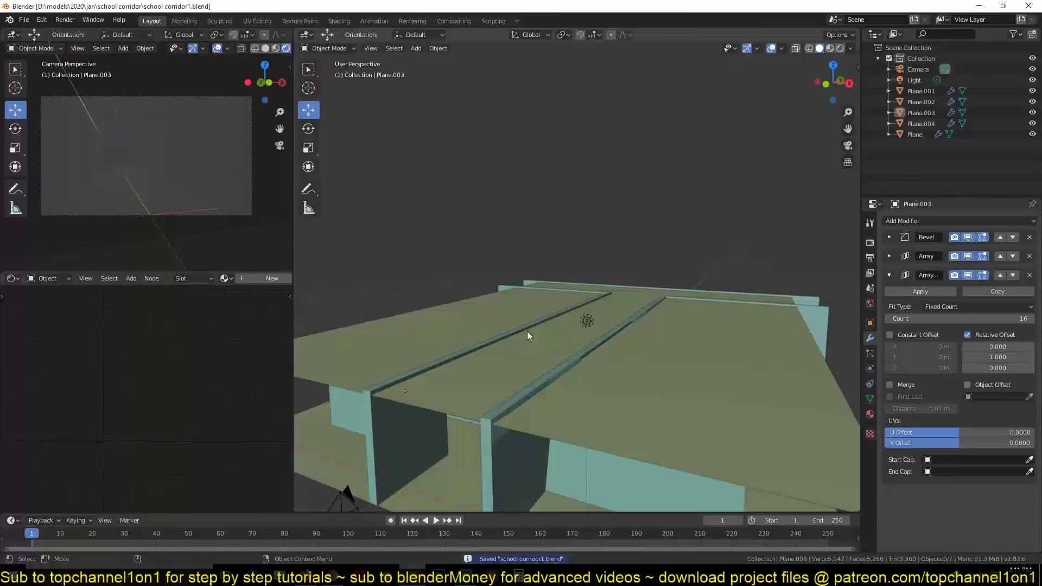
{"action": "left_click", "coordinate": [527, 331]}
{"action": "left_click", "coordinate": [889, 237]}
{"action": "left_click", "coordinate": [922, 220]}
{"action": "left_click", "coordinate": [781, 347]}
{"action": "left_click_drag", "start_coordinate": [920, 299], "coordinate": [879, 300]}
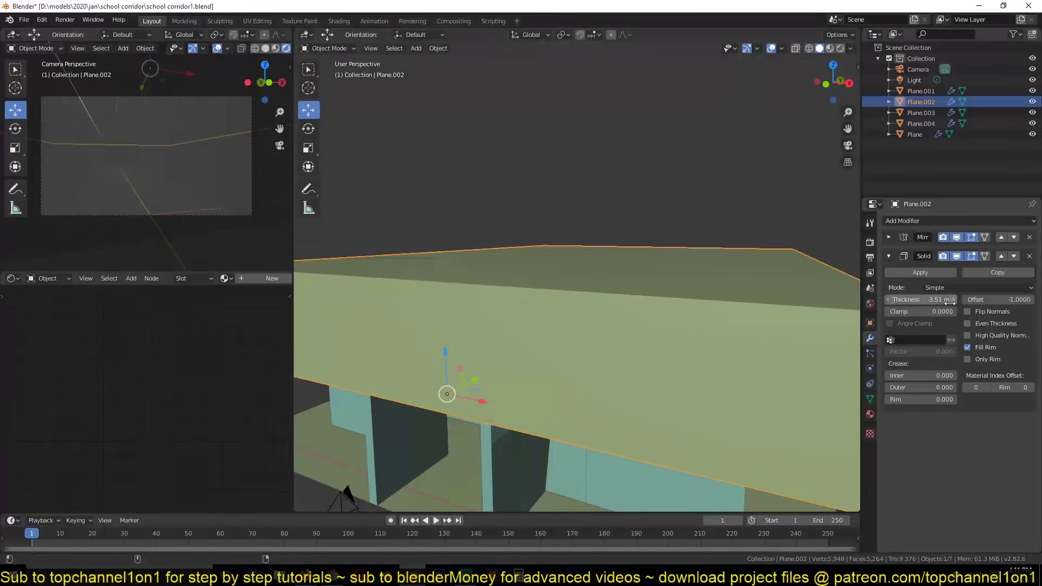
{"action": "key", "text": "alt+a"}
{"action": "key", "text": "ctrl+s"}
Step: Open the render and world settings and select the point light
{"action": "left_click", "coordinate": [869, 242]}
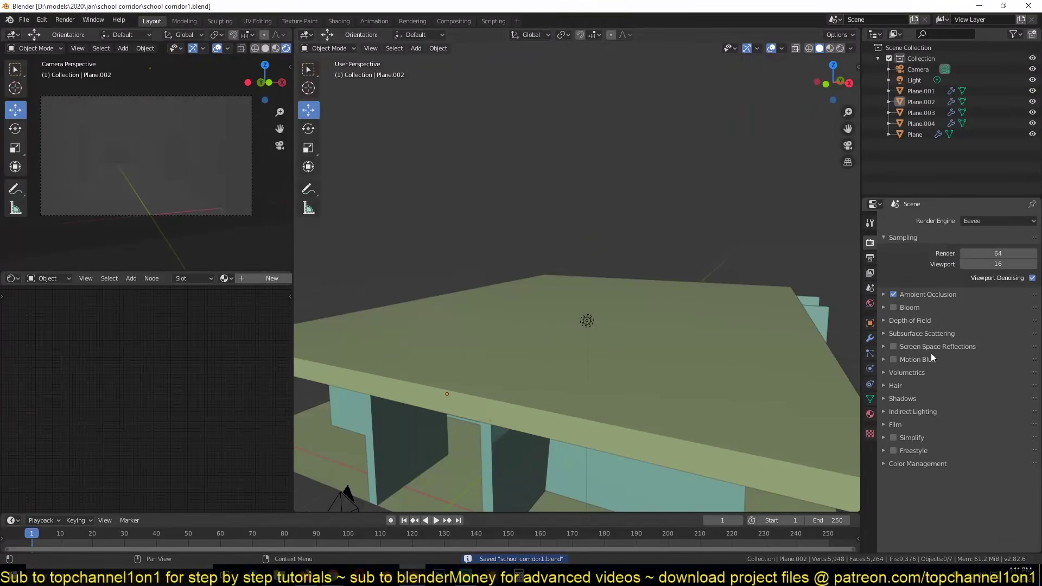
{"action": "left_click", "coordinate": [870, 303]}
{"action": "left_click", "coordinate": [993, 292]}
{"action": "scroll", "coordinate": [586, 271], "scroll_direction": "down", "scroll_amount": 3}
{"action": "left_click", "coordinate": [914, 79]}
Step: Limit the point light's reach with a 5.2 m custom distance
{"action": "key", "text": "KP_Decimal"}
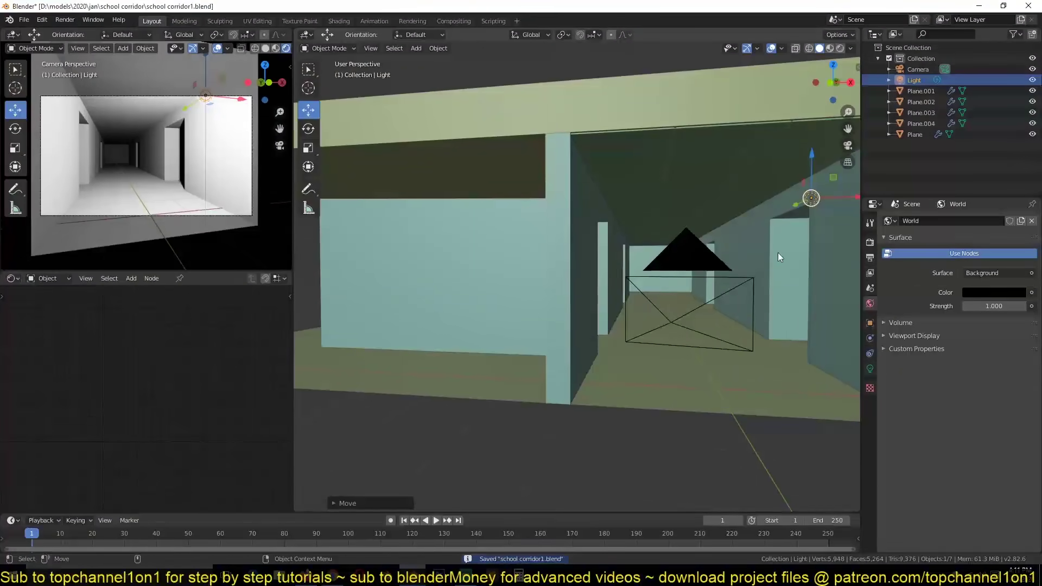
{"action": "key", "text": "KP_7"}
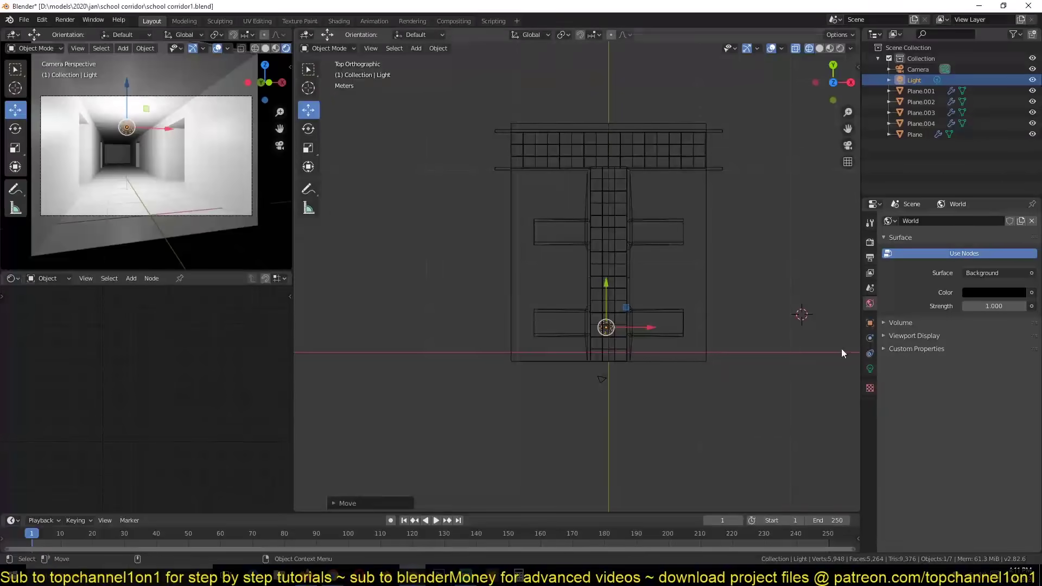
{"action": "left_click", "coordinate": [870, 368]}
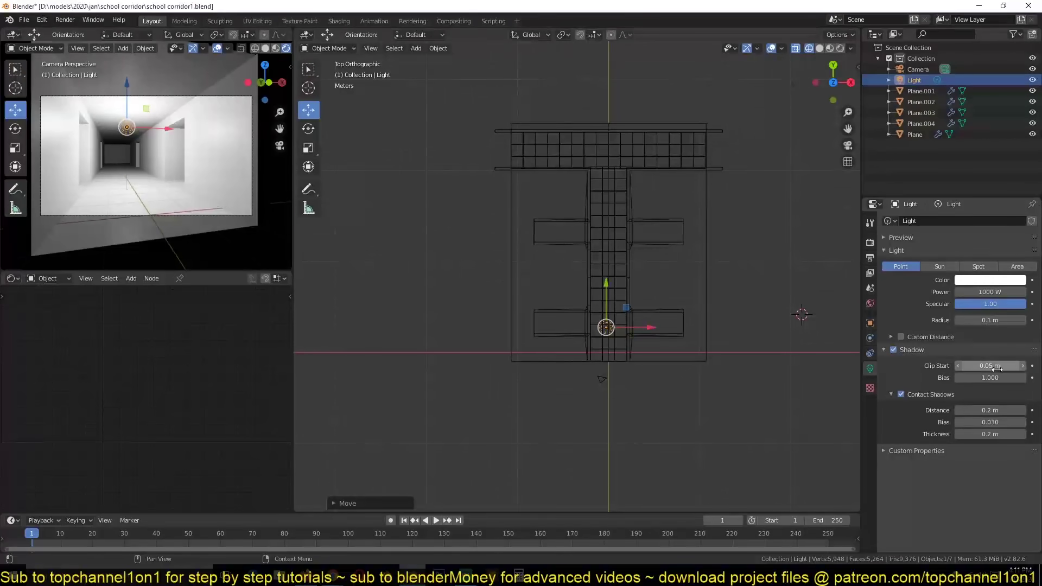
{"action": "left_click_drag", "start_coordinate": [993, 352], "coordinate": [966, 353]}
{"action": "scroll", "coordinate": [730, 370], "scroll_direction": "up", "scroll_amount": 1}
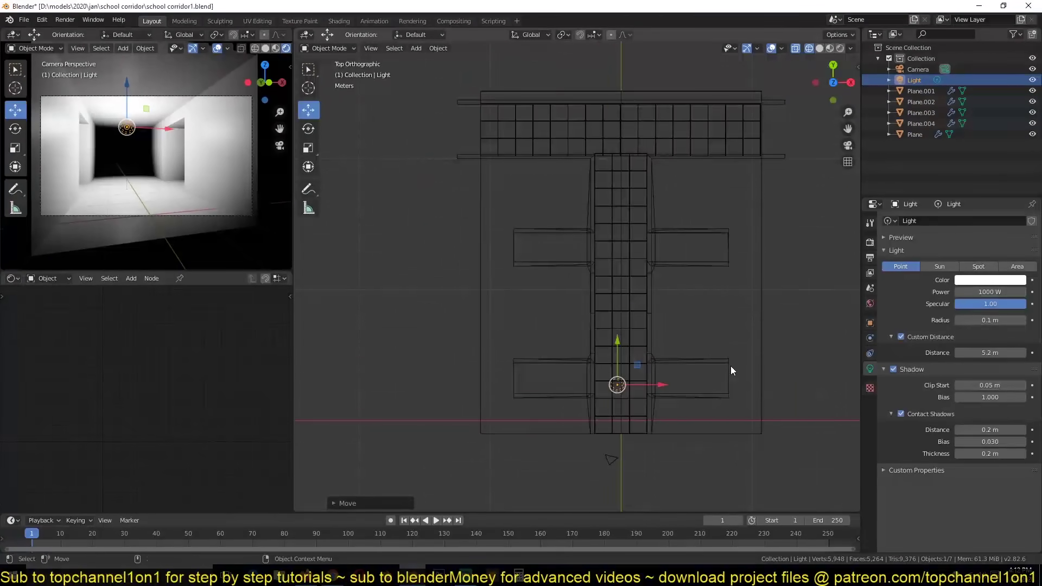
Step: Place linked copies of the light along the corridor in Y and the crossing hall in X
{"action": "key", "text": "alt+d"}
{"action": "key", "text": "y"}
{"action": "left_click", "coordinate": [668, 309]}
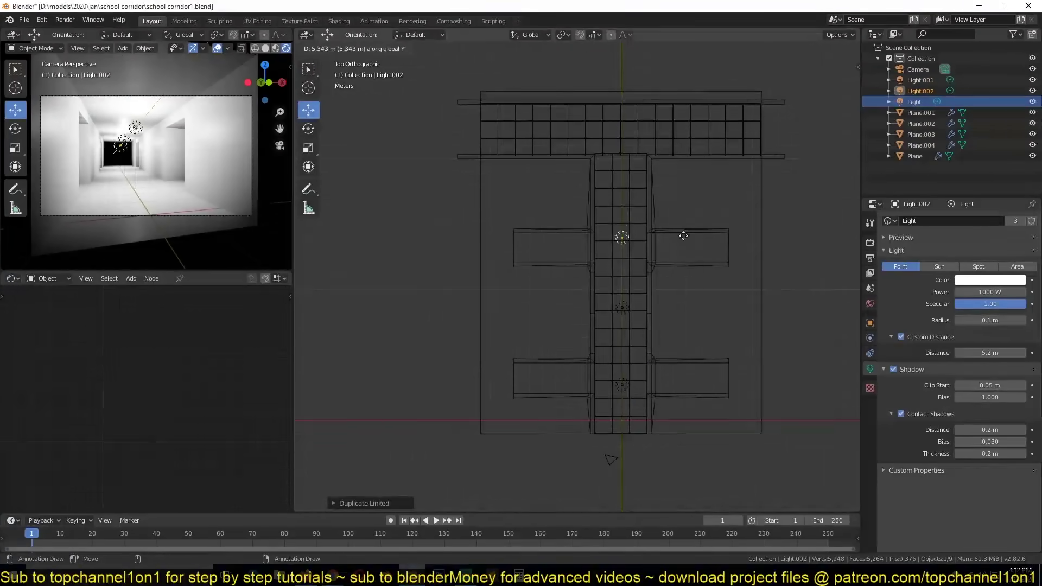
{"action": "key", "text": "y"}
{"action": "left_click", "coordinate": [705, 179]}
{"action": "key", "text": "alt+d"}
{"action": "key", "text": "x"}
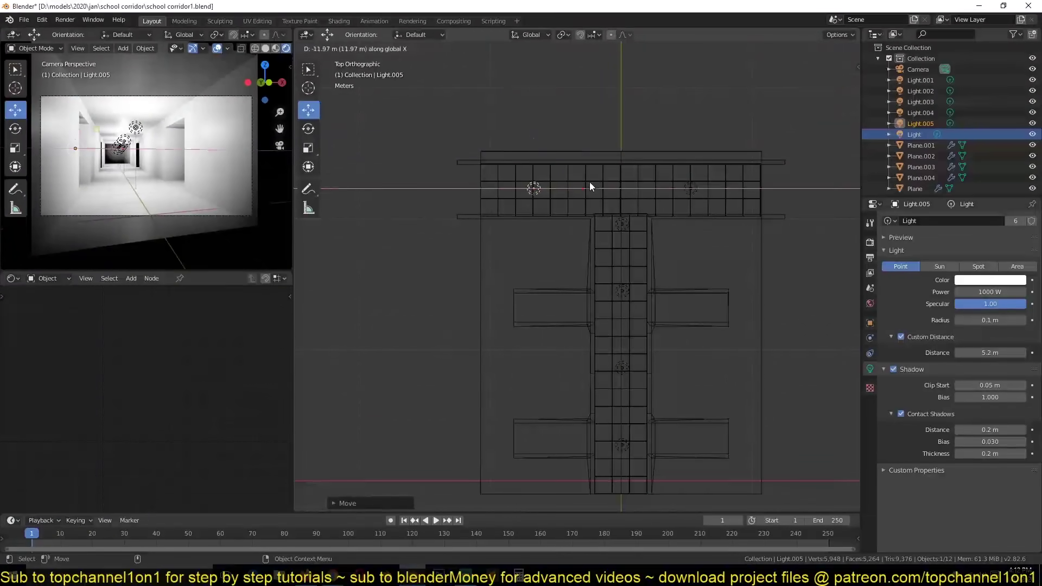
{"action": "left_click", "coordinate": [589, 187]}
{"action": "key", "text": "ctrl+s"}
Step: Select Plane.001 from the camera view and give it a Bevel modifier
{"action": "left_click", "coordinate": [710, 315]}
{"action": "key", "text": "KP_0"}
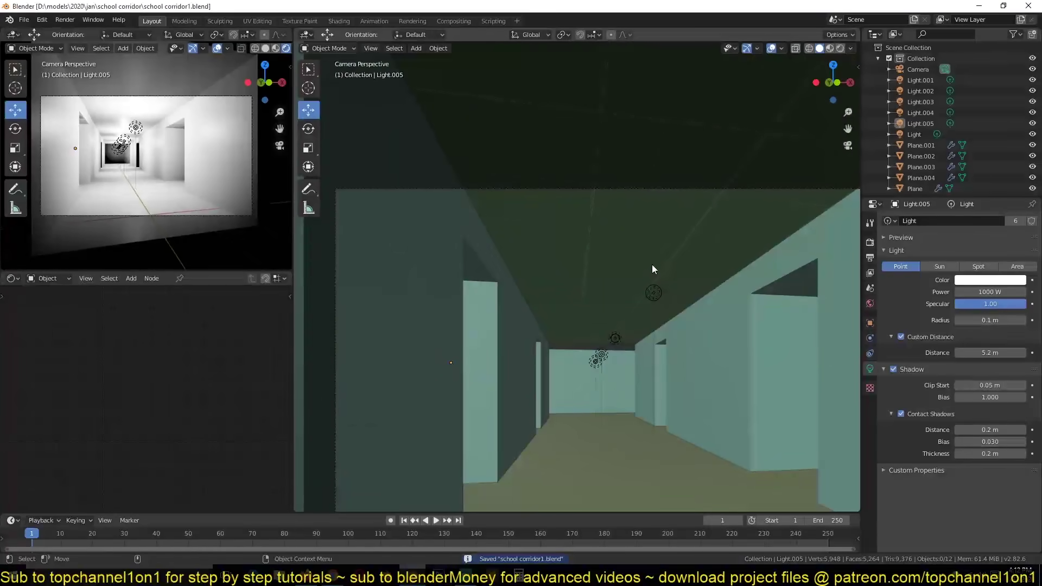
{"action": "middle_click_drag", "start_coordinate": [652, 269], "coordinate": [691, 236], "text": "shift"}
{"action": "left_click", "coordinate": [539, 317]}
{"action": "left_click", "coordinate": [870, 223]}
{"action": "left_click", "coordinate": [923, 220]}
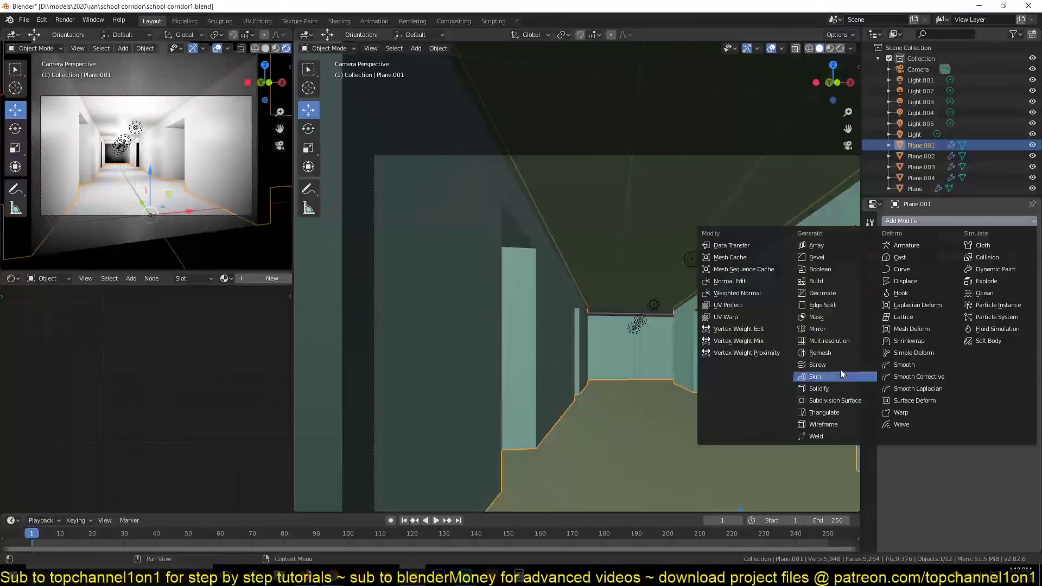
{"action": "left_click", "coordinate": [847, 258]}
Step: Enable Auto Smooth on Plane.001's mesh data and save
{"action": "left_click", "coordinate": [869, 398]}
{"action": "left_click", "coordinate": [900, 419]}
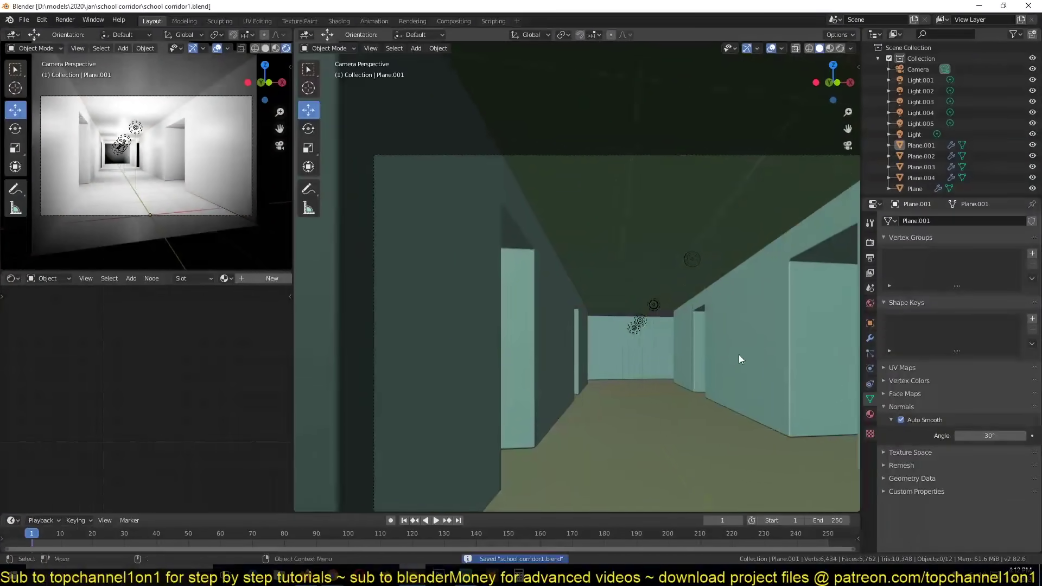
{"action": "key", "text": "alt+a"}
{"action": "scroll", "coordinate": [717, 342], "scroll_direction": "up", "scroll_amount": 2}
{"action": "key", "text": "ctrl+s"}
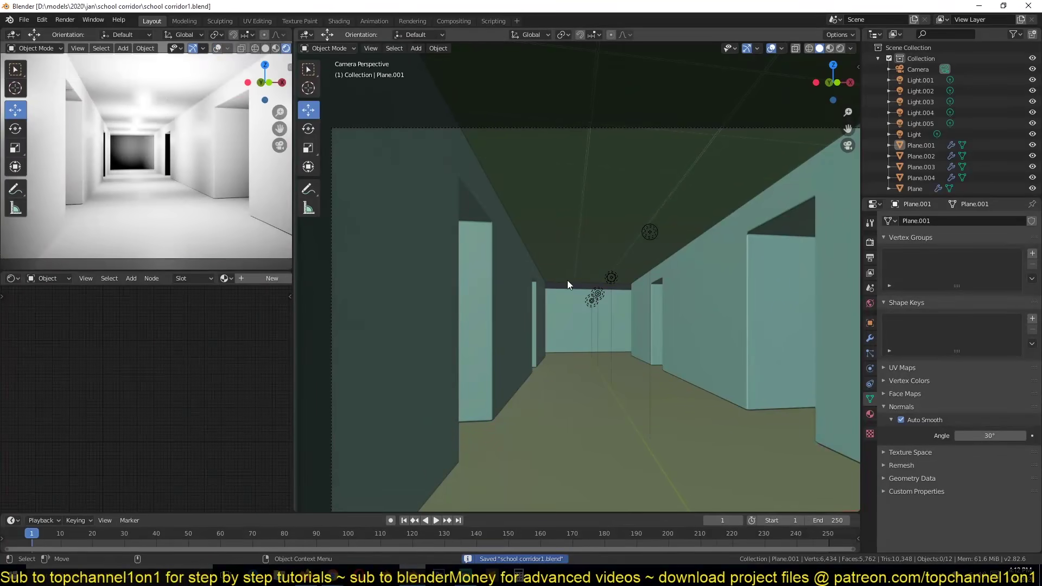
{"action": "key", "text": "KP_7"}
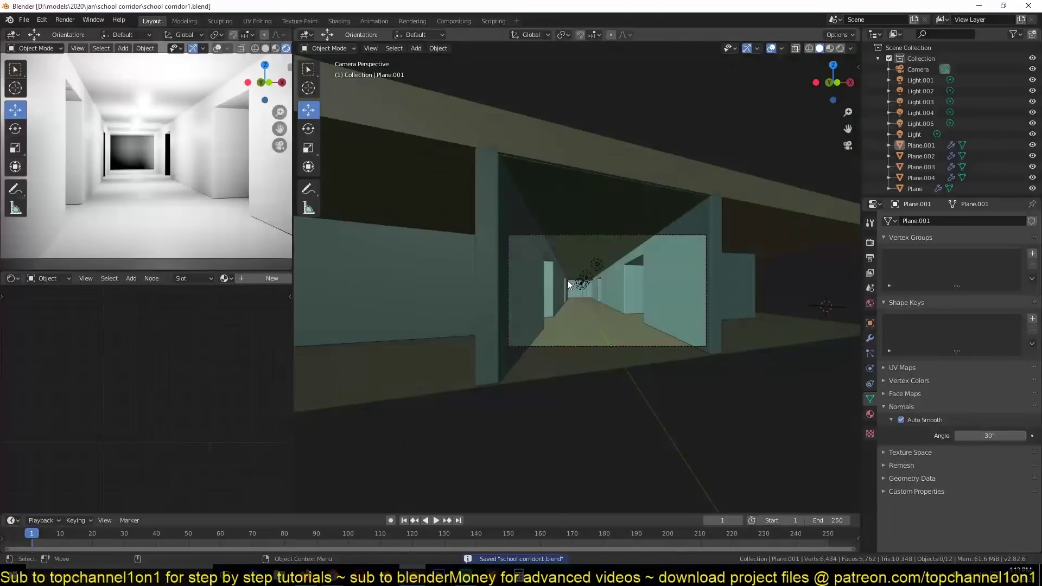
Step: Add an irradiance volume probe sized and lowered to fill the main corridor
{"action": "key", "text": "shift+a"}
{"action": "left_click", "coordinate": [684, 375]}
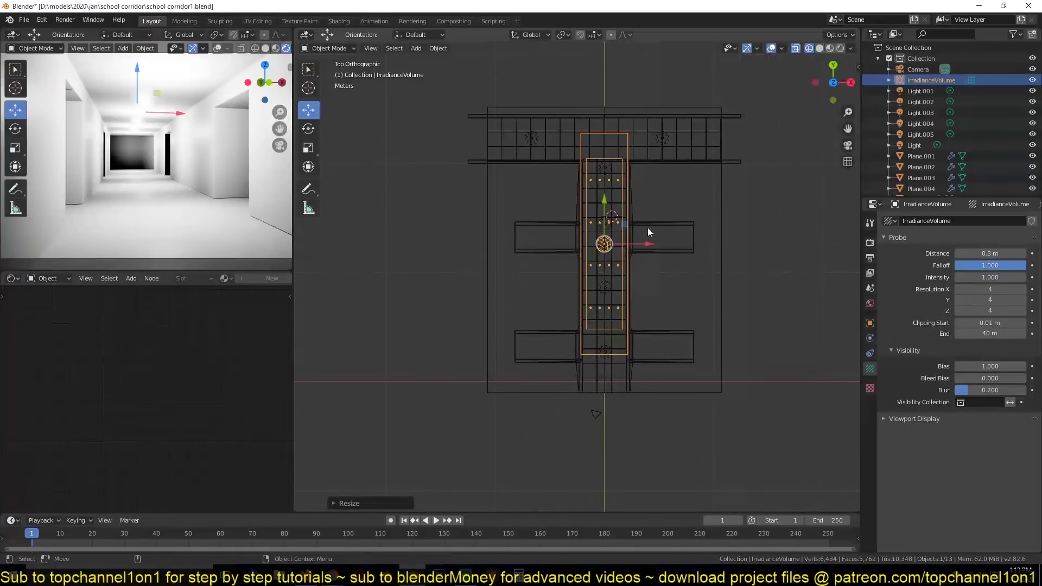
{"action": "left_click", "coordinate": [605, 222]}
{"action": "key", "text": "KP_1"}
{"action": "key", "text": "g"}
{"action": "left_click", "coordinate": [605, 260]}
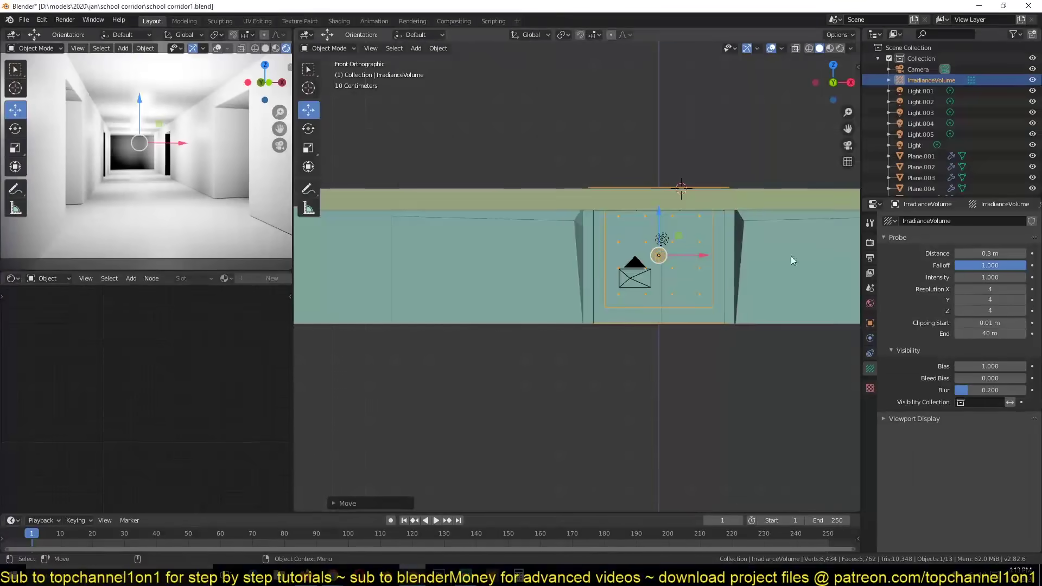
{"action": "middle_click_drag", "start_coordinate": [606, 260], "coordinate": [635, 263]}
{"action": "left_click", "coordinate": [700, 328]}
{"action": "key", "text": "KP_7"}
Step: Set the irradiance volume's X resolution to 8
{"action": "key", "text": "shift+z"}
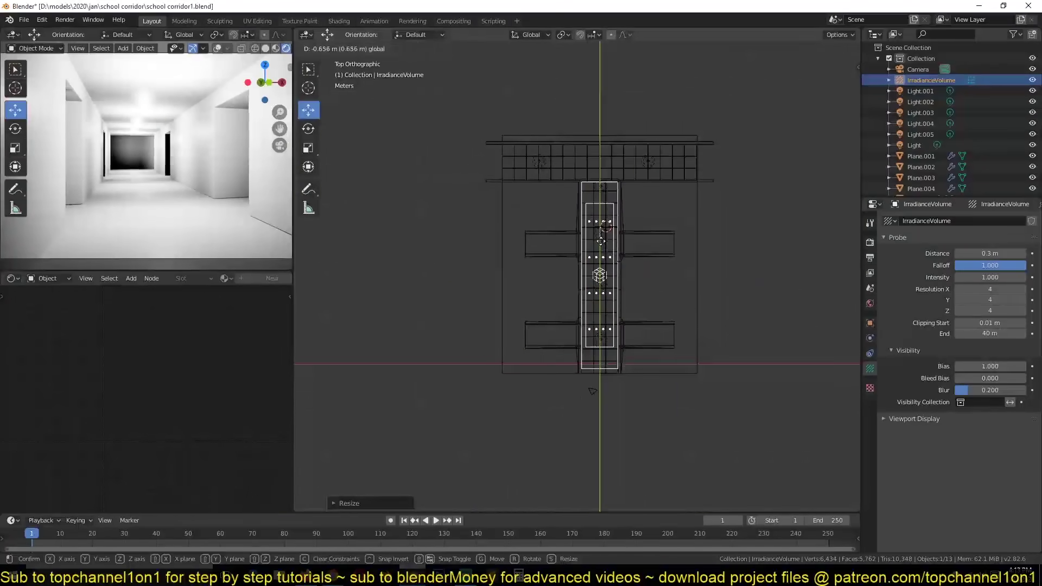
{"action": "key", "text": "ctrl+s"}
{"action": "left_click", "coordinate": [971, 290]}
{"action": "type", "text": "8"}
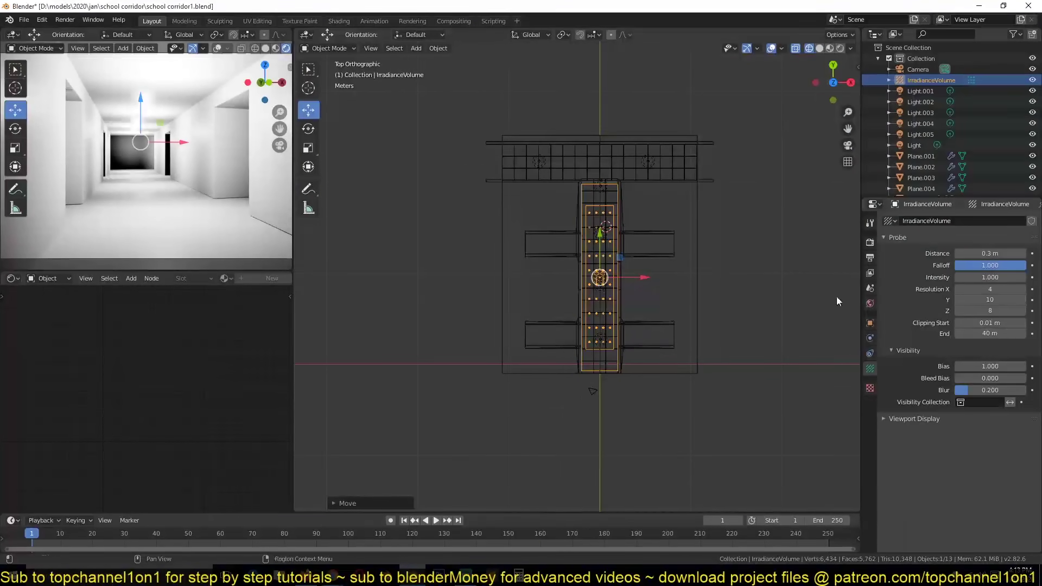
{"action": "key", "text": "KP_1"}
{"action": "middle_click_drag", "start_coordinate": [837, 301], "coordinate": [606, 322]}
{"action": "key", "text": "KP_7"}
Step: Duplicate the irradiance volume over the top hall and scale it along Y
{"action": "key", "text": "ctrl+s"}
{"action": "key", "text": "shift+d"}
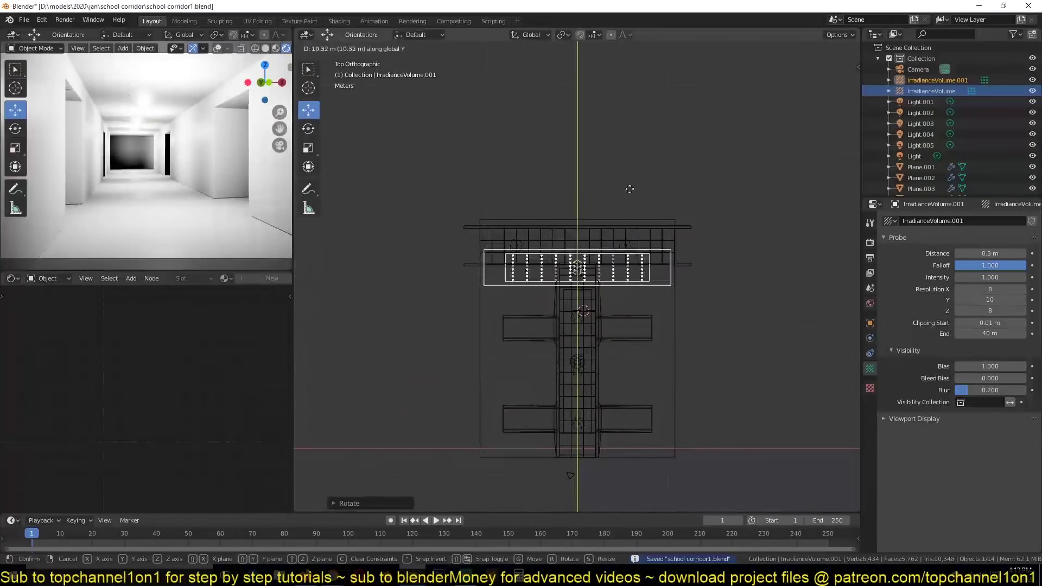
{"action": "left_click", "coordinate": [630, 189]}
{"action": "scroll", "coordinate": [640, 174], "scroll_direction": "up", "scroll_amount": 3}
{"action": "key", "text": "s"}
{"action": "key", "text": "y"}
Step: Copy the top hall ceiling tiles over the side hallway
{"action": "left_click", "coordinate": [625, 213]}
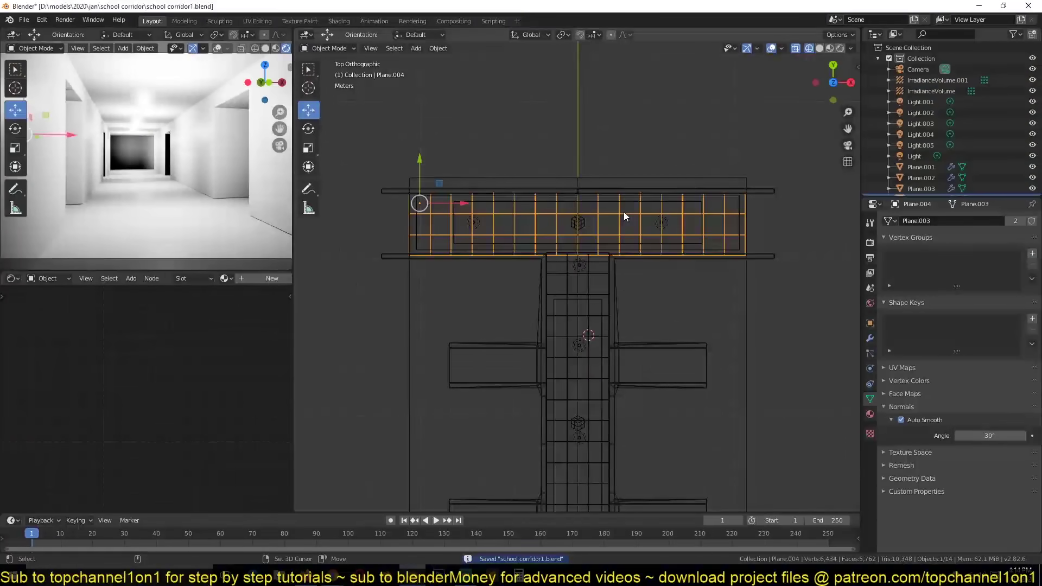
{"action": "left_click", "coordinate": [618, 347]}
{"action": "key", "text": "s"}
{"action": "key", "text": "x"}
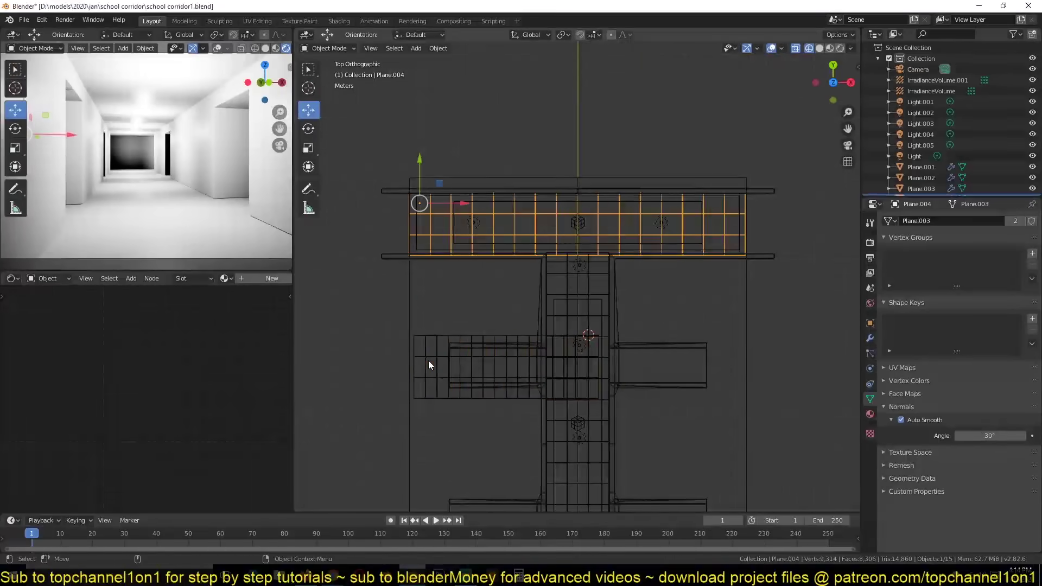
{"action": "key", "text": "Escape"}
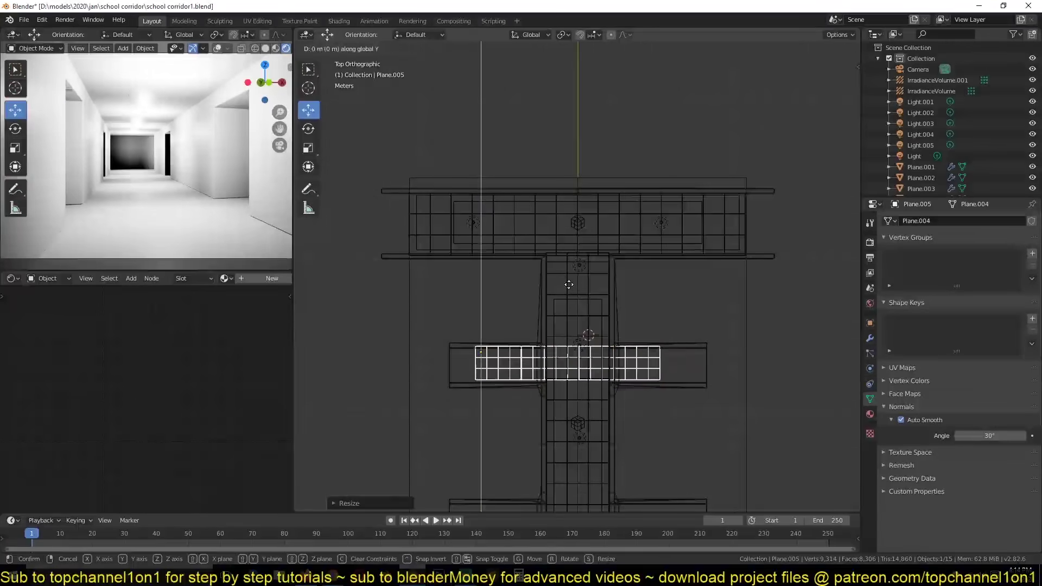
{"action": "key", "text": "shift+d"}
Step: Place the second ceiling copy along Y and add a reflection cubemap probe
{"action": "key", "text": "y"}
{"action": "key", "text": "shift+a"}
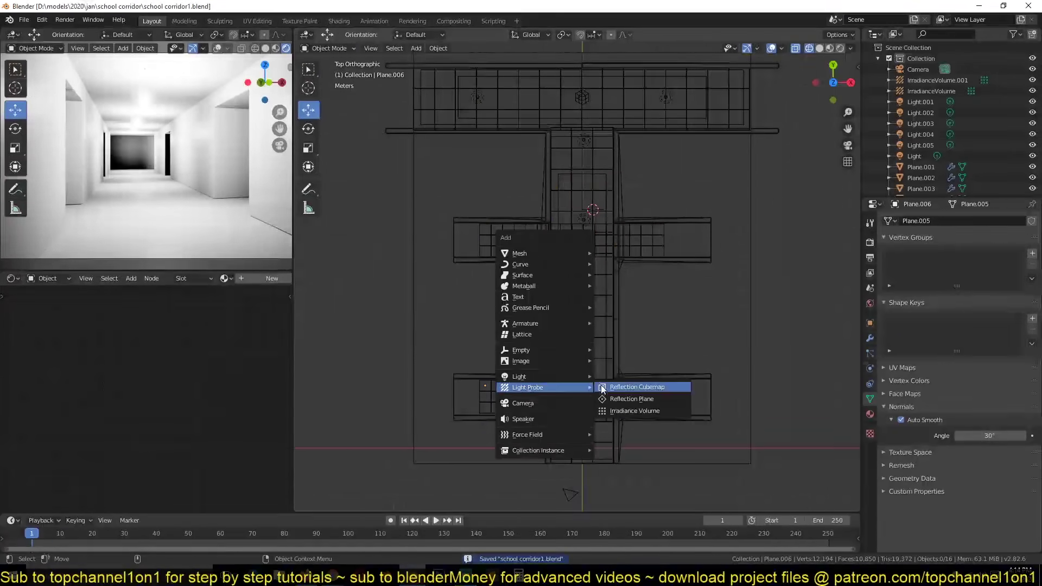
{"action": "left_click", "coordinate": [624, 386]}
{"action": "key", "text": "g"}
{"action": "key", "text": "y"}
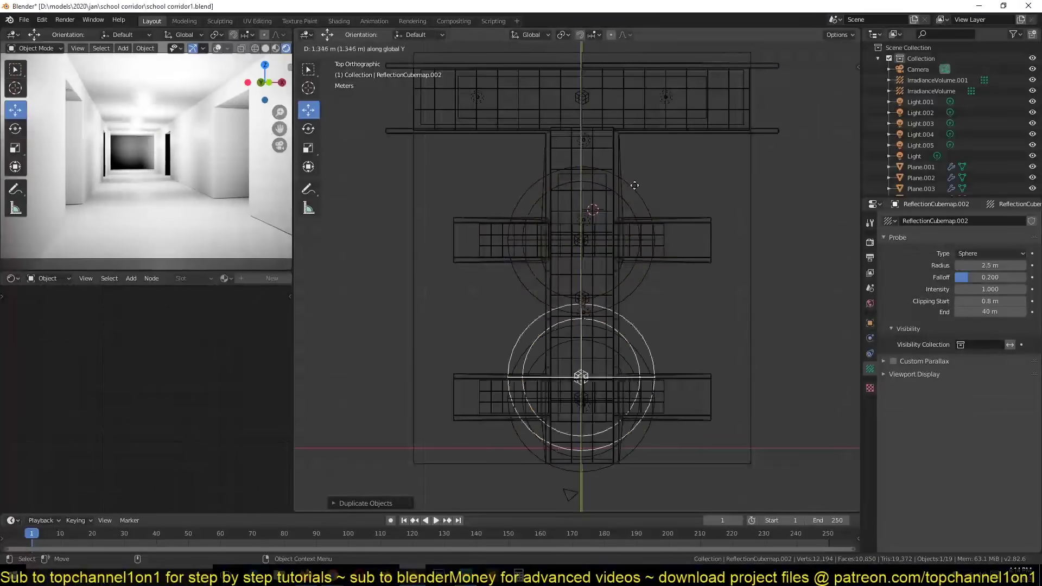
{"action": "key", "text": "Escape"}
Step: Gather all the light probes into a new collection named 'PRIOB'
{"action": "left_click", "coordinate": [654, 402], "text": "shift"}
{"action": "left_click", "coordinate": [624, 431]}
{"action": "key", "text": "KP_1"}
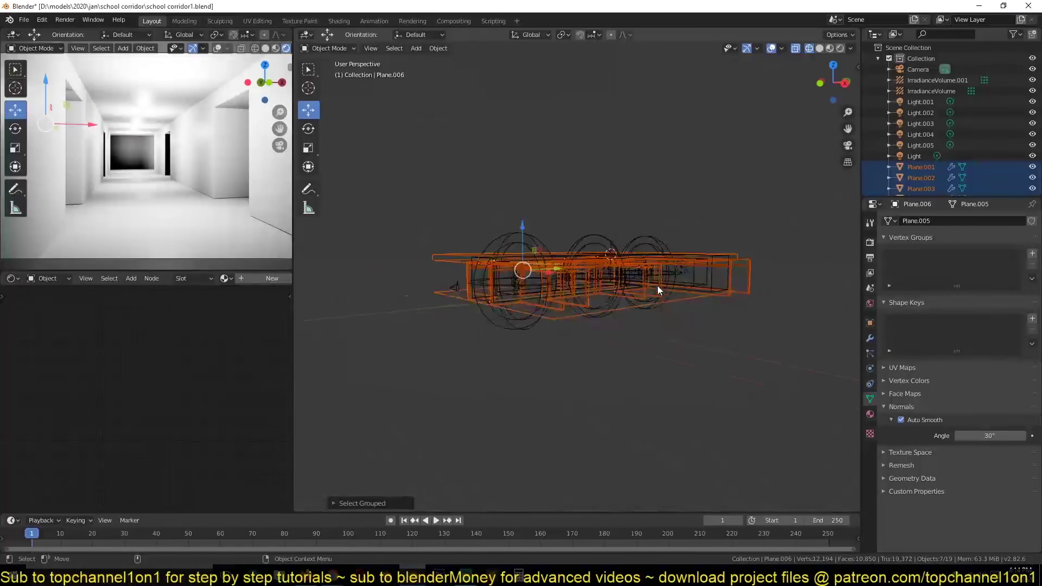
{"action": "key", "text": "KP_7"}
{"action": "key", "text": "m"}
{"action": "left_click", "coordinate": [627, 350]}
{"action": "left_click", "coordinate": [617, 380]}
{"action": "type", "text": "PRIOB"}
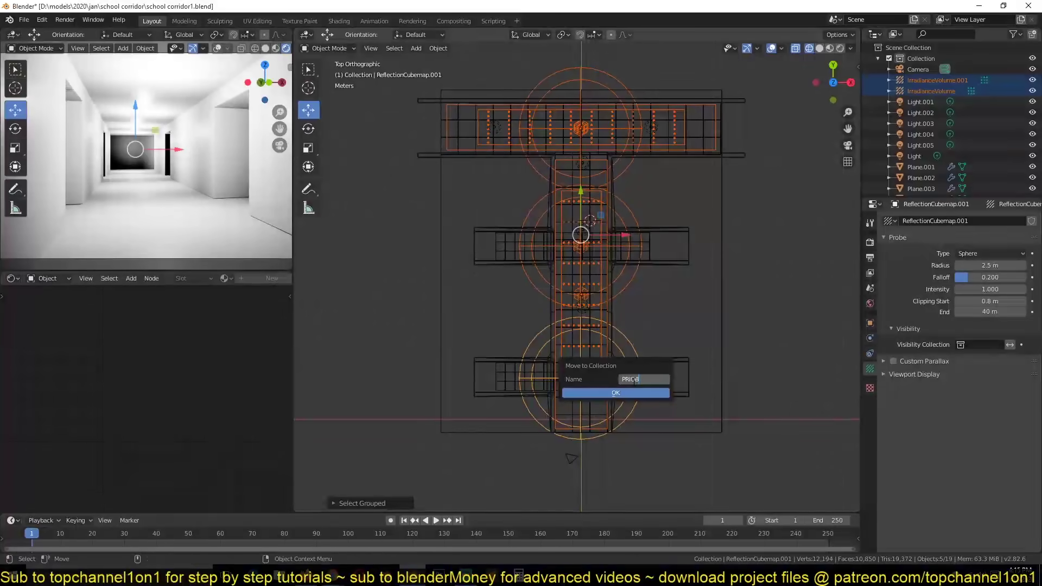
{"action": "key", "text": "Return"}
Step: Enable Screen Space Reflections in the render settings and save
{"action": "middle_click_drag", "start_coordinate": [614, 379], "coordinate": [509, 299]}
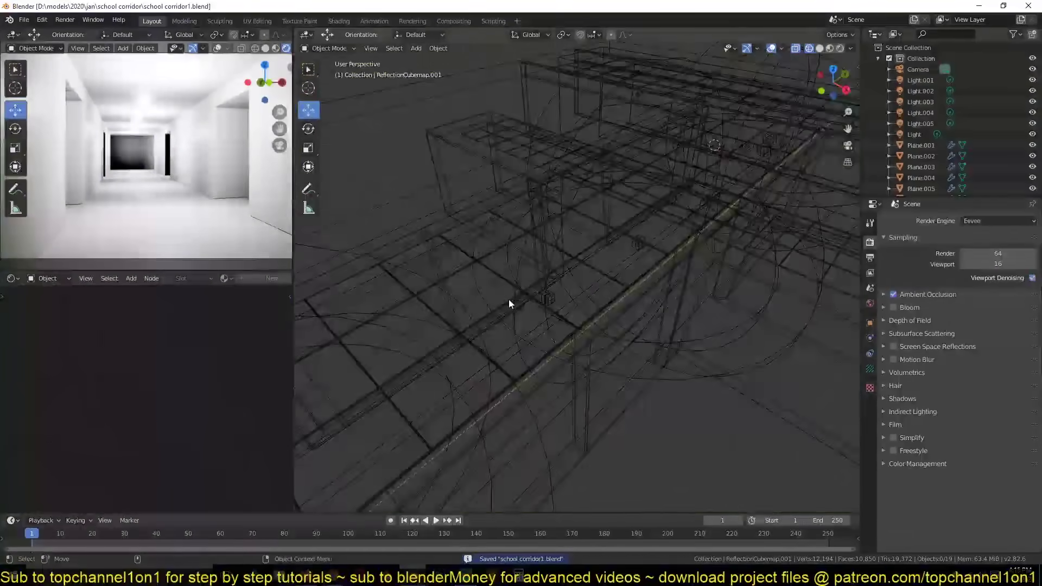
{"action": "key", "text": "shift+z"}
{"action": "scroll", "coordinate": [705, 395], "scroll_direction": "down", "scroll_amount": 8}
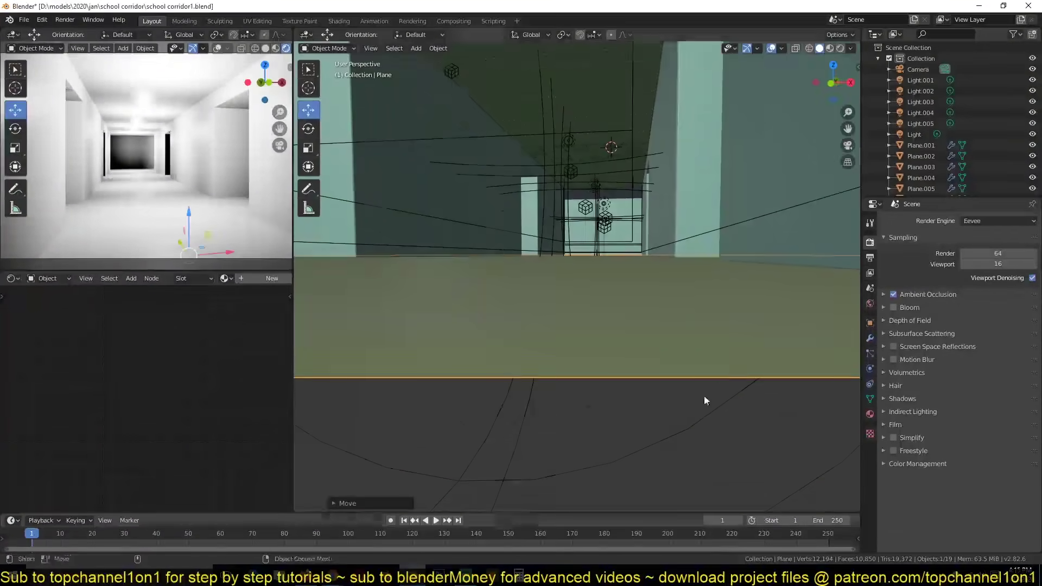
{"action": "key", "text": "ctrl+s"}
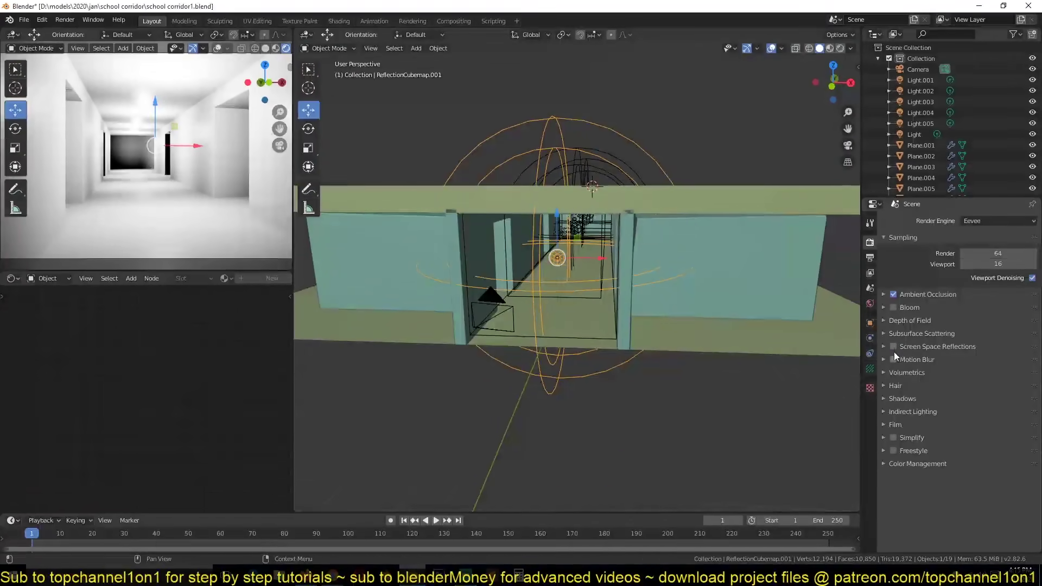
{"action": "left_click", "coordinate": [893, 347]}
{"action": "key", "text": "ctrl+s"}
Step: Bake the corridor's indirect lighting and save the file
{"action": "left_click", "coordinate": [914, 411]}
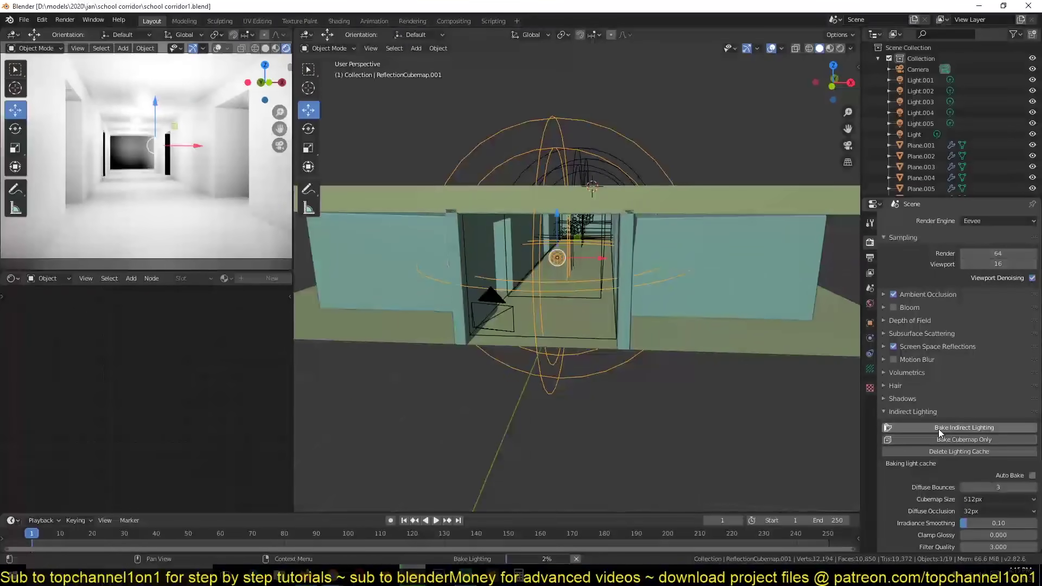
{"action": "left_click", "coordinate": [938, 428]}
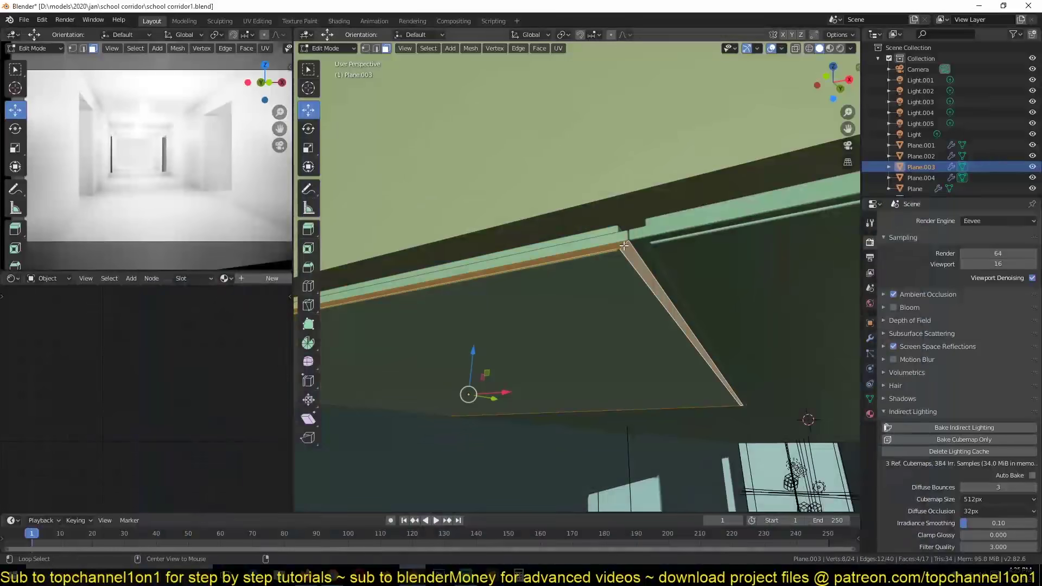
{"action": "key", "text": "Escape"}
{"action": "key", "text": "Tab"}
{"action": "mouse_move", "coordinate": [624, 246]}
{"action": "middle_mouse_down"}
{"action": "mouse_move", "coordinate": [697, 305]}
{"action": "mouse_move", "coordinate": [636, 307]}
{"action": "mouse_move", "coordinate": [615, 337]}
{"action": "mouse_move", "coordinate": [662, 360]}
{"action": "mouse_move", "coordinate": [636, 293]}
{"action": "middle_mouse_up"}
{"action": "key", "text": "ctrl+s"}
{"action": "left_click", "coordinate": [636, 293]}
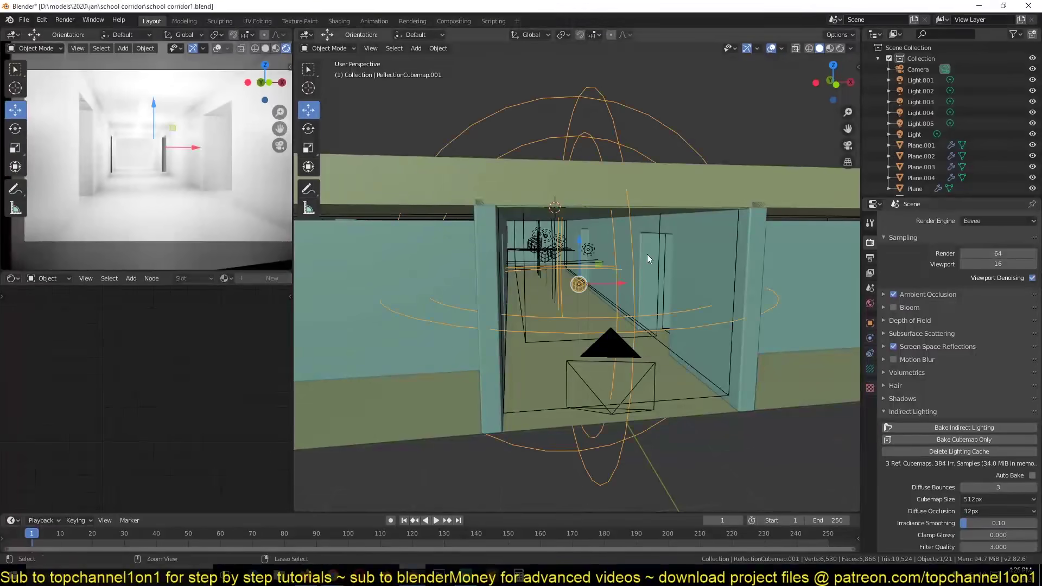
Step: Add a plane and stand it upright with a 90° X rotation
{"action": "key", "text": "KP_1"}
{"action": "scroll", "coordinate": [548, 180], "scroll_direction": "down", "scroll_amount": 5}
{"action": "key", "text": "shift+a"}
{"action": "left_click", "coordinate": [589, 197]}
{"action": "key", "text": "r"}
{"action": "key", "text": "x"}
{"action": "key", "text": "9"}
{"action": "key", "text": "0"}
{"action": "key", "text": "Return"}
{"action": "key", "text": "KP_Decimal"}
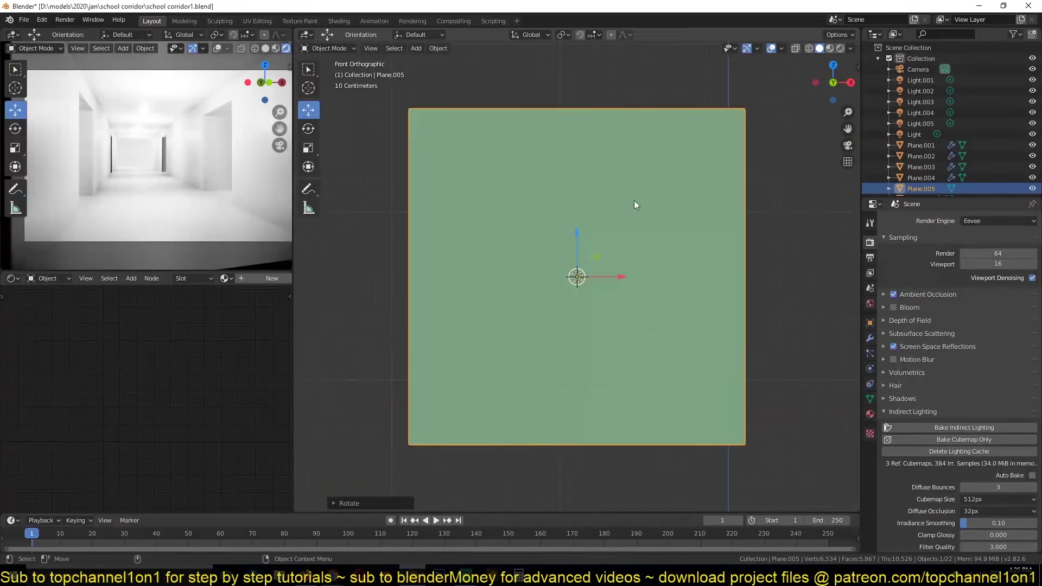
Step: Scale the panel to 0.1 along X, apply rotation and scale, and save
{"action": "key", "text": "s"}
{"action": "key", "text": "x"}
{"action": "key", "text": "0"}
{"action": "key", "text": "."}
{"action": "key", "text": "1"}
{"action": "key", "text": "Return"}
{"action": "scroll", "coordinate": [635, 212], "scroll_direction": "down", "scroll_amount": 5}
{"action": "left_click", "coordinate": [640, 374]}
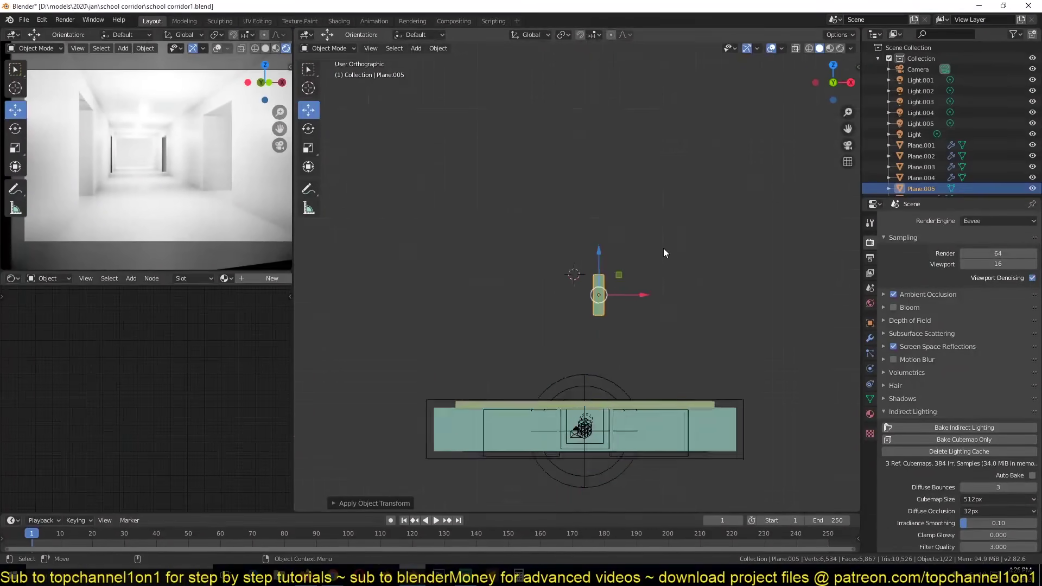
{"action": "middle_click_drag", "start_coordinate": [663, 249], "coordinate": [562, 207]}
{"action": "key", "text": "ctrl+s"}
Step: Give the panel a Solidify modifier set to Only Rim
{"action": "left_click", "coordinate": [870, 338]}
{"action": "left_click", "coordinate": [960, 220]}
{"action": "left_click", "coordinate": [814, 378]}
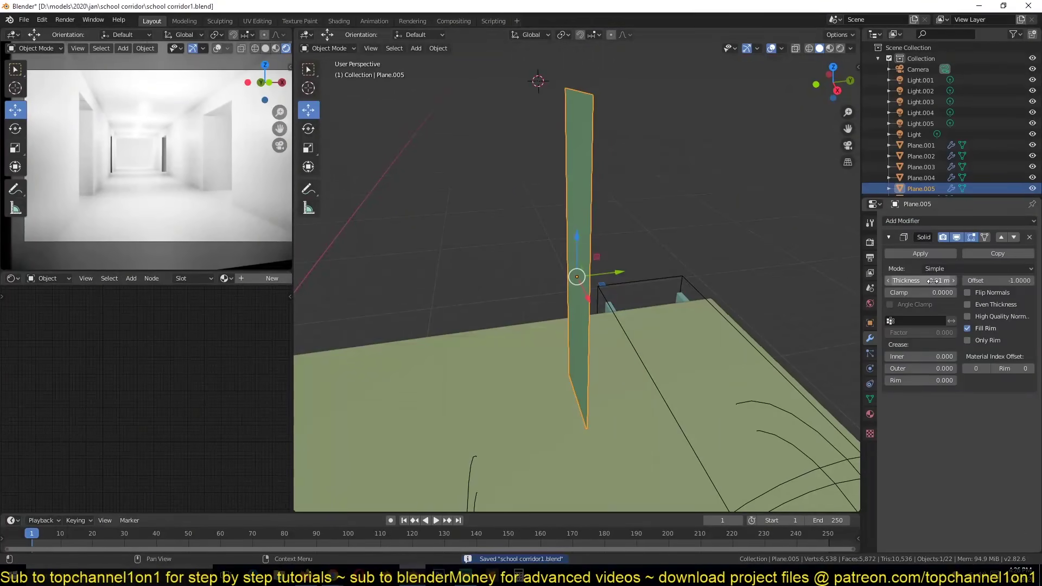
{"action": "left_click", "coordinate": [967, 340]}
{"action": "middle_click_drag", "start_coordinate": [678, 271], "coordinate": [722, 260]}
Step: Add a 0.01 m Bevel and thin the solidify thickness to a few millimetres
{"action": "left_click", "coordinate": [959, 221]}
{"action": "left_click", "coordinate": [662, 244]}
{"action": "left_click_drag", "start_coordinate": [923, 280], "coordinate": [911, 281]}
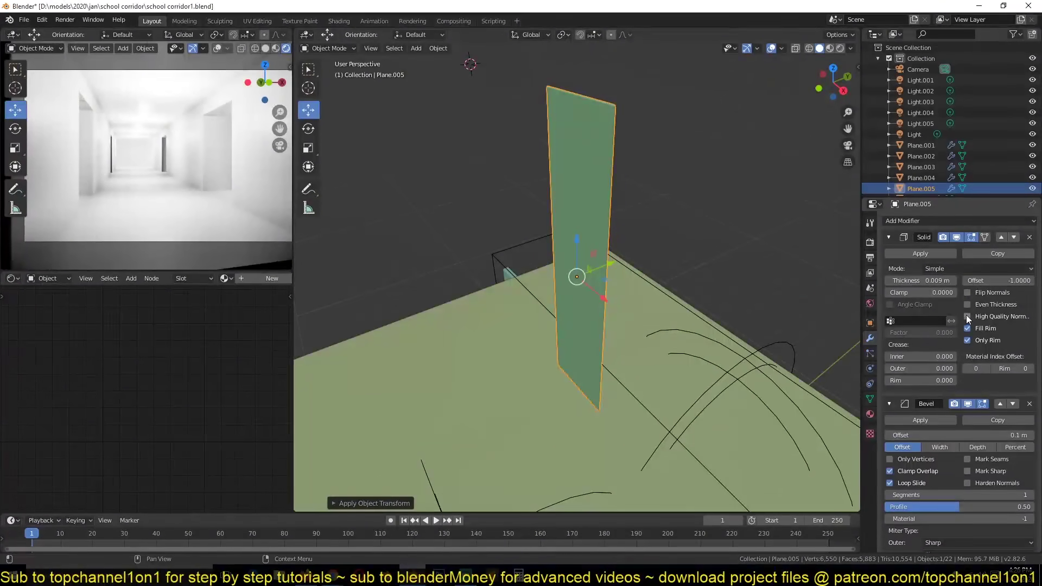
{"action": "left_click", "coordinate": [888, 237]}
{"action": "scroll", "coordinate": [627, 256], "scroll_direction": "up", "scroll_amount": 5}
{"action": "middle_click_drag", "start_coordinate": [628, 256], "coordinate": [705, 282]}
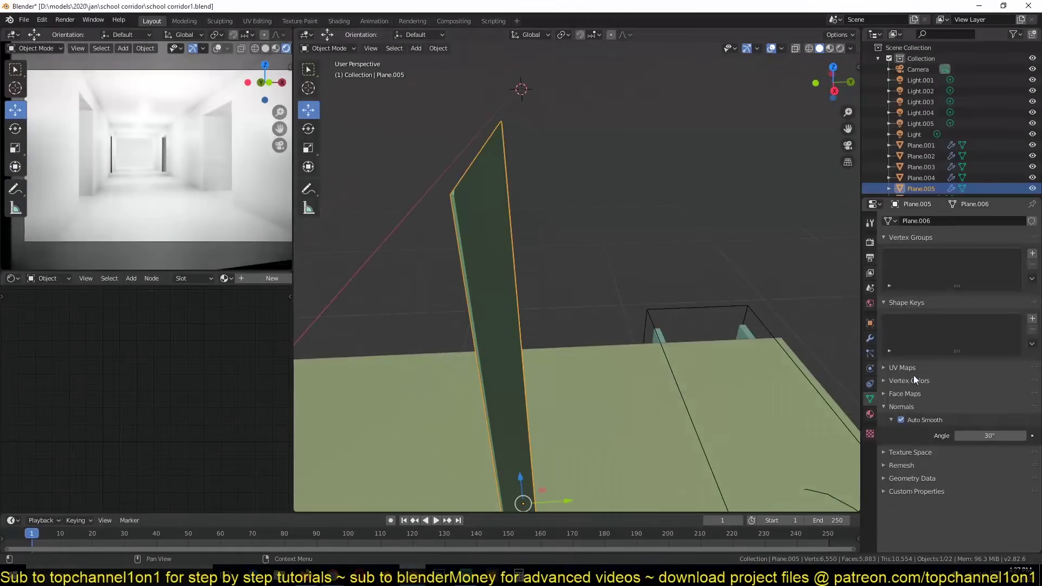
{"action": "left_click_drag", "start_coordinate": [914, 288], "coordinate": [967, 287]}
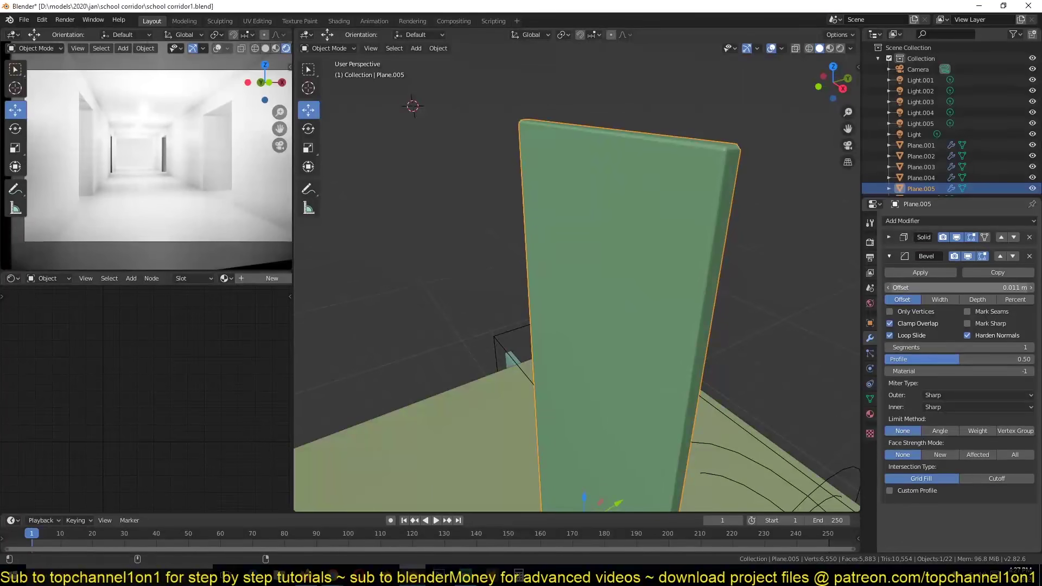
{"action": "scroll", "coordinate": [758, 222], "scroll_direction": "down", "scroll_amount": 3}
{"action": "middle_click_drag", "start_coordinate": [758, 222], "coordinate": [705, 255]}
Step: Add an X-axis Mirror modifier to the panel and save
{"action": "left_click", "coordinate": [923, 221]}
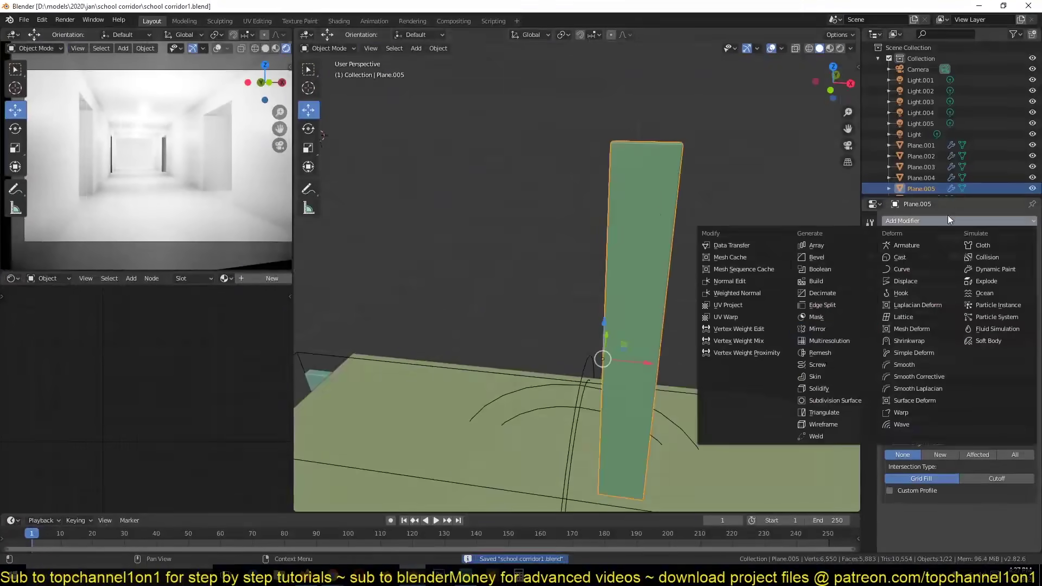
{"action": "left_click", "coordinate": [814, 339]}
{"action": "key", "text": "ctrl+s"}
Step: Move the Mirror modifier to the top of the stack and add loop cuts across the panel
{"action": "left_click", "coordinate": [1013, 256]}
{"action": "left_click", "coordinate": [1013, 237]}
{"action": "key", "text": "Tab"}
{"action": "scroll", "coordinate": [624, 245], "scroll_direction": "up", "scroll_amount": 4}
{"action": "key", "text": "ctrl+r"}
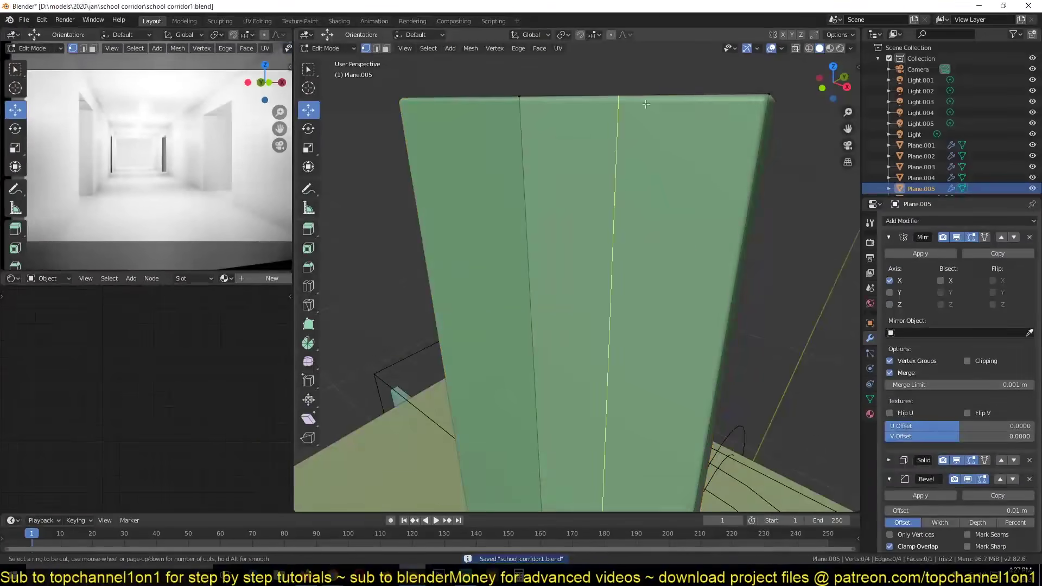
{"action": "middle_click_drag", "start_coordinate": [678, 146], "coordinate": [705, 174]}
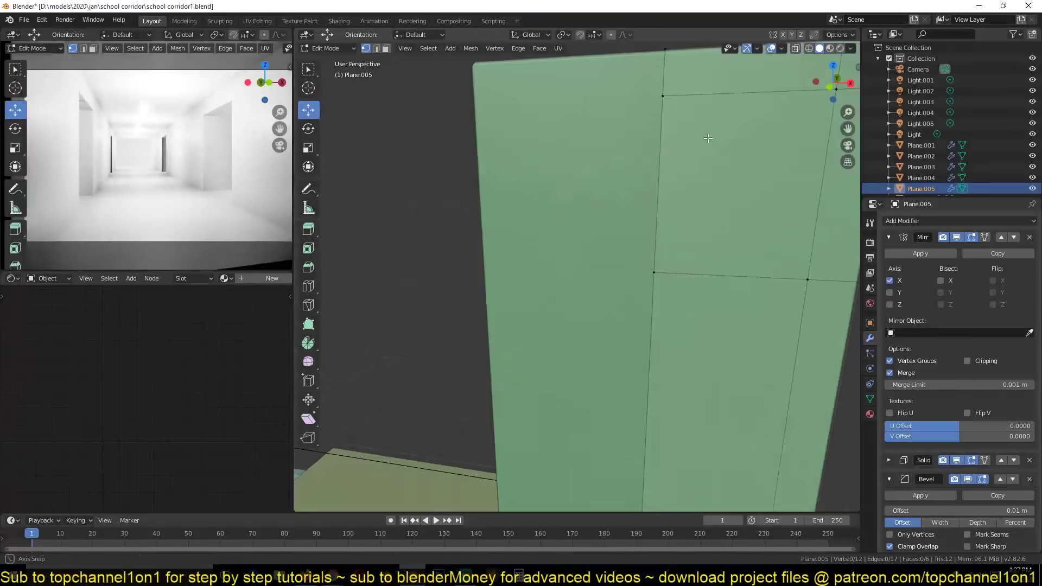
{"action": "scroll", "coordinate": [726, 201], "scroll_direction": "up", "scroll_amount": 4}
{"action": "middle_click_drag", "start_coordinate": [749, 222], "coordinate": [496, 186]}
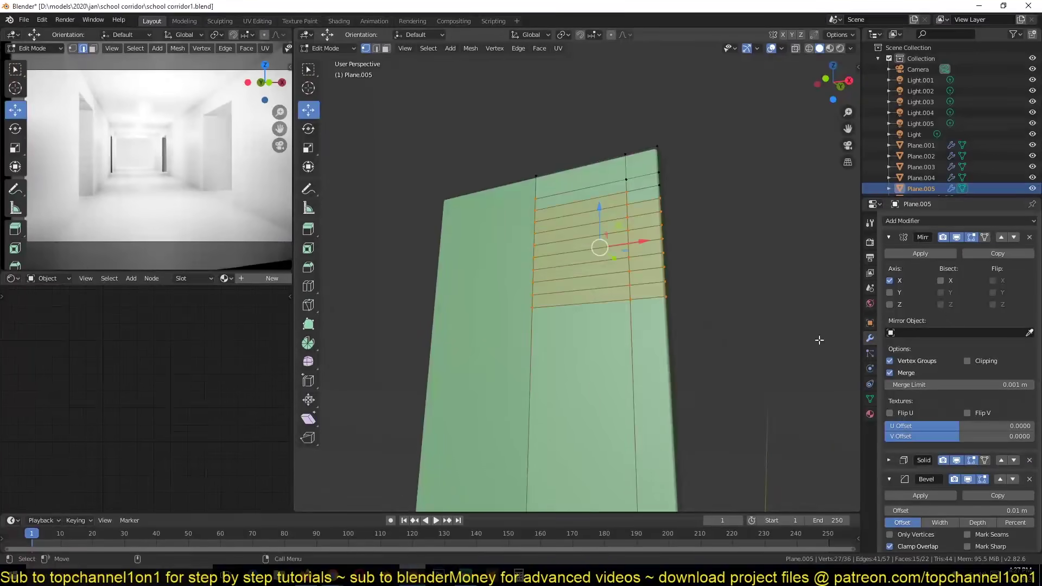
{"action": "scroll", "coordinate": [682, 172], "scroll_direction": "up", "scroll_amount": 3}
{"action": "scroll", "coordinate": [706, 163], "scroll_direction": "up", "scroll_amount": 3}
Step: Bevel a vertex corner on the panel mesh
{"action": "key", "text": "alt+a"}
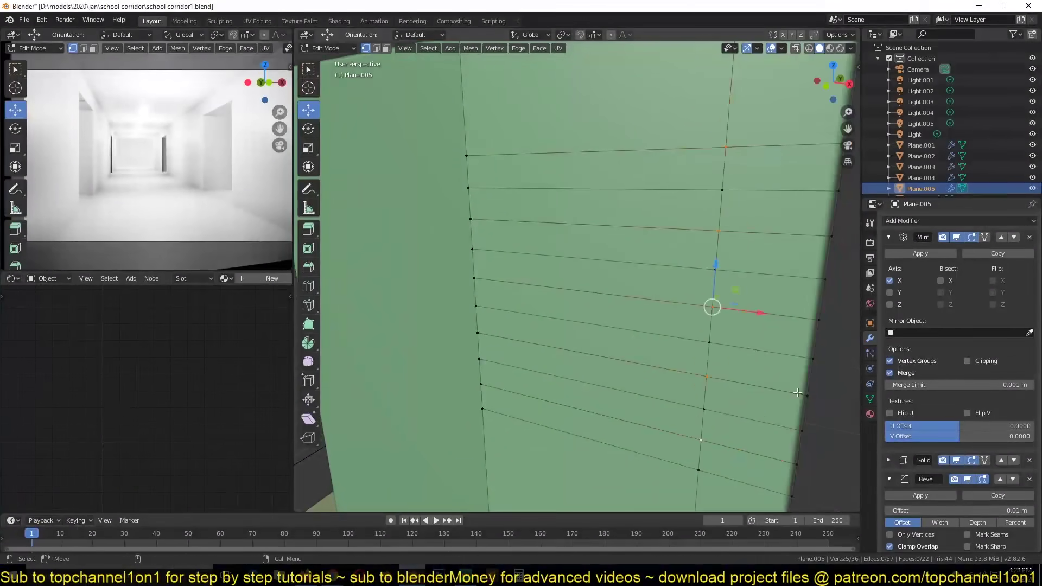
{"action": "left_click", "coordinate": [786, 227]}
{"action": "key", "text": "a"}
{"action": "right_click", "coordinate": [594, 211]}
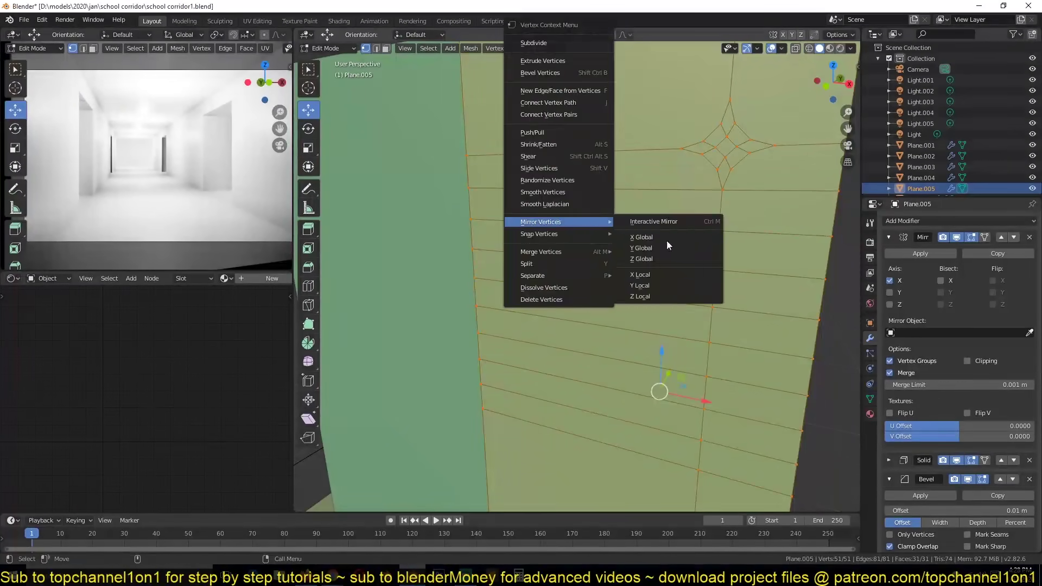
{"action": "key", "text": "Escape"}
{"action": "scroll", "coordinate": [575, 271], "scroll_direction": "up", "scroll_amount": 3}
Step: Subdivide the selected panel edges to add a pair of new vertices
{"action": "key", "text": "alt+a"}
{"action": "right_click", "coordinate": [383, 241]}
{"action": "left_click", "coordinate": [383, 241]}
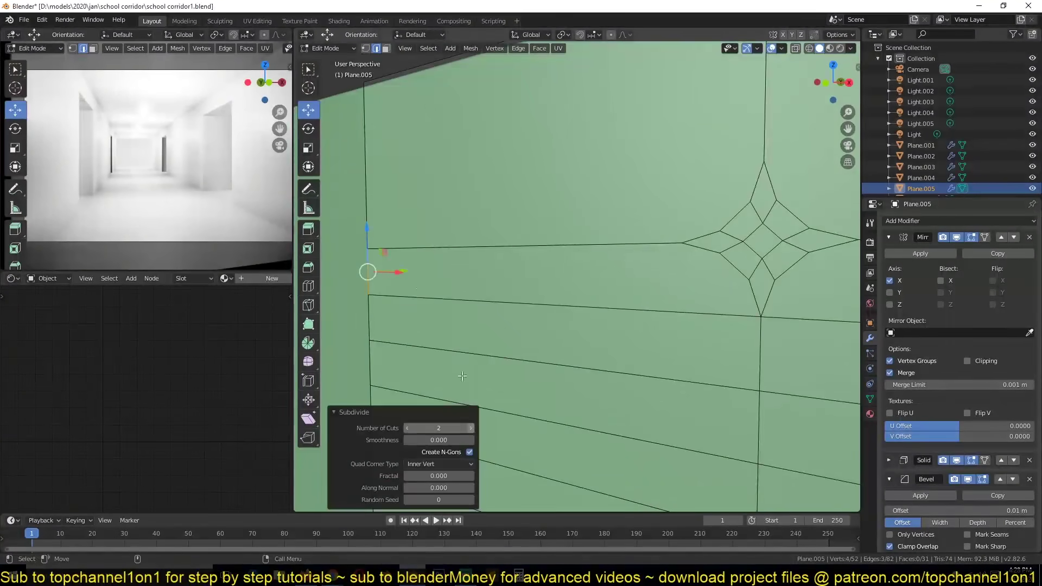
{"action": "key", "text": "1"}
{"action": "left_click", "coordinate": [719, 253], "text": "shift"}
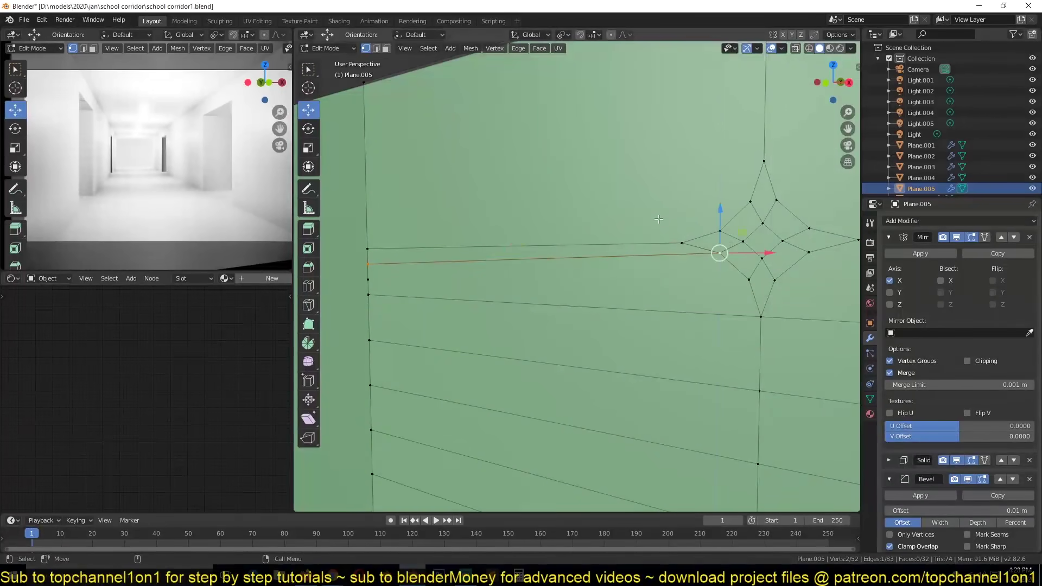
Step: Flatten the new vertices to zero height on Z, straightening the horizontal edge
{"action": "left_click", "coordinate": [888, 237]}
{"action": "key", "text": "s"}
{"action": "key", "text": "z"}
{"action": "key", "text": "0"}
{"action": "key", "text": "Return"}
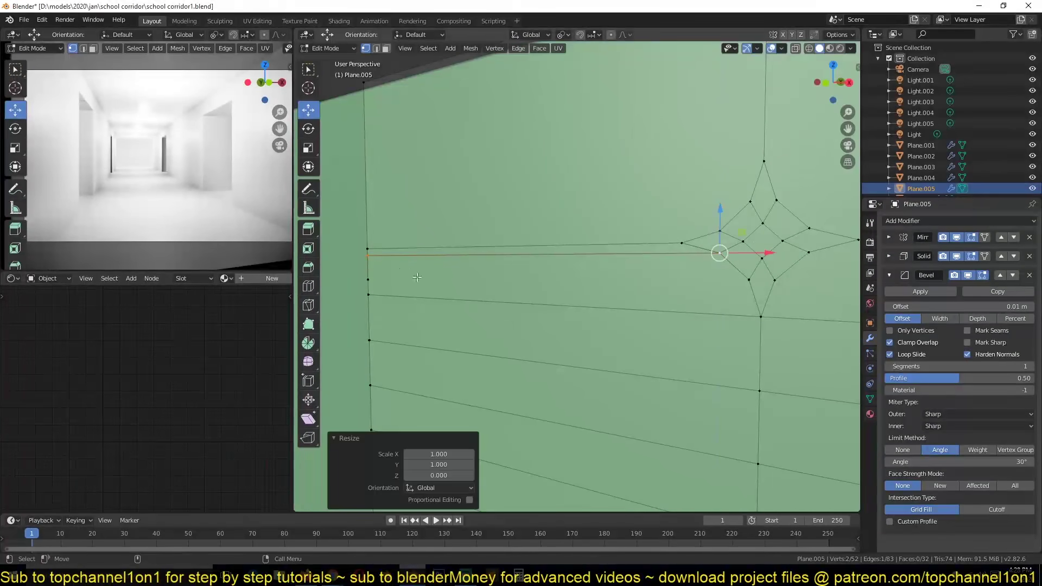
{"action": "key", "text": "Return"}
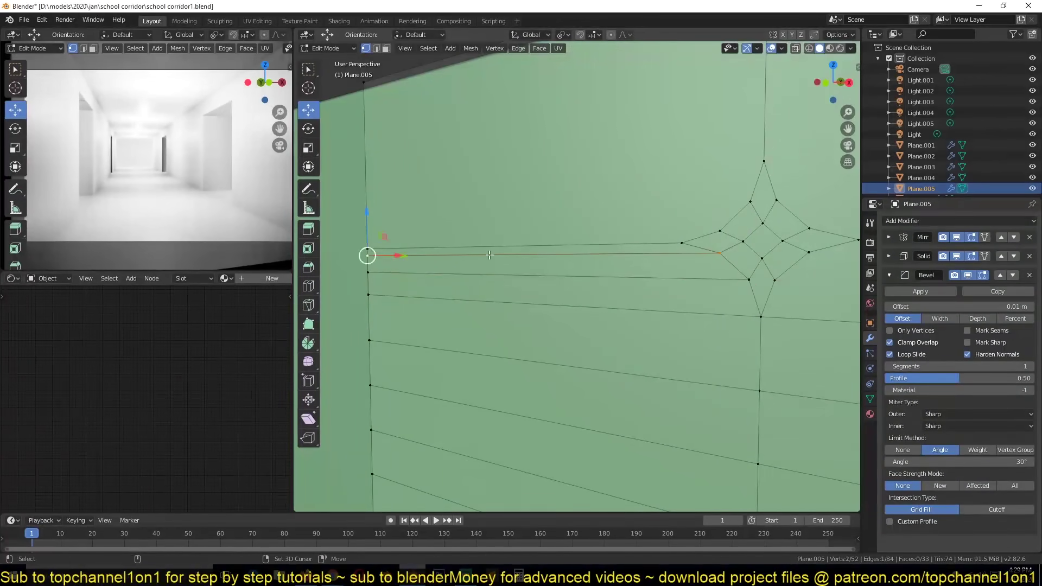
Step: Inset the long strip of rail faces to form the rail
{"action": "left_click", "coordinate": [695, 255], "text": "ctrl"}
{"action": "key", "text": "e"}
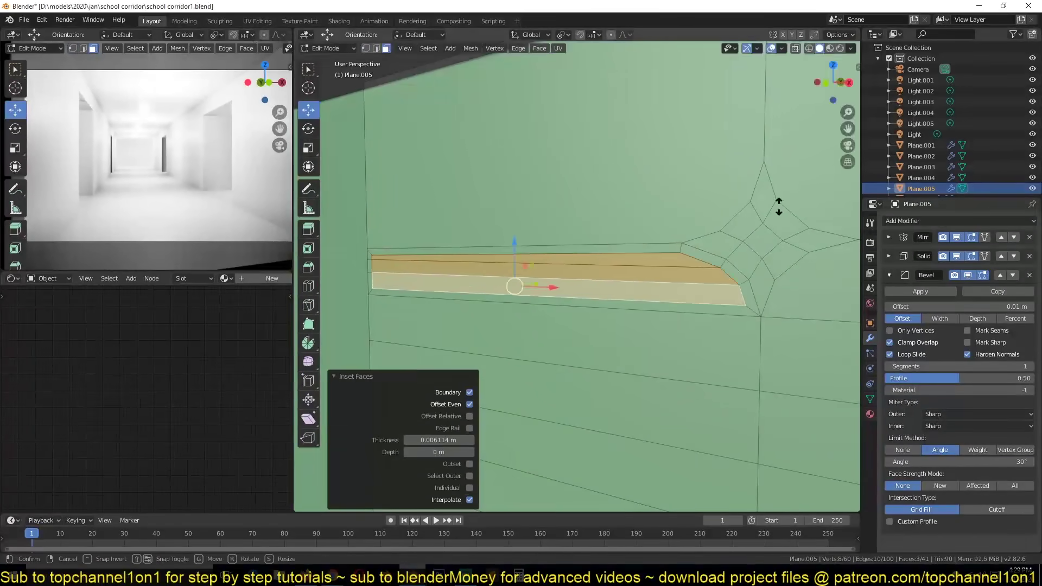
{"action": "mouse_move", "coordinate": [597, 326]}
{"action": "middle_mouse_down"}
{"action": "mouse_move", "coordinate": [624, 298]}
{"action": "mouse_move", "coordinate": [543, 271]}
{"action": "middle_mouse_up"}
{"action": "left_click", "coordinate": [889, 275]}
{"action": "left_click", "coordinate": [888, 237]}
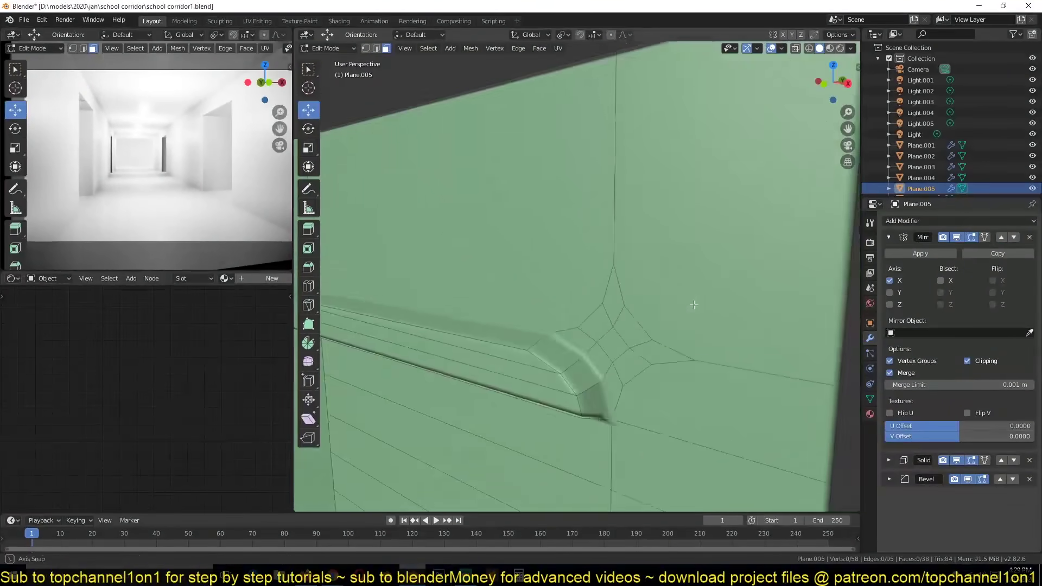
Step: Change the viewport near clipping distance in the view sidebar
{"action": "key", "text": "2"}
{"action": "key", "text": "n"}
{"action": "left_click", "coordinate": [854, 109]}
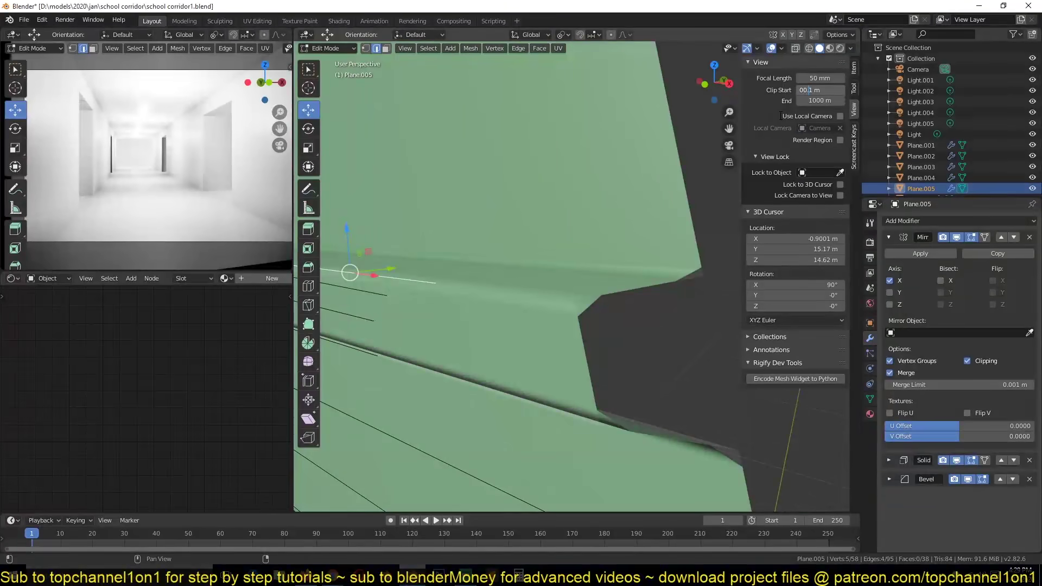
{"action": "key", "text": "Return"}
{"action": "key", "text": "n"}
{"action": "scroll", "coordinate": [656, 200], "scroll_direction": "down", "scroll_amount": 5}
{"action": "scroll", "coordinate": [682, 200], "scroll_direction": "up", "scroll_amount": 5}
Step: Slide the rail edges along the rail into position
{"action": "key", "text": "g"}
{"action": "key", "text": "g"}
{"action": "left_click", "coordinate": [751, 273]}
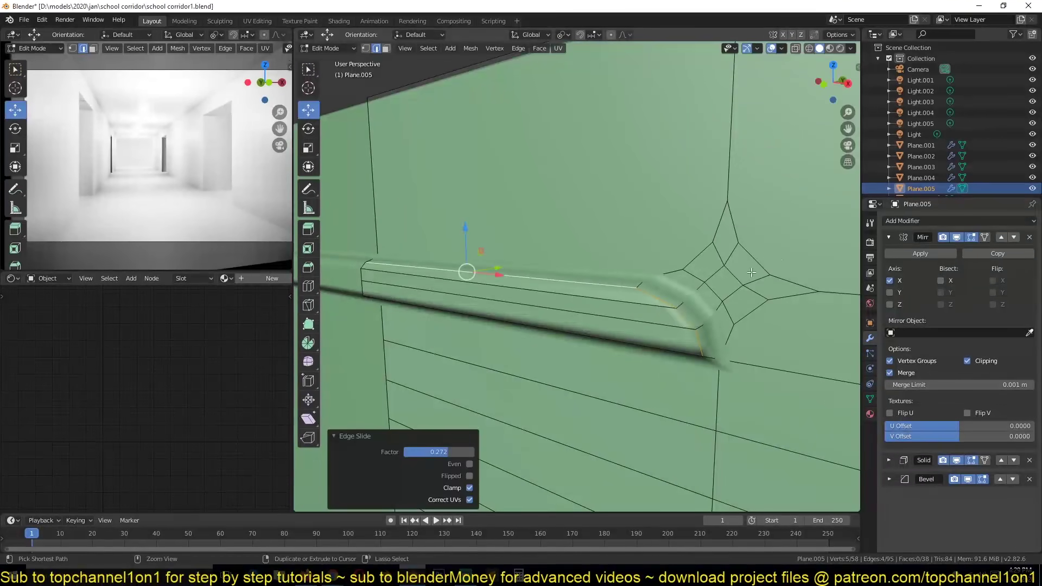
{"action": "right_click", "coordinate": [792, 254]}
{"action": "middle_click_drag", "start_coordinate": [791, 253], "coordinate": [773, 324]}
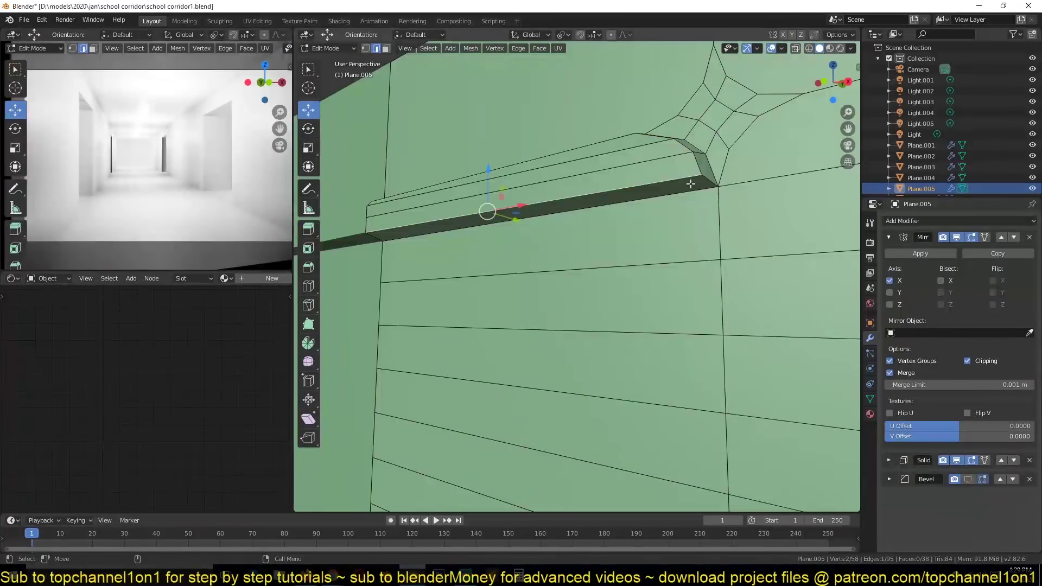
{"action": "middle_click_drag", "start_coordinate": [690, 184], "coordinate": [684, 304]}
{"action": "key", "text": "g"}
{"action": "key", "text": "g"}
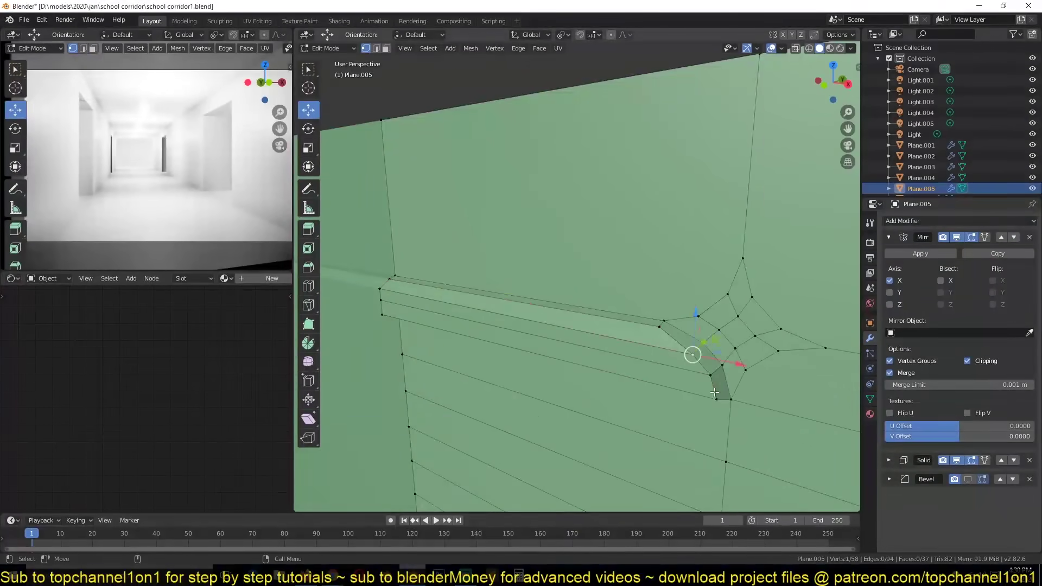
{"action": "left_click", "coordinate": [779, 245]}
Step: Select the rail corner vertices and save the file
{"action": "left_click", "coordinate": [836, 347]}
{"action": "scroll", "coordinate": [651, 375], "scroll_direction": "up", "scroll_amount": 3}
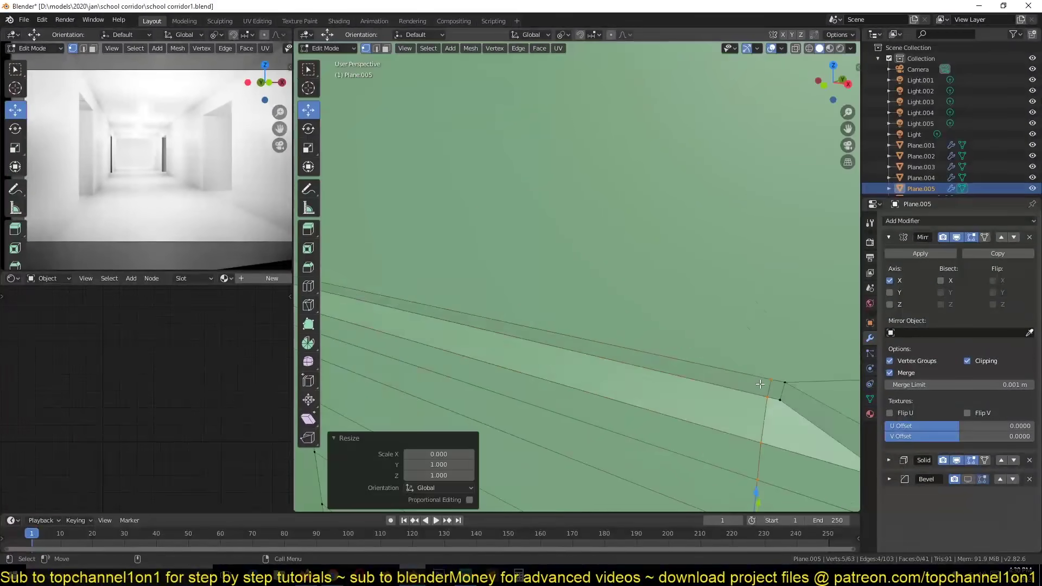
{"action": "left_click", "coordinate": [608, 236]}
{"action": "mouse_move", "coordinate": [672, 262]}
{"action": "middle_mouse_down"}
{"action": "mouse_move", "coordinate": [673, 325]}
{"action": "mouse_move", "coordinate": [698, 318]}
{"action": "mouse_move", "coordinate": [606, 332]}
{"action": "mouse_move", "coordinate": [570, 360]}
{"action": "mouse_move", "coordinate": [612, 321]}
{"action": "mouse_move", "coordinate": [791, 361]}
{"action": "mouse_move", "coordinate": [565, 294]}
{"action": "middle_mouse_up"}
{"action": "key", "text": "ctrl+s"}
{"action": "key", "text": "3"}
{"action": "key", "text": "Tab"}
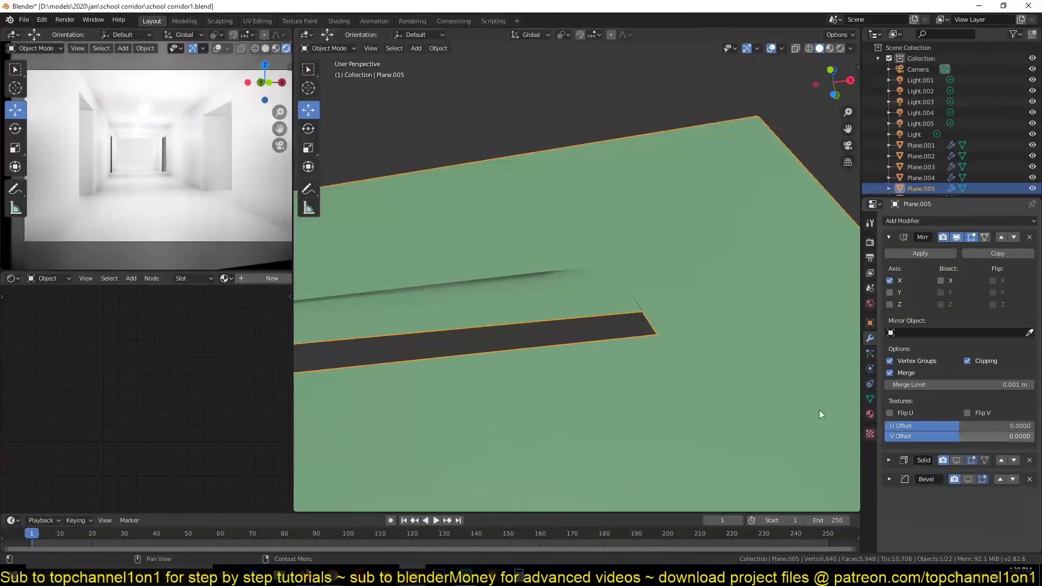
Step: Move the Bevel modifier above Solidify and nudge the selection slightly upward
{"action": "mouse_move", "coordinate": [819, 409]}
{"action": "middle_mouse_down"}
{"action": "mouse_move", "coordinate": [655, 281]}
{"action": "mouse_move", "coordinate": [961, 460]}
{"action": "middle_mouse_up"}
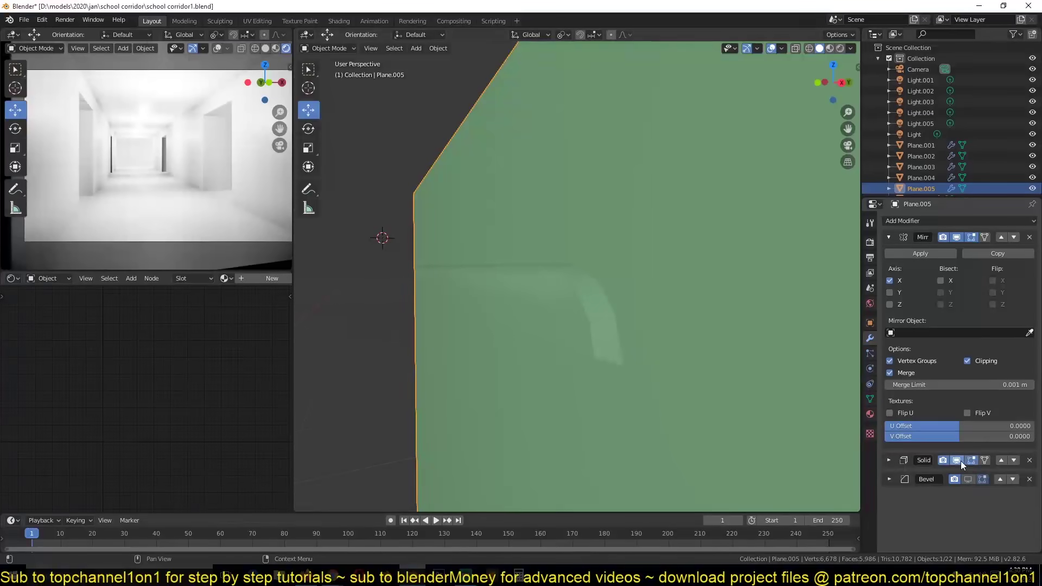
{"action": "left_click", "coordinate": [1001, 478]}
{"action": "middle_click_drag", "start_coordinate": [705, 352], "coordinate": [639, 301]}
{"action": "key", "text": "Tab"}
{"action": "key", "text": "ctrl+s"}
{"action": "middle_click_drag", "start_coordinate": [626, 367], "coordinate": [579, 307]}
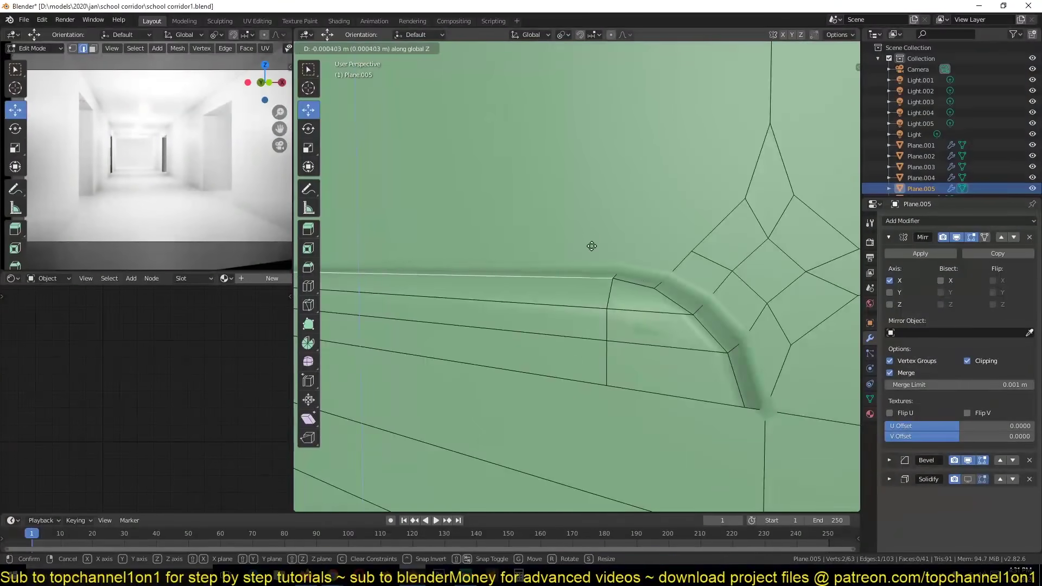
{"action": "left_click", "coordinate": [596, 266]}
Step: Expand the Bevel settings and move and scale the slat edges
{"action": "left_click", "coordinate": [889, 460]}
{"action": "scroll", "coordinate": [1005, 521], "scroll_direction": "down", "scroll_amount": 5}
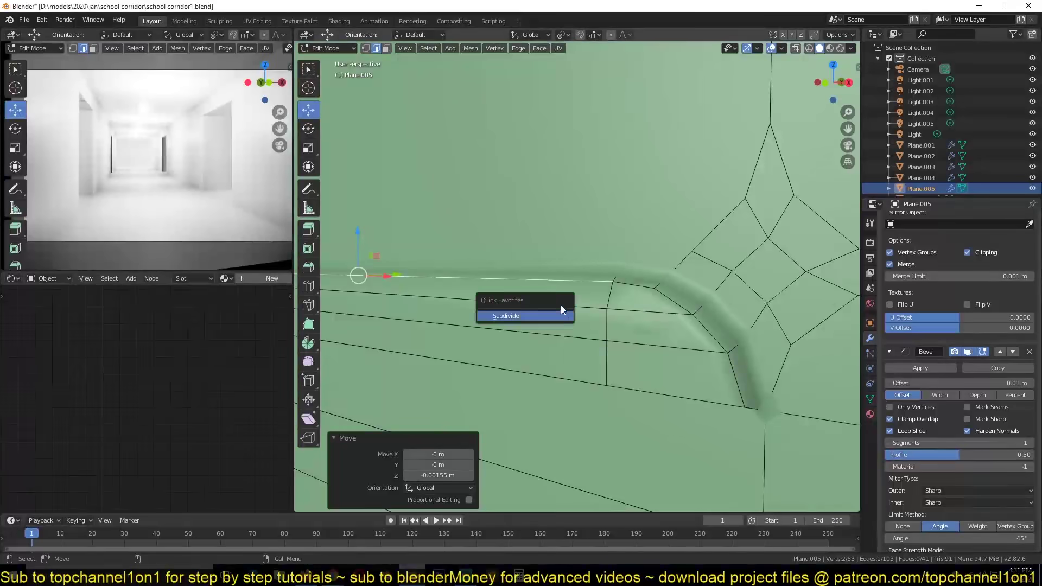
{"action": "mouse_move", "coordinate": [561, 310]}
{"action": "middle_mouse_down"}
{"action": "mouse_move", "coordinate": [581, 291]}
{"action": "mouse_move", "coordinate": [511, 222]}
{"action": "mouse_move", "coordinate": [565, 244]}
{"action": "mouse_move", "coordinate": [605, 278]}
{"action": "middle_mouse_up"}
{"action": "left_click", "coordinate": [512, 218]}
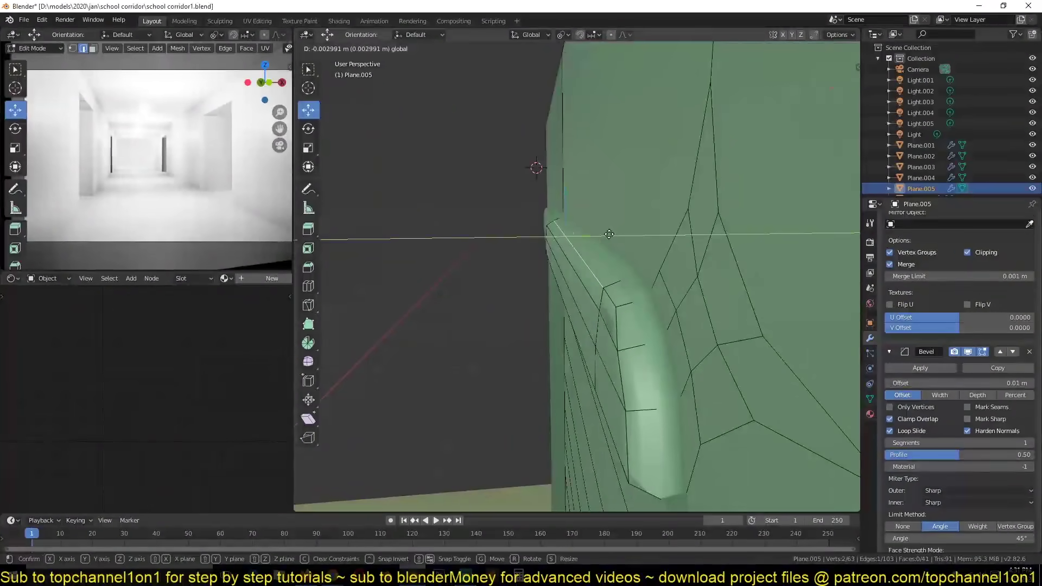
{"action": "left_click", "coordinate": [660, 258]}
{"action": "left_click", "coordinate": [615, 302]}
{"action": "left_click", "coordinate": [604, 242]}
Step: Reposition a slat corner vertex using the see-through wireframe view
{"action": "key", "text": "shift+z"}
{"action": "key", "text": "1"}
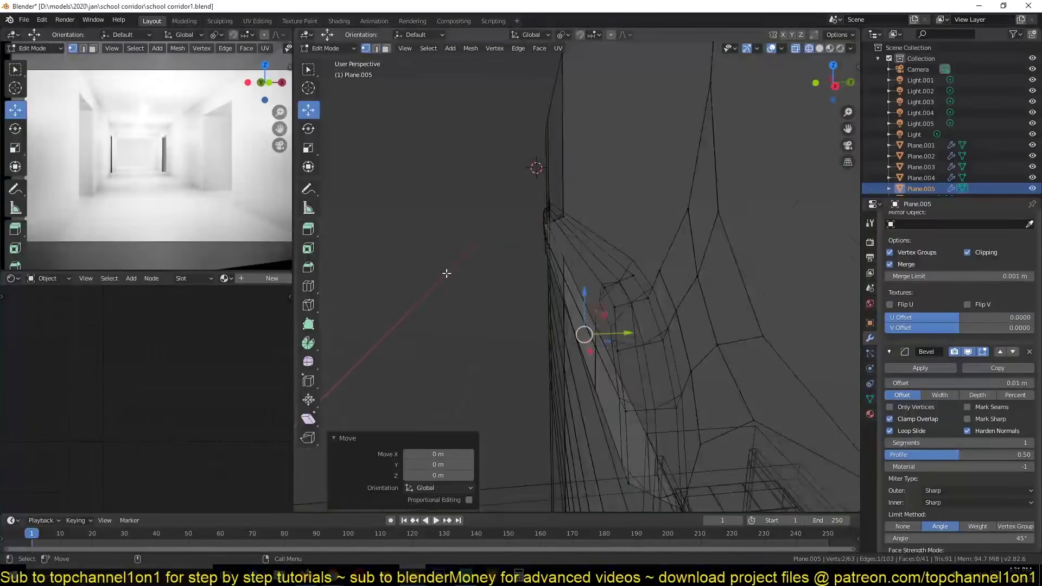
{"action": "mouse_move", "coordinate": [604, 242]}
{"action": "middle_mouse_down"}
{"action": "mouse_move", "coordinate": [600, 284]}
{"action": "mouse_move", "coordinate": [440, 281]}
{"action": "middle_mouse_up"}
{"action": "left_click", "coordinate": [599, 283]}
{"action": "right_click", "coordinate": [587, 266]}
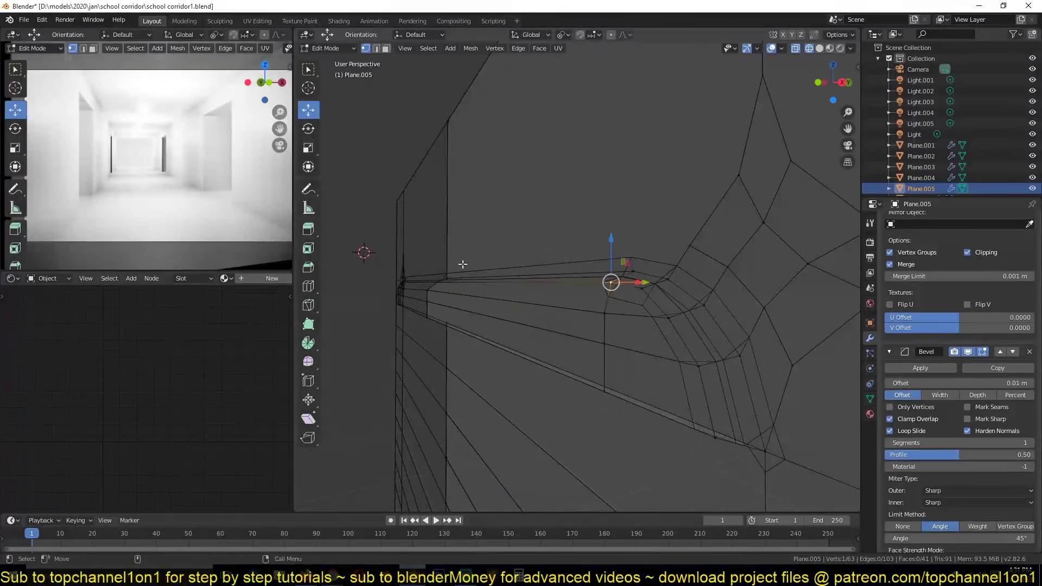
{"action": "left_click", "coordinate": [438, 245]}
{"action": "key", "text": "shift+z"}
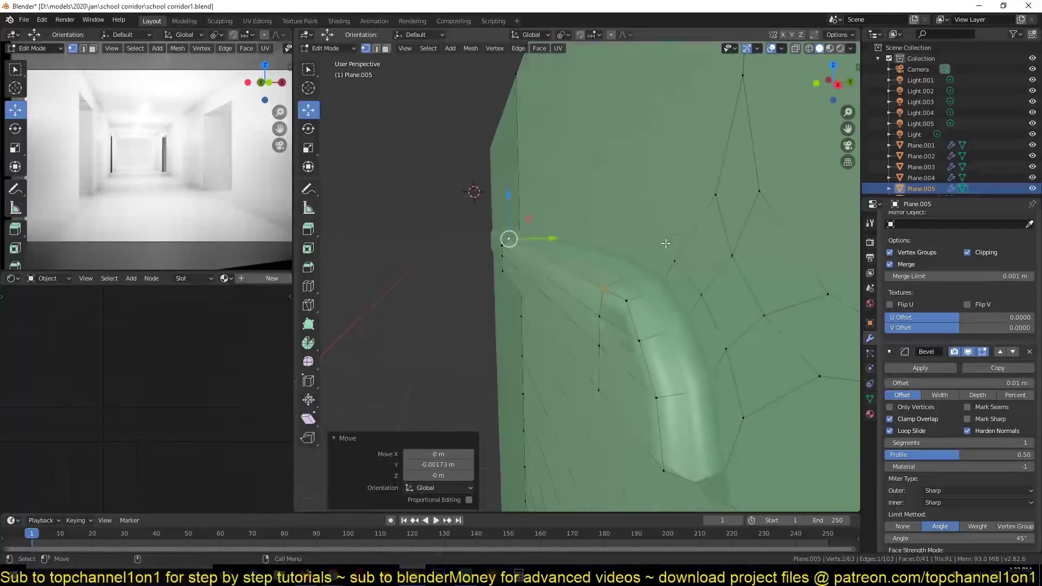
{"action": "key", "text": "Tab"}
Step: Inspect the corner from outside, then return to mesh editing
{"action": "mouse_move", "coordinate": [507, 247]}
{"action": "middle_mouse_down"}
{"action": "mouse_move", "coordinate": [610, 364]}
{"action": "mouse_move", "coordinate": [679, 194]}
{"action": "middle_mouse_up"}
{"action": "scroll", "coordinate": [610, 364], "scroll_direction": "down", "scroll_amount": 2}
{"action": "key", "text": "Tab"}
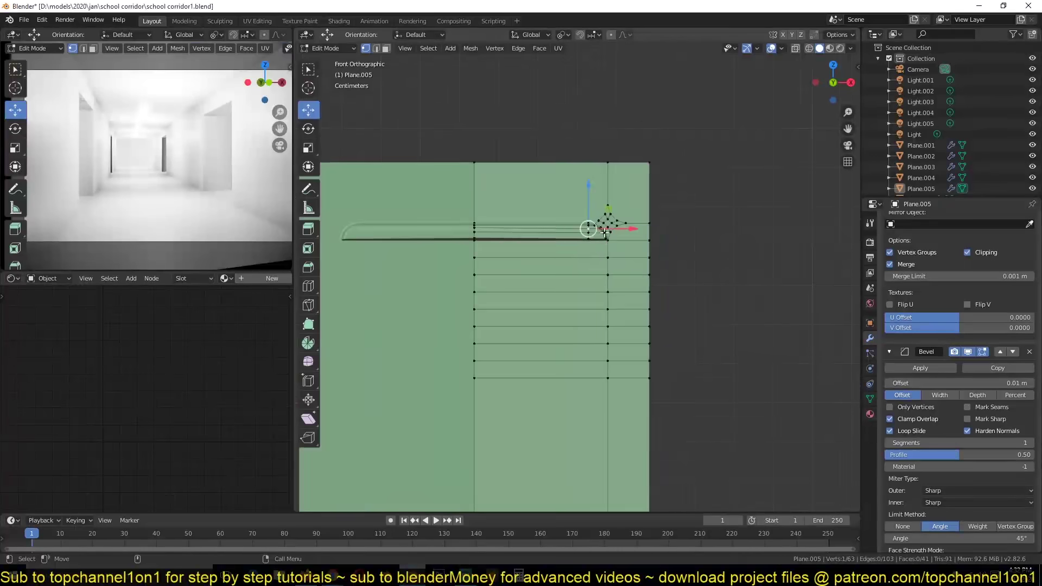
{"action": "key", "text": "shift+z"}
{"action": "scroll", "coordinate": [617, 291], "scroll_direction": "up", "scroll_amount": 3}
{"action": "scroll", "coordinate": [616, 291], "scroll_direction": "down", "scroll_amount": 2}
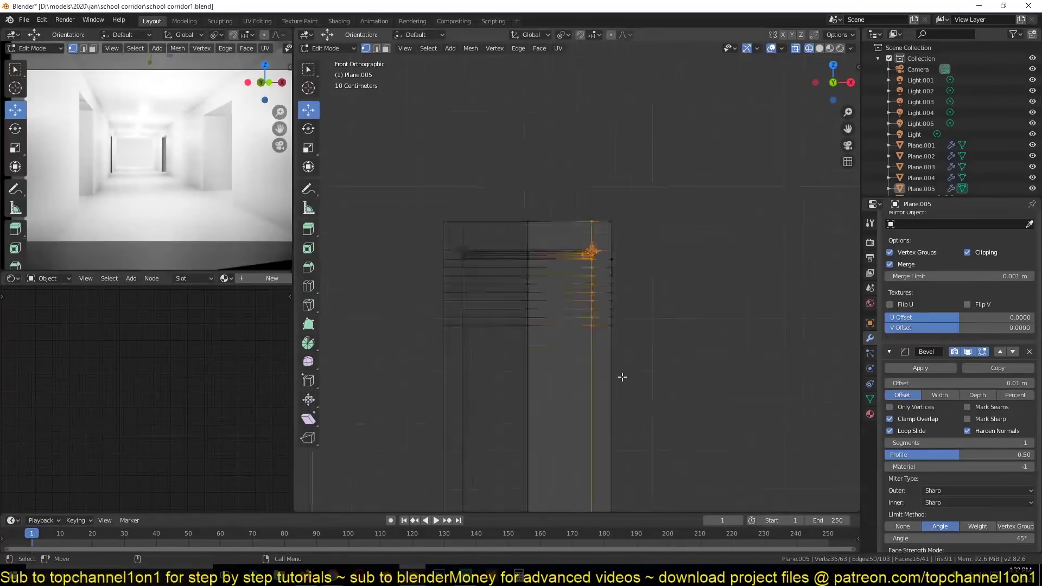
{"action": "scroll", "coordinate": [623, 377], "scroll_direction": "up", "scroll_amount": 4}
Step: Move the four corner vertices and dissolve them
{"action": "key", "text": "comma"}
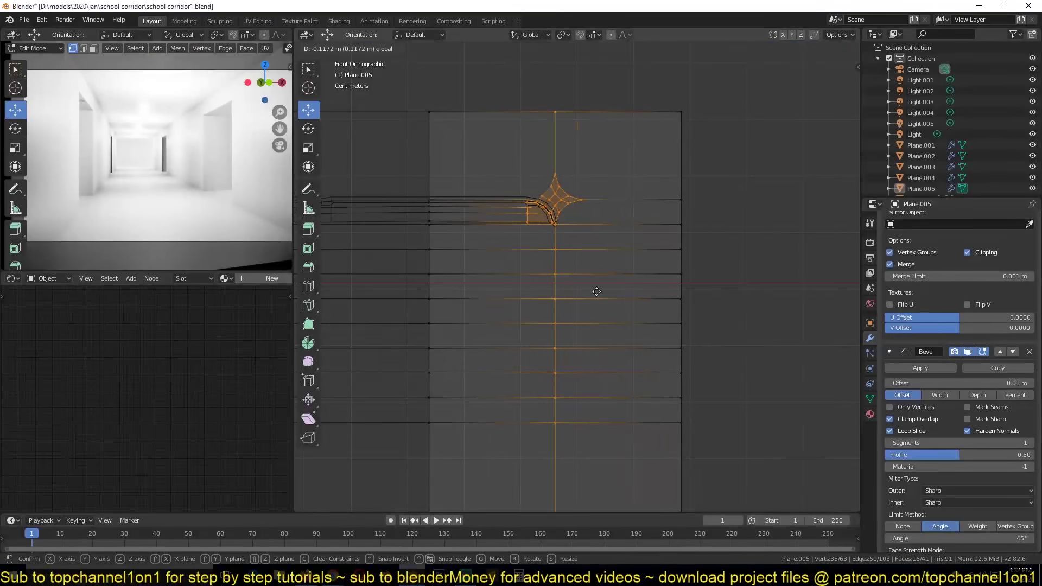
{"action": "left_click", "coordinate": [596, 291]}
{"action": "key", "text": "shift+z"}
{"action": "scroll", "coordinate": [689, 336], "scroll_direction": "up", "scroll_amount": 2}
{"action": "key", "text": "alt+a"}
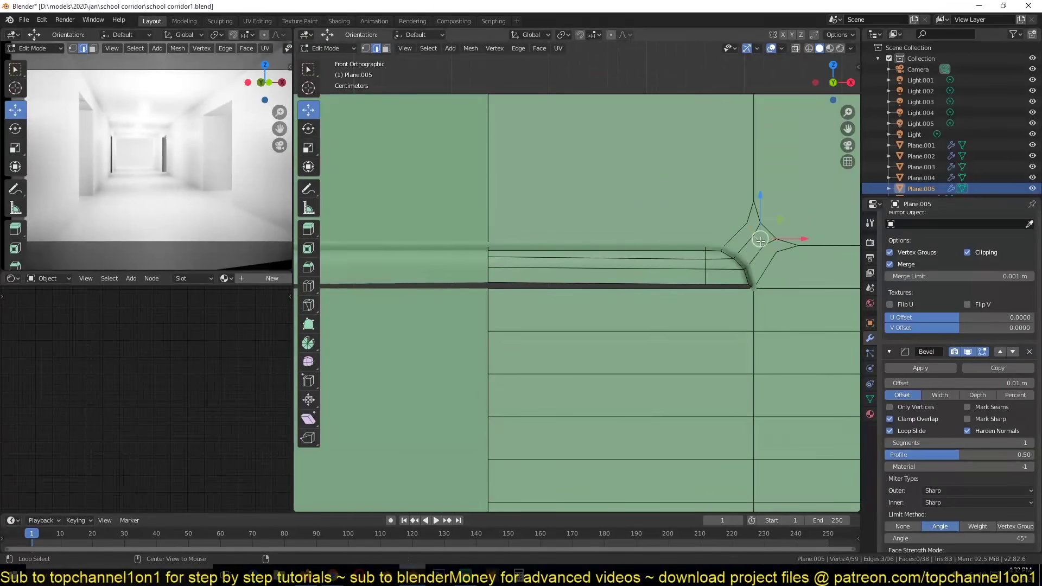
{"action": "key", "text": "ctrl+x"}
Step: Delete the block of faces below the slat and two more faces
{"action": "mouse_move", "coordinate": [760, 241]}
{"action": "middle_mouse_down", "text": "shift"}
{"action": "mouse_move", "coordinate": [709, 305]}
{"action": "mouse_move", "coordinate": [706, 211]}
{"action": "middle_mouse_up", "text": "shift"}
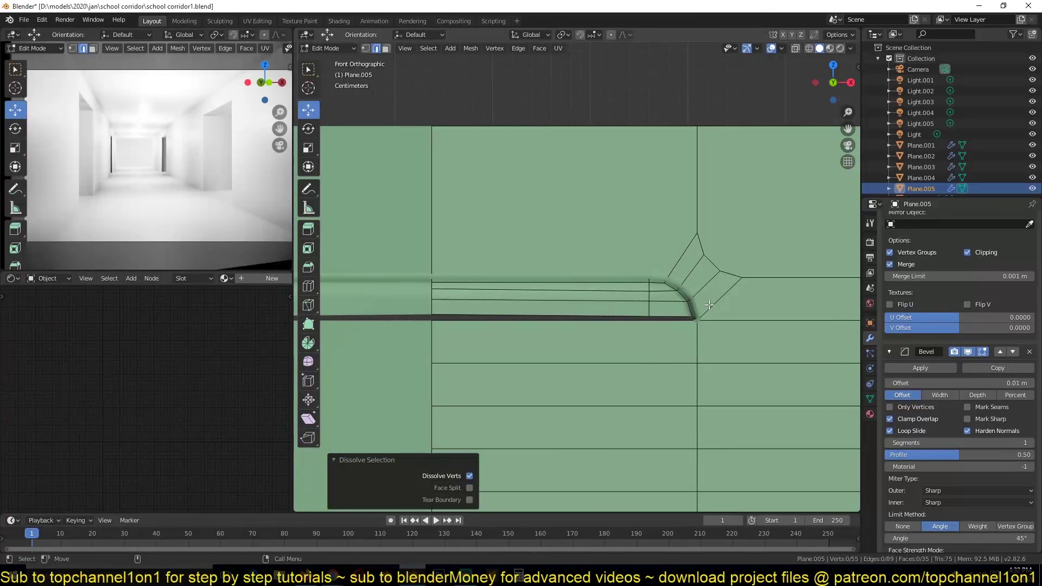
{"action": "key", "text": "3"}
{"action": "left_click", "coordinate": [591, 193]}
{"action": "key", "text": "Delete"}
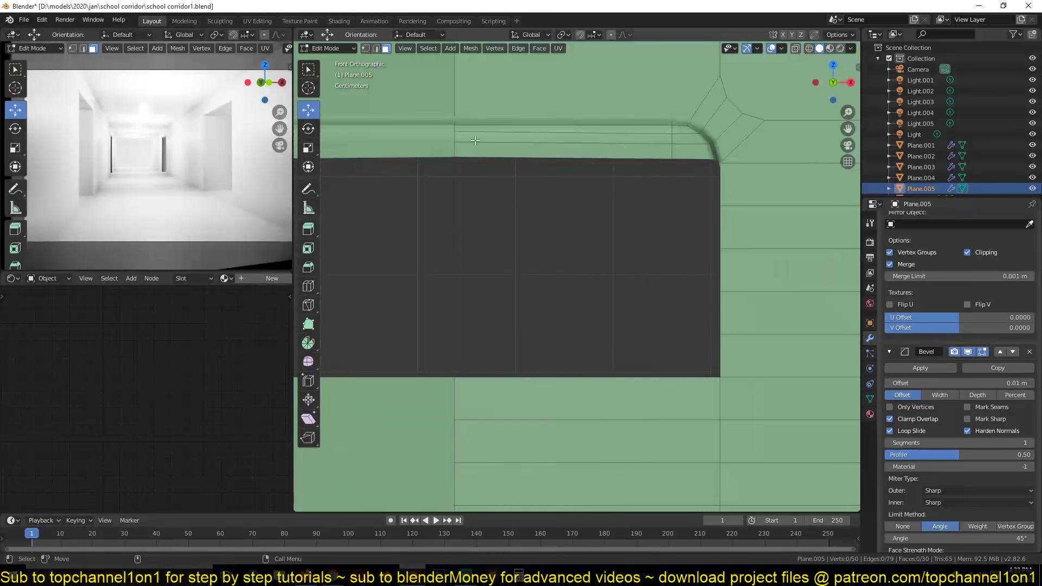
{"action": "left_click", "coordinate": [594, 391], "text": "shift"}
{"action": "key", "text": "Delete"}
Step: Duplicate the slat strip downward repeatedly to stack the louvers
{"action": "left_click", "coordinate": [553, 192], "text": "alt"}
{"action": "scroll", "coordinate": [674, 194], "scroll_direction": "up", "scroll_amount": 2}
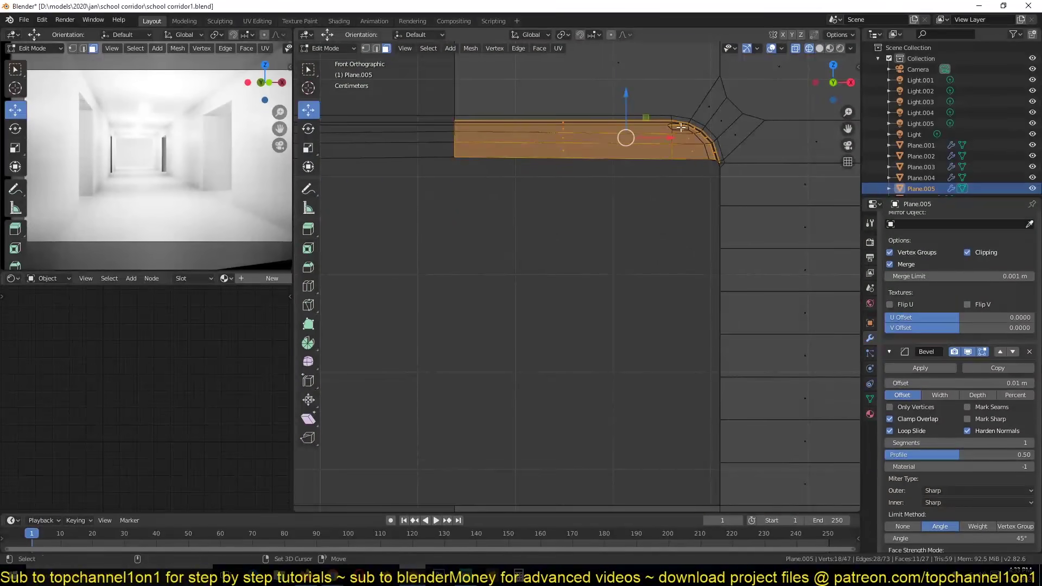
{"action": "key", "text": "shift+d"}
{"action": "left_click", "coordinate": [678, 174]}
{"action": "key", "text": "shift+r"}
{"action": "key", "text": "shift+r"}
{"action": "key", "text": "shift+r"}
{"action": "key", "text": "Tab"}
{"action": "middle_click_drag", "start_coordinate": [680, 169], "coordinate": [675, 218]}
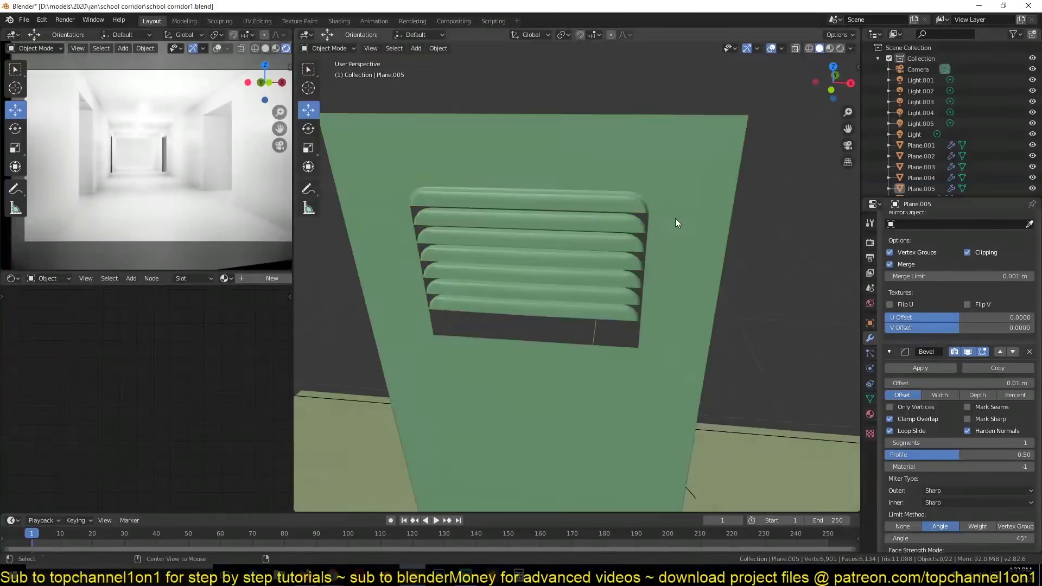
{"action": "key", "text": "KP_1"}
{"action": "scroll", "coordinate": [651, 185], "scroll_direction": "up", "scroll_amount": 3}
Step: Delete the right-hand column of louver faces
{"action": "key", "text": "Tab"}
{"action": "scroll", "coordinate": [652, 268], "scroll_direction": "down", "scroll_amount": 3}
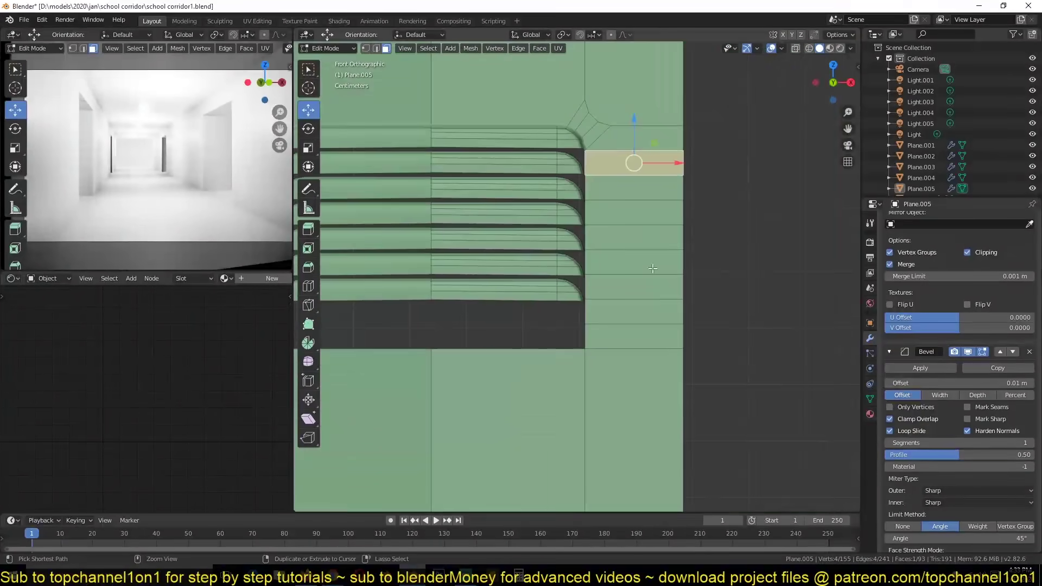
{"action": "left_click", "coordinate": [652, 268], "text": "alt"}
{"action": "key", "text": "Delete"}
{"action": "key", "text": "2"}
{"action": "middle_click_drag", "start_coordinate": [684, 260], "coordinate": [714, 319]}
{"action": "key", "text": "KP_1"}
Step: Delete the extra louver geometry and extrude the bottom edge down 0.0134 m
{"action": "left_click", "coordinate": [591, 215]}
{"action": "key", "text": "1"}
{"action": "key", "text": "b"}
{"action": "key", "text": "Delete"}
{"action": "scroll", "coordinate": [630, 284], "scroll_direction": "up", "scroll_amount": 2}
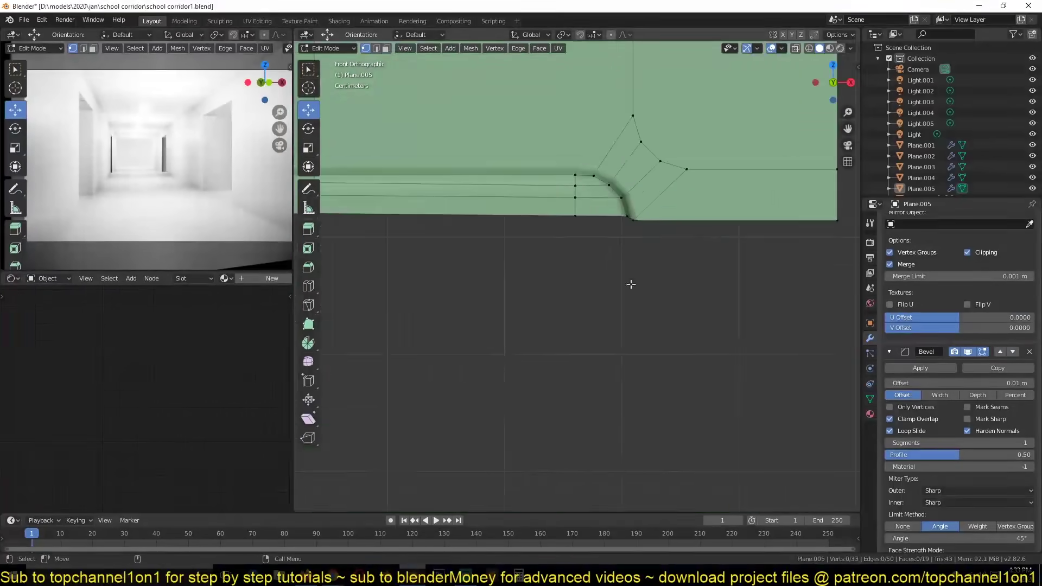
{"action": "left_click", "coordinate": [753, 192]}
{"action": "key", "text": "ctrl+r"}
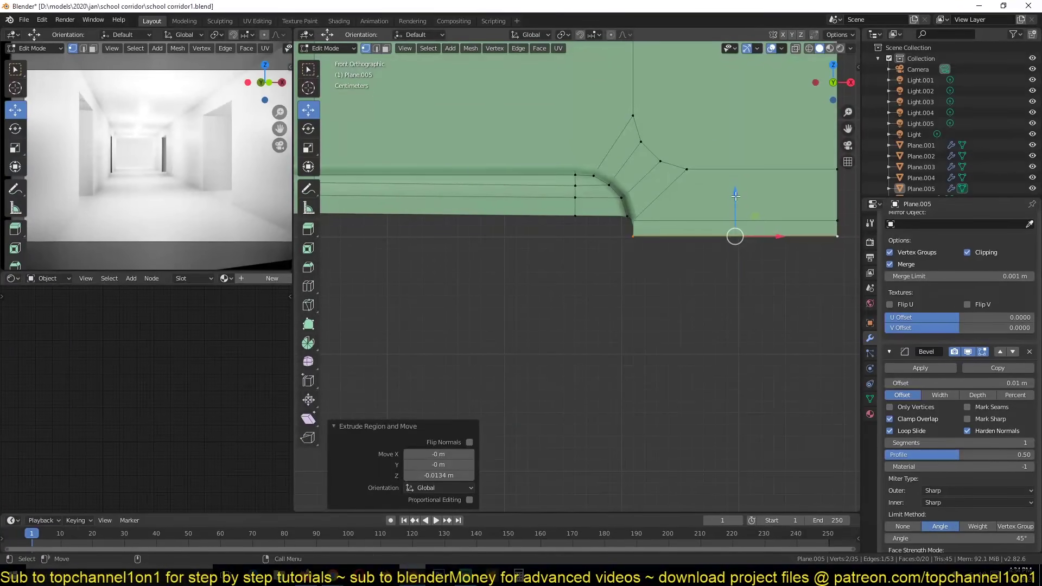
Step: Finish the edge slide and merge the slat-corner vertices at the last vertex
{"action": "left_click", "coordinate": [614, 171]}
{"action": "key", "text": "alt+a"}
{"action": "middle_click_drag", "start_coordinate": [614, 171], "coordinate": [694, 155], "text": "shift"}
{"action": "key", "text": "k"}
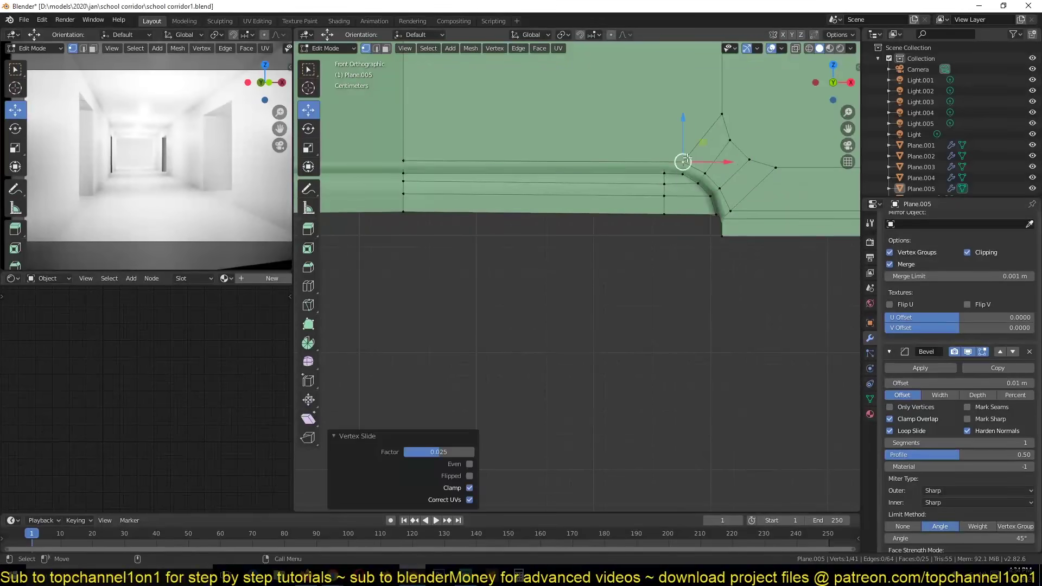
{"action": "left_click", "coordinate": [778, 189]}
{"action": "middle_click_drag", "start_coordinate": [778, 190], "coordinate": [781, 235], "text": "shift"}
Step: Flatten the two vertices to one height with S Z 0 and cut a new edge at the rounded corner
{"action": "key", "text": "0"}
{"action": "key", "text": "Return"}
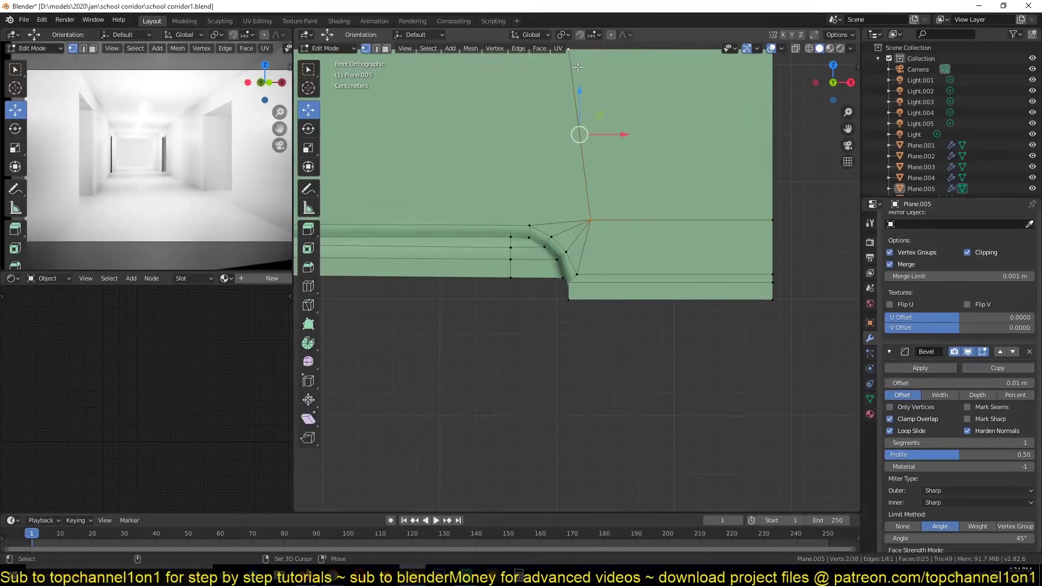
{"action": "key", "text": "alt+a"}
{"action": "scroll", "coordinate": [649, 204], "scroll_direction": "up", "scroll_amount": 4}
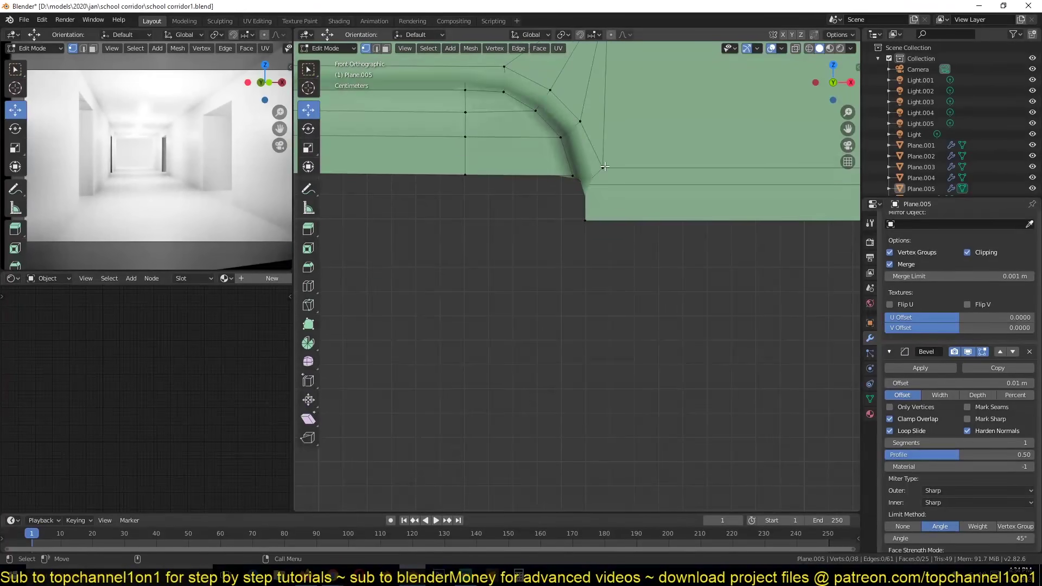
{"action": "key", "text": "j"}
{"action": "scroll", "coordinate": [608, 264], "scroll_direction": "up", "scroll_amount": 2}
Step: Merge the selected corner vertices at their centre and collapse the modifier settings
{"action": "key", "text": "2"}
{"action": "key", "text": "alt+a"}
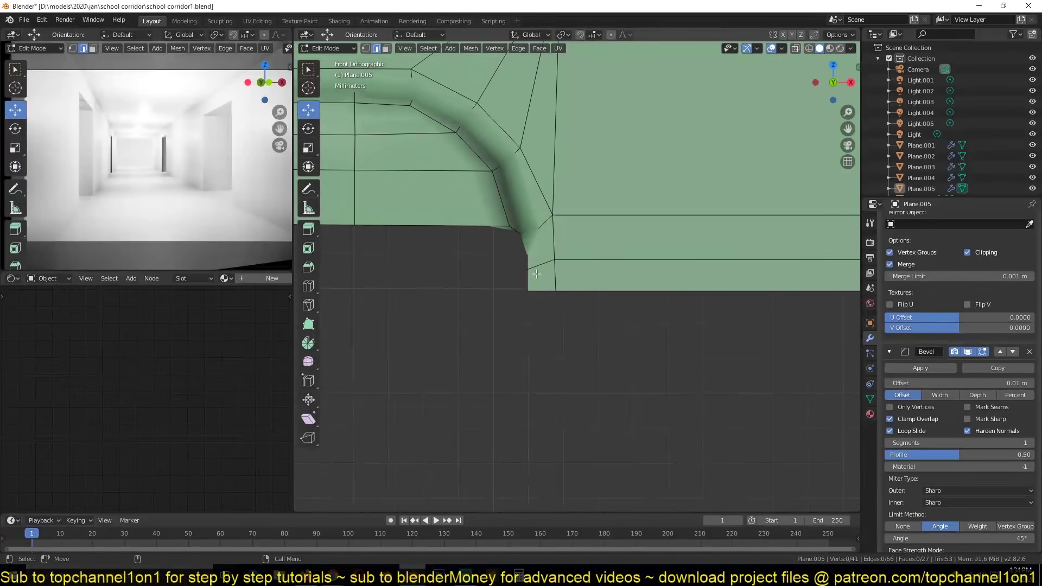
{"action": "left_click", "coordinate": [569, 291]}
{"action": "scroll", "coordinate": [579, 279], "scroll_direction": "down", "scroll_amount": 3}
{"action": "key", "text": "Tab"}
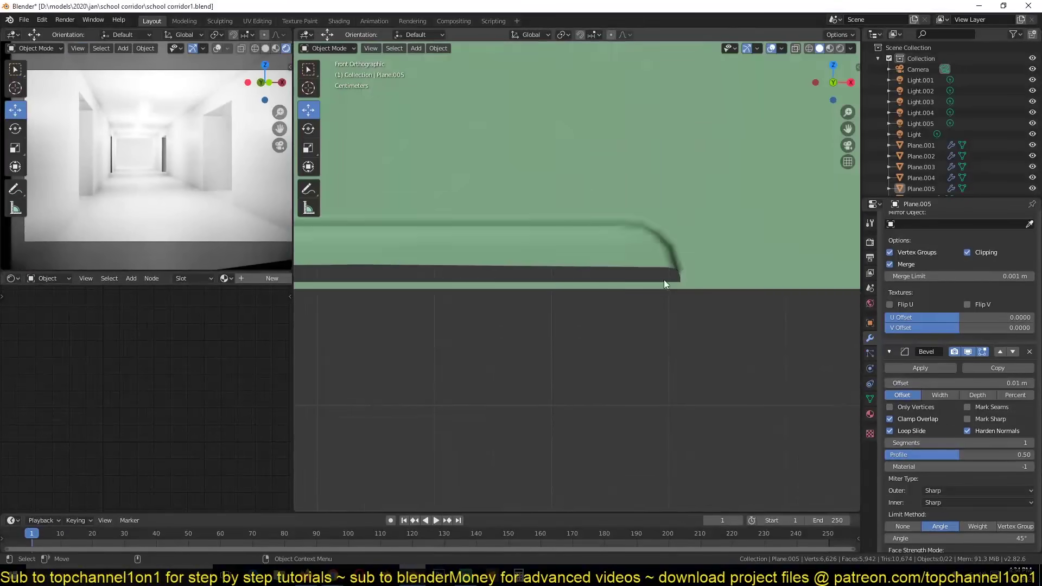
{"action": "scroll", "coordinate": [663, 279], "scroll_direction": "up", "scroll_amount": 4}
{"action": "scroll", "coordinate": [902, 285], "scroll_direction": "up", "scroll_amount": 3}
{"action": "left_click", "coordinate": [889, 237], "text": "ctrl"}
Step: Check the cleaned corner in perspective and front view, then save school corridor1.blend
{"action": "key", "text": "Tab"}
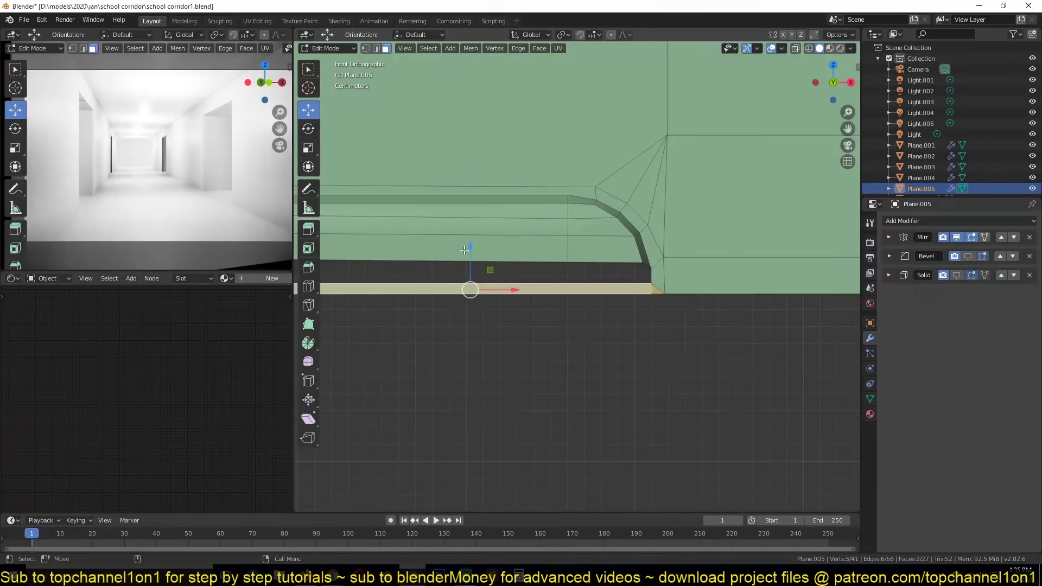
{"action": "key", "text": "1"}
{"action": "key", "text": "alt+a"}
{"action": "mouse_move", "coordinate": [481, 298]}
{"action": "middle_mouse_down"}
{"action": "mouse_move", "coordinate": [756, 381]}
{"action": "mouse_move", "coordinate": [677, 304]}
{"action": "mouse_move", "coordinate": [751, 297]}
{"action": "middle_mouse_up"}
{"action": "key", "text": "Tab"}
{"action": "key", "text": "KP_1"}
{"action": "scroll", "coordinate": [750, 297], "scroll_direction": "down", "scroll_amount": 3}
{"action": "key", "text": "ctrl+s"}
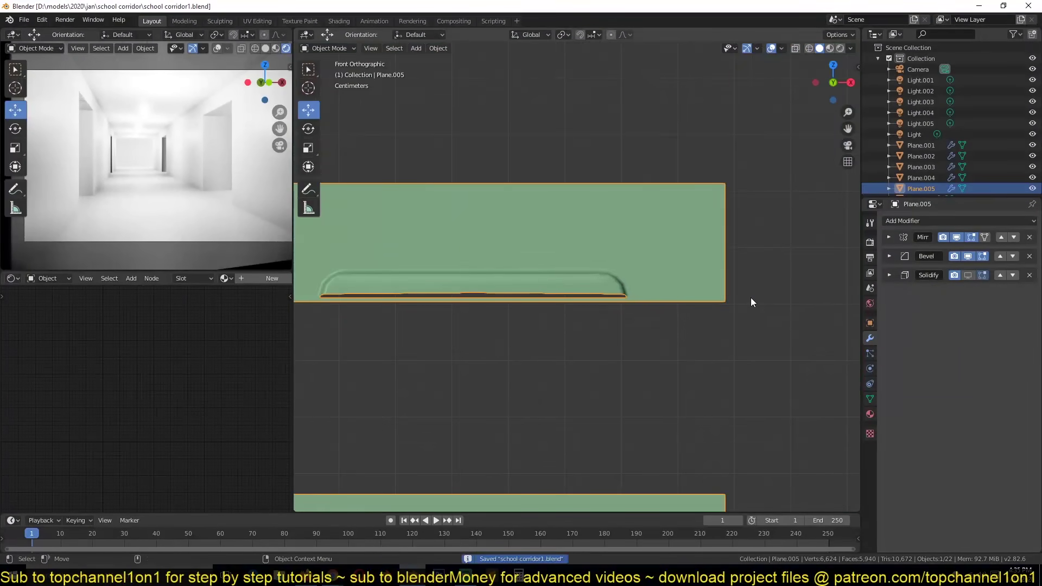
{"action": "key", "text": "Tab"}
{"action": "scroll", "coordinate": [751, 299], "scroll_direction": "up", "scroll_amount": 3}
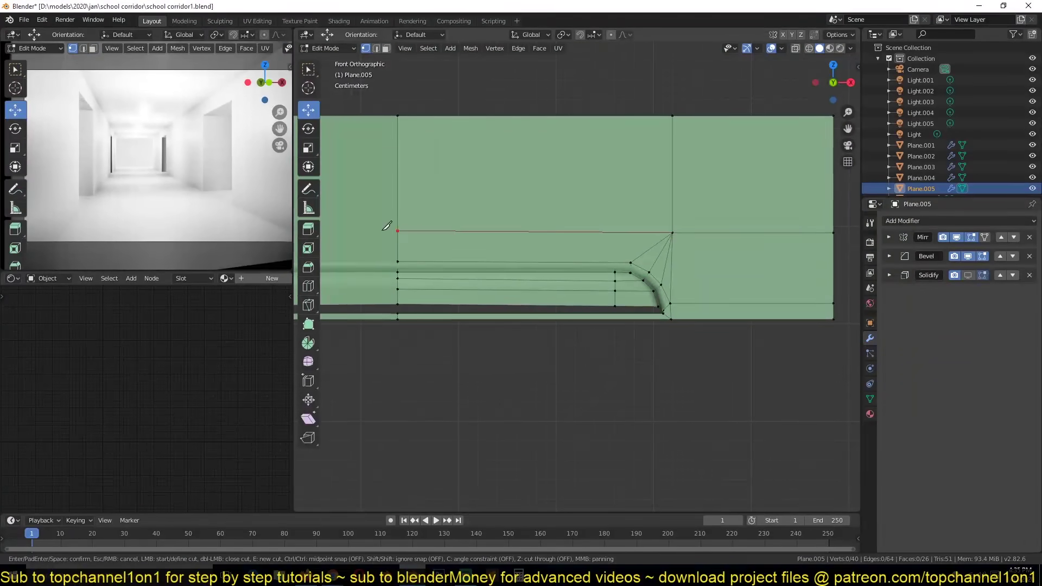
{"action": "type", "text": "0"}
Step: Duplicate the linked slat part below the original and flip it with scale Z -1
{"action": "key", "text": "Return"}
{"action": "key", "text": "ctrl+l"}
{"action": "key", "text": "shift+d"}
{"action": "key", "text": "z"}
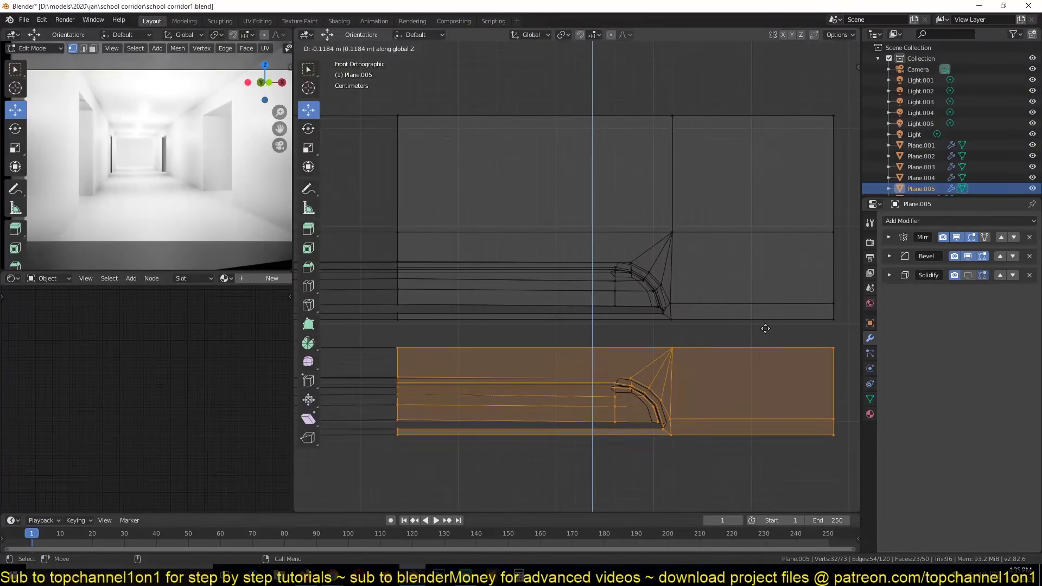
{"action": "left_click", "coordinate": [765, 322]}
{"action": "type", "text": "sz-1"}
{"action": "key", "text": "Return"}
Step: Move the flipped copy vertically into place and inspect both slats
{"action": "key", "text": "g"}
{"action": "key", "text": "z"}
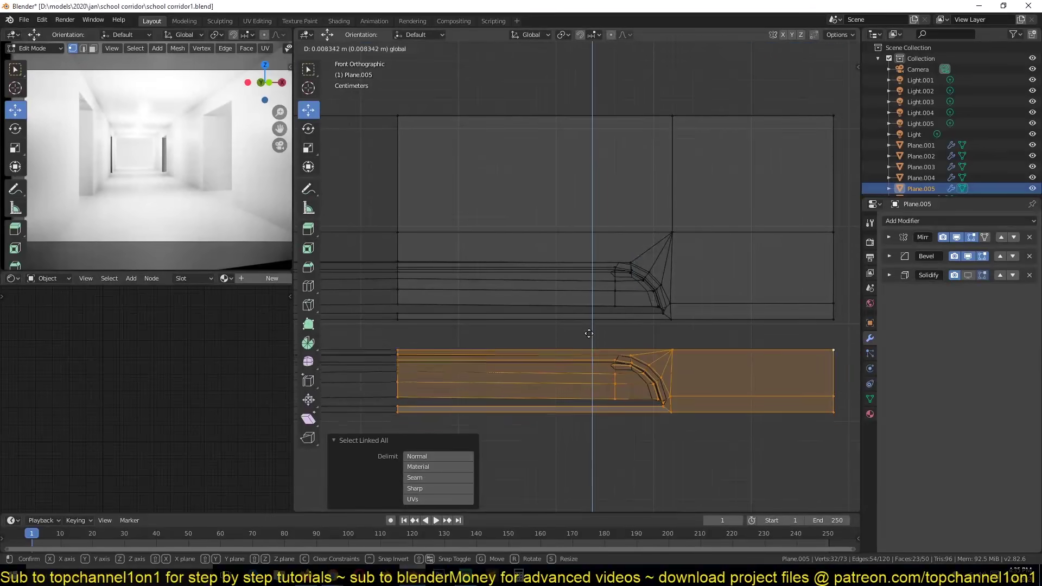
{"action": "key", "text": "2"}
{"action": "left_click", "coordinate": [624, 330]}
{"action": "key", "text": "Tab"}
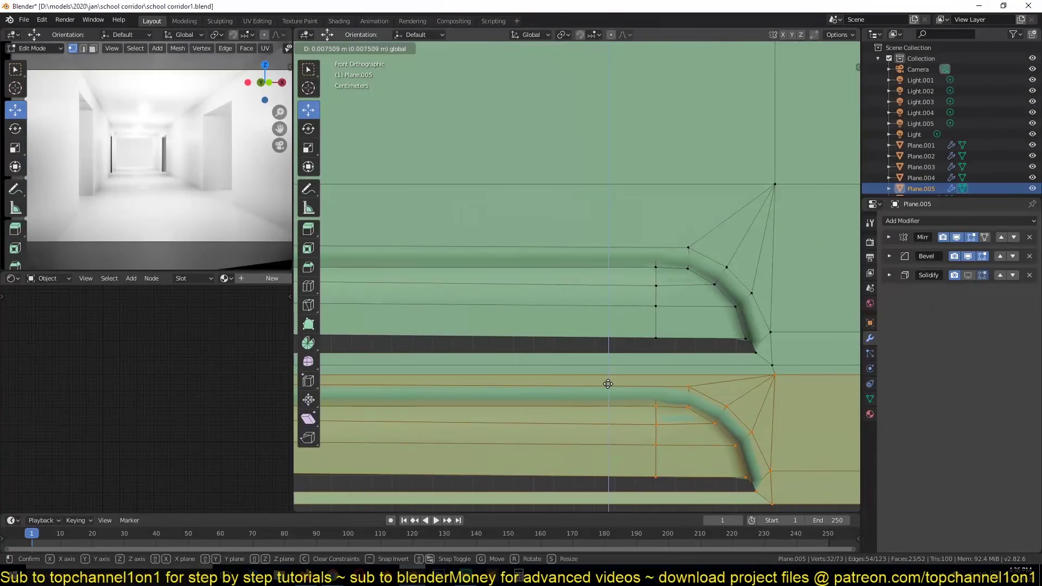
{"action": "scroll", "coordinate": [662, 333], "scroll_direction": "down", "scroll_amount": 3}
{"action": "middle_click_drag", "start_coordinate": [662, 332], "coordinate": [645, 334]}
{"action": "key", "text": "Tab"}
{"action": "key", "text": "KP_1"}
{"action": "scroll", "coordinate": [623, 330], "scroll_direction": "up", "scroll_amount": 3}
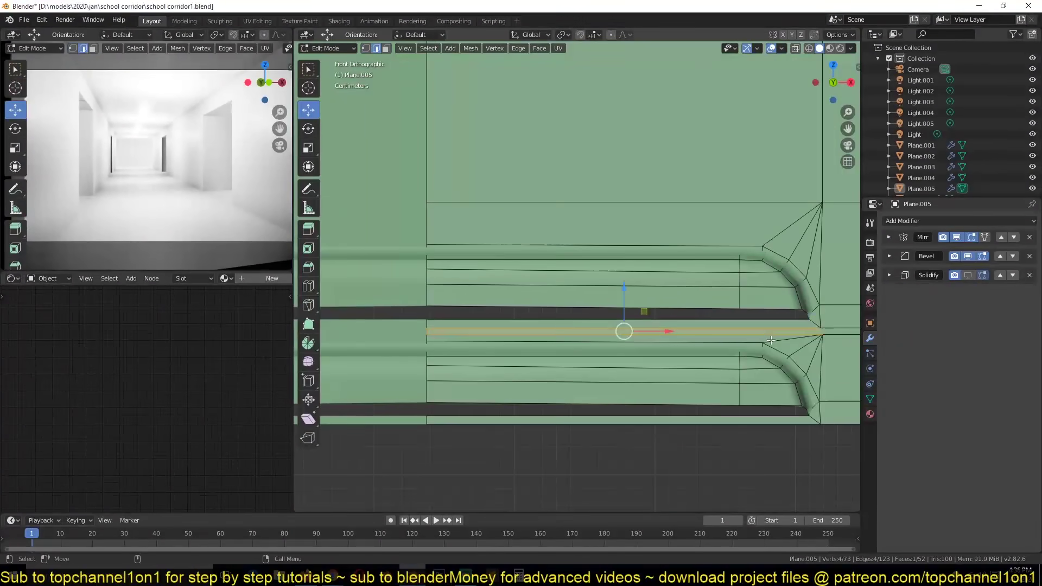
Step: Reposition the lower slat's linked geometry using the see-through wireframe view
{"action": "key", "text": "shift+z"}
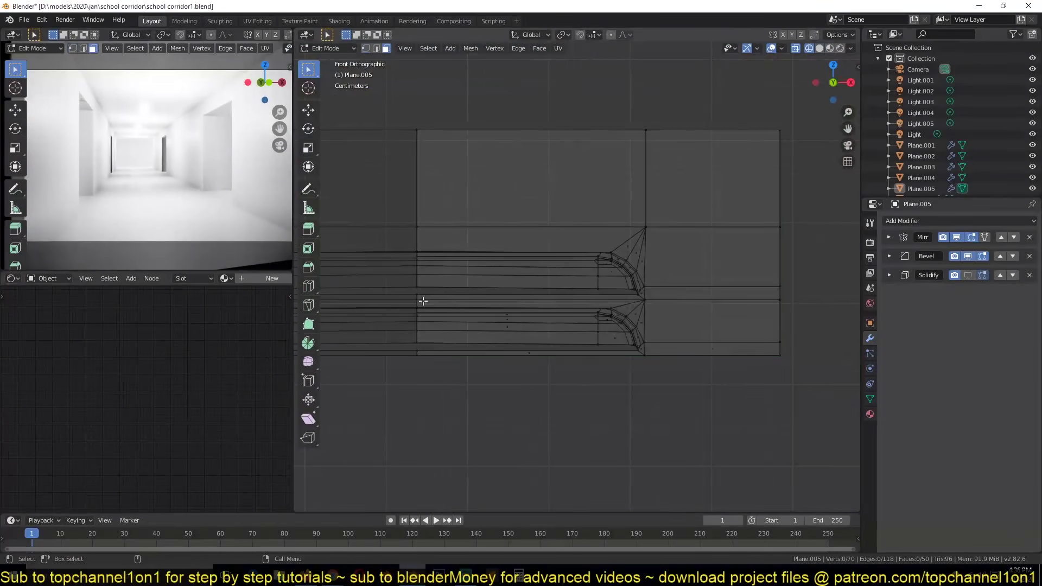
{"action": "key", "text": "l"}
{"action": "left_click", "coordinate": [656, 309]}
{"action": "scroll", "coordinate": [630, 333], "scroll_direction": "up", "scroll_amount": 3}
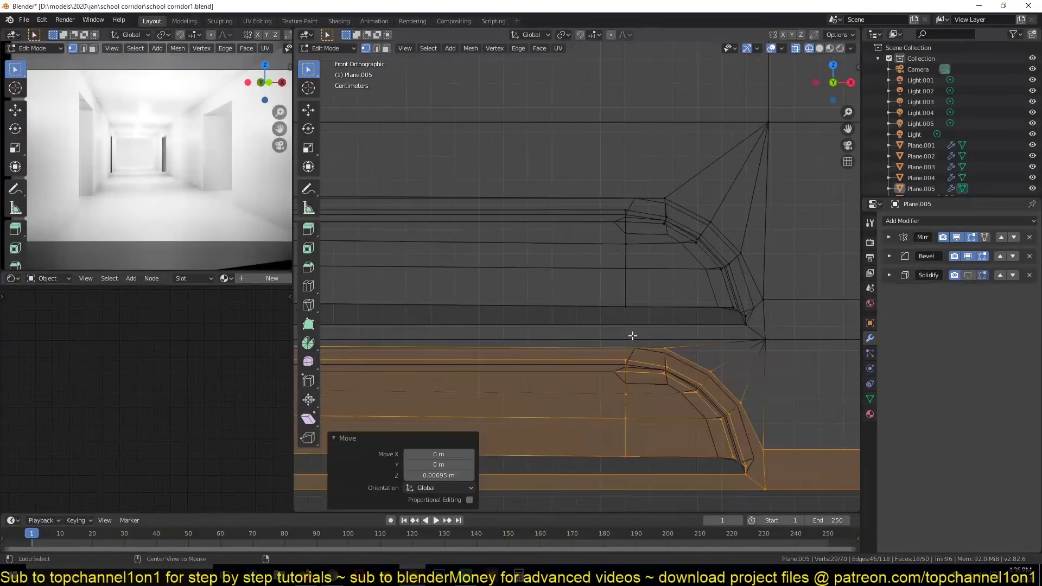
{"action": "scroll", "coordinate": [705, 347], "scroll_direction": "up", "scroll_amount": 2}
{"action": "key", "text": "shift+z"}
{"action": "key", "text": "alt+a"}
{"action": "scroll", "coordinate": [706, 345], "scroll_direction": "down", "scroll_amount": 3}
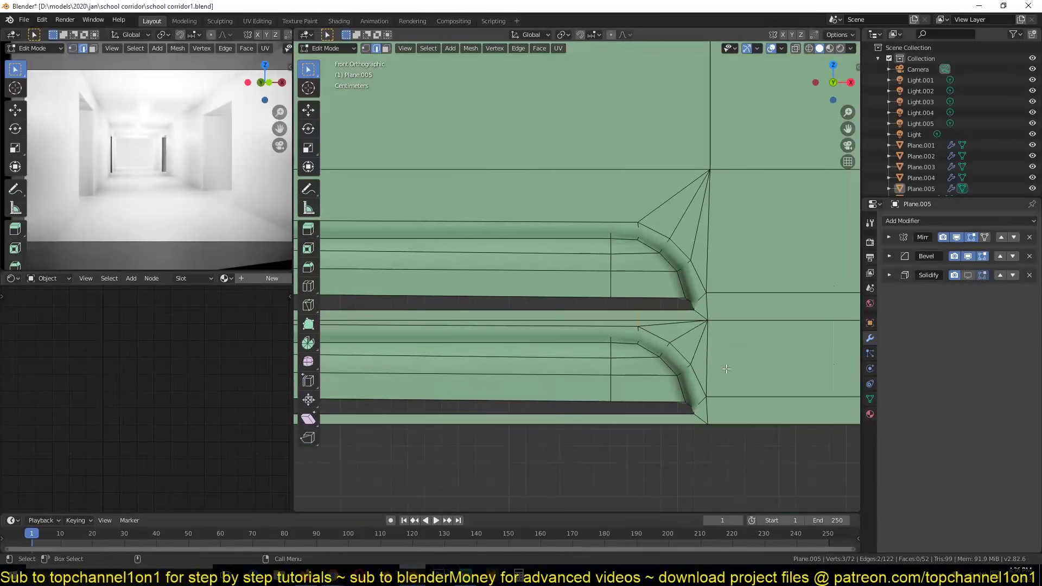
Step: Knife-cut a connecting edge across the panel and save the file
{"action": "key", "text": "Return"}
{"action": "scroll", "coordinate": [730, 376], "scroll_direction": "up", "scroll_amount": 1}
{"action": "scroll", "coordinate": [730, 377], "scroll_direction": "up", "scroll_amount": 1}
{"action": "scroll", "coordinate": [731, 377], "scroll_direction": "down", "scroll_amount": 3}
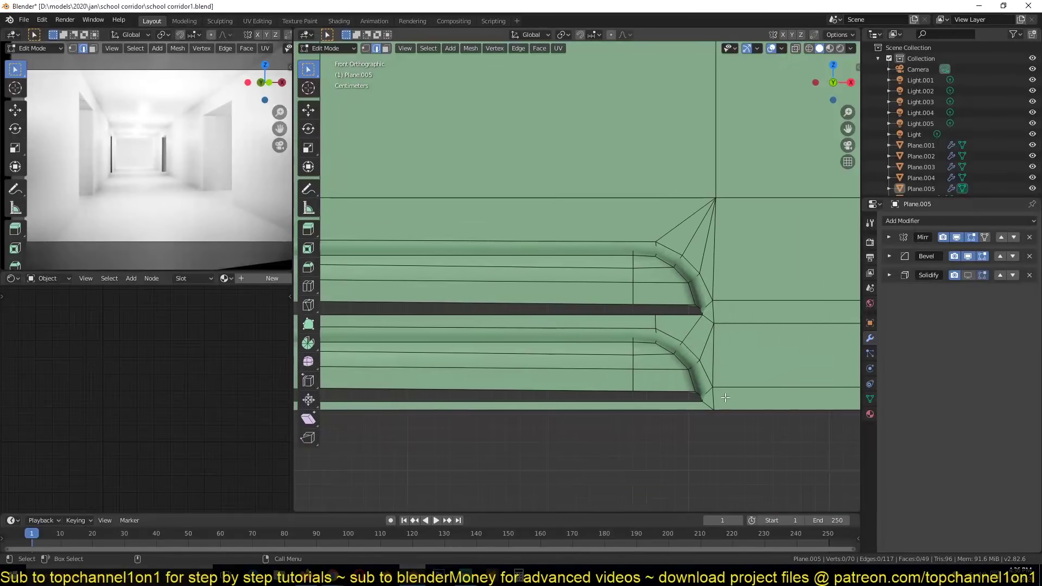
{"action": "scroll", "coordinate": [768, 400], "scroll_direction": "down", "scroll_amount": 3}
{"action": "key", "text": "alt+a"}
{"action": "key", "text": "shift+z"}
{"action": "key", "text": "ctrl+s"}
Step: Box-select the lower slat row and extrude it downward
{"action": "key", "text": "b"}
{"action": "left_click_drag", "start_coordinate": [481, 305], "coordinate": [814, 350]}
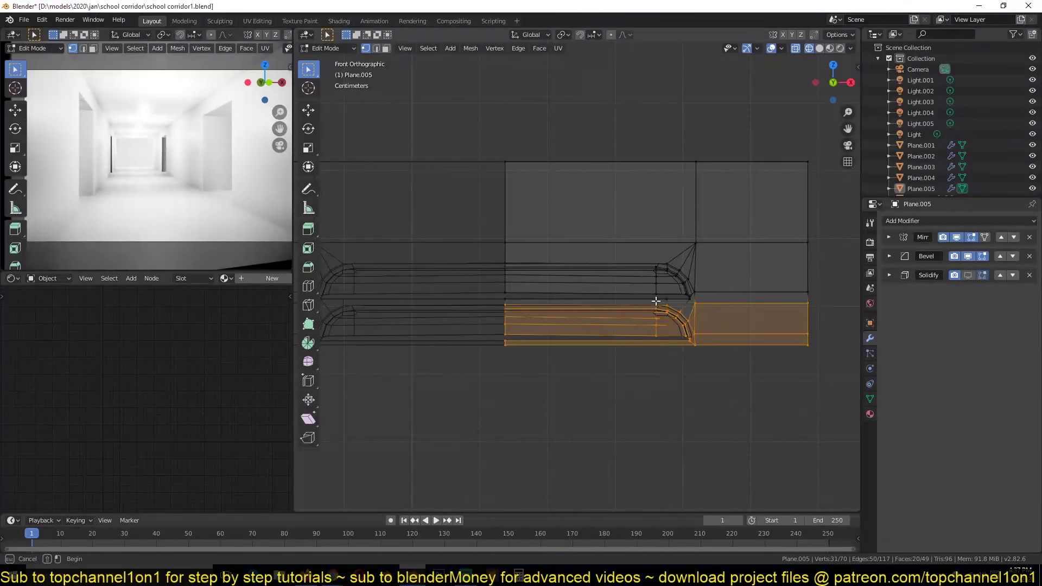
{"action": "left_click_drag", "start_coordinate": [706, 331], "coordinate": [705, 331]}
{"action": "scroll", "coordinate": [706, 331], "scroll_direction": "up", "scroll_amount": 4}
{"action": "scroll", "coordinate": [600, 344], "scroll_direction": "down", "scroll_amount": 2}
{"action": "scroll", "coordinate": [600, 380], "scroll_direction": "up", "scroll_amount": 2}
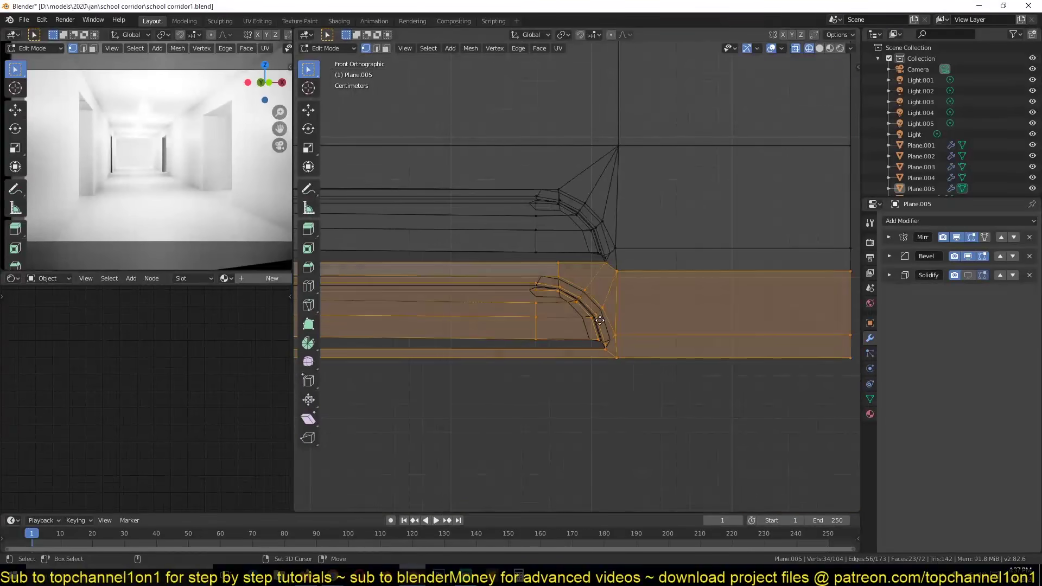
{"action": "key", "text": "e"}
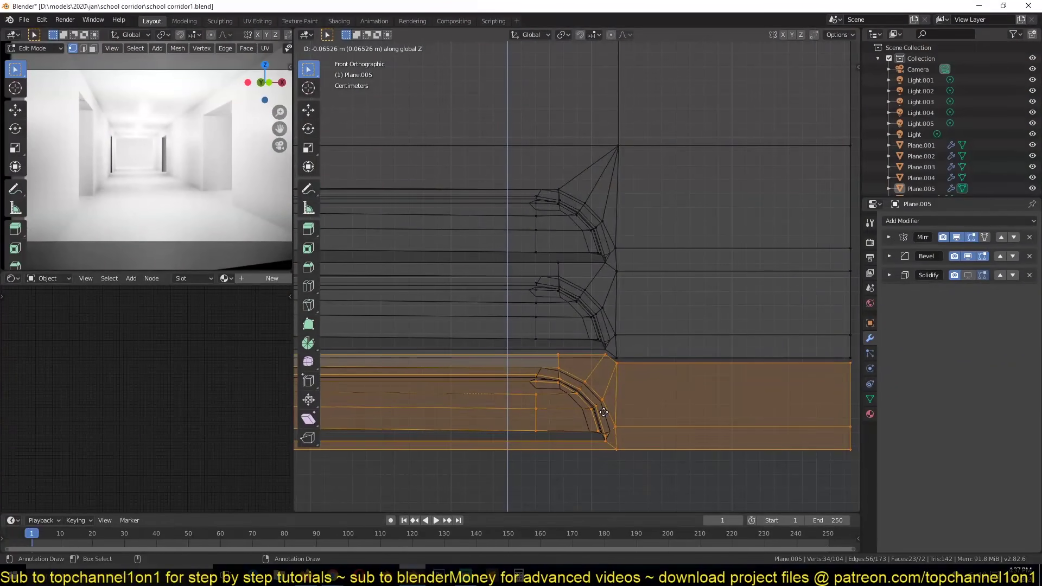
{"action": "left_click", "coordinate": [602, 417]}
Step: Select the connected lower slat piece and move it down along Z
{"action": "key", "text": "3"}
{"action": "left_click", "coordinate": [566, 328]}
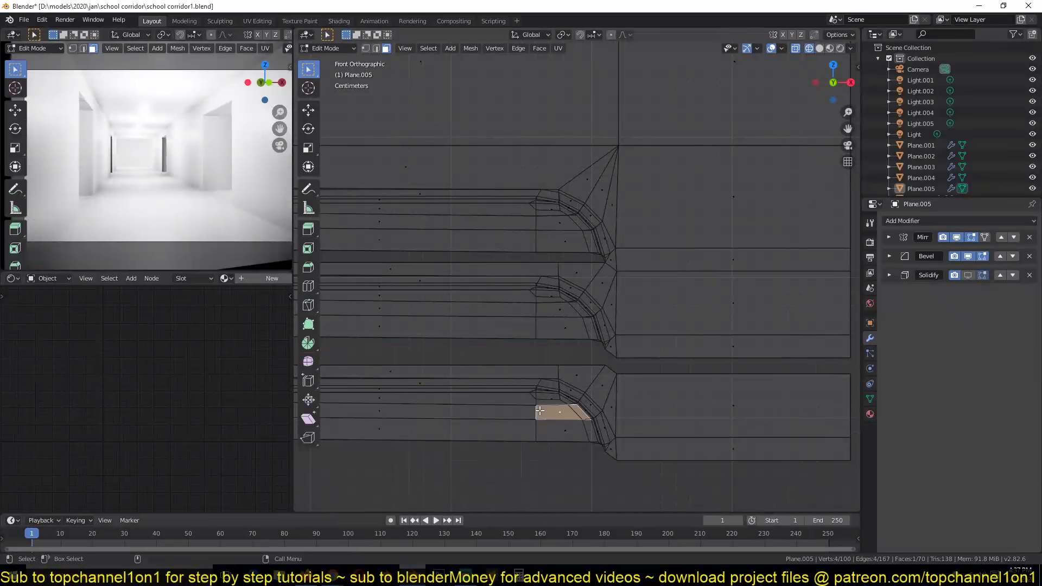
{"action": "key", "text": "ctrl+l"}
{"action": "key", "text": "g"}
{"action": "key", "text": "z"}
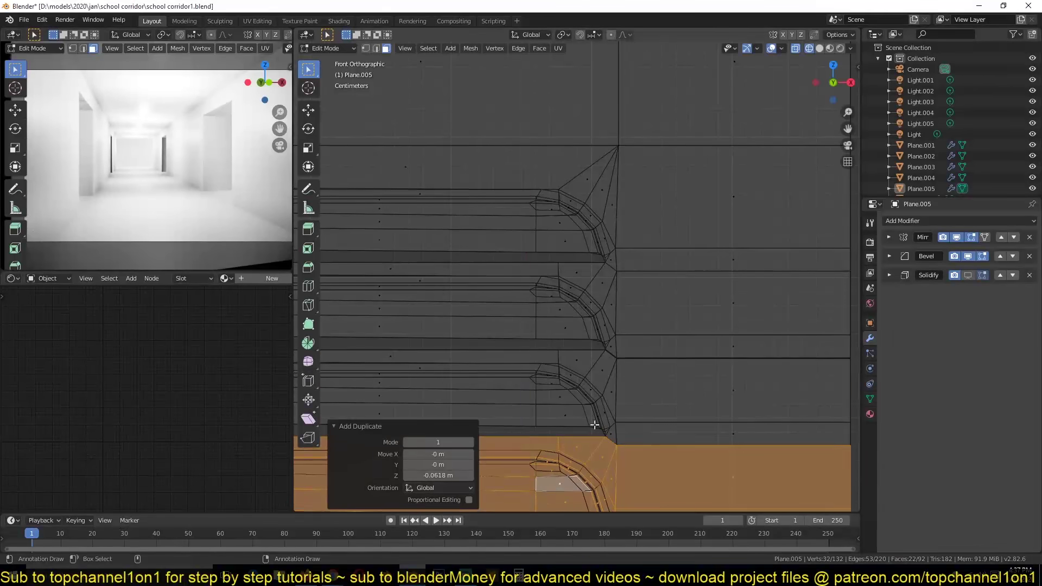
{"action": "scroll", "coordinate": [595, 425], "scroll_direction": "down", "scroll_amount": 2}
Step: Merge overlapping vertices by distance across the whole mesh
{"action": "key", "text": "1"}
{"action": "key", "text": "a"}
{"action": "scroll", "coordinate": [668, 331], "scroll_direction": "up", "scroll_amount": 3}
{"action": "right_click", "coordinate": [668, 331]}
{"action": "key", "text": "Escape"}
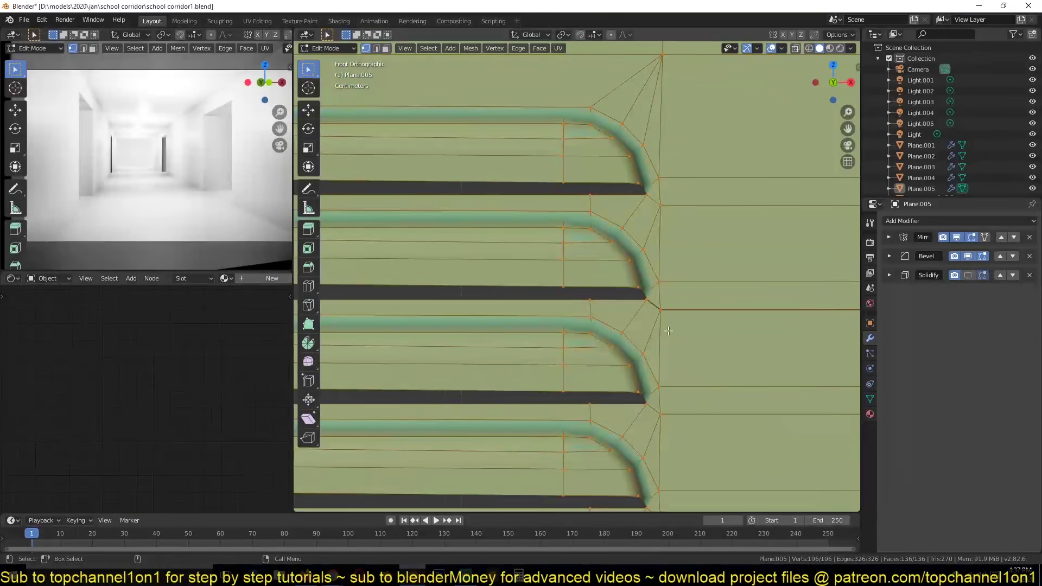
{"action": "right_click", "coordinate": [668, 330]}
{"action": "left_click", "coordinate": [640, 325]}
Step: Weld the stray vertex pairs together with Merge (M) in wireframe view
{"action": "key", "text": "shift+z"}
{"action": "scroll", "coordinate": [560, 309], "scroll_direction": "up", "scroll_amount": 2}
{"action": "left_click", "coordinate": [551, 313]}
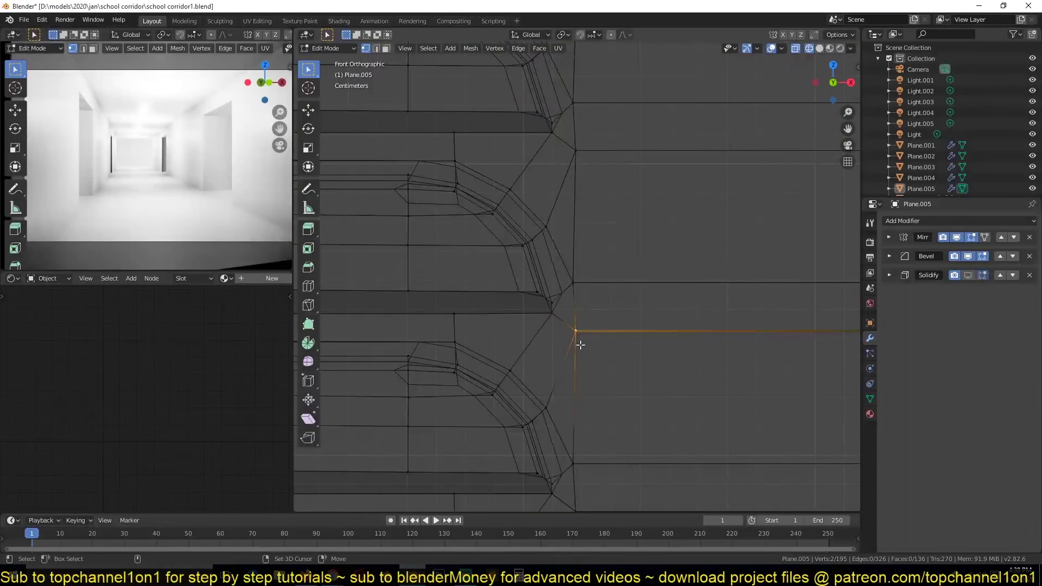
{"action": "scroll", "coordinate": [603, 263], "scroll_direction": "down", "scroll_amount": 2, "text": "ctrl"}
{"action": "scroll", "coordinate": [612, 444], "scroll_direction": "up", "scroll_amount": 3}
{"action": "key", "text": "m"}
{"action": "left_click", "coordinate": [611, 444]}
{"action": "scroll", "coordinate": [586, 446], "scroll_direction": "down", "scroll_amount": 2}
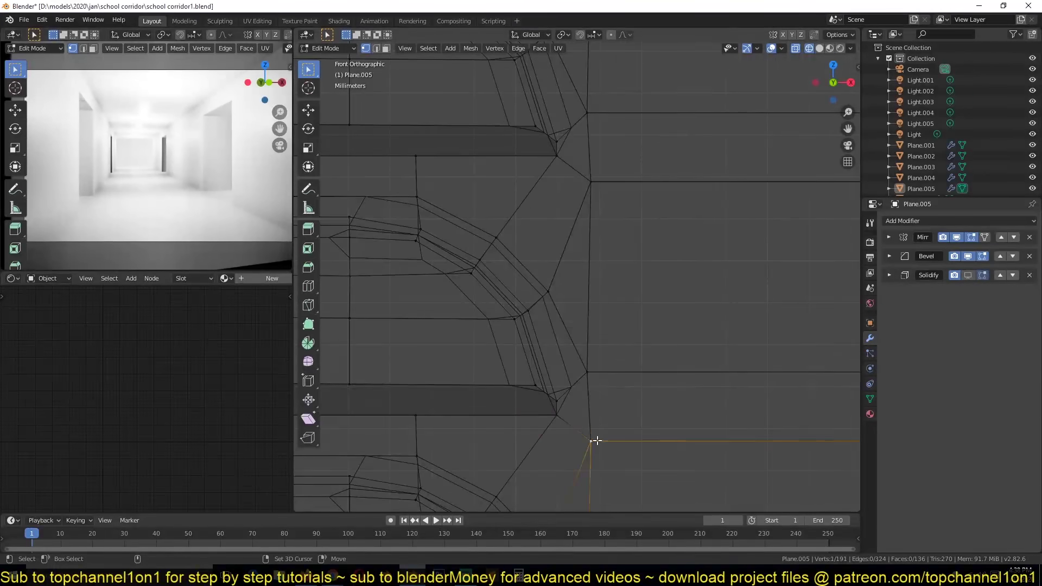
{"action": "scroll", "coordinate": [597, 441], "scroll_direction": "down", "scroll_amount": 3}
{"action": "scroll", "coordinate": [549, 353], "scroll_direction": "up", "scroll_amount": 3}
{"action": "middle_click_drag", "start_coordinate": [549, 353], "coordinate": [550, 249], "text": "shift"}
Step: Re-enter Edit Mode on the door mesh in solid shading with nothing selected
{"action": "key", "text": "Tab"}
{"action": "key", "text": "shift+z"}
{"action": "scroll", "coordinate": [628, 385], "scroll_direction": "down", "scroll_amount": 2}
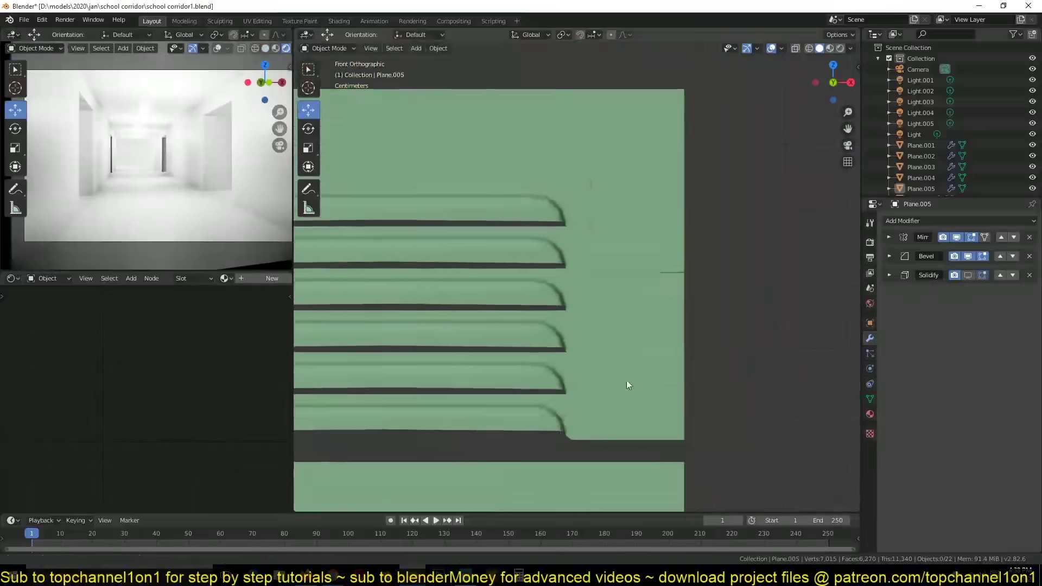
{"action": "key", "text": "Tab"}
{"action": "scroll", "coordinate": [638, 328], "scroll_direction": "up", "scroll_amount": 1}
{"action": "key", "text": "Escape"}
{"action": "scroll", "coordinate": [698, 293], "scroll_direction": "down", "scroll_amount": 2}
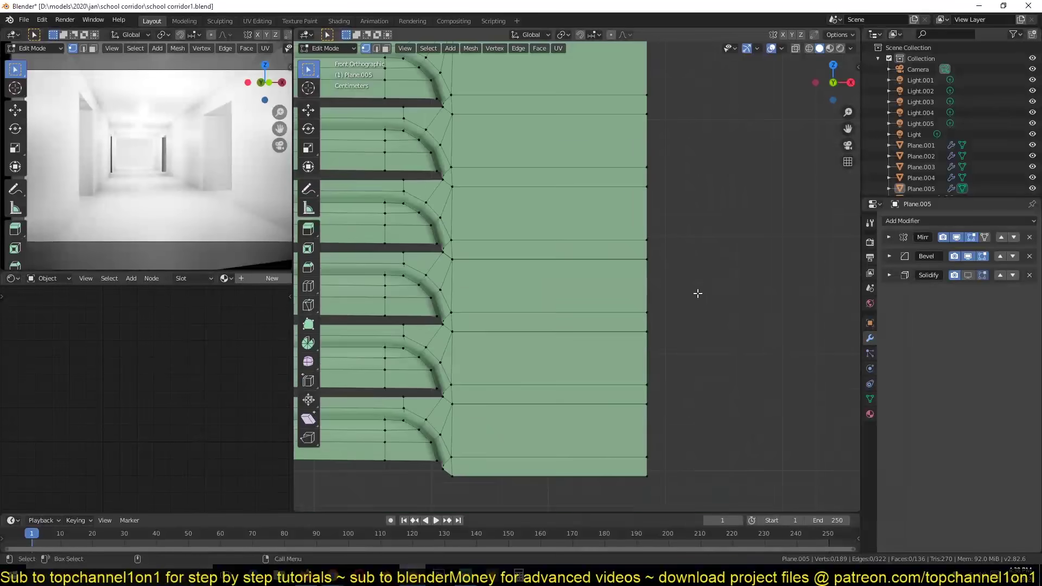
Step: Merge the stray vertex pairs on the vent panel's right side at centre
{"action": "key", "text": "shift+z"}
{"action": "scroll", "coordinate": [558, 328], "scroll_direction": "up", "scroll_amount": 2}
{"action": "key", "text": "m"}
{"action": "left_click", "coordinate": [569, 326]}
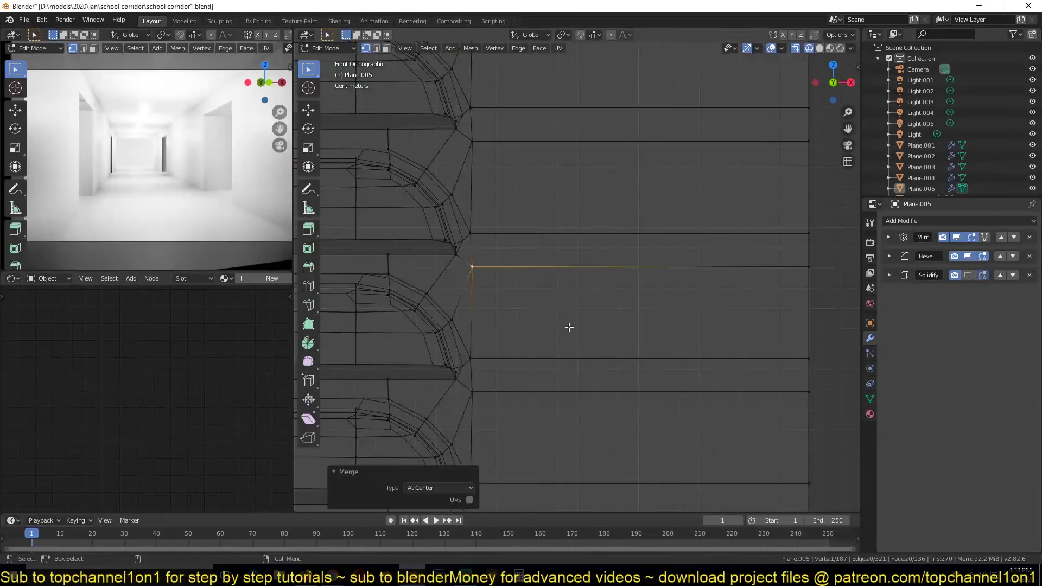
{"action": "left_click", "coordinate": [812, 396]}
{"action": "scroll", "coordinate": [726, 331], "scroll_direction": "down", "scroll_amount": 2}
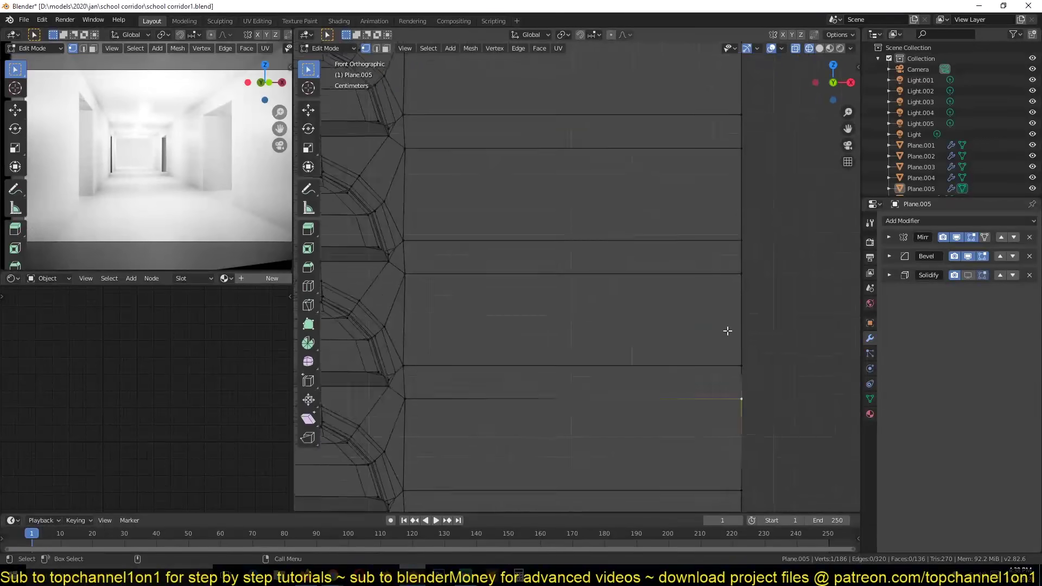
{"action": "scroll", "coordinate": [655, 192], "scroll_direction": "down", "scroll_amount": 2}
Step: Lower and straighten the edges beside the vents, then return to Object Mode
{"action": "left_click", "coordinate": [681, 200]}
{"action": "key", "text": "alt+a"}
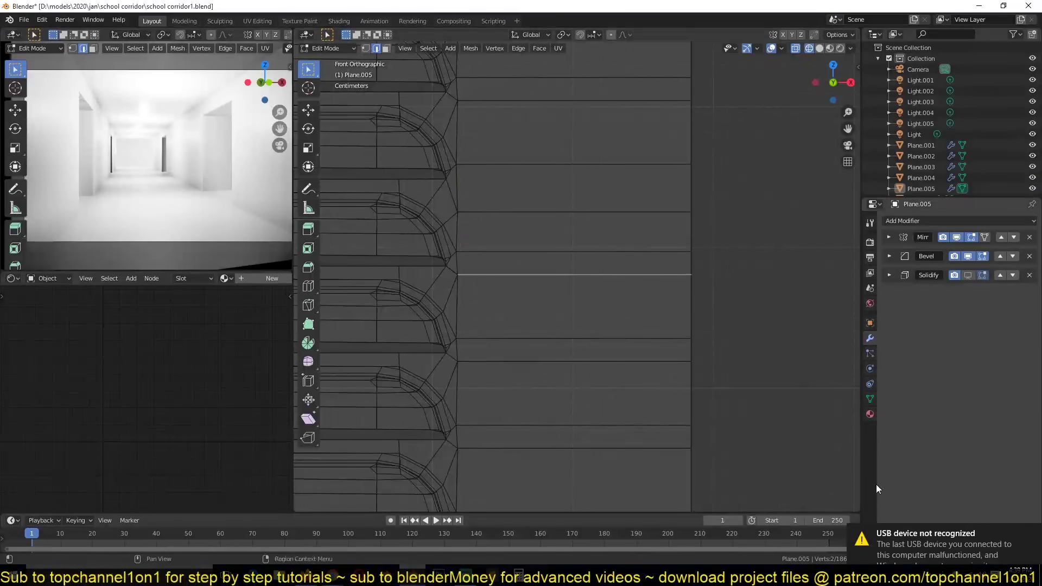
{"action": "left_click", "coordinate": [633, 277]}
{"action": "left_click", "coordinate": [696, 210]}
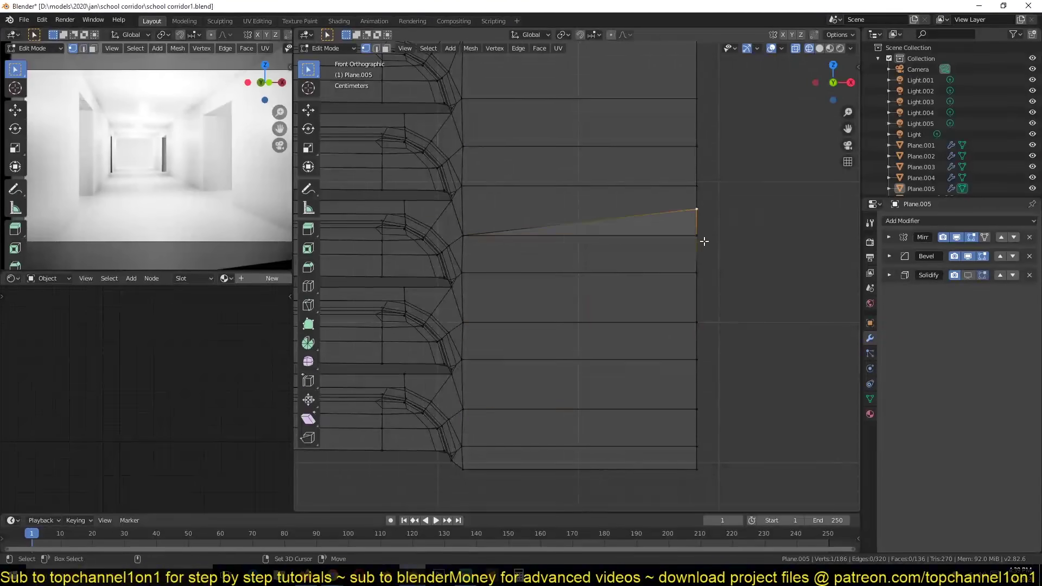
{"action": "key", "text": "shift+z"}
{"action": "key", "text": "2"}
{"action": "scroll", "coordinate": [659, 317], "scroll_direction": "up", "scroll_amount": 2}
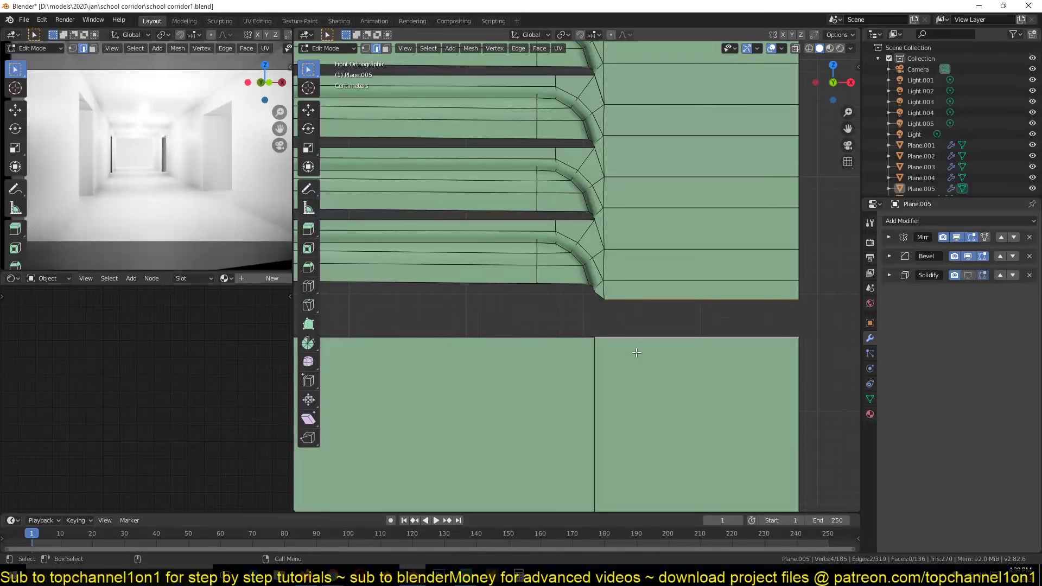
{"action": "key", "text": "Tab"}
Step: Put the locker door into Edit Mode in front orthographic view and save the file
{"action": "middle_click_drag", "start_coordinate": [636, 352], "coordinate": [649, 356]}
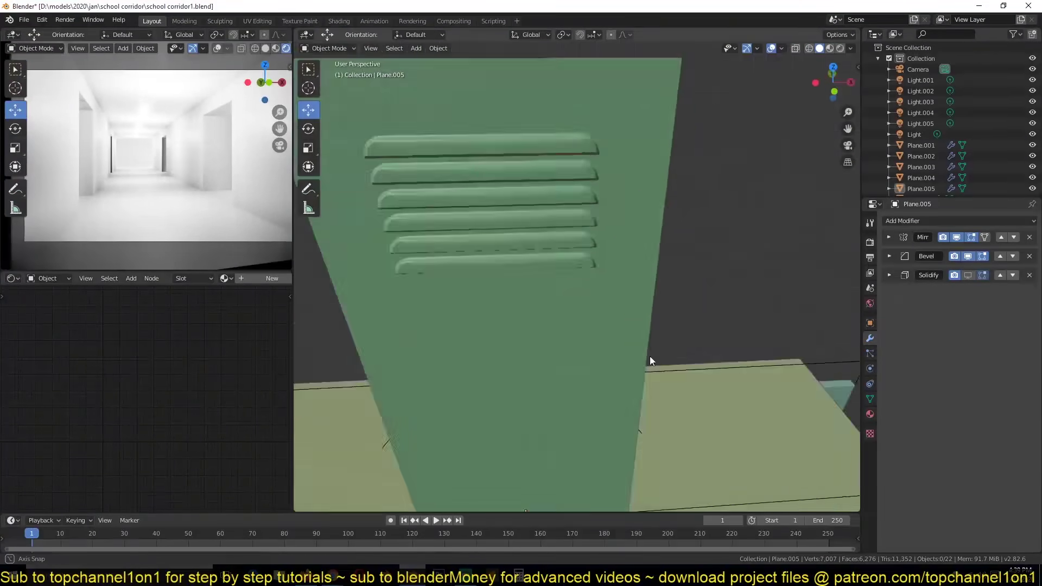
{"action": "key", "text": "KP_1"}
{"action": "key", "text": "Tab"}
{"action": "key", "text": "ctrl+s"}
{"action": "scroll", "coordinate": [667, 252], "scroll_direction": "up", "scroll_amount": 3}
{"action": "scroll", "coordinate": [670, 256], "scroll_direction": "down", "scroll_amount": 3}
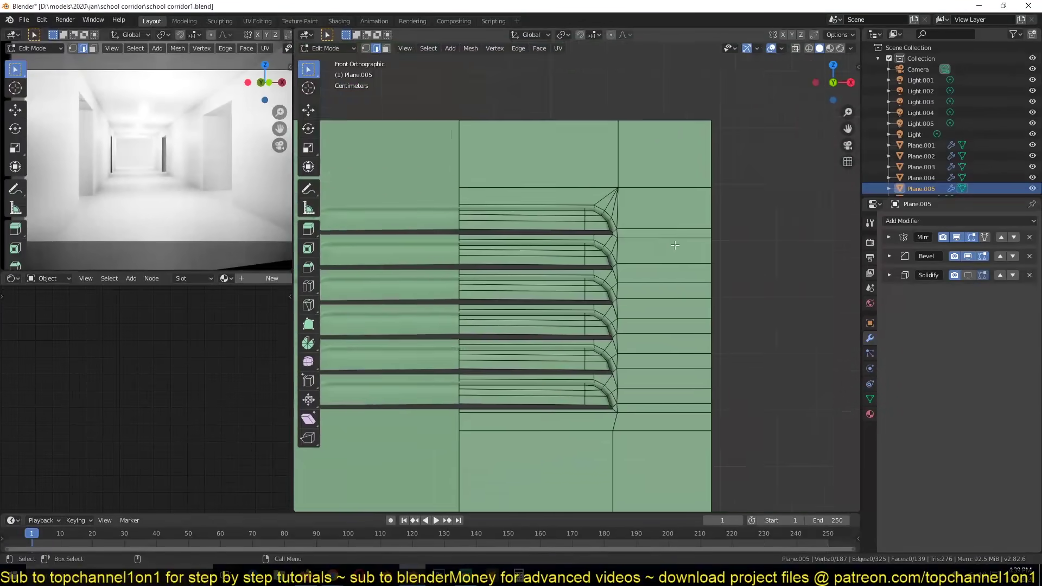
{"action": "scroll", "coordinate": [738, 157], "scroll_direction": "down", "scroll_amount": 2}
Step: Select an edge loop on the door below the vent, cancel a trial extrusion, and save
{"action": "middle_click_drag", "start_coordinate": [729, 205], "coordinate": [699, 304]}
{"action": "left_click", "coordinate": [622, 282], "text": "alt"}
{"action": "key", "text": "e"}
{"action": "key", "text": "Escape"}
{"action": "key", "text": "Tab"}
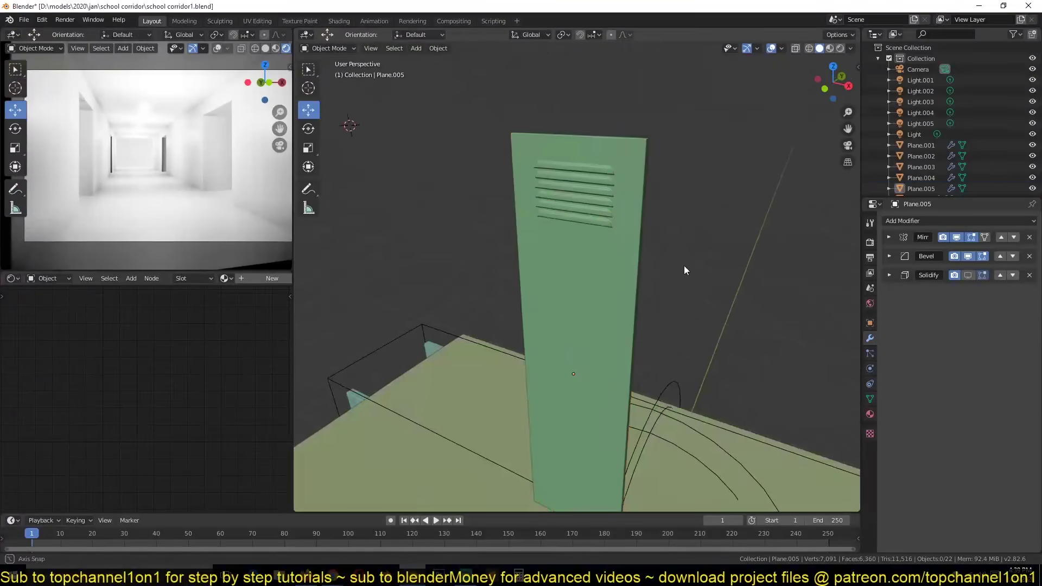
{"action": "key", "text": "KP_1"}
{"action": "key", "text": "ctrl+s"}
Step: With see-through on, duplicate the vent slats lower on the door, then save
{"action": "key", "text": "Tab"}
{"action": "key", "text": "alt+z"}
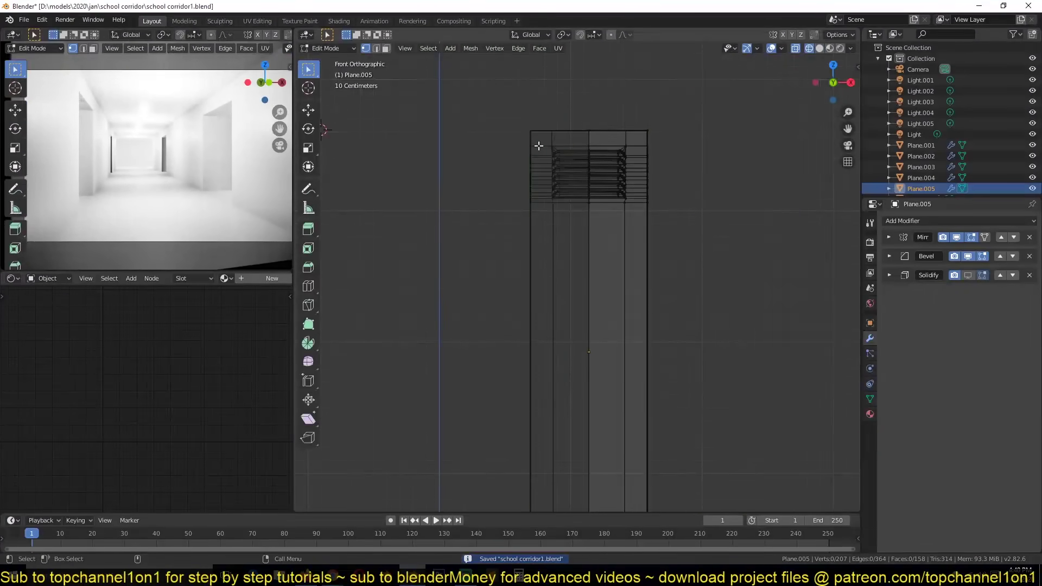
{"action": "left_click_drag", "start_coordinate": [583, 135], "coordinate": [756, 235]}
{"action": "scroll", "coordinate": [756, 235], "scroll_direction": "down", "scroll_amount": 3}
{"action": "key", "text": "shift+d"}
{"action": "left_click", "coordinate": [659, 297]}
{"action": "scroll", "coordinate": [659, 296], "scroll_direction": "up", "scroll_amount": 4}
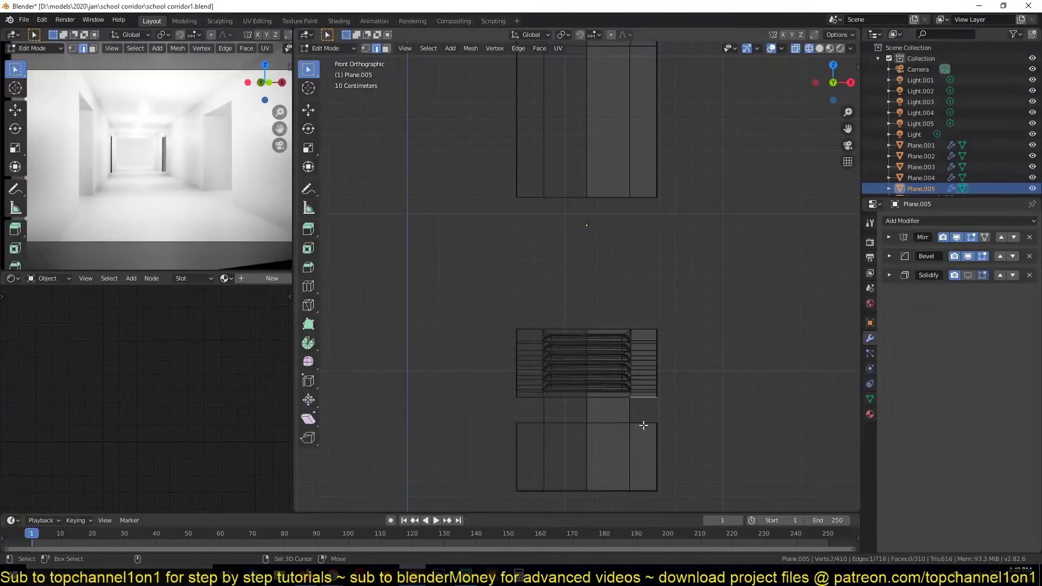
{"action": "mouse_move", "coordinate": [646, 214]}
{"action": "middle_mouse_down"}
{"action": "mouse_move", "coordinate": [642, 244]}
{"action": "mouse_move", "coordinate": [585, 336]}
{"action": "middle_mouse_up"}
{"action": "key", "text": "Tab"}
{"action": "key", "text": "alt+z"}
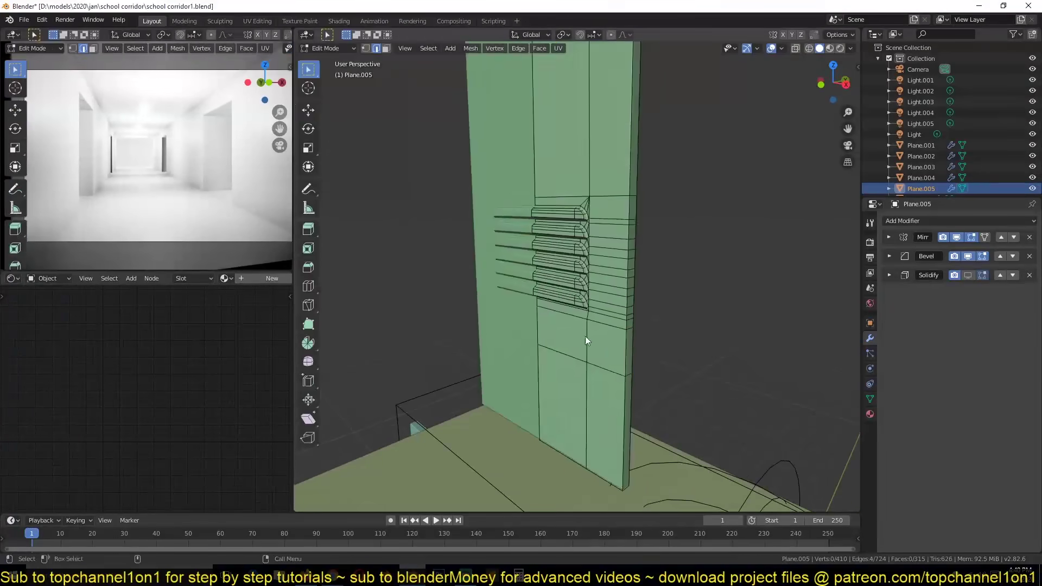
{"action": "key", "text": "ctrl+s"}
Step: Add a circle mesh in front view and scale it down for the knob
{"action": "key", "text": "KP_1"}
{"action": "key", "text": "shift+a"}
{"action": "left_click", "coordinate": [673, 392]}
{"action": "key", "text": "s"}
{"action": "left_click", "coordinate": [630, 366]}
Step: Rotate the circle 90° around X so it stands upright on the door
{"action": "key", "text": "r"}
{"action": "key", "text": "x"}
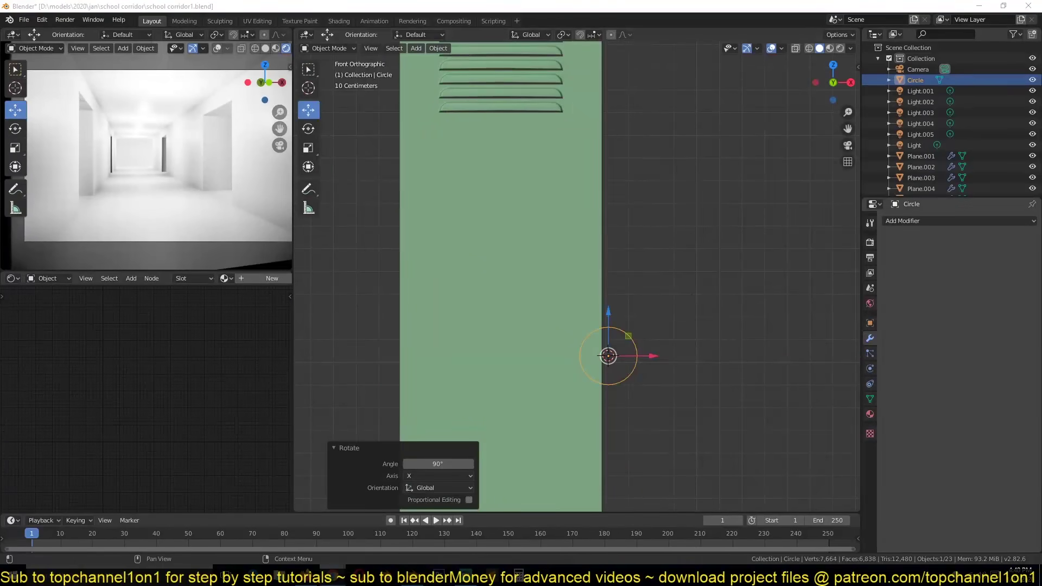
{"action": "scroll", "coordinate": [720, 391], "scroll_direction": "up", "scroll_amount": 3}
{"action": "left_click", "coordinate": [720, 390]}
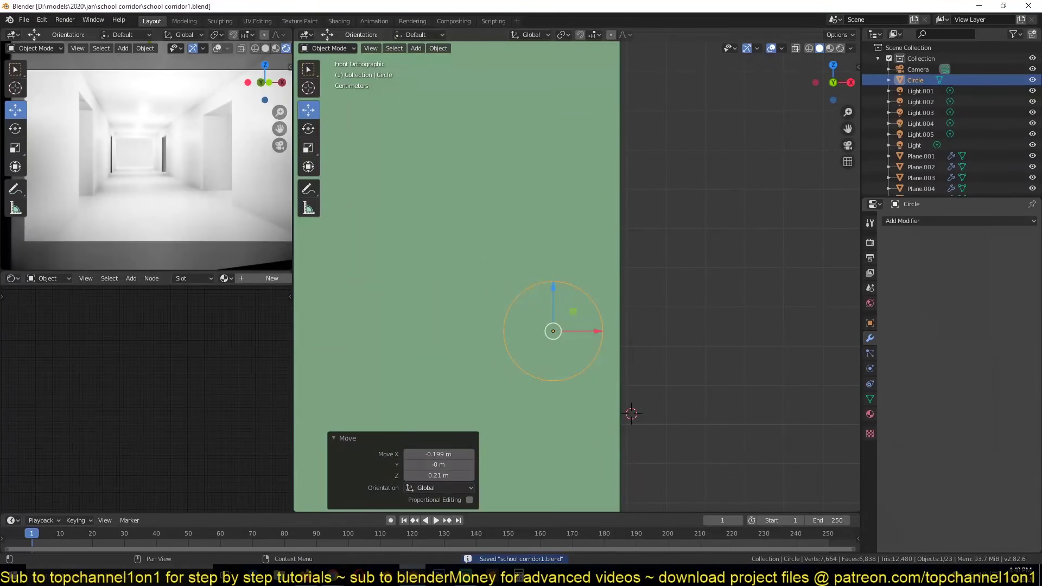
Step: Fill the circle with a face and extrude it outward into a rim
{"action": "key", "text": "Tab"}
{"action": "middle_click_drag", "start_coordinate": [639, 321], "coordinate": [602, 317]}
{"action": "key", "text": "f"}
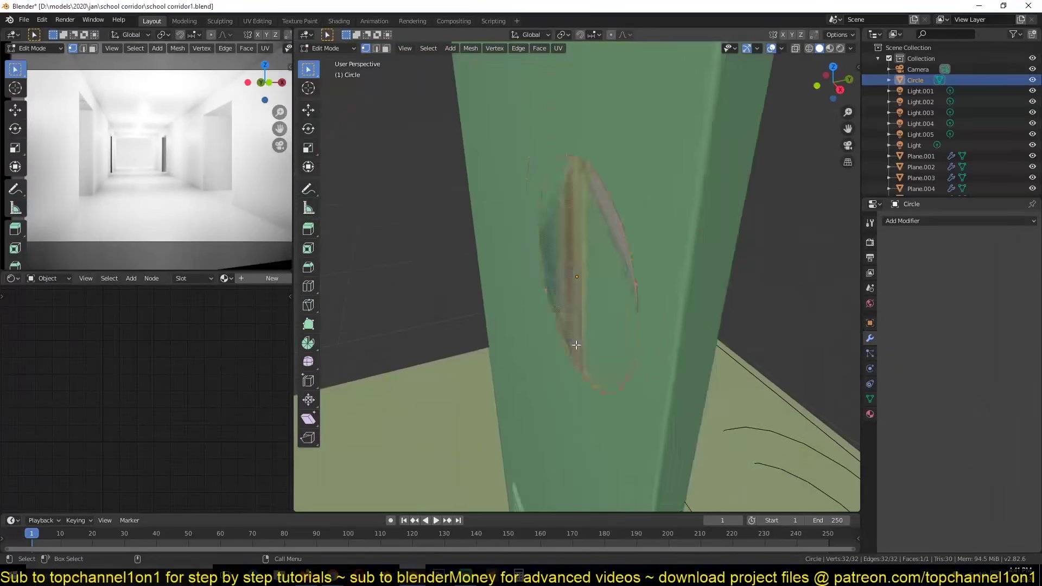
{"action": "key", "text": "e"}
{"action": "left_click", "coordinate": [602, 317]}
Step: Inset and resize the knob's front face, then save the file
{"action": "key", "text": "s"}
{"action": "left_click", "coordinate": [679, 217]}
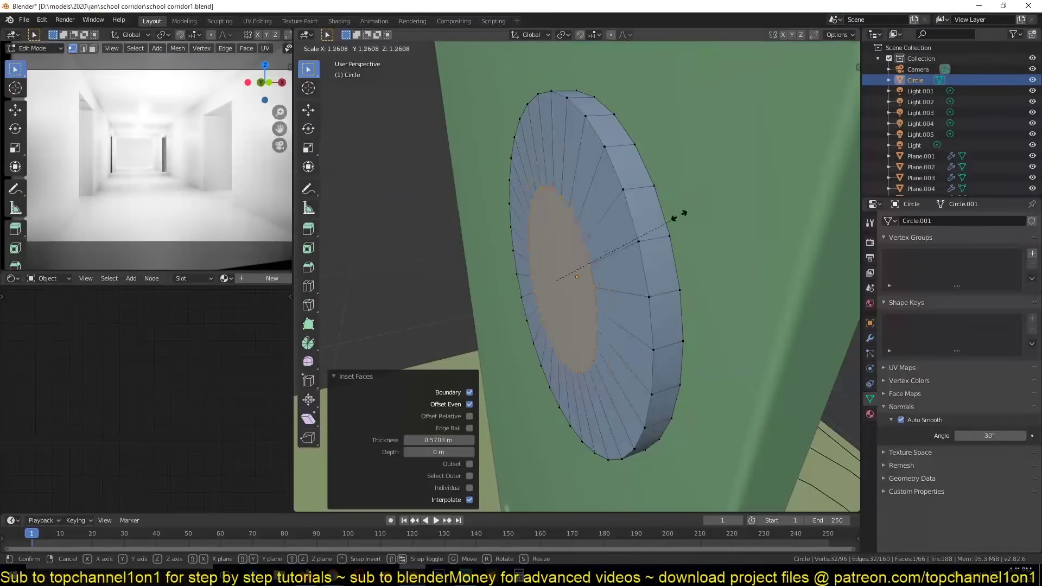
{"action": "key", "text": "alt+s"}
{"action": "left_click", "coordinate": [670, 220]}
{"action": "middle_click_drag", "start_coordinate": [670, 220], "coordinate": [559, 367]}
{"action": "key", "text": "ctrl+s"}
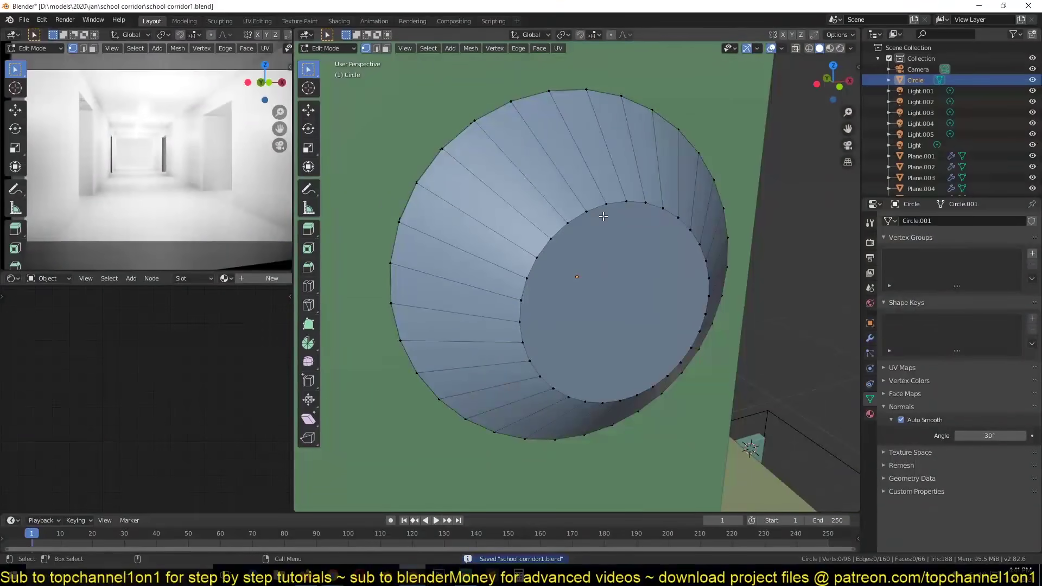
Step: Finish the knob's extrusion in face mode and add a Bevel modifier to it
{"action": "middle_click_drag", "start_coordinate": [603, 216], "coordinate": [653, 176]}
{"action": "key", "text": "3"}
{"action": "left_click", "coordinate": [641, 226]}
{"action": "key", "text": "Tab"}
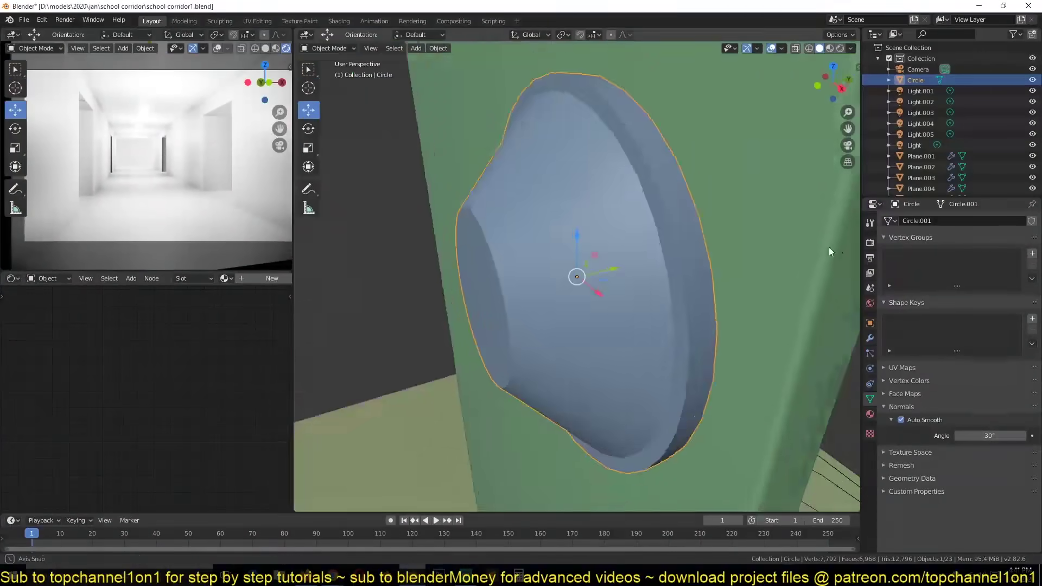
{"action": "middle_click_drag", "start_coordinate": [829, 246], "coordinate": [868, 346]}
{"action": "left_click", "coordinate": [959, 221]}
{"action": "left_click", "coordinate": [787, 255]}
Step: Apply the knob's scale, adjust its bevel settings, and fill its inner hole
{"action": "key", "text": "ctrl+a"}
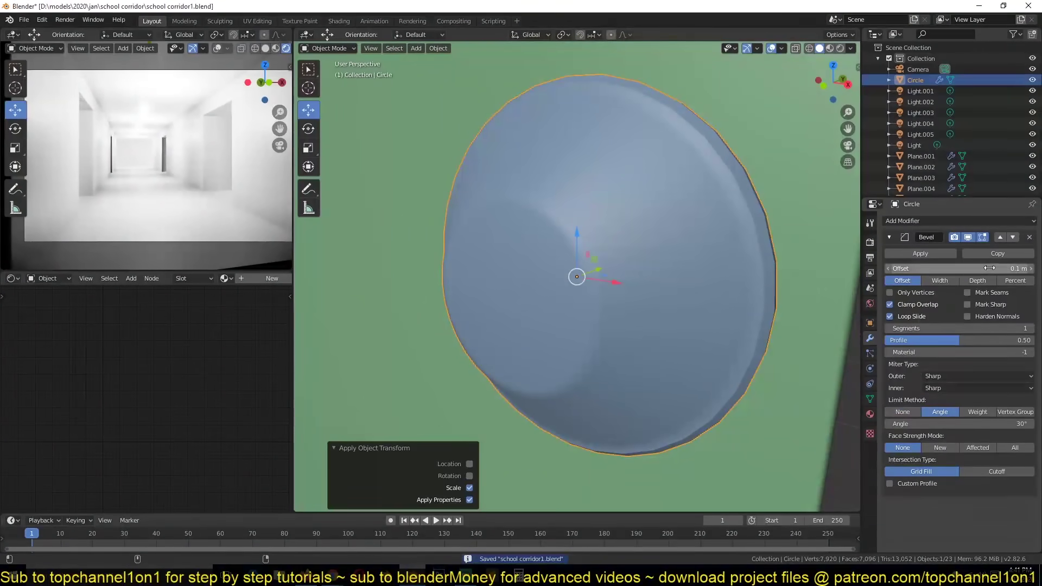
{"action": "left_click_drag", "start_coordinate": [990, 268], "coordinate": [1009, 268]}
{"action": "left_click", "coordinate": [870, 399]}
{"action": "mouse_move", "coordinate": [624, 304]}
{"action": "middle_mouse_down"}
{"action": "mouse_move", "coordinate": [640, 282]}
{"action": "mouse_move", "coordinate": [569, 293]}
{"action": "middle_mouse_up"}
{"action": "key", "text": "Tab"}
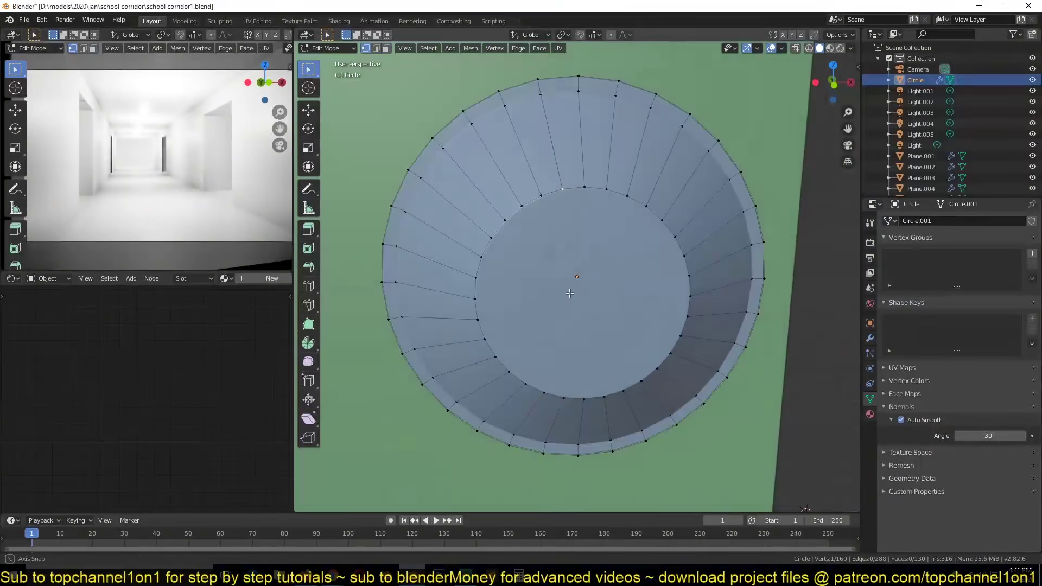
{"action": "scroll", "coordinate": [519, 192], "scroll_direction": "up", "scroll_amount": 2}
{"action": "key", "text": "f"}
{"action": "key", "text": "Tab"}
{"action": "mouse_move", "coordinate": [562, 334]}
{"action": "middle_mouse_down"}
{"action": "mouse_move", "coordinate": [695, 350]}
{"action": "mouse_move", "coordinate": [591, 270]}
{"action": "middle_mouse_up"}
Step: Check the knob in front and right views with see-through, then save
{"action": "key", "text": "KP_1"}
{"action": "key", "text": "Tab"}
{"action": "key", "text": "KP_3"}
{"action": "key", "text": "alt+z"}
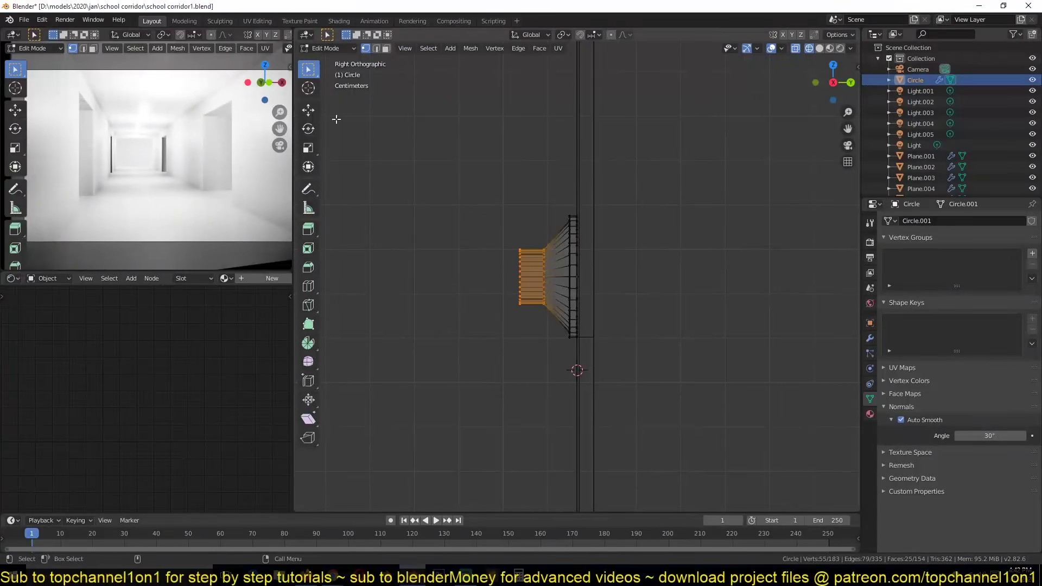
{"action": "left_click", "coordinate": [836, 333]}
{"action": "key", "text": "ctrl+s"}
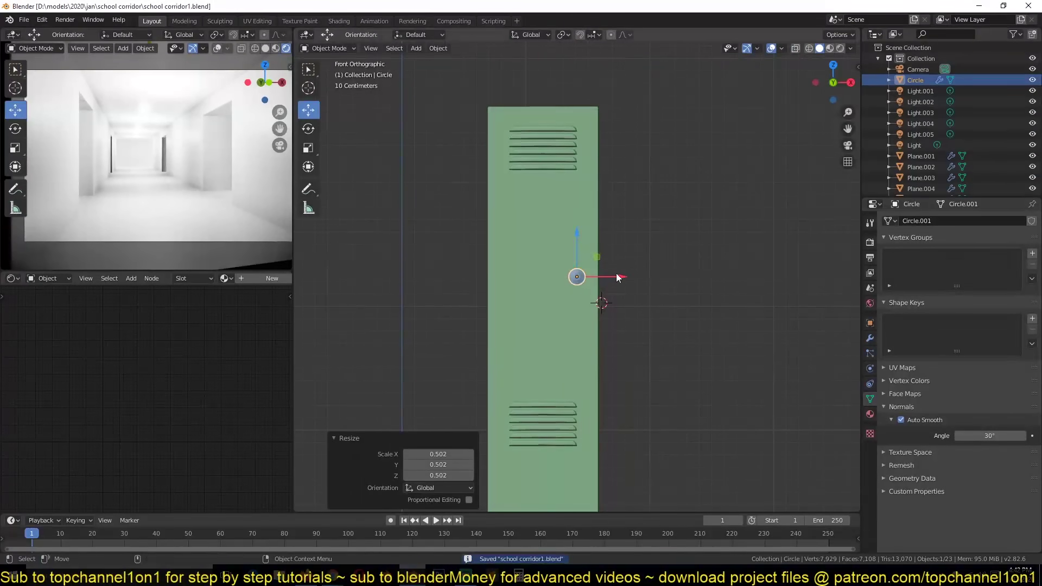
{"action": "scroll", "coordinate": [505, 238], "scroll_direction": "up", "scroll_amount": 3}
{"action": "key", "text": "shift+a"}
Step: Add a plane, scale it down, and switch the viewport to solid shading
{"action": "left_click", "coordinate": [537, 324]}
{"action": "key", "text": "s"}
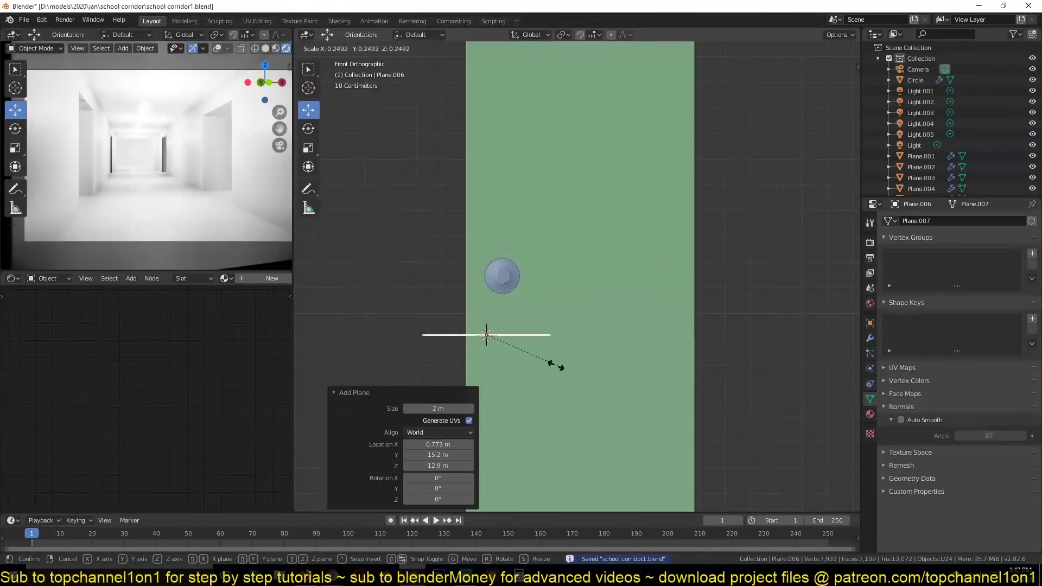
{"action": "left_click", "coordinate": [507, 358]}
{"action": "middle_click_drag", "start_coordinate": [518, 311], "coordinate": [596, 282]}
{"action": "key", "text": "Tab"}
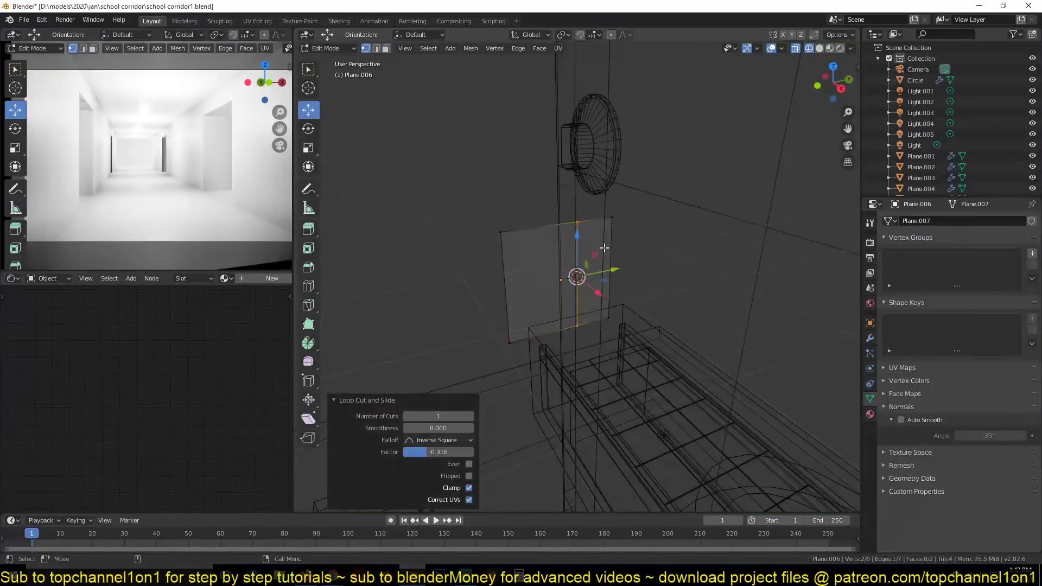
{"action": "key", "text": "z"}
{"action": "left_click", "coordinate": [717, 260]}
Step: Fold the plate into an L, apply its scale, and add a Bevel modifier
{"action": "key", "text": "Tab"}
{"action": "key", "text": "ctrl+a"}
{"action": "key", "text": "ctrl+s"}
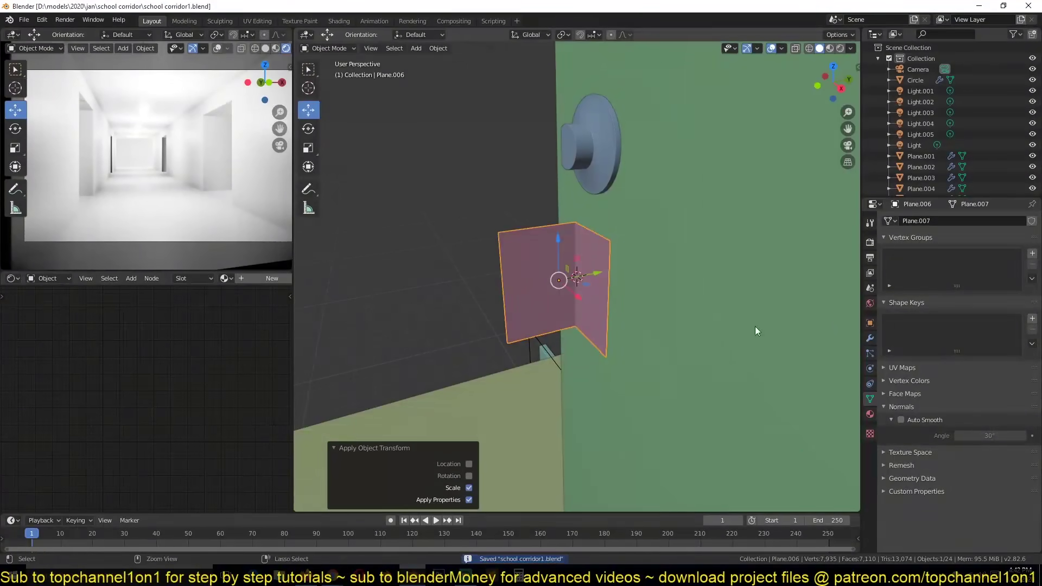
{"action": "left_click", "coordinate": [870, 338]}
{"action": "left_click", "coordinate": [958, 221]}
{"action": "left_click", "coordinate": [817, 257]}
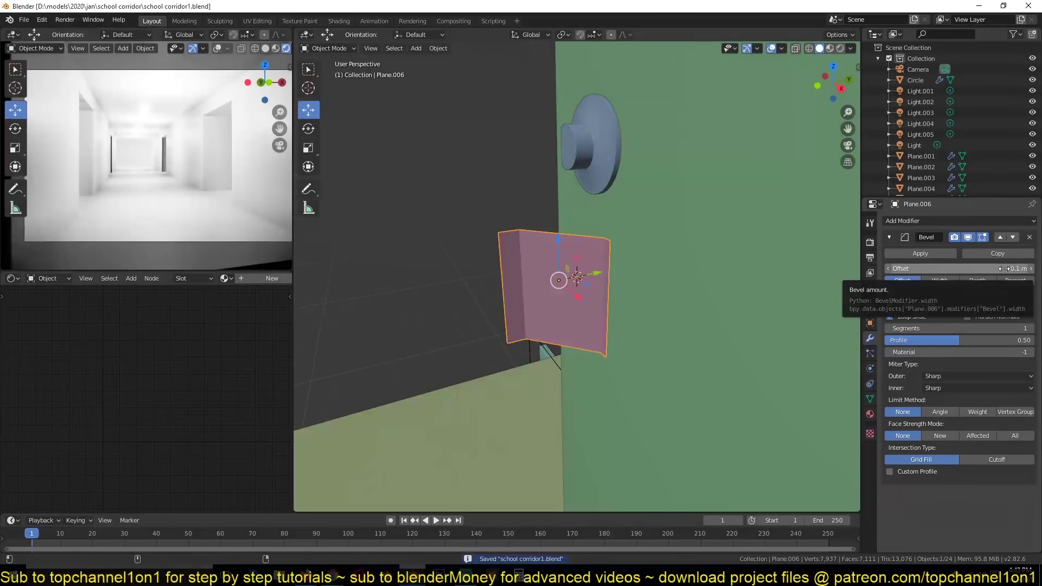
Step: Chamfer the plate's corner vertices in Edit Mode
{"action": "left_click", "coordinate": [869, 399]}
{"action": "key", "text": "Tab"}
{"action": "scroll", "coordinate": [732, 160], "scroll_direction": "up", "scroll_amount": 5}
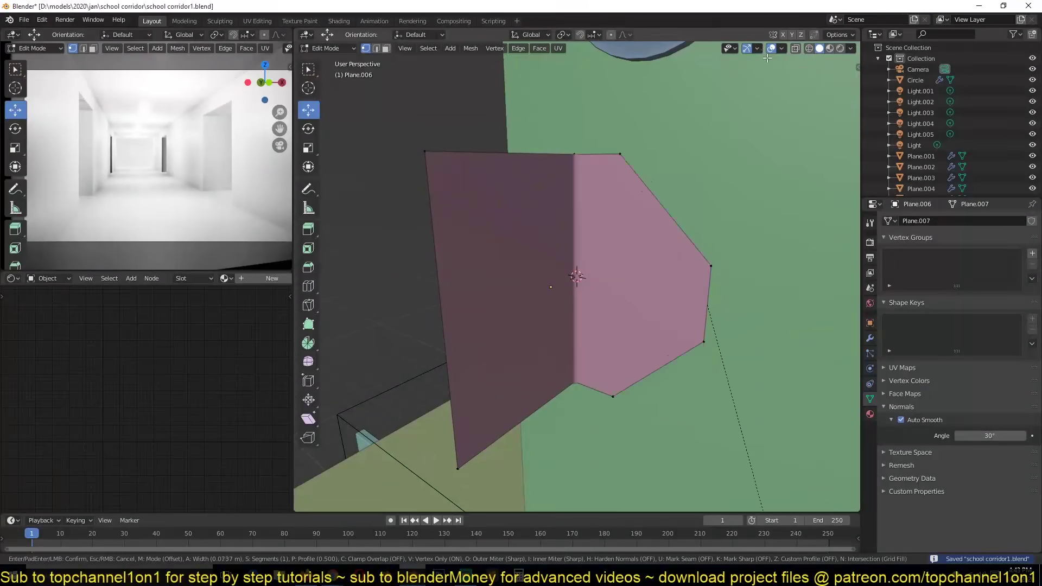
{"action": "key", "text": "Escape"}
{"action": "scroll", "coordinate": [487, 257], "scroll_direction": "down", "scroll_amount": 2}
{"action": "key", "text": "Escape"}
{"action": "key", "text": "Tab"}
Step: Add a Solidify modifier to thicken the plate and set bevel offset to 0.001 m
{"action": "left_click", "coordinate": [870, 338]}
{"action": "left_click", "coordinate": [958, 221]}
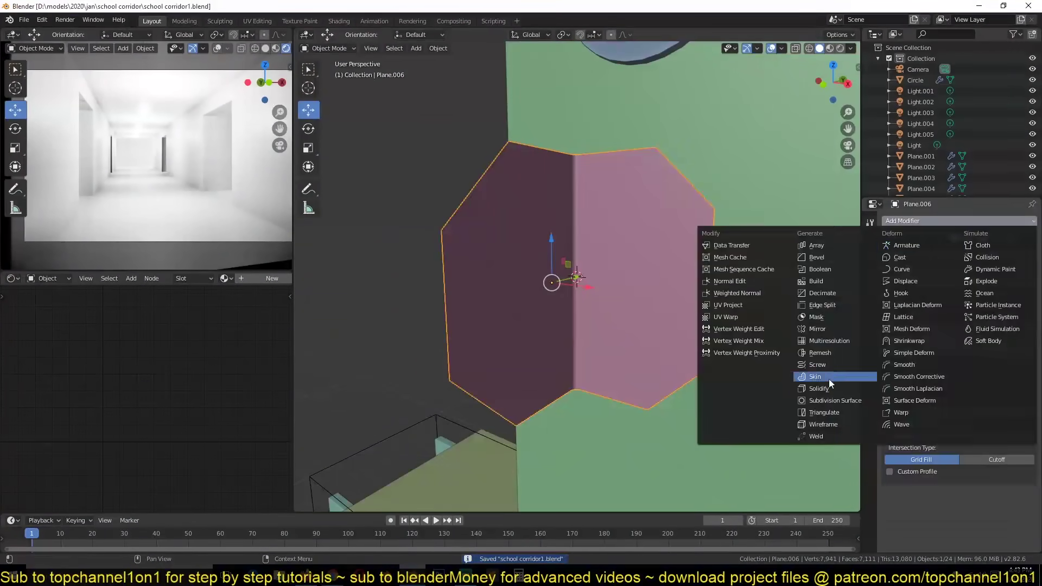
{"action": "left_click", "coordinate": [829, 379]}
{"action": "left_click", "coordinate": [889, 237]}
{"action": "middle_click_drag", "start_coordinate": [543, 271], "coordinate": [462, 195]}
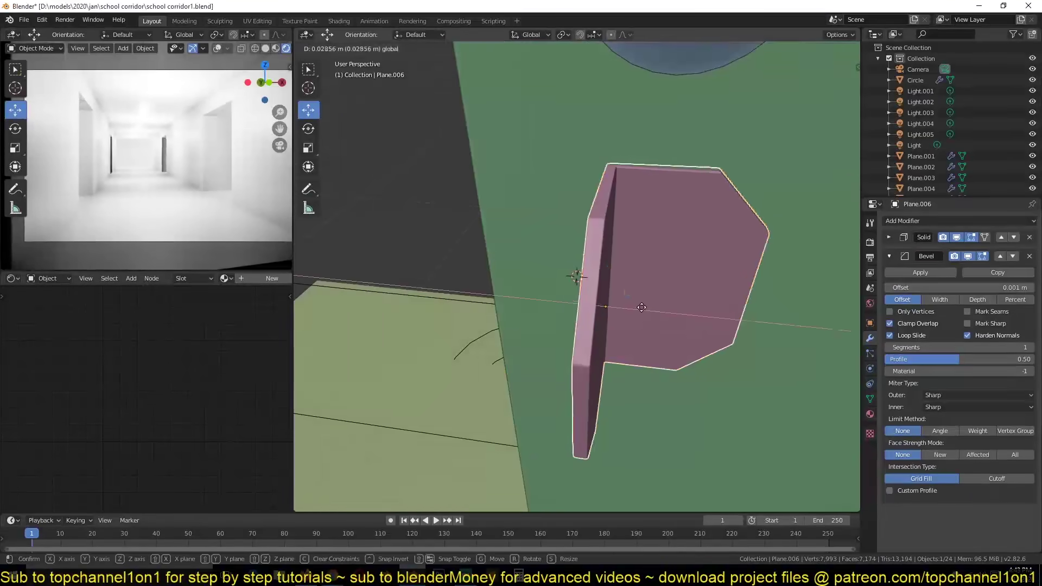
Step: Cut a round hole through the plate using an edge loop and rounded bevel
{"action": "key", "text": "Tab"}
{"action": "left_click", "coordinate": [523, 290]}
{"action": "key", "text": "shift+z"}
{"action": "right_click", "coordinate": [696, 298]}
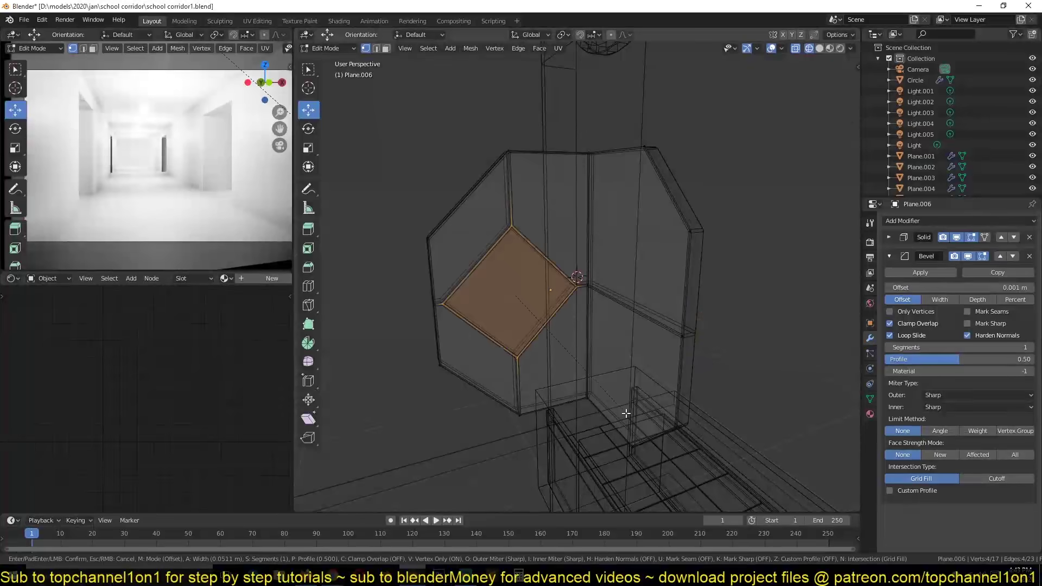
{"action": "left_click", "coordinate": [612, 401]}
{"action": "key", "text": "x"}
{"action": "key", "text": "Tab"}
{"action": "key", "text": "shift+z"}
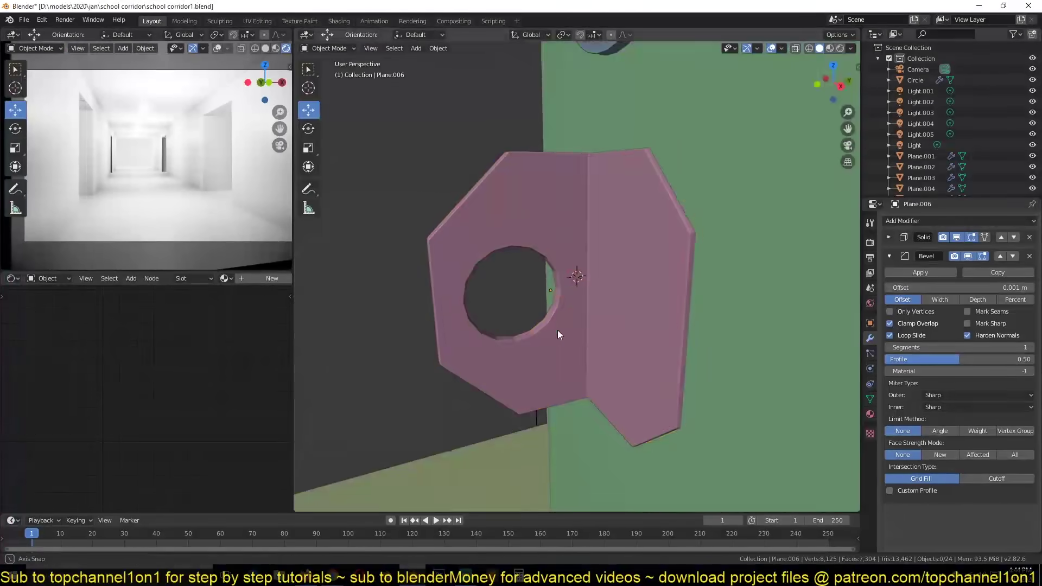
Step: Duplicate the plate's geometry and mirror the copy across X
{"action": "left_click", "coordinate": [870, 399]}
{"action": "left_click", "coordinate": [670, 379]}
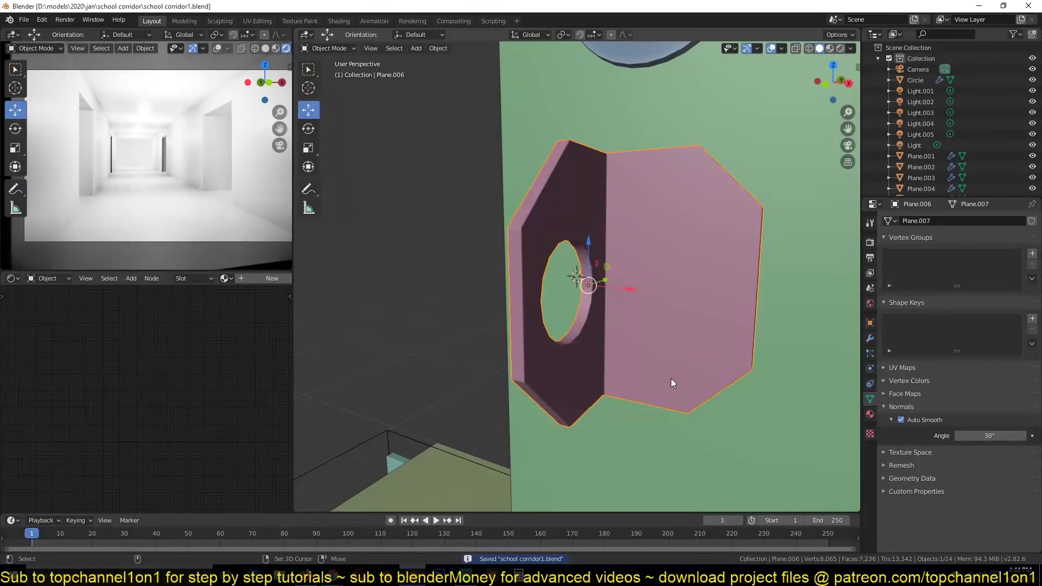
{"action": "key", "text": "Tab"}
{"action": "key", "text": "shift+d"}
{"action": "key", "text": "ctrl+m"}
{"action": "key", "text": "x"}
{"action": "key", "text": "Return"}
Step: Position the mirrored copy, scale the hinge plate to 0.684, and save
{"action": "scroll", "coordinate": [646, 300], "scroll_direction": "down", "scroll_amount": 3}
{"action": "mouse_move", "coordinate": [647, 300]}
{"action": "middle_mouse_down"}
{"action": "mouse_move", "coordinate": [679, 401]}
{"action": "mouse_move", "coordinate": [605, 310]}
{"action": "middle_mouse_up"}
{"action": "key", "text": "g"}
{"action": "left_click", "coordinate": [594, 267]}
{"action": "scroll", "coordinate": [594, 268], "scroll_direction": "down", "scroll_amount": 2}
{"action": "middle_click_drag", "start_coordinate": [594, 268], "coordinate": [576, 276]}
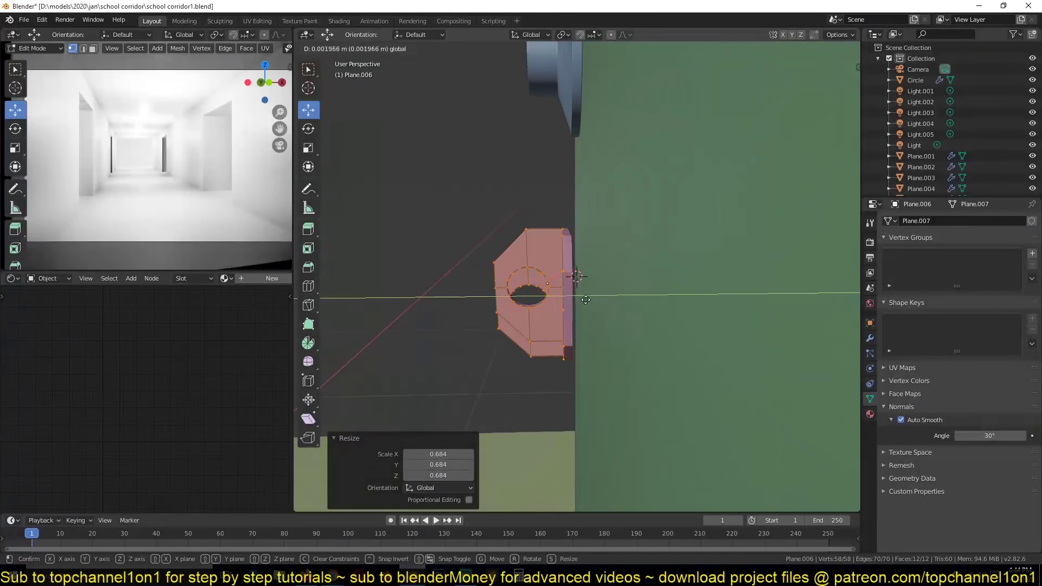
{"action": "key", "text": "Tab"}
{"action": "key", "text": "ctrl+s"}
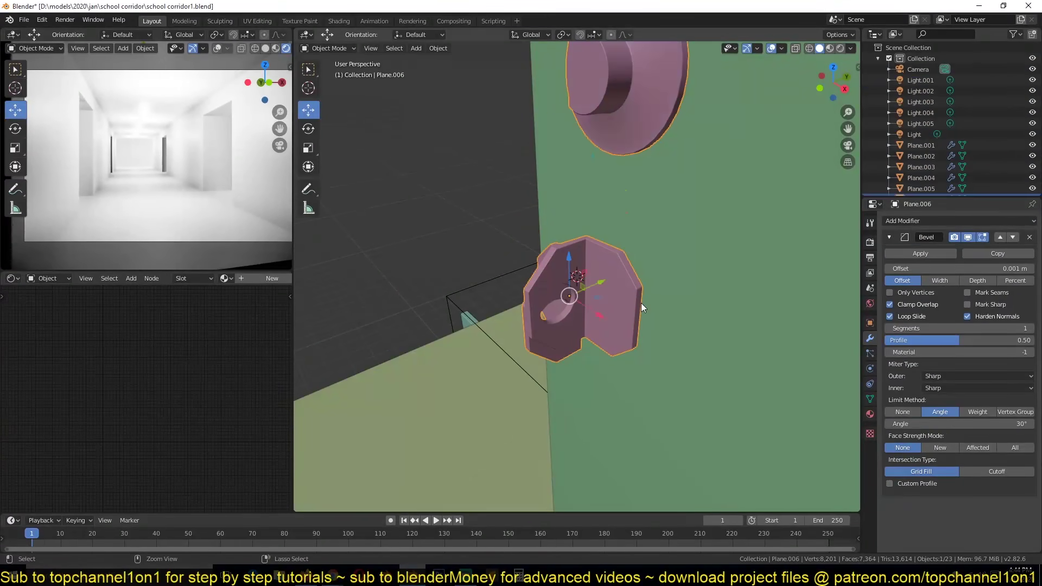
Step: Select the locker door Plane.005 and its edge faces in Edit Mode
{"action": "left_click", "coordinate": [718, 262]}
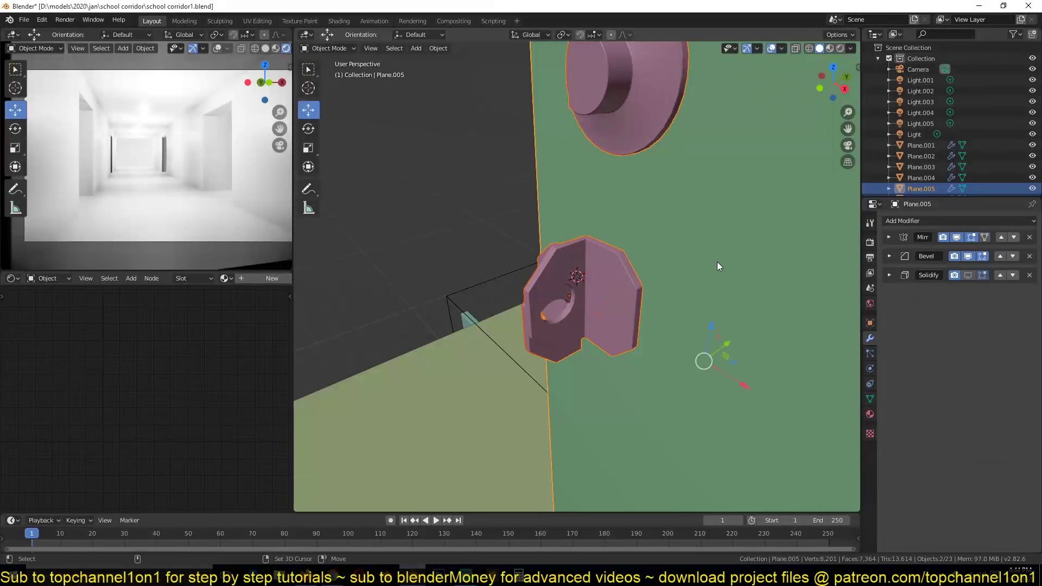
{"action": "middle_click_drag", "start_coordinate": [717, 261], "coordinate": [676, 350]}
{"action": "left_click", "coordinate": [754, 328]}
{"action": "middle_click_drag", "start_coordinate": [754, 328], "coordinate": [674, 400]}
{"action": "scroll", "coordinate": [645, 309], "scroll_direction": "up", "scroll_amount": 3}
{"action": "key", "text": "Tab"}
{"action": "key", "text": "ctrl+s"}
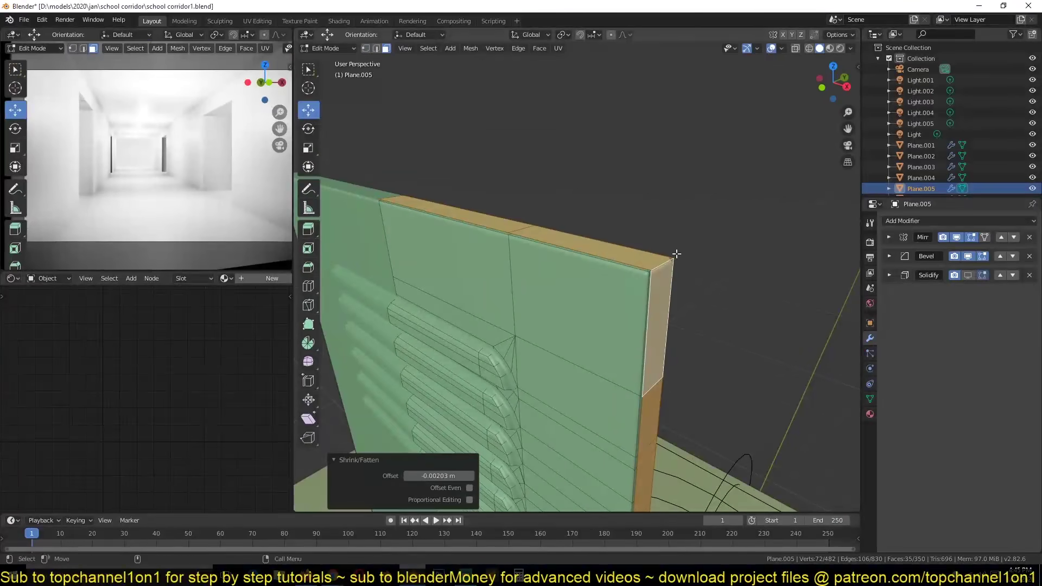
Step: Shrink the door edge faces inward by -0.002 m, then view Front Orthographic with X-ray
{"action": "key", "text": "alt+s"}
{"action": "scroll", "coordinate": [667, 379], "scroll_direction": "down", "scroll_amount": 4}
{"action": "mouse_move", "coordinate": [668, 379]}
{"action": "middle_mouse_down"}
{"action": "mouse_move", "coordinate": [709, 348]}
{"action": "mouse_move", "coordinate": [669, 378]}
{"action": "middle_mouse_up"}
{"action": "key", "text": "ctrl+l"}
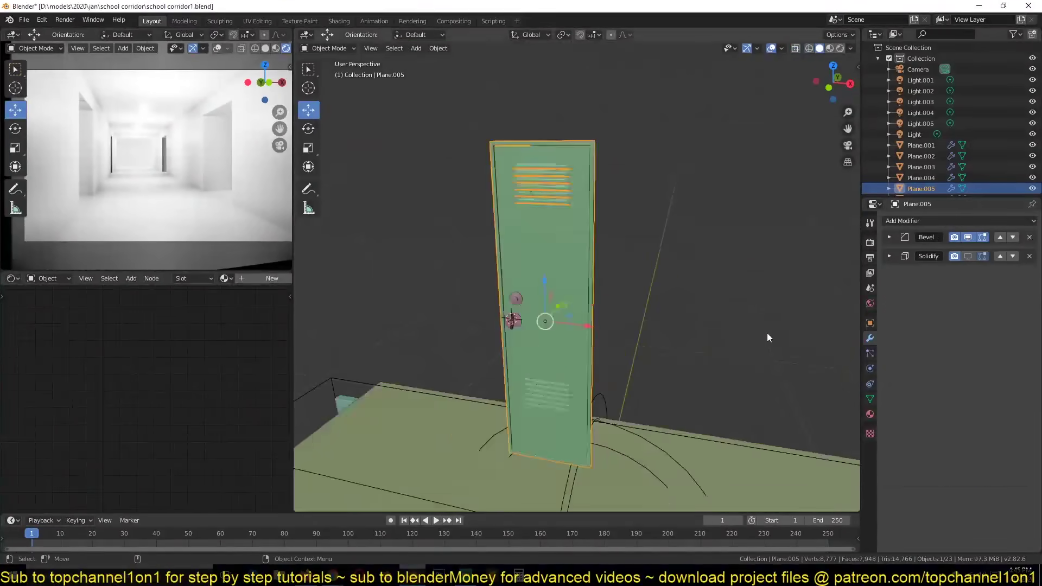
{"action": "scroll", "coordinate": [767, 334], "scroll_direction": "up", "scroll_amount": 3}
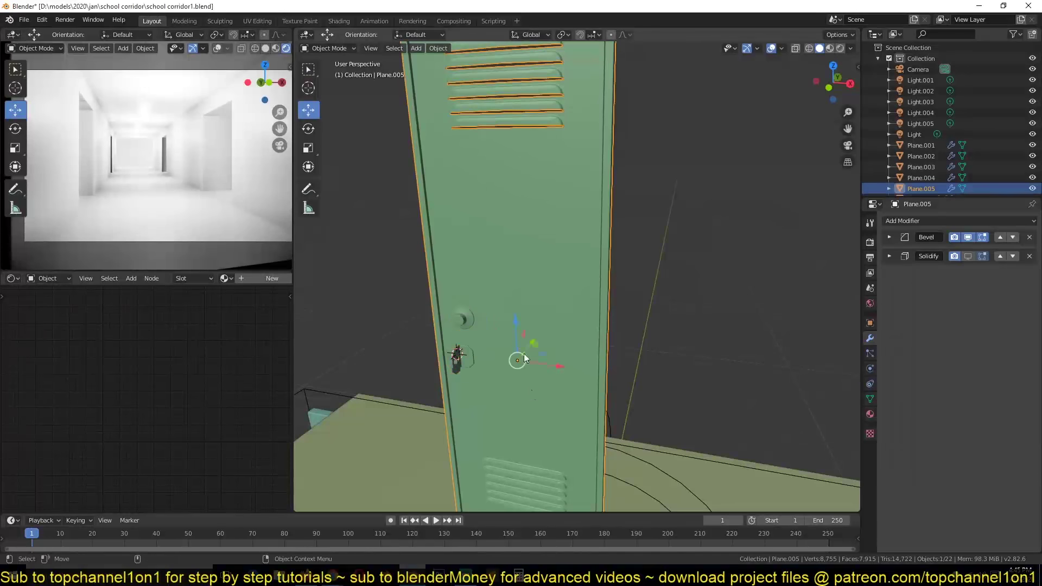
{"action": "scroll", "coordinate": [529, 376], "scroll_direction": "down", "scroll_amount": 3}
{"action": "key", "text": "Tab"}
{"action": "key", "text": "KP_1"}
{"action": "key", "text": "alt+z"}
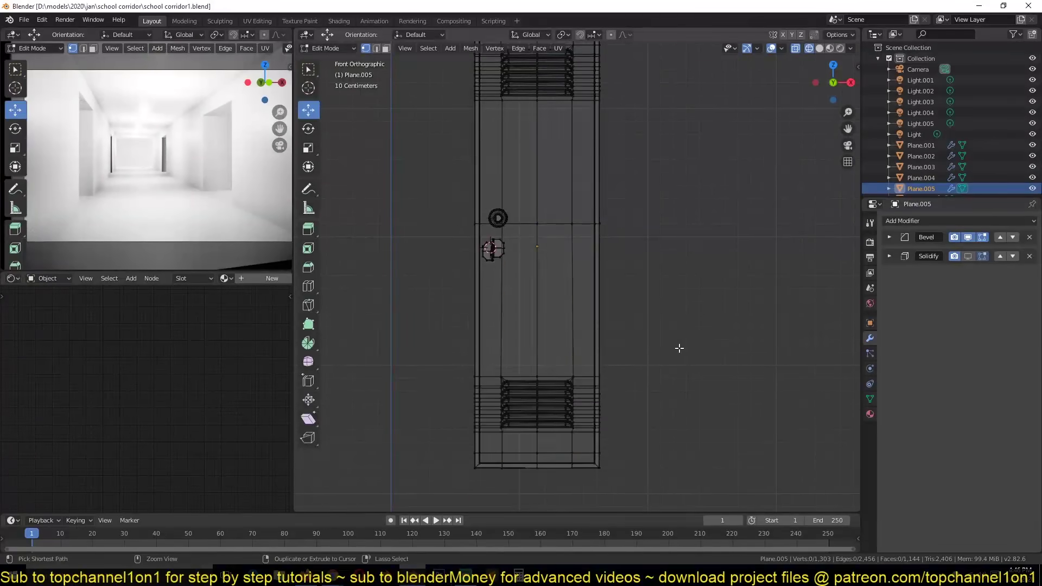
Step: Lower the bottom vent, model the door-edge hinge, and limit the bevel to 45° angles
{"action": "key", "text": "Tab"}
{"action": "key", "text": "ctrl+s"}
{"action": "left_click", "coordinate": [590, 256]}
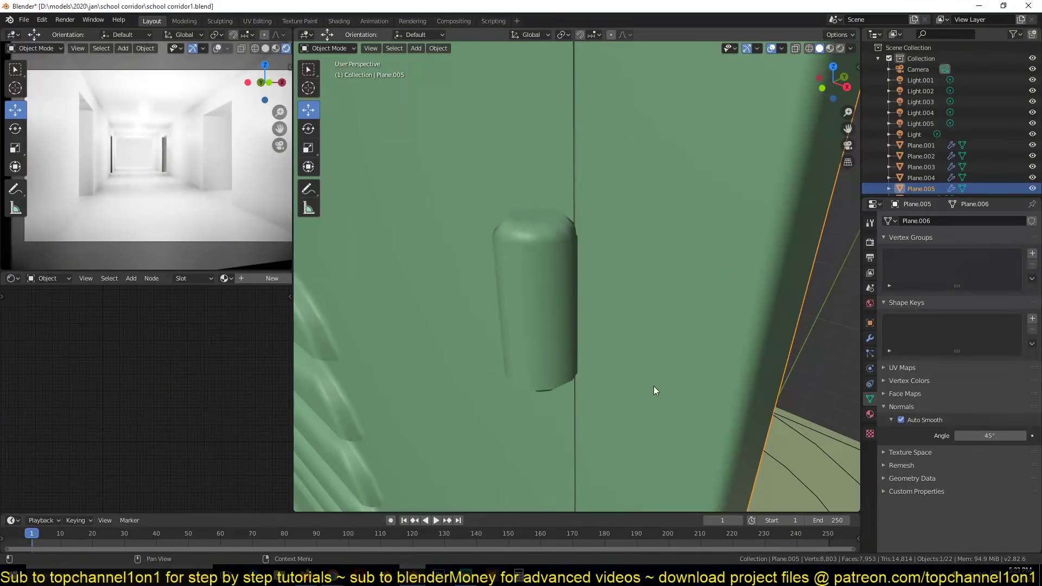
{"action": "key", "text": "Tab"}
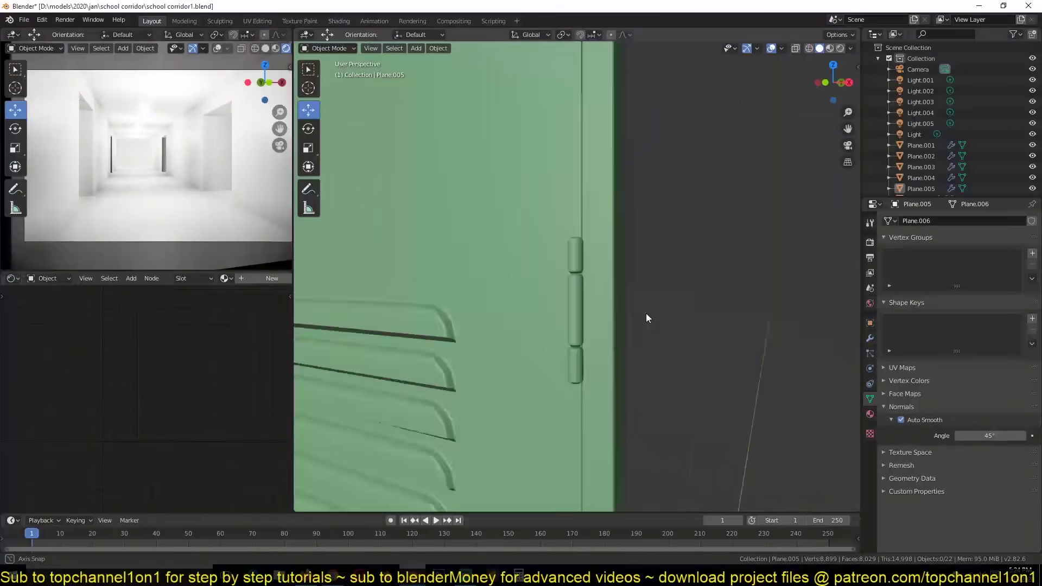
{"action": "left_click", "coordinate": [870, 337]}
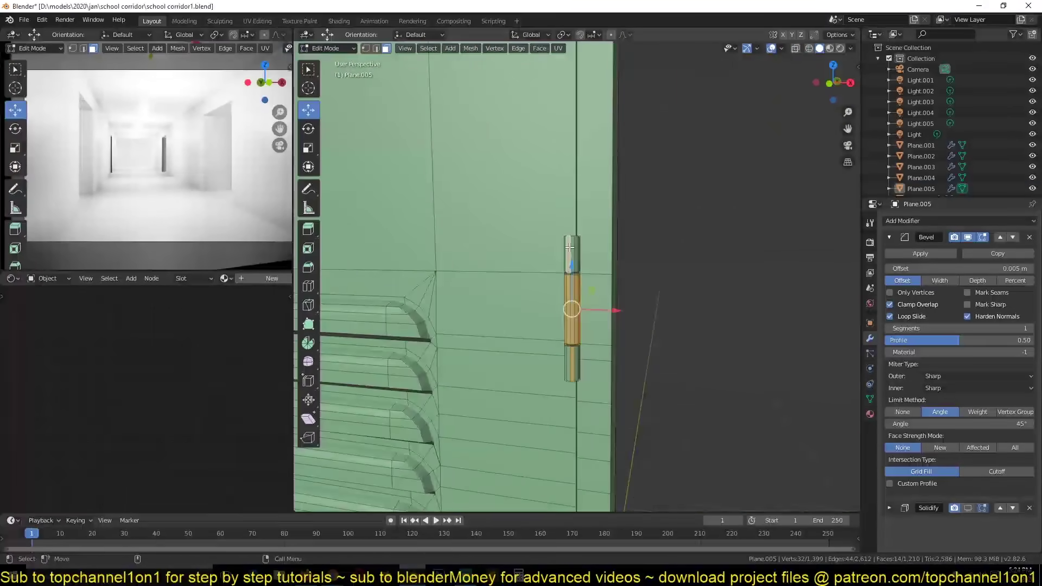
{"action": "key", "text": "KP_Decimal"}
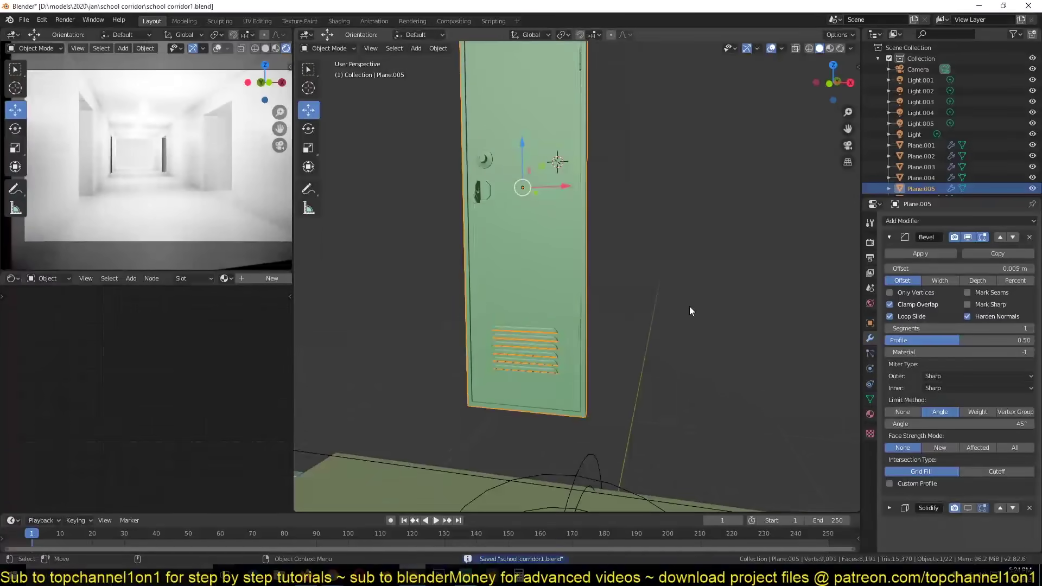
{"action": "key", "text": "Tab"}
Step: Set the locker's position and rotate it 90° to face along the wall
{"action": "middle_click_drag", "start_coordinate": [564, 331], "coordinate": [404, 240]}
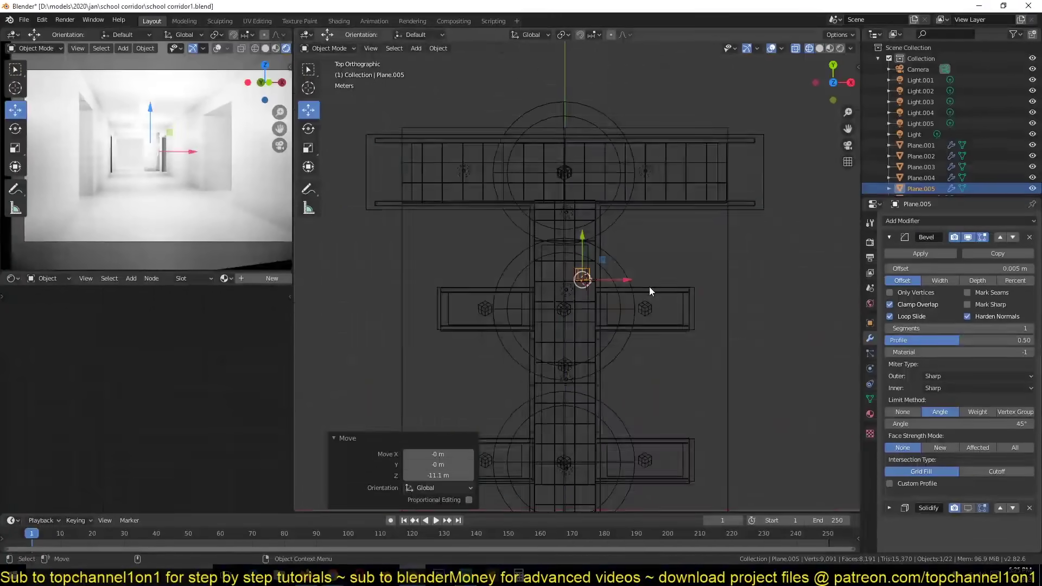
{"action": "left_click", "coordinate": [604, 453]}
{"action": "scroll", "coordinate": [753, 225], "scroll_direction": "up", "scroll_amount": 5}
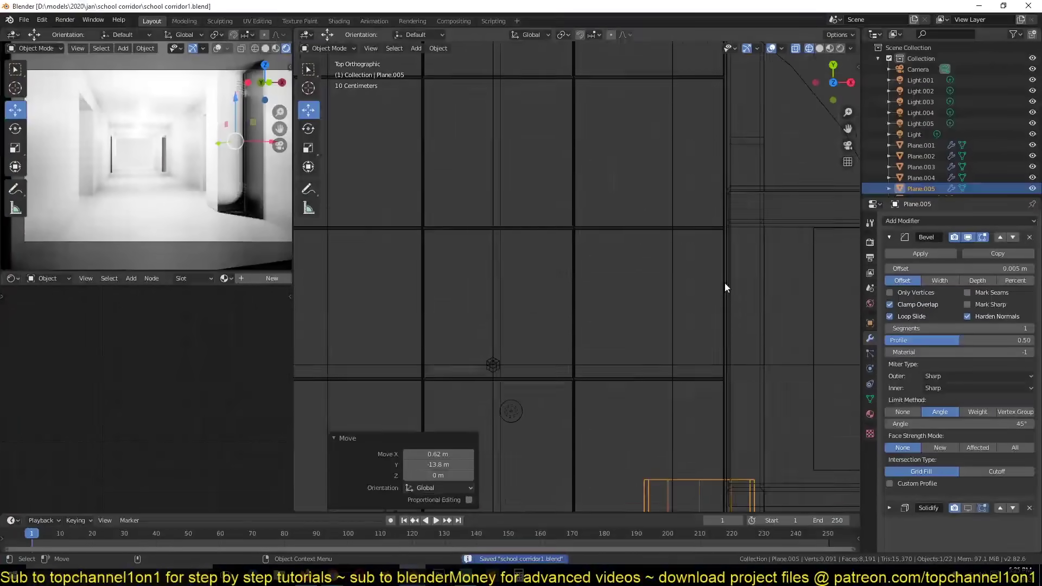
{"action": "type", "text": "r90"}
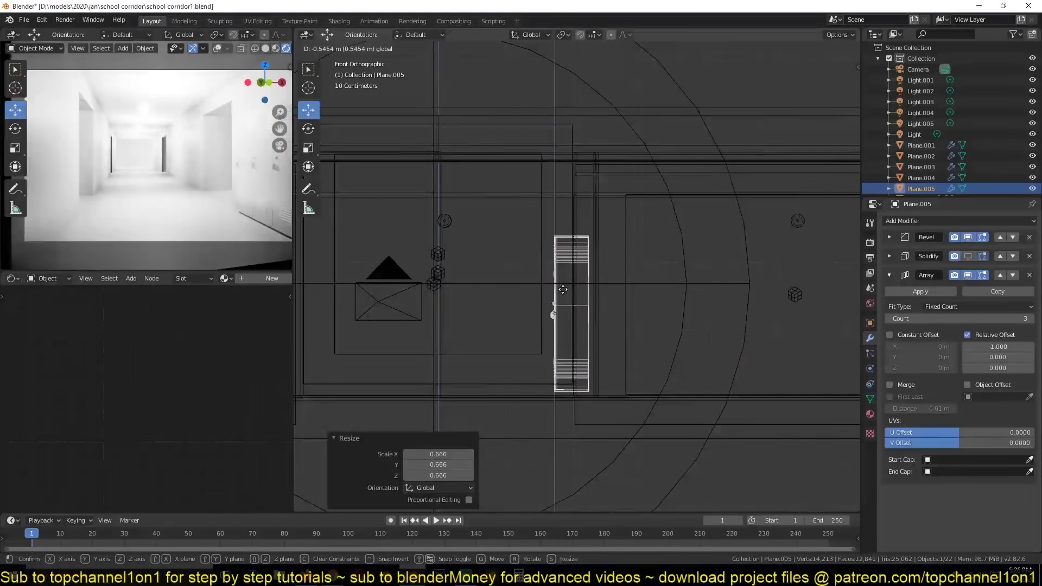
Step: Duplicate the locker row along Y to place a second row down the corridor
{"action": "middle_click_drag", "start_coordinate": [576, 277], "coordinate": [566, 313]}
{"action": "key", "text": "KP_7"}
{"action": "key", "text": "shift+d"}
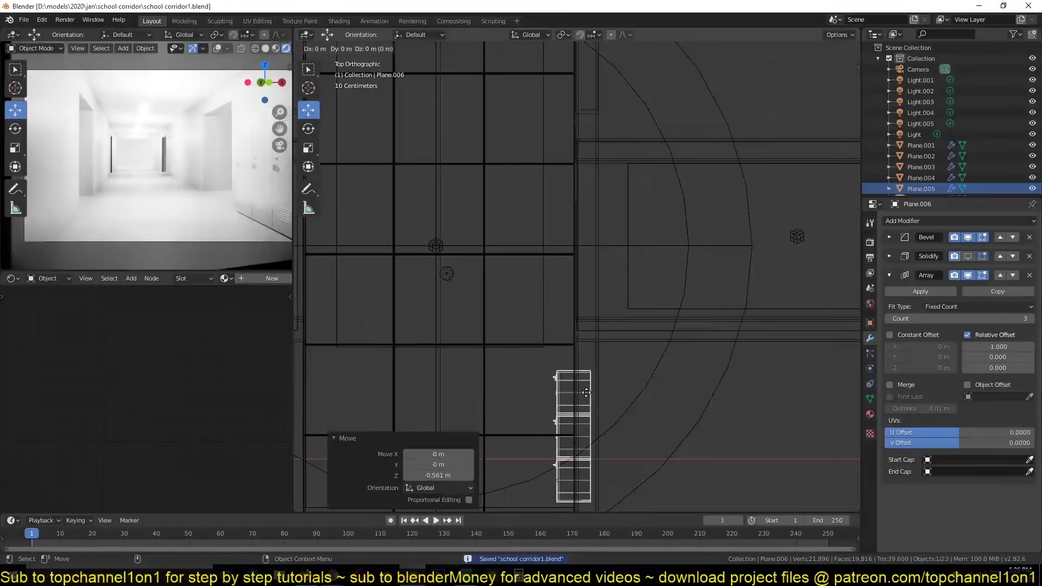
{"action": "key", "text": "y"}
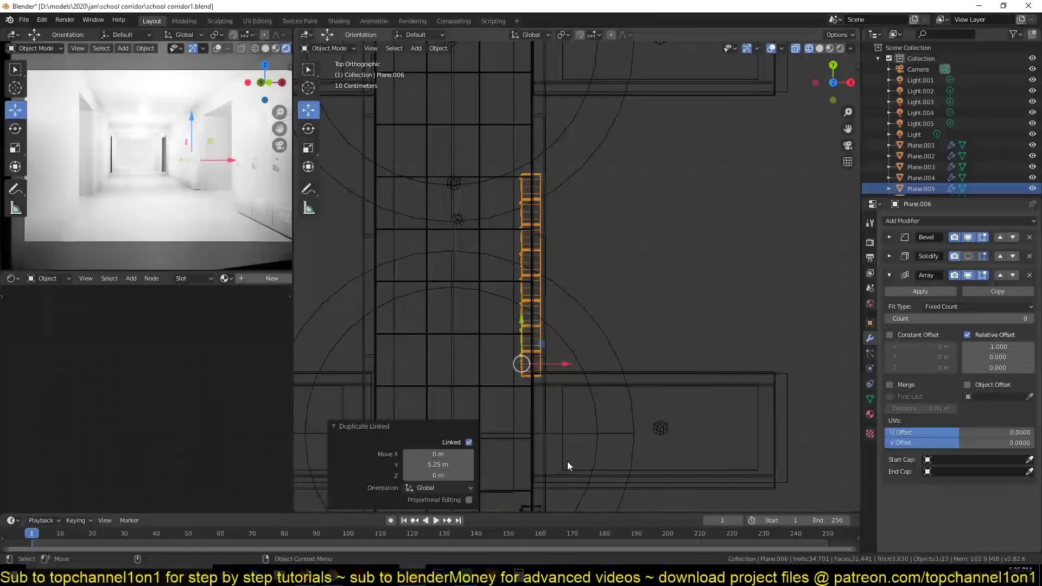
{"action": "left_click", "coordinate": [534, 302]}
Step: Make a linked copy of the row placed 9.41 m along Y
{"action": "scroll", "coordinate": [584, 402], "scroll_direction": "down", "scroll_amount": 3}
{"action": "scroll", "coordinate": [589, 399], "scroll_direction": "down", "scroll_amount": 2}
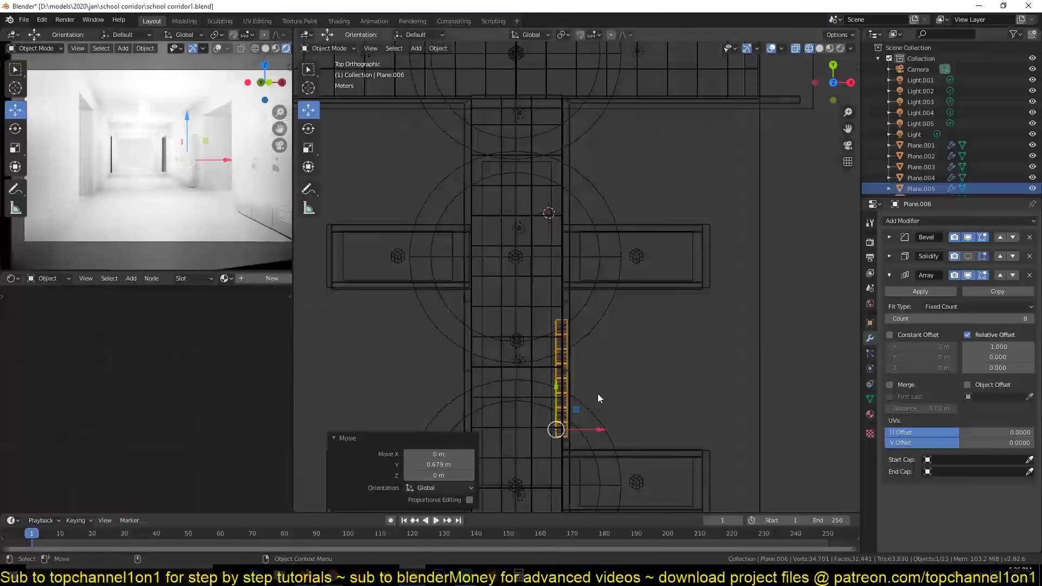
{"action": "key", "text": "alt+d"}
{"action": "key", "text": "y"}
{"action": "left_click", "coordinate": [651, 182]}
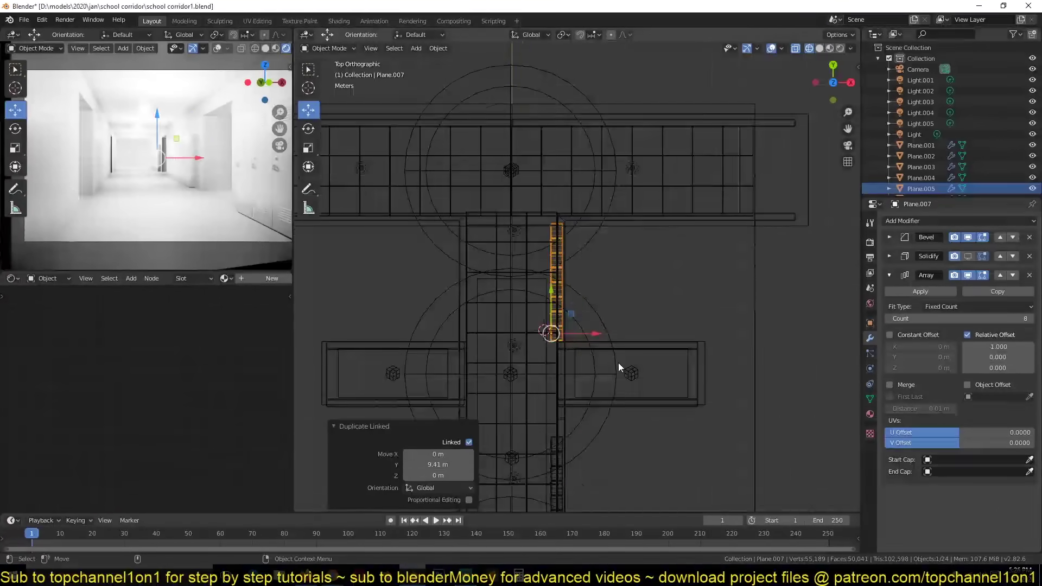
Step: Delete the extra linked copy and select the remaining duplicate row
{"action": "middle_click_drag", "start_coordinate": [618, 362], "coordinate": [643, 372]}
{"action": "key", "text": "KP_1"}
{"action": "mouse_move", "coordinate": [620, 321]}
{"action": "middle_mouse_down"}
{"action": "mouse_move", "coordinate": [663, 244]}
{"action": "mouse_move", "coordinate": [738, 371]}
{"action": "mouse_move", "coordinate": [634, 293]}
{"action": "middle_mouse_up"}
{"action": "key", "text": "Delete"}
{"action": "left_click", "coordinate": [738, 372]}
Step: Isolate the locker row in Local view and add a new plane
{"action": "key", "text": "KP_Divide"}
{"action": "key", "text": "KP_1"}
{"action": "key", "text": "shift+z"}
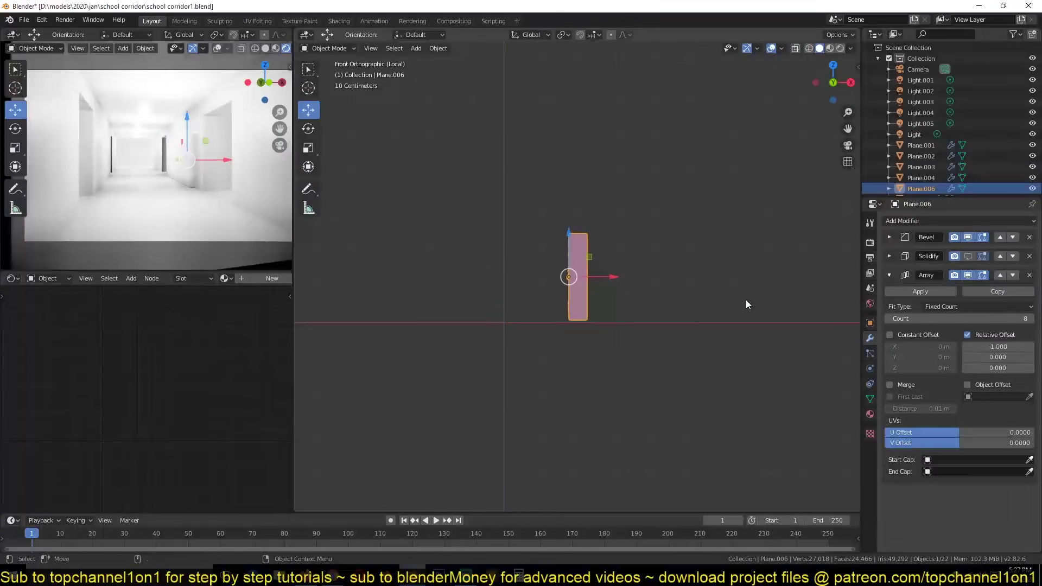
{"action": "key", "text": "KP_3"}
{"action": "key", "text": "shift+a"}
{"action": "left_click", "coordinate": [665, 294]}
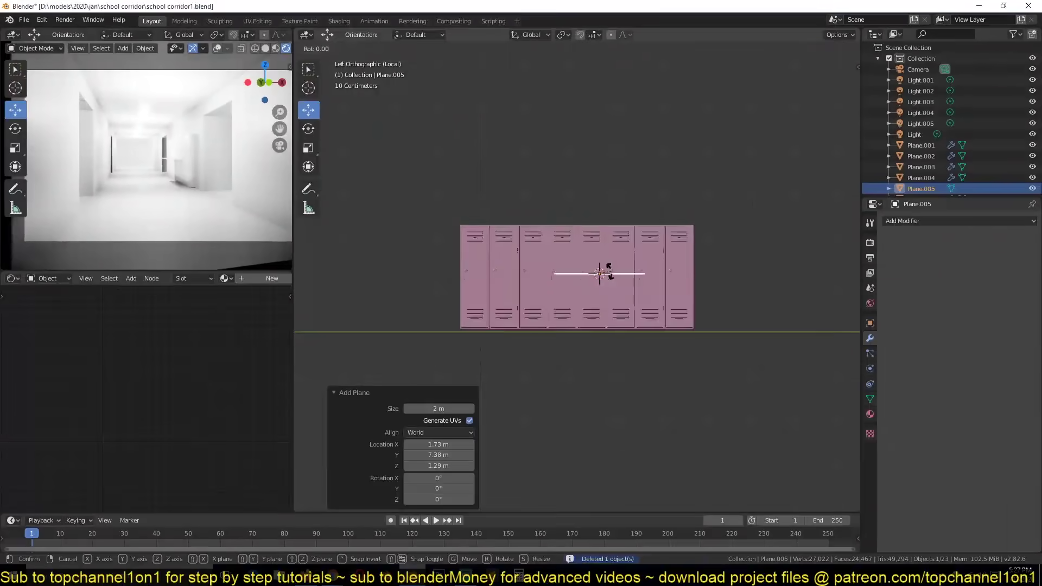
Step: Stand the new plane upright with a 90° rotation around Y
{"action": "key", "text": "r"}
{"action": "key", "text": "y"}
{"action": "key", "text": "9"}
{"action": "key", "text": "0"}
{"action": "key", "text": "Return"}
{"action": "key", "text": "Tab"}
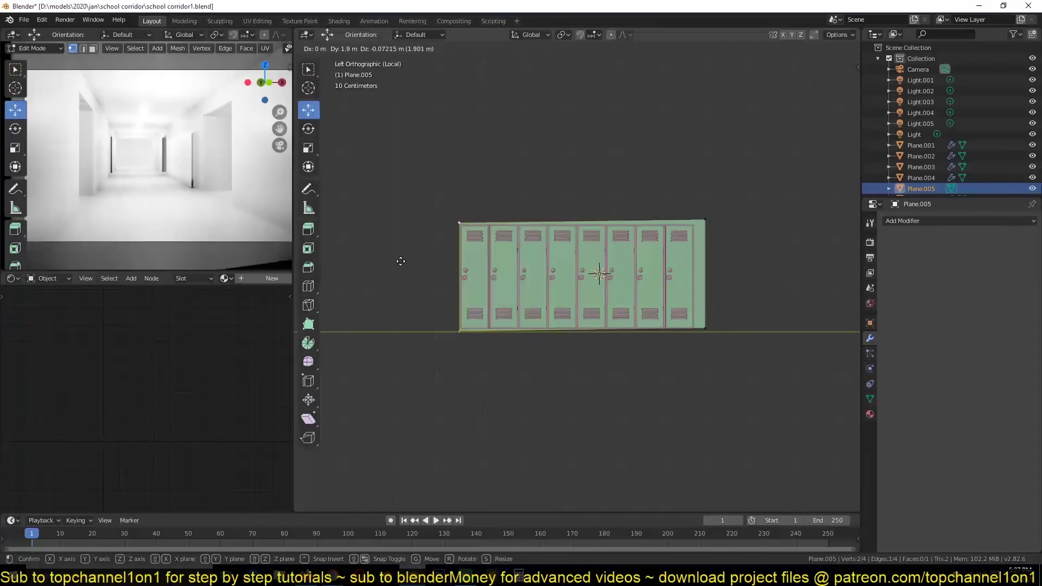
Step: Add a centred loop cut across the locker frame and bevel it into two edges
{"action": "key", "text": "Escape"}
{"action": "scroll", "coordinate": [568, 243], "scroll_direction": "up", "scroll_amount": 3}
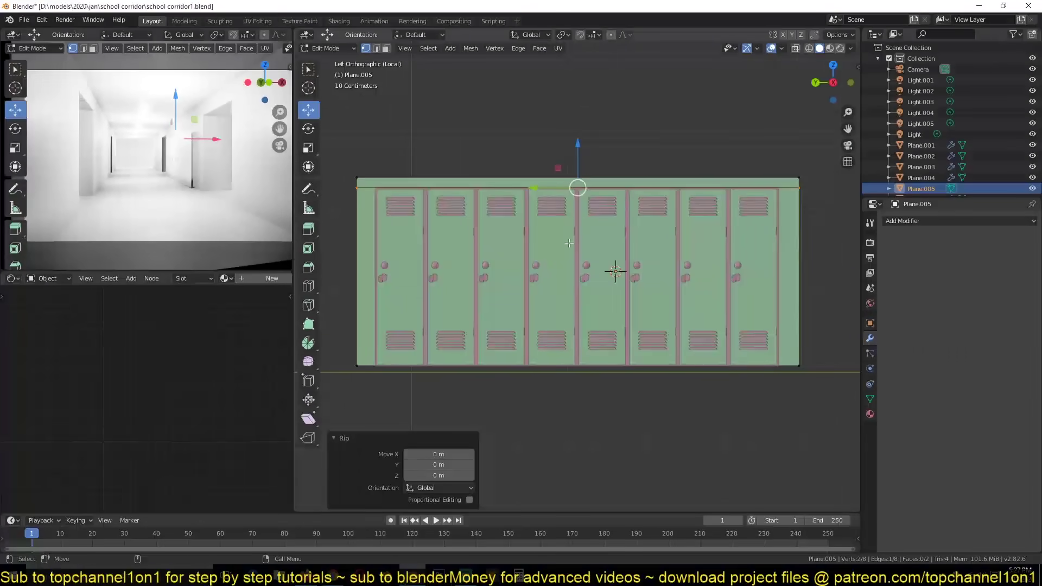
{"action": "left_click", "coordinate": [581, 209]}
{"action": "right_click", "coordinate": [581, 209]}
{"action": "key", "text": "ctrl+b"}
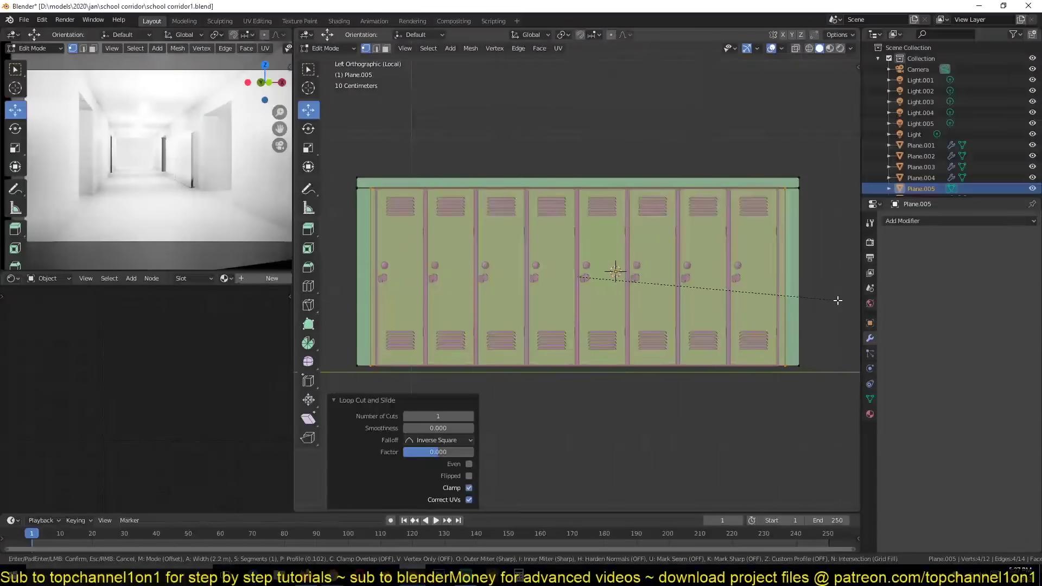
{"action": "left_click", "coordinate": [838, 300]}
Step: Select the whole frame mesh and save the file
{"action": "key", "text": "alt+a"}
{"action": "key", "text": "alt+a"}
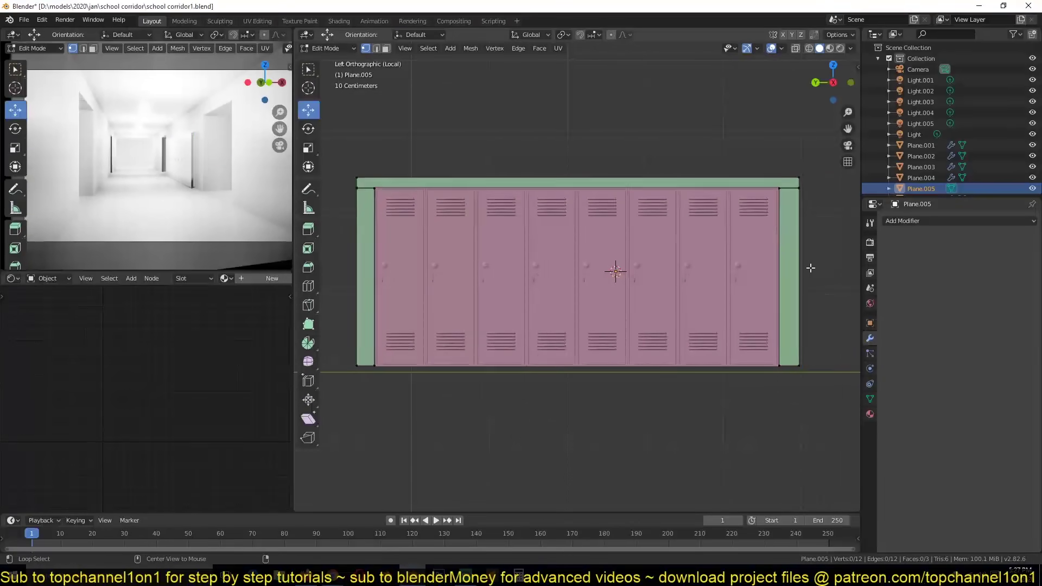
{"action": "left_click", "coordinate": [757, 228]}
{"action": "key", "text": "a"}
{"action": "middle_click_drag", "start_coordinate": [756, 227], "coordinate": [542, 307]}
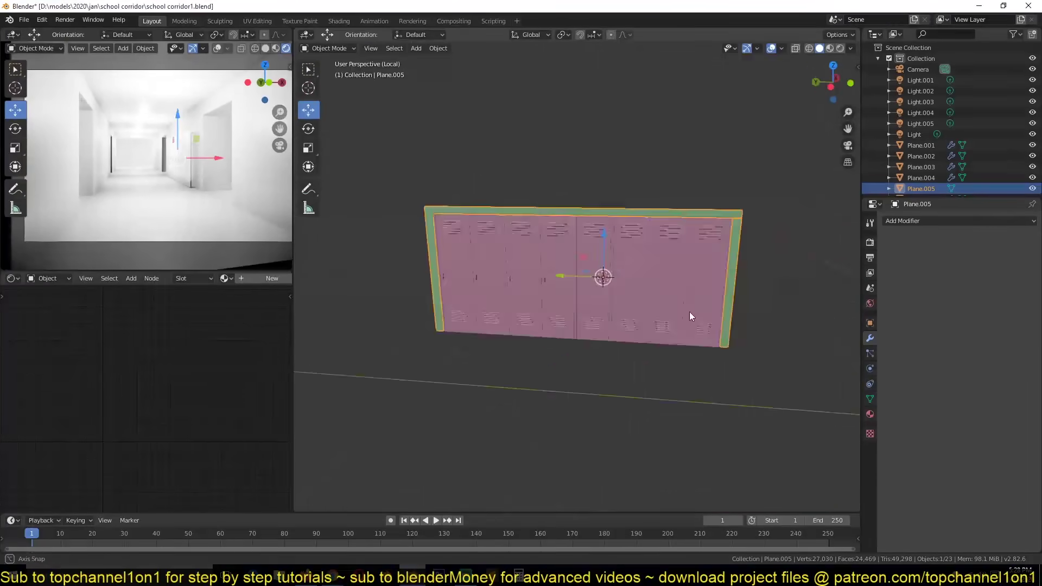
{"action": "key", "text": "ctrl+s"}
Step: Raise the frame's top corner vertices along Z to form the ledge
{"action": "left_click", "coordinate": [706, 239], "text": "shift"}
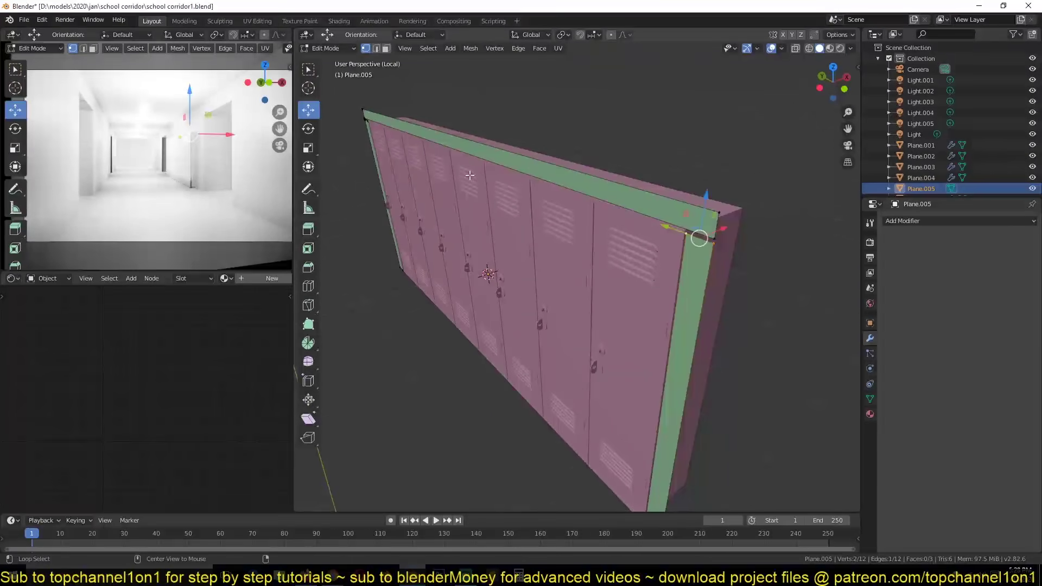
{"action": "middle_click_drag", "start_coordinate": [705, 239], "coordinate": [637, 284]}
{"action": "key", "text": "g"}
{"action": "key", "text": "z"}
{"action": "left_click", "coordinate": [637, 284]}
Step: Recalculate the frame normals outward and return to Object Mode
{"action": "key", "text": "a"}
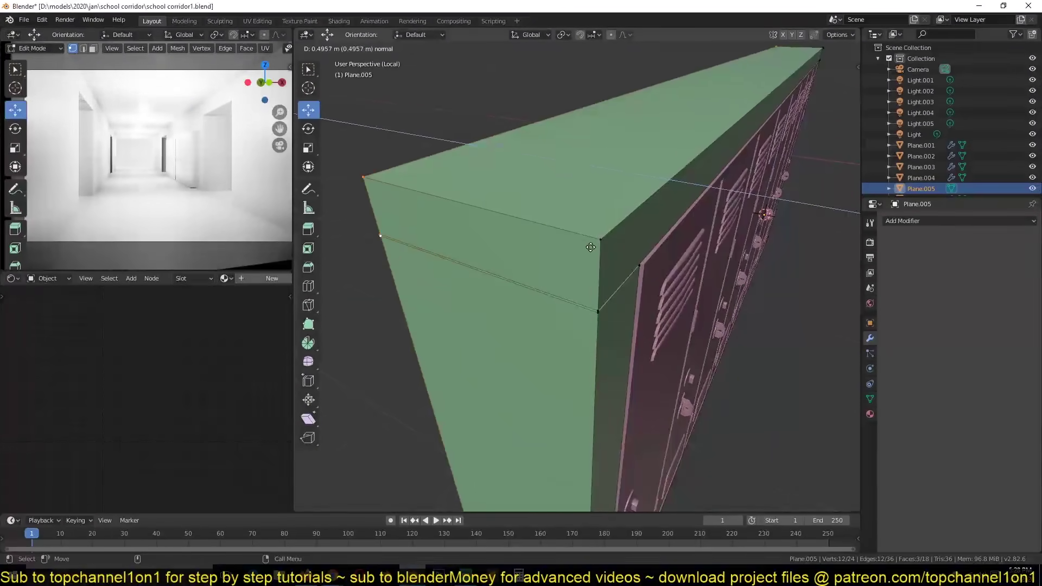
{"action": "key", "text": "shift+n"}
{"action": "key", "text": "Tab"}
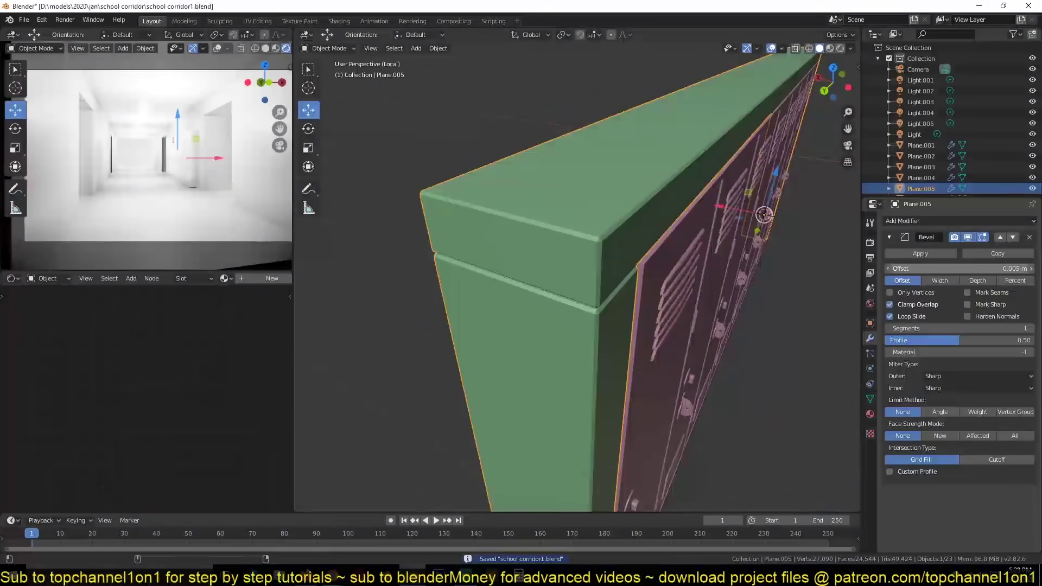
{"action": "left_click", "coordinate": [869, 399]}
{"action": "scroll", "coordinate": [580, 339], "scroll_direction": "down", "scroll_amount": 3}
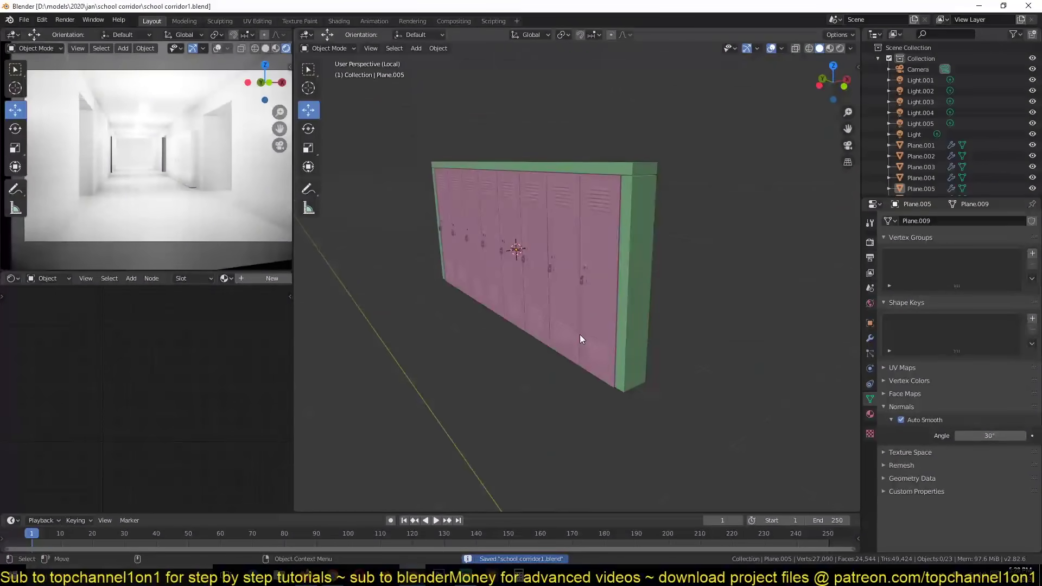
Step: Inspect the locker doors, then exit Local view and select the locker panel
{"action": "middle_click_drag", "start_coordinate": [579, 334], "coordinate": [581, 295]}
{"action": "scroll", "coordinate": [581, 294], "scroll_direction": "up", "scroll_amount": 3}
{"action": "middle_click_drag", "start_coordinate": [558, 329], "coordinate": [590, 265]}
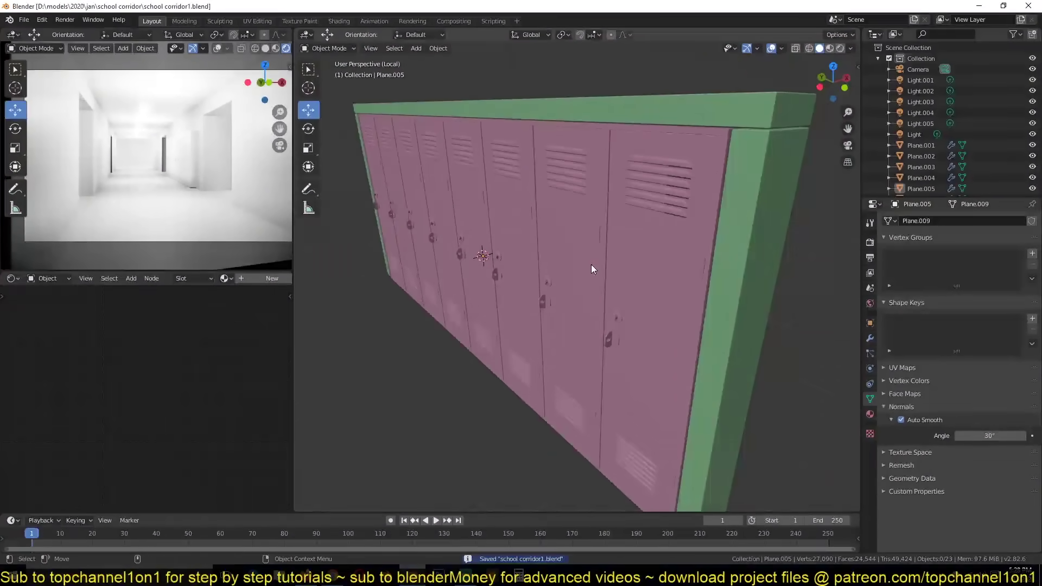
{"action": "key", "text": "KP_Divide"}
{"action": "left_click", "coordinate": [554, 281]}
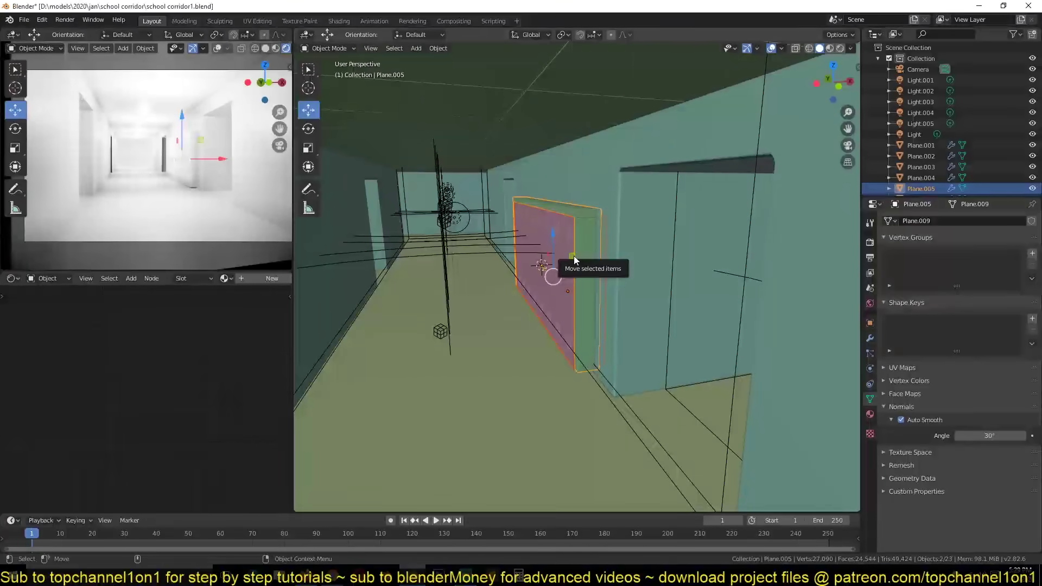
Step: Add a Mirror modifier to the lockers using Plane as the mirror object
{"action": "right_click", "coordinate": [574, 255]}
{"action": "key", "text": "ctrl+z"}
{"action": "left_click", "coordinate": [870, 338]}
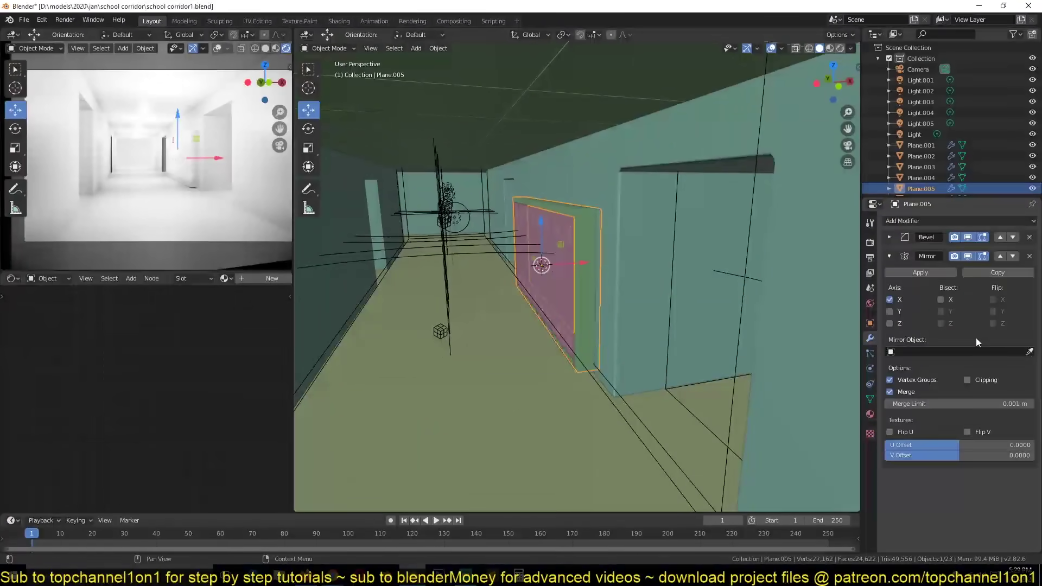
{"action": "left_click", "coordinate": [922, 221]}
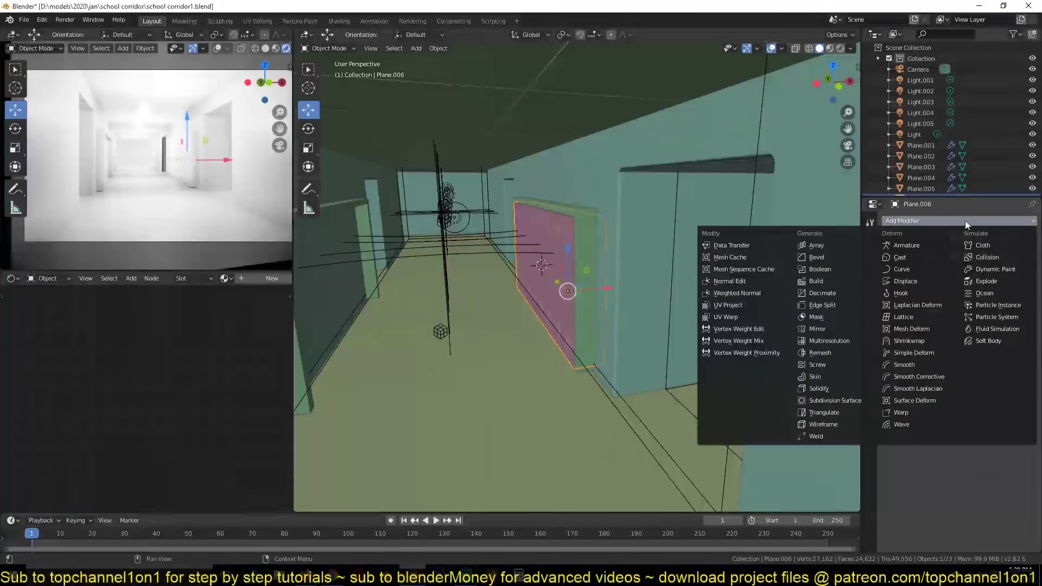
{"action": "key", "text": "ctrl+z"}
{"action": "left_click", "coordinate": [516, 340]}
Step: Duplicate the locker panels further down the corridor along Y
{"action": "middle_click_drag", "start_coordinate": [577, 232], "coordinate": [678, 352]}
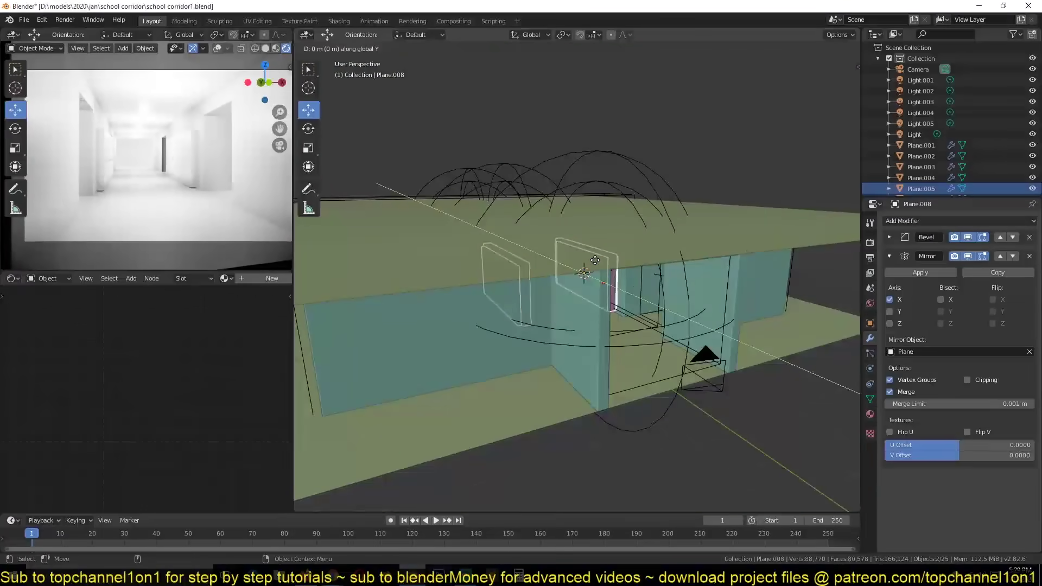
{"action": "key", "text": "shift+d"}
{"action": "key", "text": "y"}
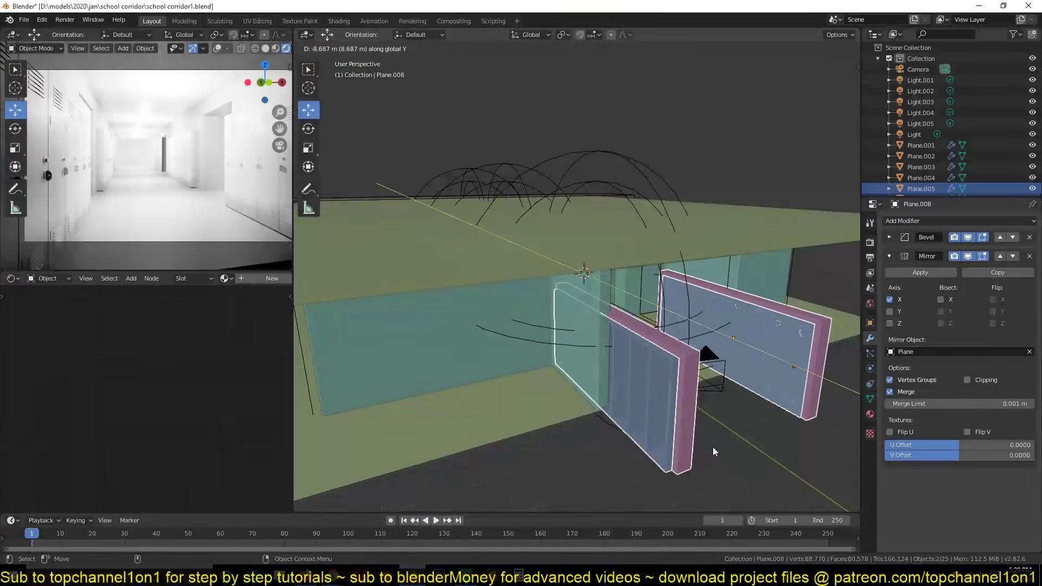
{"action": "left_click", "coordinate": [712, 447]}
{"action": "mouse_move", "coordinate": [711, 446]}
{"action": "middle_mouse_down"}
{"action": "mouse_move", "coordinate": [519, 213]}
{"action": "mouse_move", "coordinate": [529, 244]}
{"action": "middle_mouse_up"}
{"action": "key", "text": "y"}
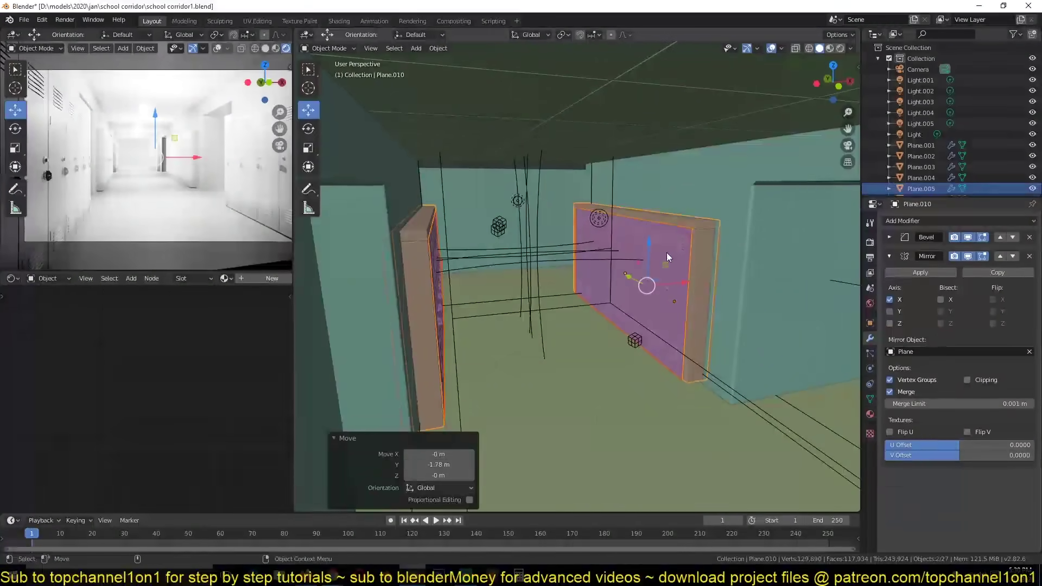
Step: Duplicate the two locker panels and turn the copies 90° for the crossing hall wall
{"action": "key", "text": "KP_7"}
{"action": "key", "text": "shift+d"}
{"action": "left_click", "coordinate": [727, 285]}
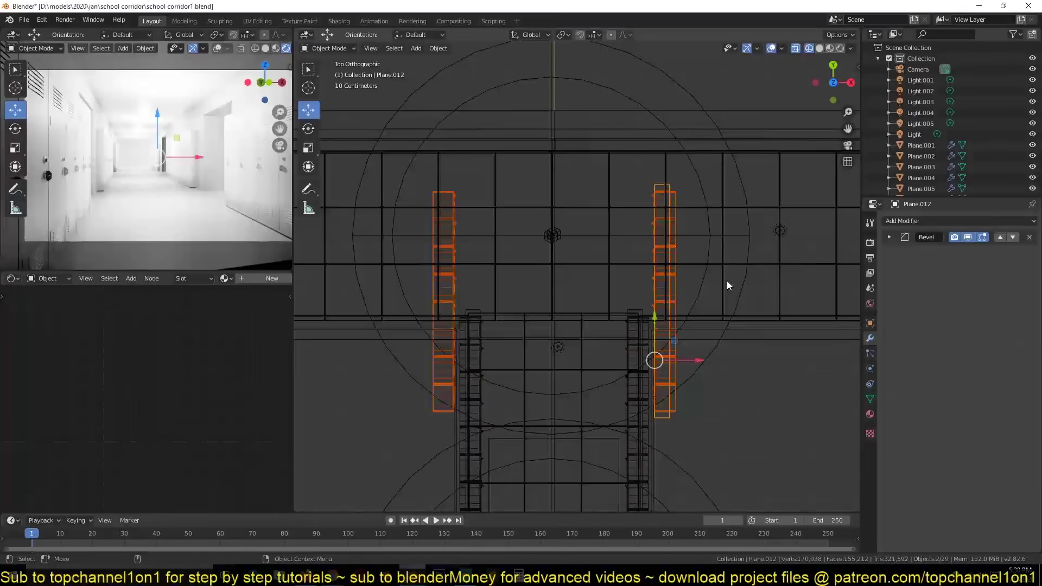
{"action": "type", "text": "r90"}
{"action": "key", "text": "Return"}
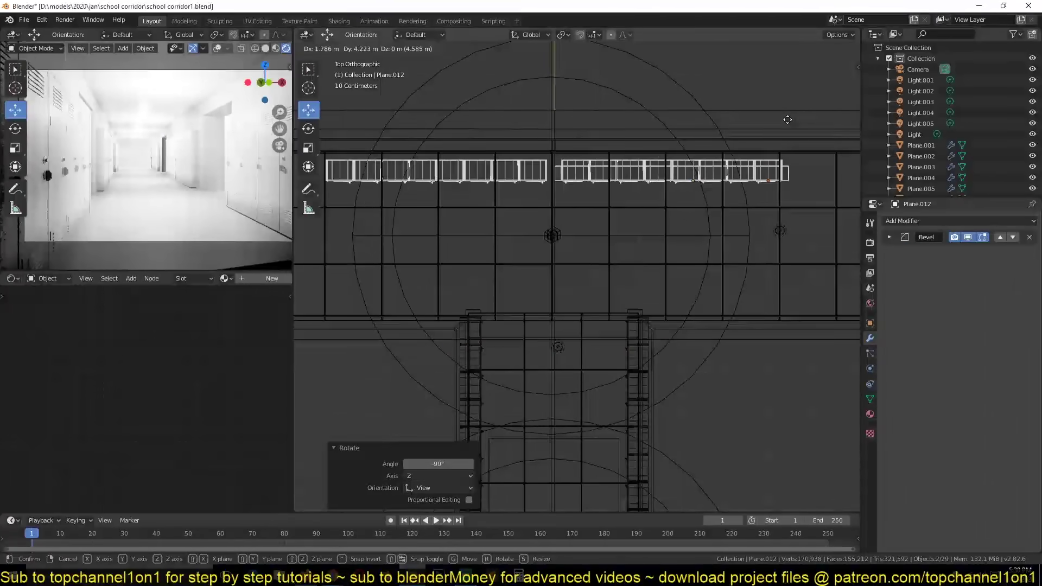
{"action": "key", "text": "ctrl+z"}
{"action": "key", "text": "ctrl+z"}
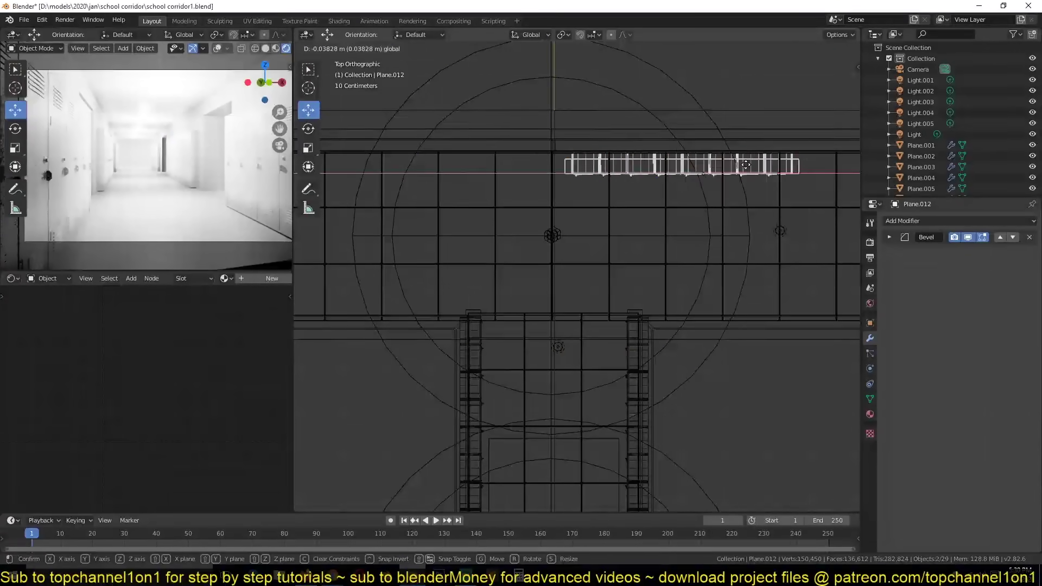
{"action": "left_click", "coordinate": [637, 167]}
Step: Slide the lockers along Y, reposition the ceiling light, view through the camera and save
{"action": "key", "text": "g"}
{"action": "key", "text": "y"}
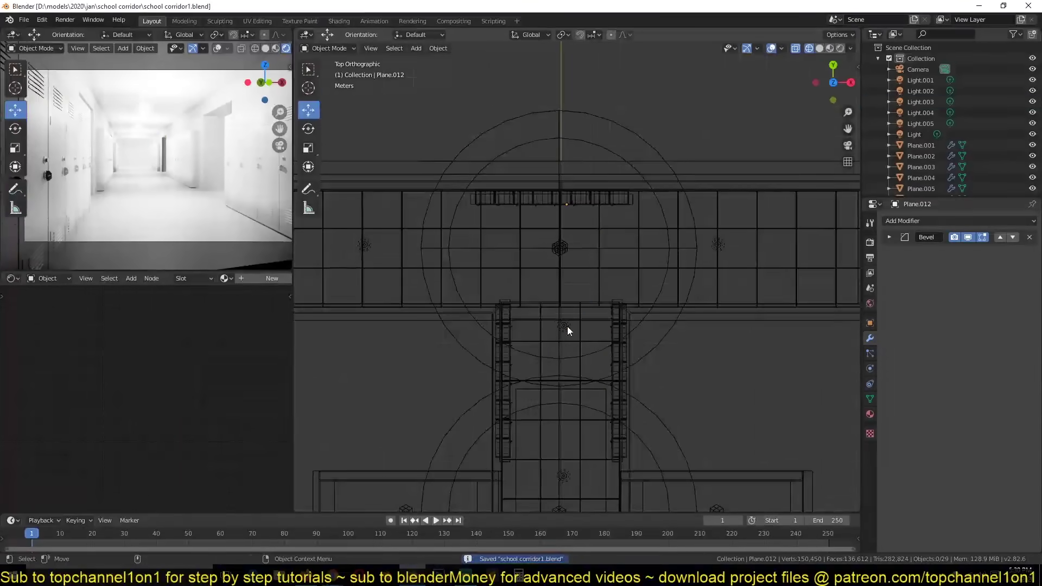
{"action": "left_click_drag", "start_coordinate": [568, 327], "coordinate": [633, 281]}
{"action": "mouse_move", "coordinate": [633, 281]}
{"action": "middle_mouse_down"}
{"action": "mouse_move", "coordinate": [619, 226]}
{"action": "mouse_move", "coordinate": [501, 157]}
{"action": "mouse_move", "coordinate": [533, 133]}
{"action": "middle_mouse_up"}
{"action": "key", "text": "KP_0"}
{"action": "key", "text": "ctrl+s"}
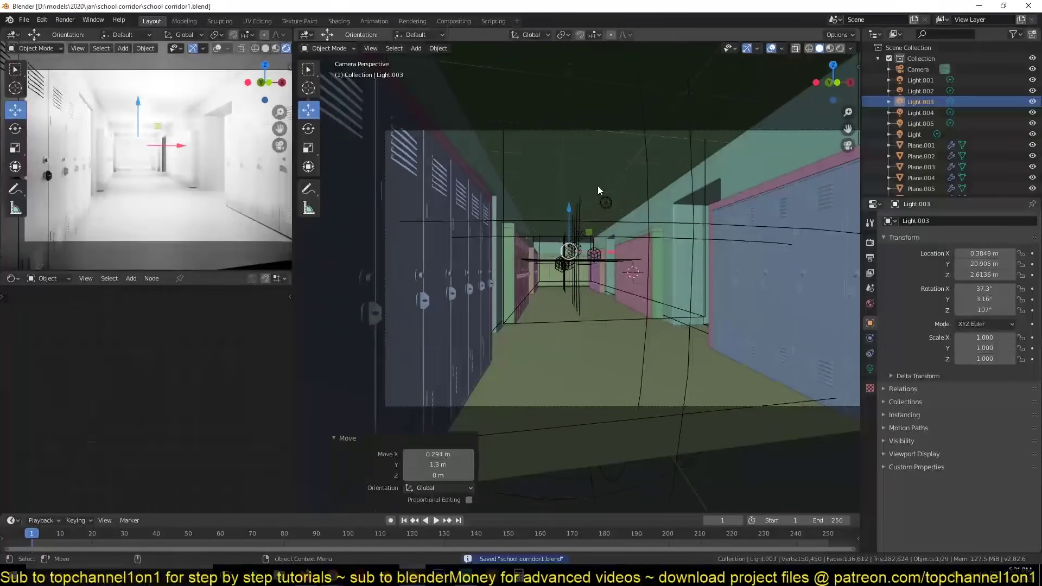
Step: Isolate the corridor wall and change its plaster texture Mapping scale
{"action": "left_click", "coordinate": [668, 181]}
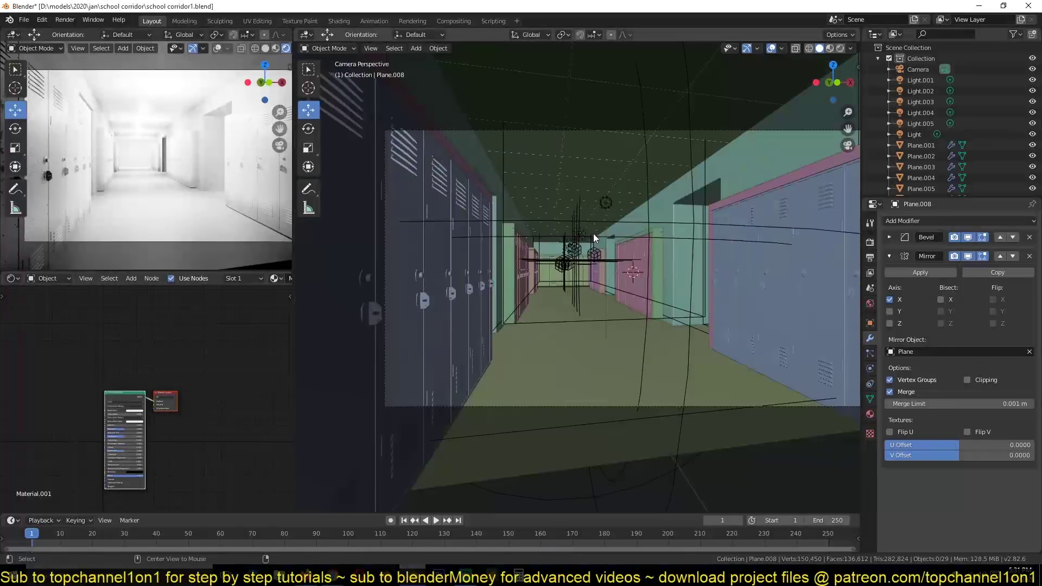
{"action": "left_click", "coordinate": [594, 234]}
{"action": "key", "text": "KP_Divide"}
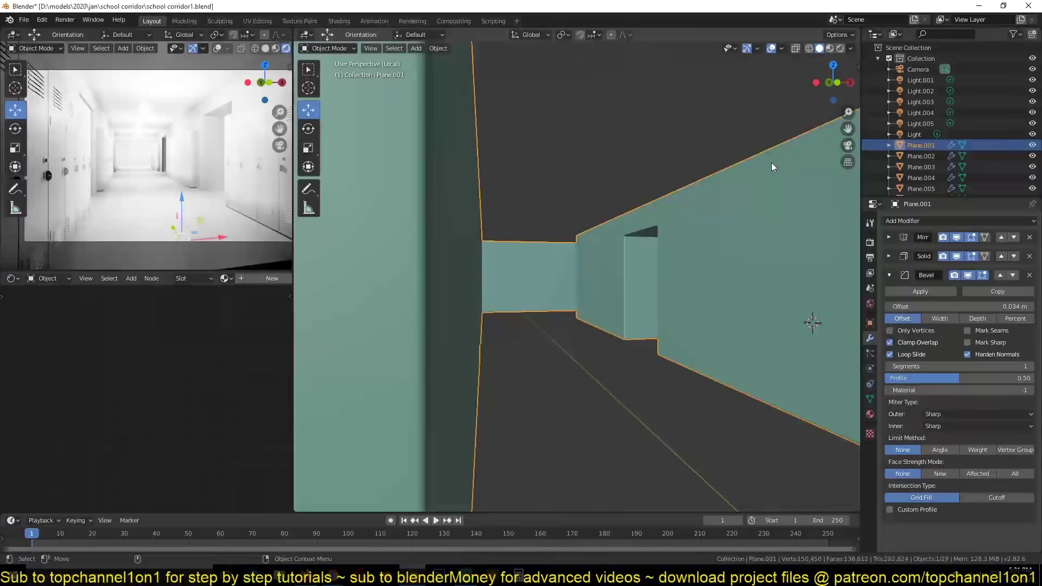
{"action": "scroll", "coordinate": [280, 279], "scroll_direction": "down", "scroll_amount": 3}
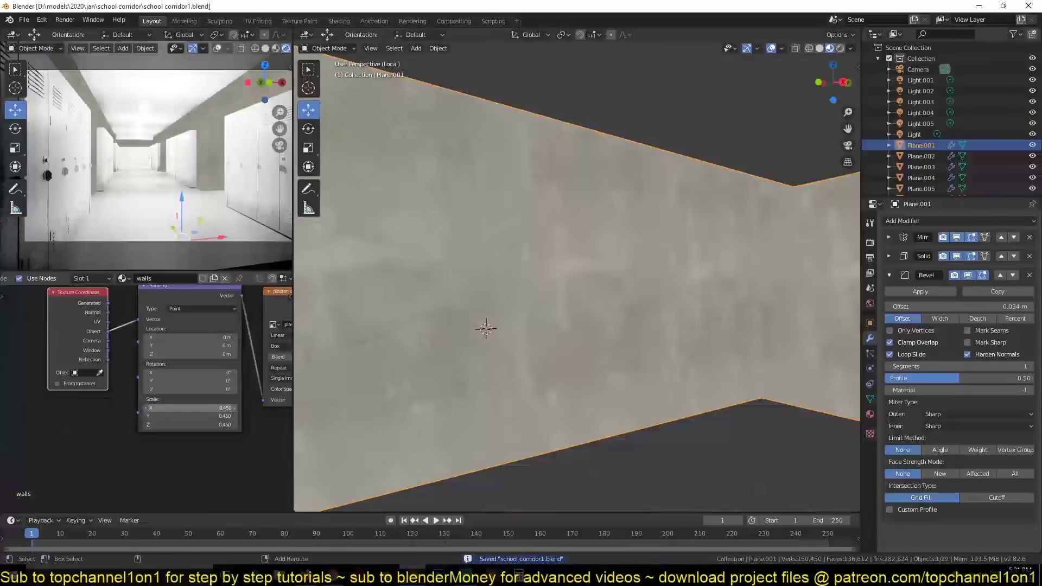
{"action": "key", "text": "BackSpace"}
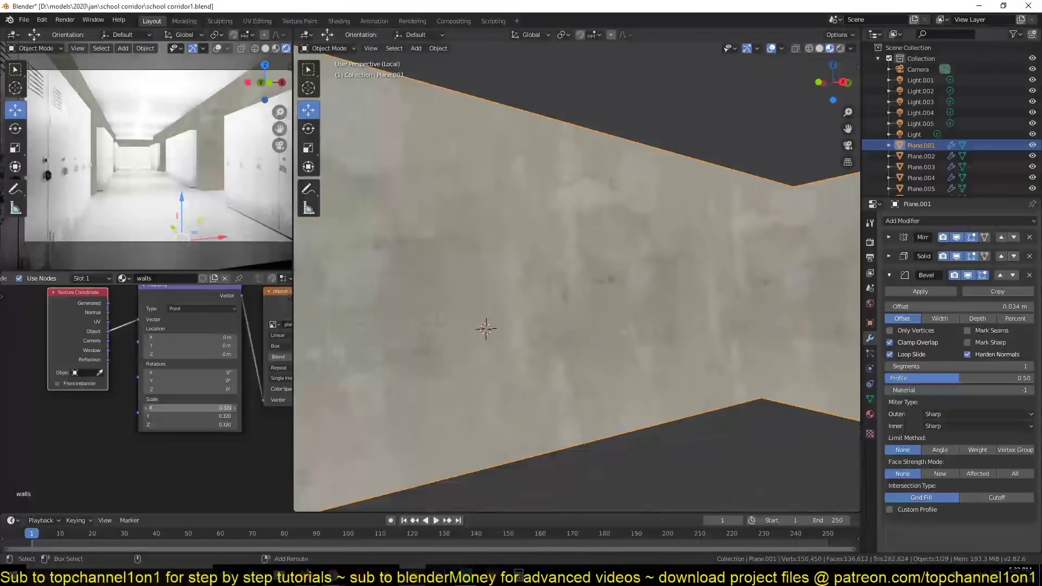
Step: Connect the plaster image colour into the wall shader and save
{"action": "middle_click_drag", "start_coordinate": [271, 304], "coordinate": [14, 335]}
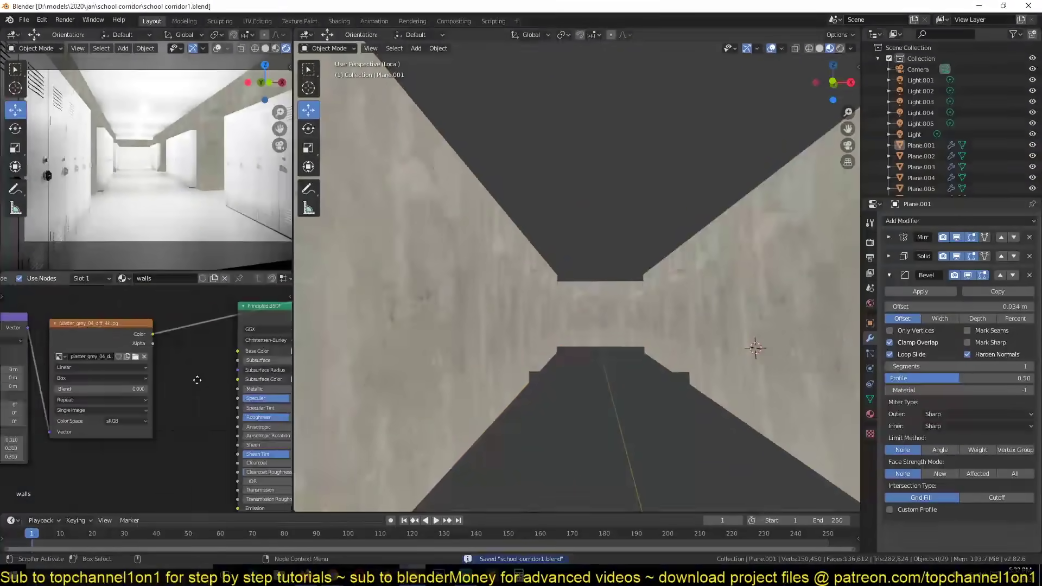
{"action": "left_click_drag", "start_coordinate": [111, 334], "coordinate": [197, 407]}
{"action": "middle_click_drag", "start_coordinate": [180, 381], "coordinate": [64, 382]}
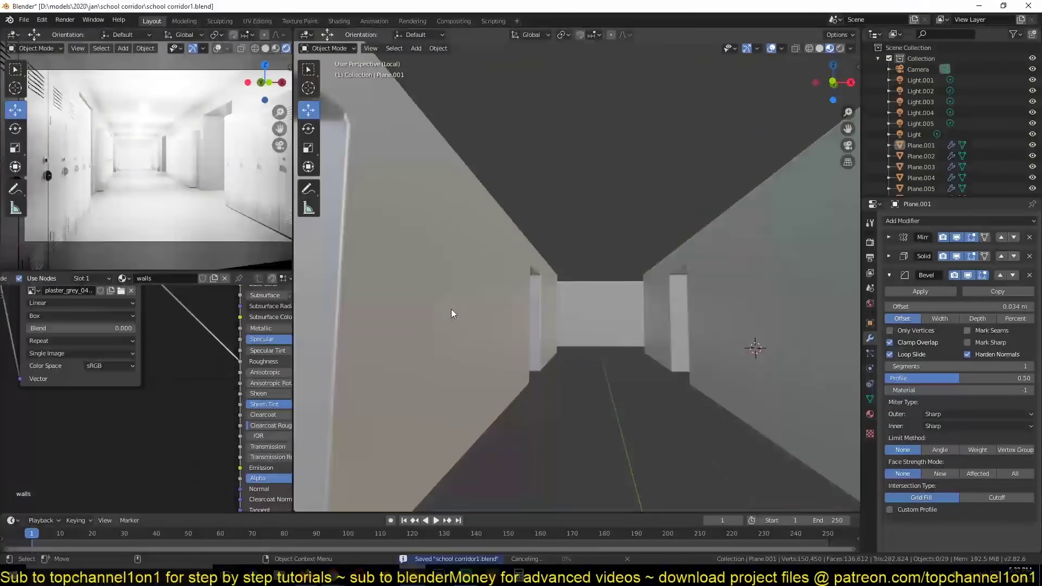
{"action": "key", "text": "ctrl+s"}
Step: Add a Bump node into the Principled Normal input with strength 0.117
{"action": "key", "text": "shift+a"}
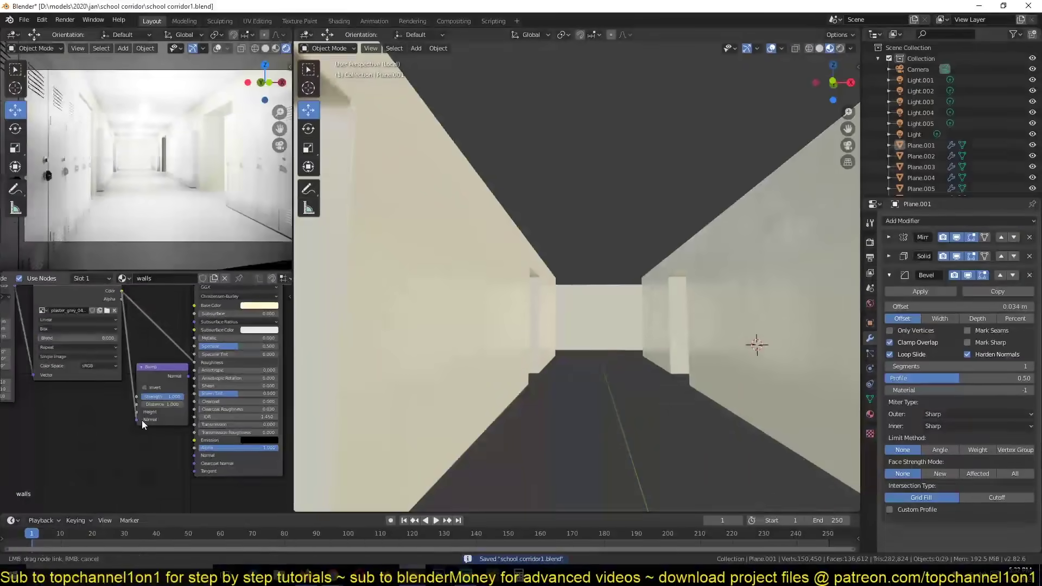
{"action": "left_click_drag", "start_coordinate": [195, 458], "coordinate": [195, 454]}
{"action": "scroll", "coordinate": [175, 360], "scroll_direction": "up", "scroll_amount": 2}
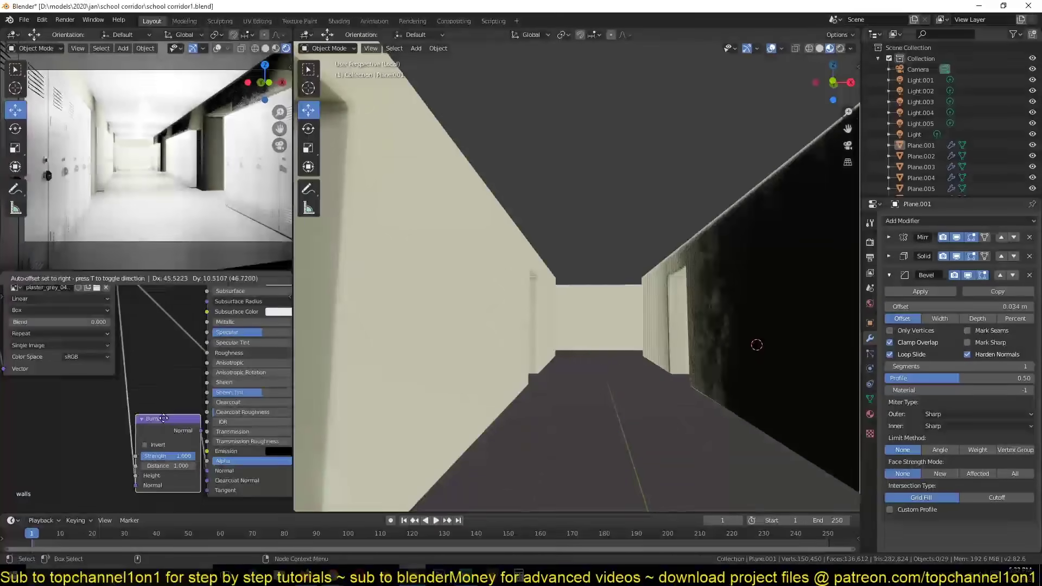
{"action": "type", "text": "0.117"}
{"action": "key", "text": "Return"}
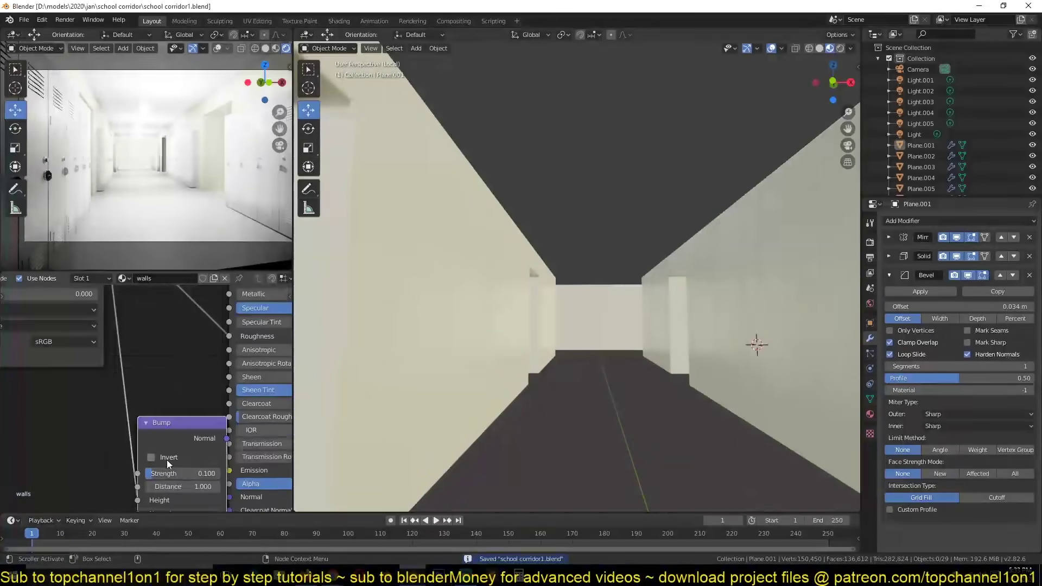
Step: Add a Math Add node with its value set to 0.14
{"action": "key", "text": "shift+a"}
{"action": "left_click", "coordinate": [240, 334]}
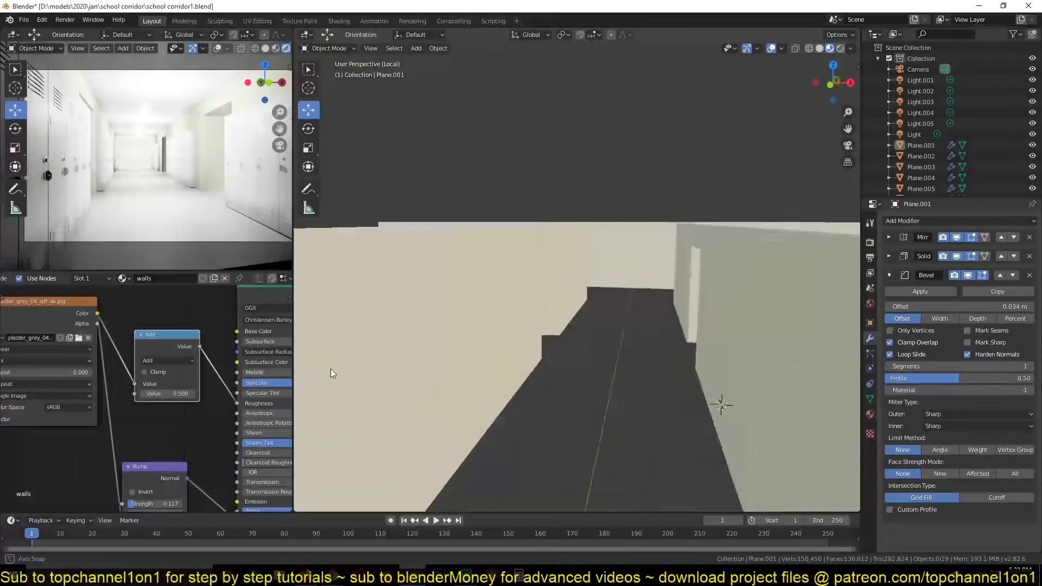
{"action": "left_click", "coordinate": [169, 393]}
{"action": "type", "text": "0.14"}
{"action": "key", "text": "Return"}
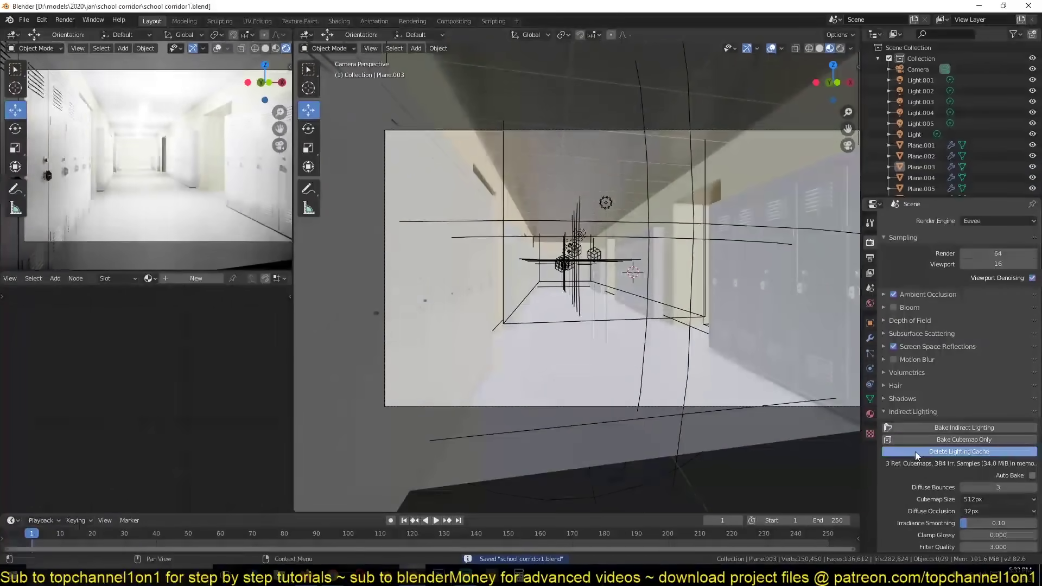
Step: Clear the baked lighting cache, apply the walls.001 material, and isolate the ceiling plane
{"action": "left_click", "coordinate": [917, 456]}
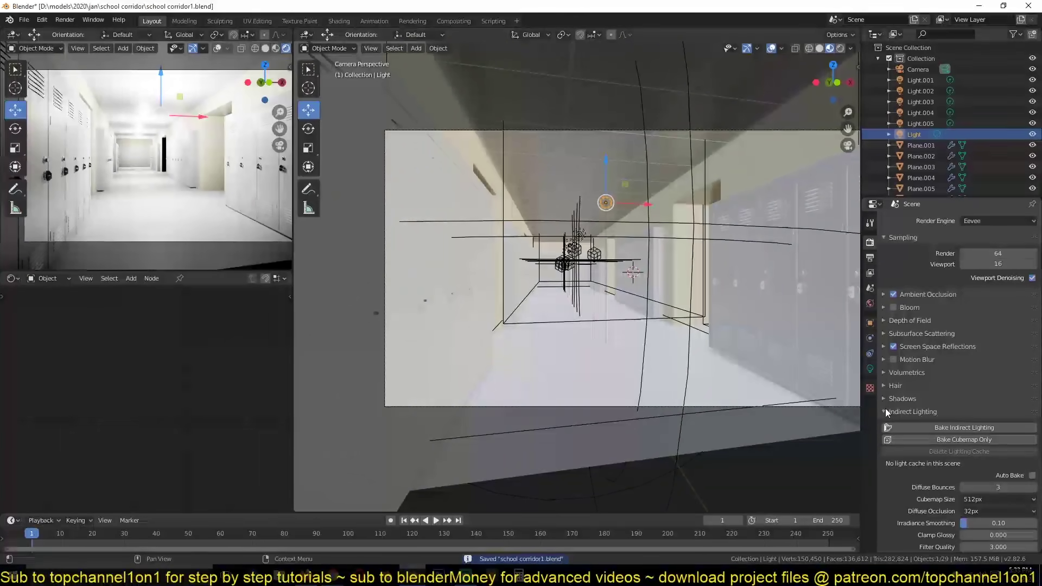
{"action": "left_click", "coordinate": [246, 315]}
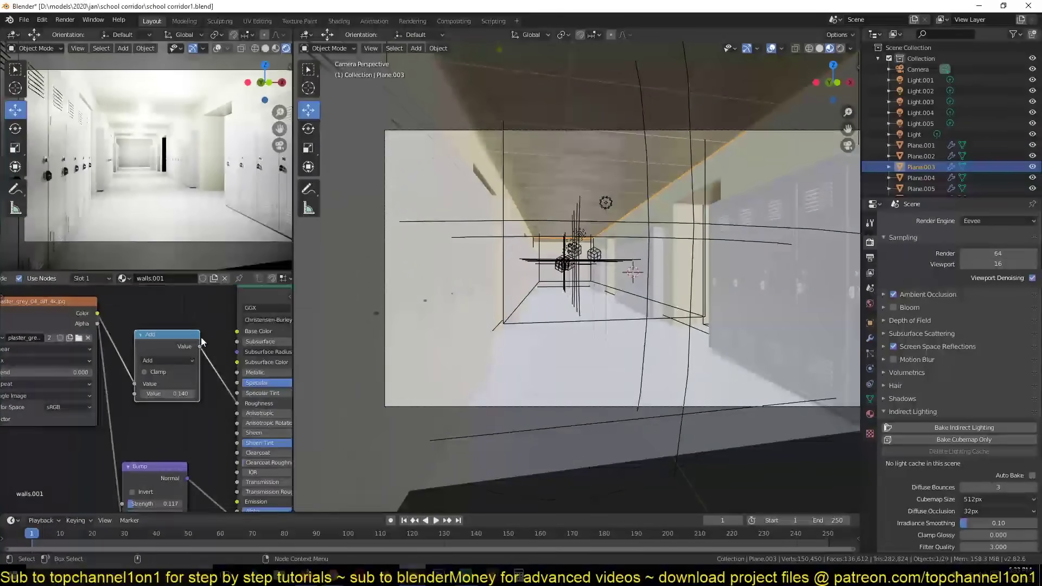
{"action": "key", "text": "KP_Divide"}
{"action": "middle_click_drag", "start_coordinate": [242, 338], "coordinate": [243, 314]}
{"action": "left_click", "coordinate": [243, 315]}
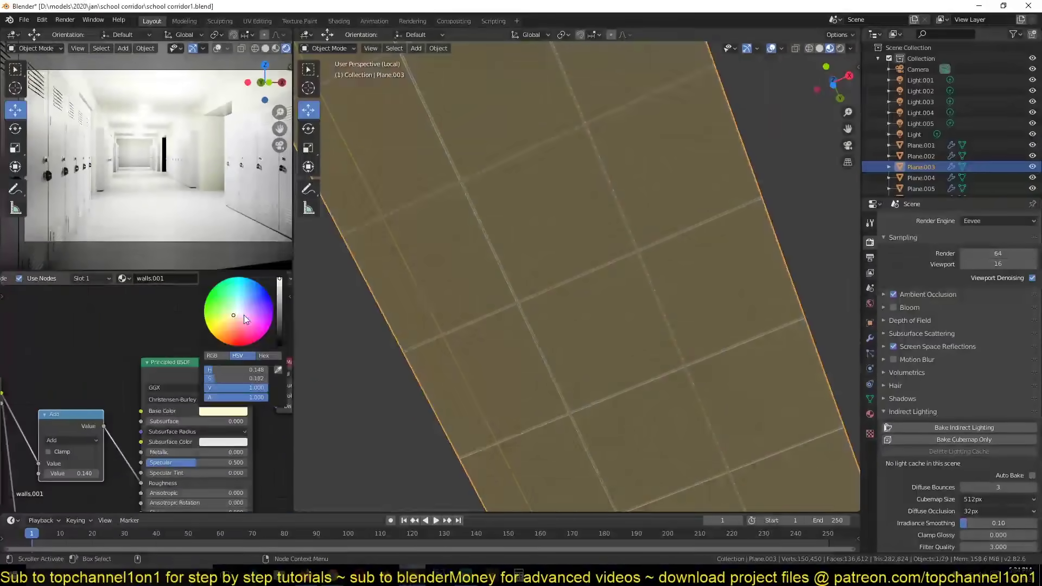
{"action": "scroll", "coordinate": [486, 258], "scroll_direction": "up", "scroll_amount": 5}
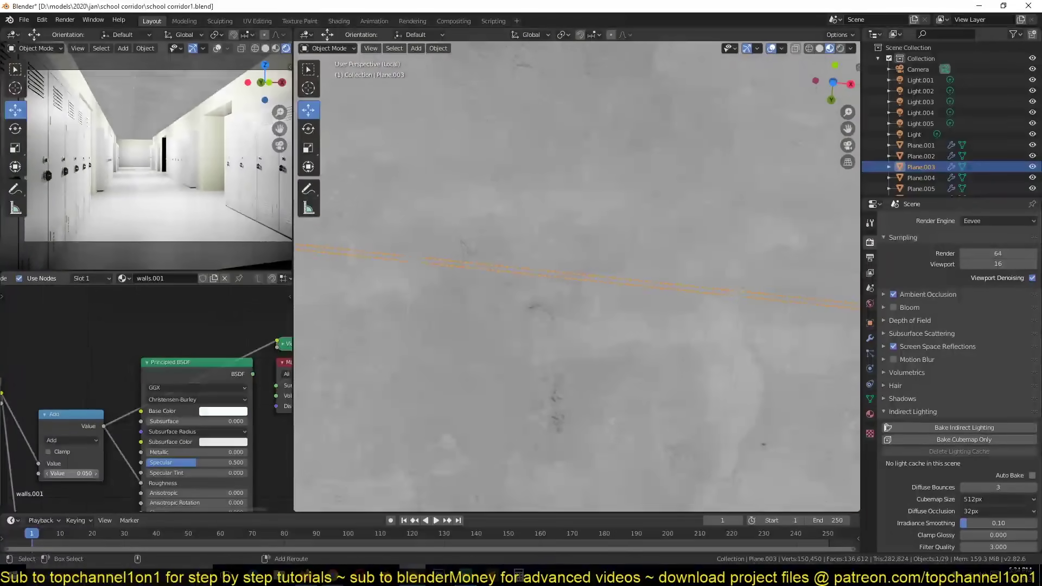
{"action": "mouse_move", "coordinate": [163, 407]}
{"action": "middle_mouse_down"}
{"action": "mouse_move", "coordinate": [242, 294]}
{"action": "mouse_move", "coordinate": [203, 317]}
{"action": "middle_mouse_up"}
{"action": "scroll", "coordinate": [454, 259], "scroll_direction": "down", "scroll_amount": 5}
Step: Add a second material slot with a new material on the ceiling plane
{"action": "middle_click_drag", "start_coordinate": [455, 259], "coordinate": [481, 351]}
{"action": "key", "text": "alt+a"}
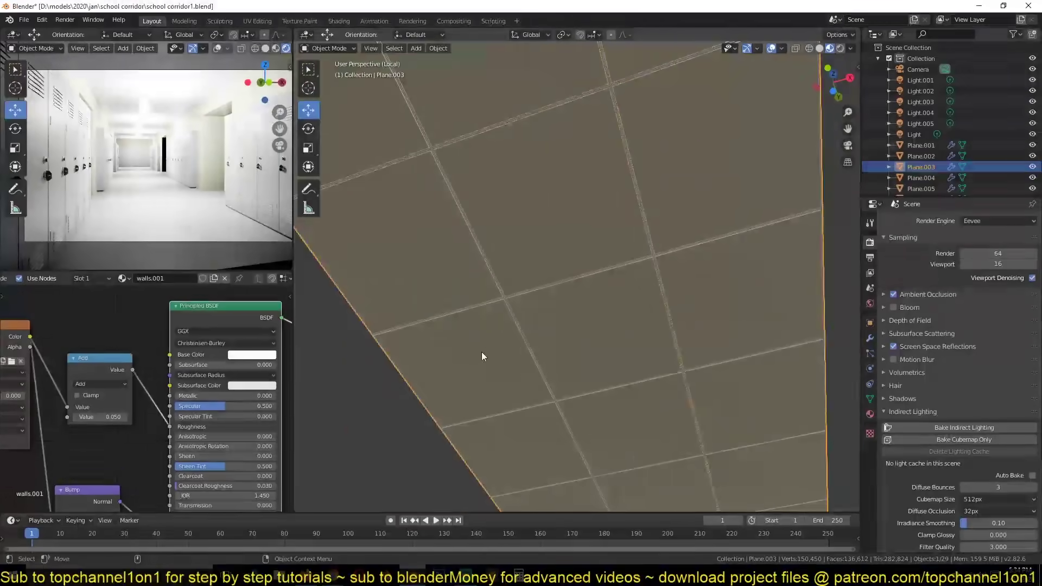
{"action": "left_click", "coordinate": [869, 415]}
{"action": "key", "text": "ctrl+s"}
{"action": "left_click", "coordinate": [1032, 221]}
{"action": "left_click", "coordinate": [962, 288]}
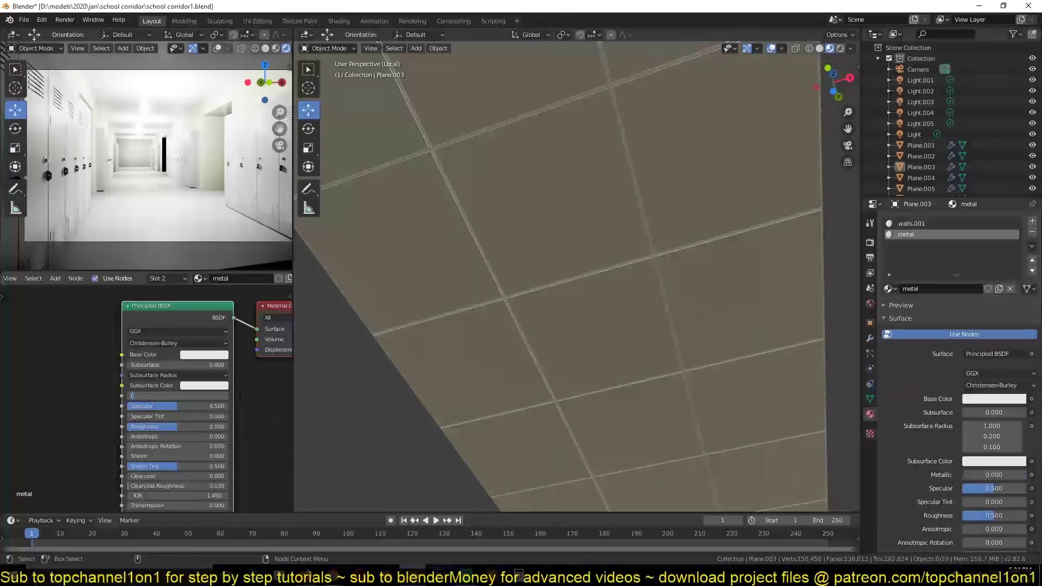
Step: Make the ceiling mesh single-user and apply its Array modifiers
{"action": "left_click", "coordinate": [543, 271]}
{"action": "key", "text": "Tab"}
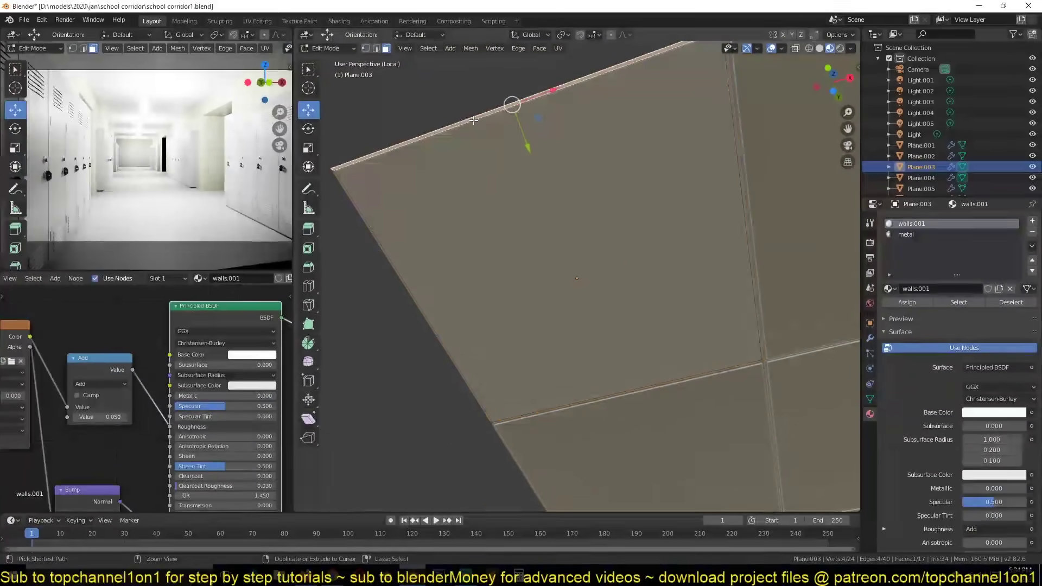
{"action": "key", "text": "Tab"}
{"action": "scroll", "coordinate": [633, 262], "scroll_direction": "down", "scroll_amount": 4}
{"action": "key", "text": "ctrl+s"}
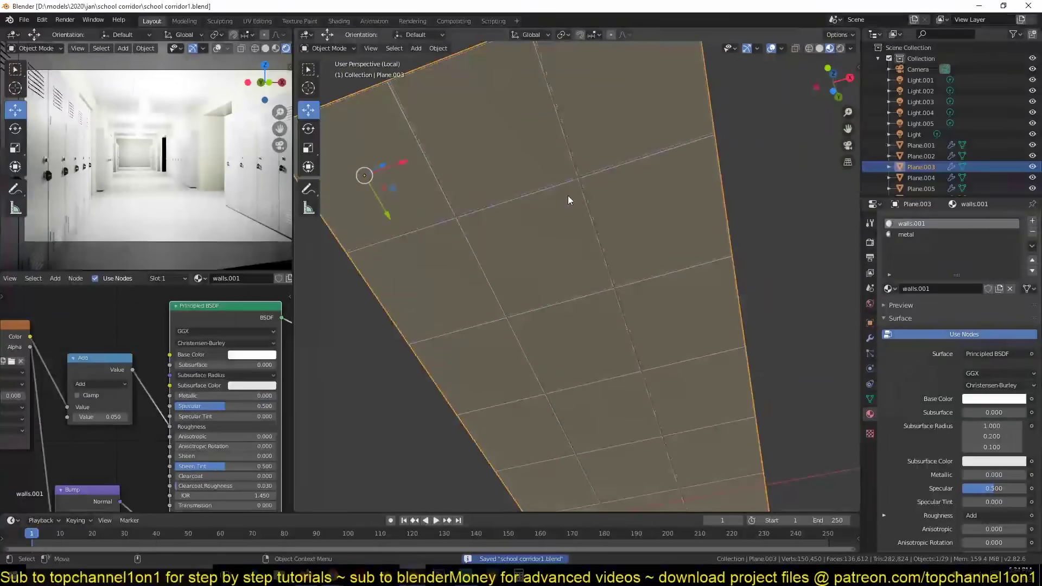
{"action": "left_click", "coordinate": [870, 339]}
{"action": "left_click", "coordinate": [907, 261]}
{"action": "left_click", "coordinate": [438, 48]}
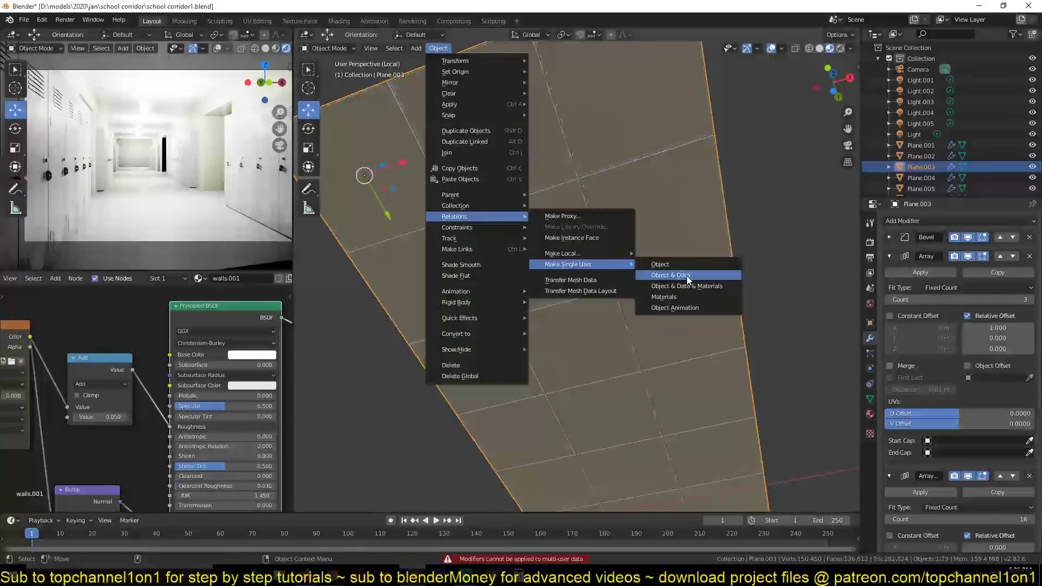
{"action": "left_click", "coordinate": [686, 276]}
{"action": "left_click", "coordinate": [920, 272]}
{"action": "left_click", "coordinate": [920, 272]}
Step: Select three ceiling tile faces in Edit Mode and assign them the new 'light' material
{"action": "key", "text": "Tab"}
{"action": "left_click", "coordinate": [549, 261]}
{"action": "scroll", "coordinate": [605, 282], "scroll_direction": "up", "scroll_amount": 3}
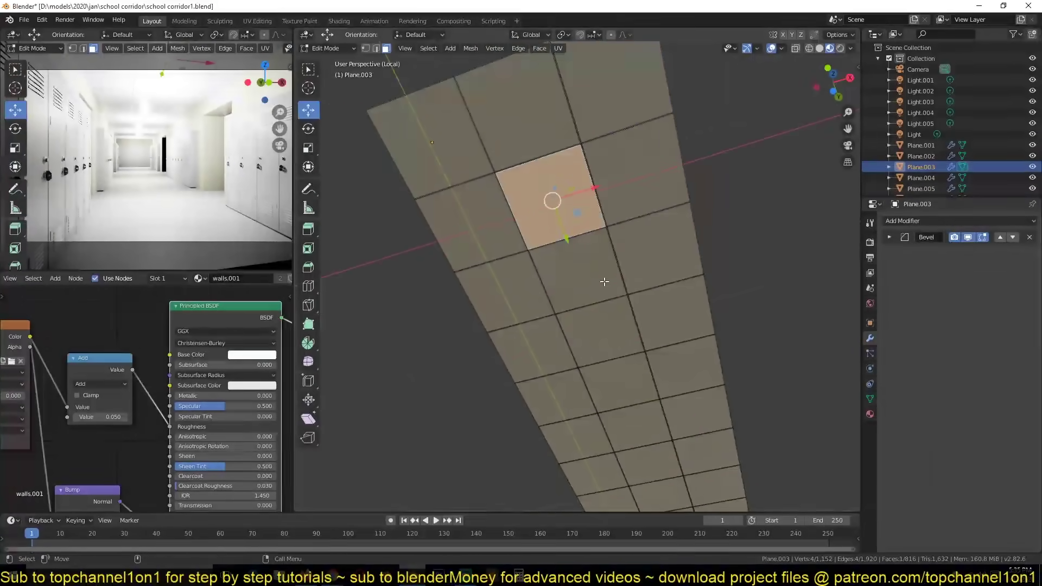
{"action": "middle_click_drag", "start_coordinate": [645, 364], "coordinate": [602, 304], "text": "shift"}
{"action": "left_click", "coordinate": [593, 242], "text": "ctrl"}
{"action": "middle_click_drag", "start_coordinate": [593, 241], "coordinate": [569, 180], "text": "shift"}
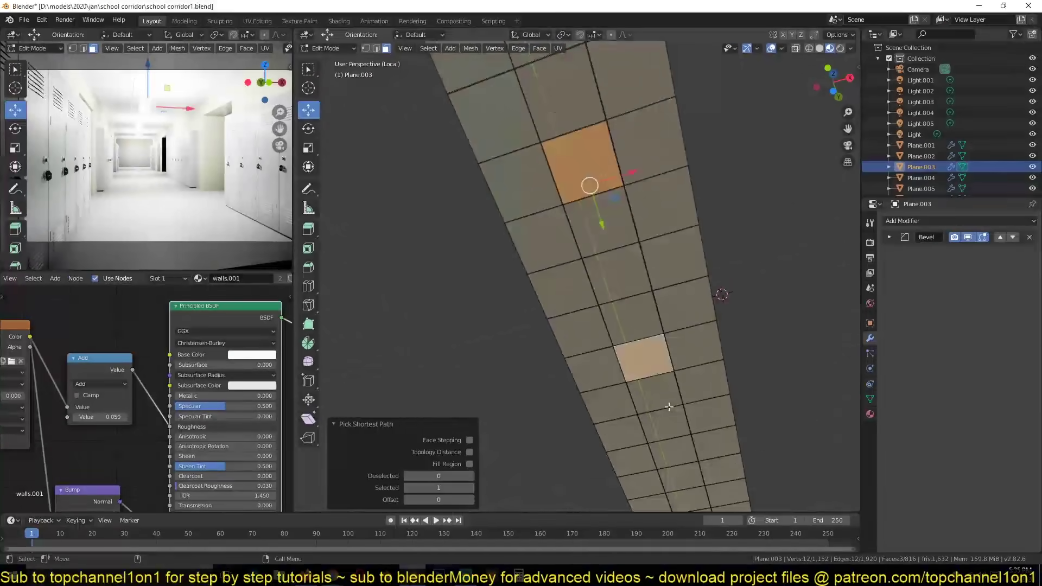
{"action": "left_click", "coordinate": [654, 382], "text": "ctrl"}
{"action": "left_click", "coordinate": [870, 414]}
{"action": "left_click", "coordinate": [904, 246]}
{"action": "left_click", "coordinate": [920, 289]}
{"action": "type", "text": "ligh"}
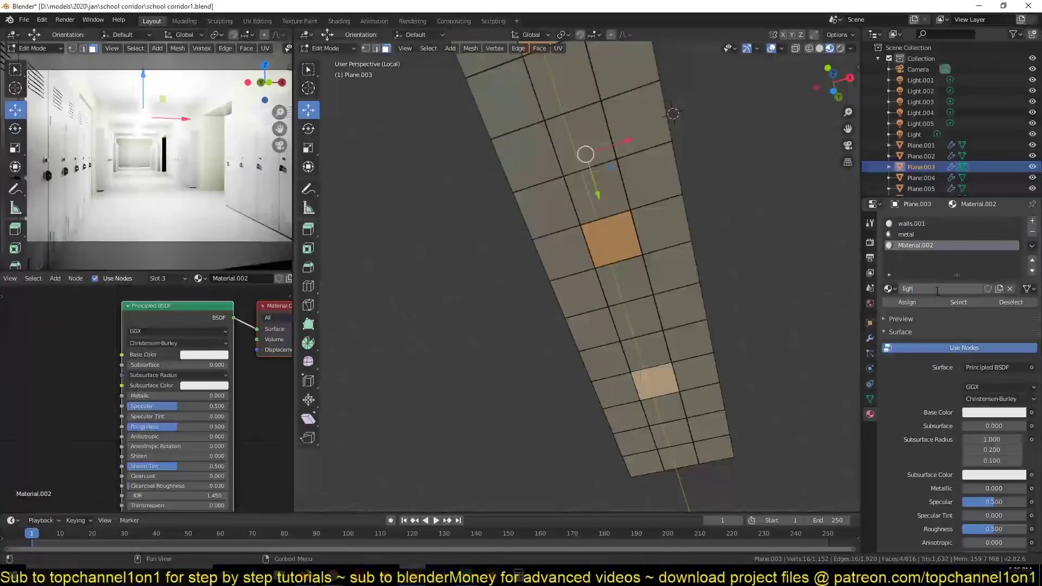
{"action": "key", "text": "Tab"}
{"action": "key", "text": "ctrl+s"}
Step: Mix a Translucent BSDF into the light material through a Mix Shader at factor 0.842
{"action": "middle_click_drag", "start_coordinate": [179, 415], "coordinate": [189, 363]}
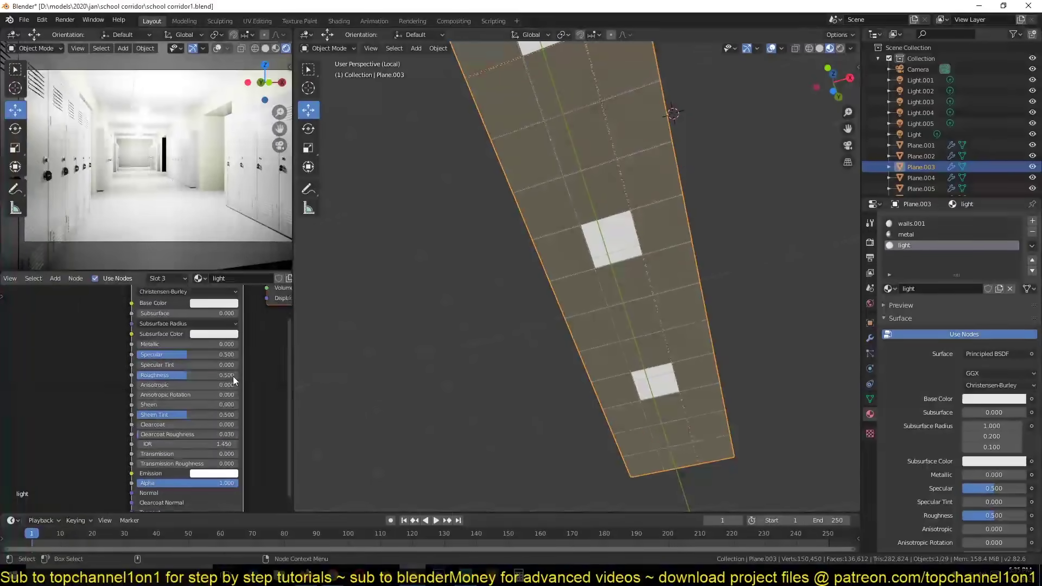
{"action": "middle_click_drag", "start_coordinate": [542, 348], "coordinate": [585, 366]}
{"action": "key", "text": "ctrl+s"}
{"action": "key", "text": "shift+a"}
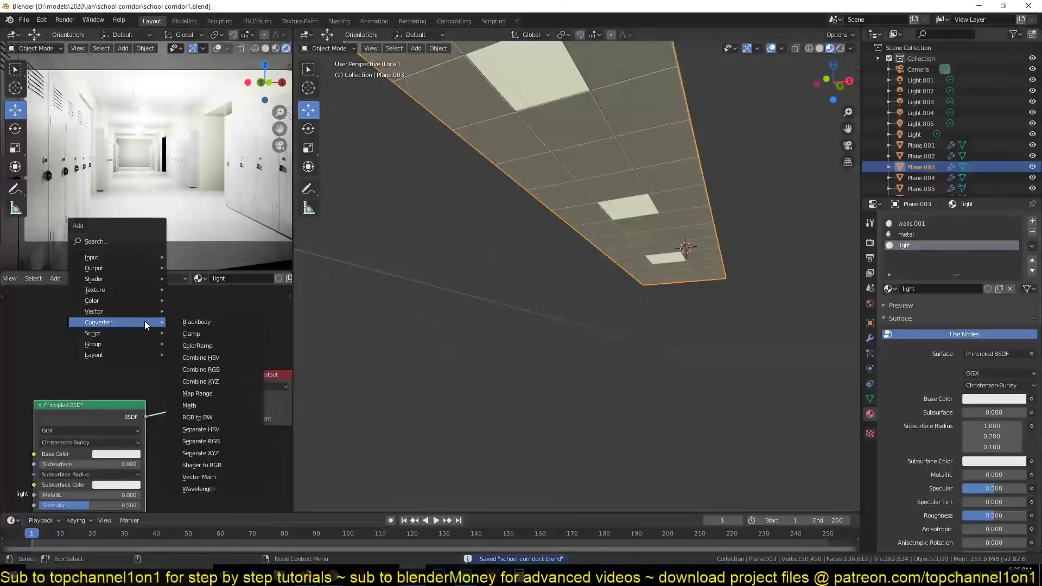
{"action": "left_click", "coordinate": [205, 422]}
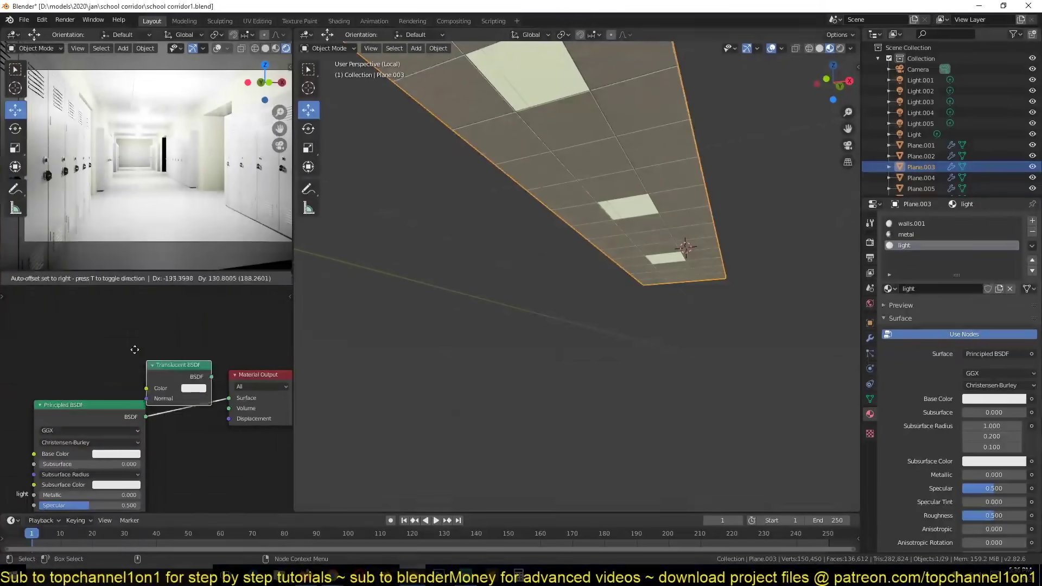
{"action": "left_click_drag", "start_coordinate": [245, 376], "coordinate": [229, 398]}
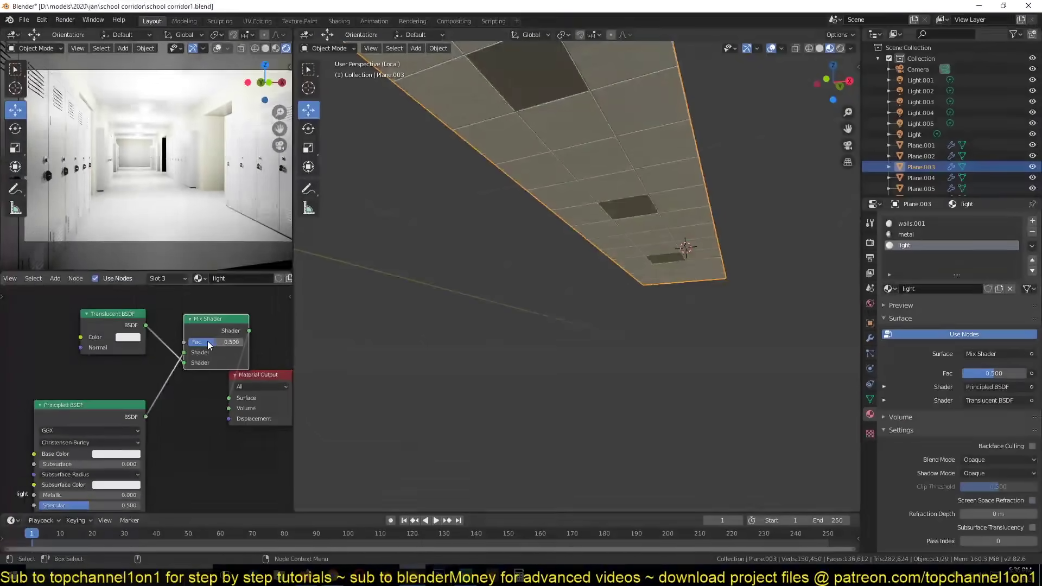
{"action": "key", "text": "KP_0"}
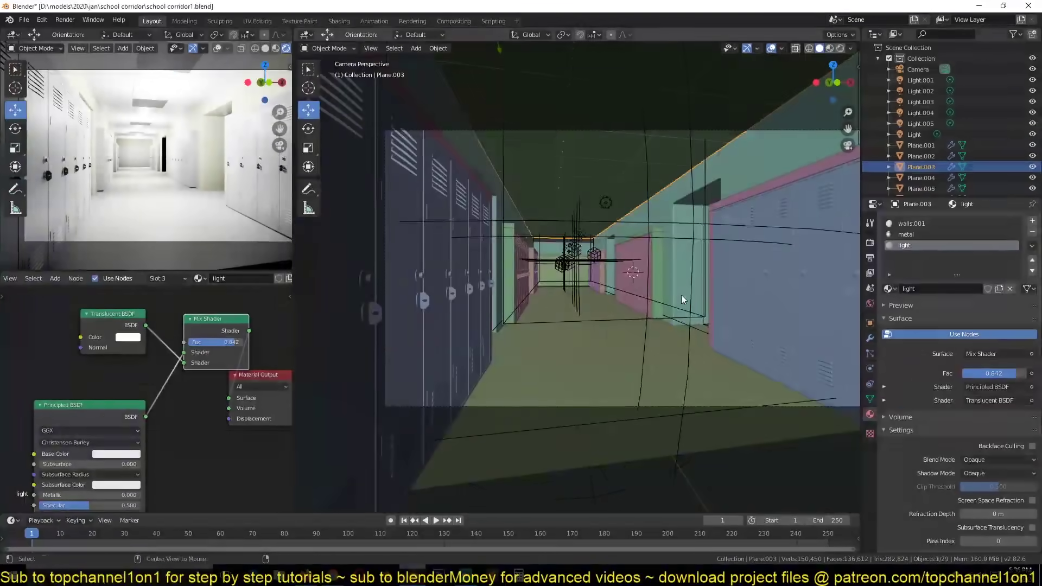
{"action": "left_click", "coordinate": [606, 203]}
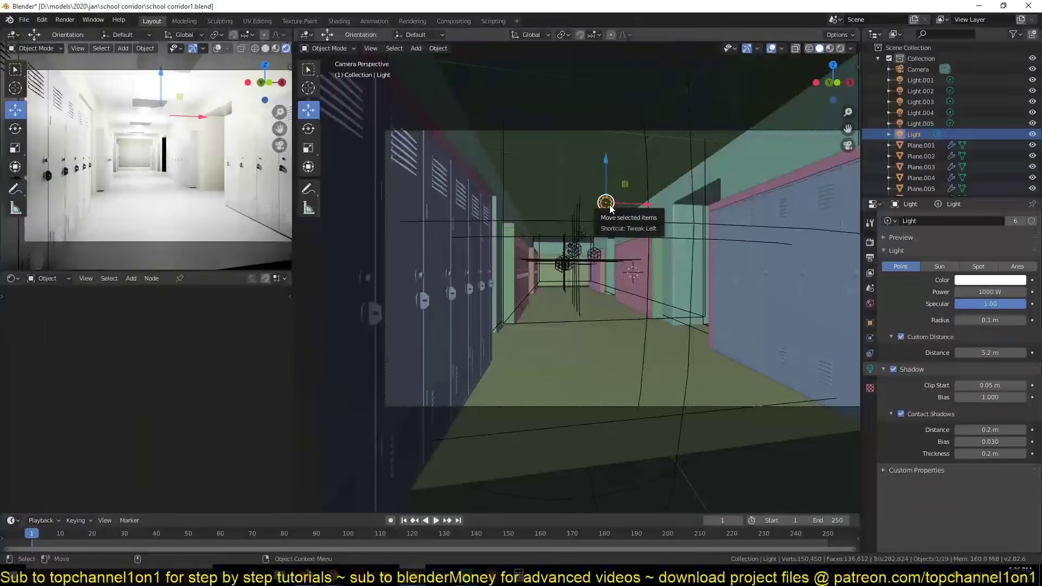
Step: Select all corridor lights, raise them along Z, and tint them warm cream
{"action": "key", "text": "shift+g"}
{"action": "left_click", "coordinate": [610, 204]}
{"action": "key", "text": "g"}
{"action": "key", "text": "z"}
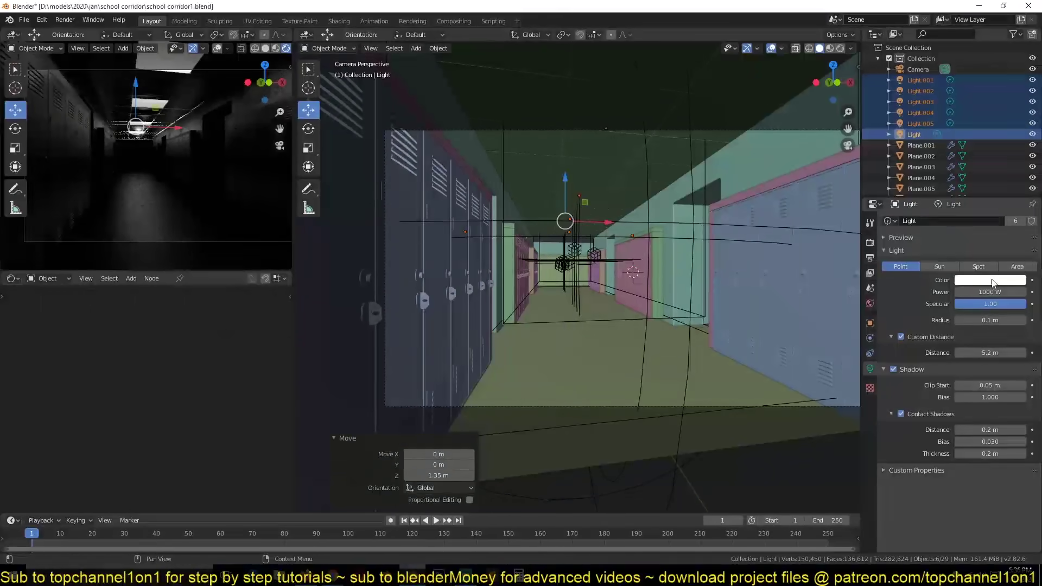
{"action": "left_click", "coordinate": [993, 280]}
{"action": "left_click", "coordinate": [974, 179]}
Step: Clear the lights' rotation and lower them 0.367 m, trying Area and Point light types
{"action": "left_click", "coordinate": [1017, 266]}
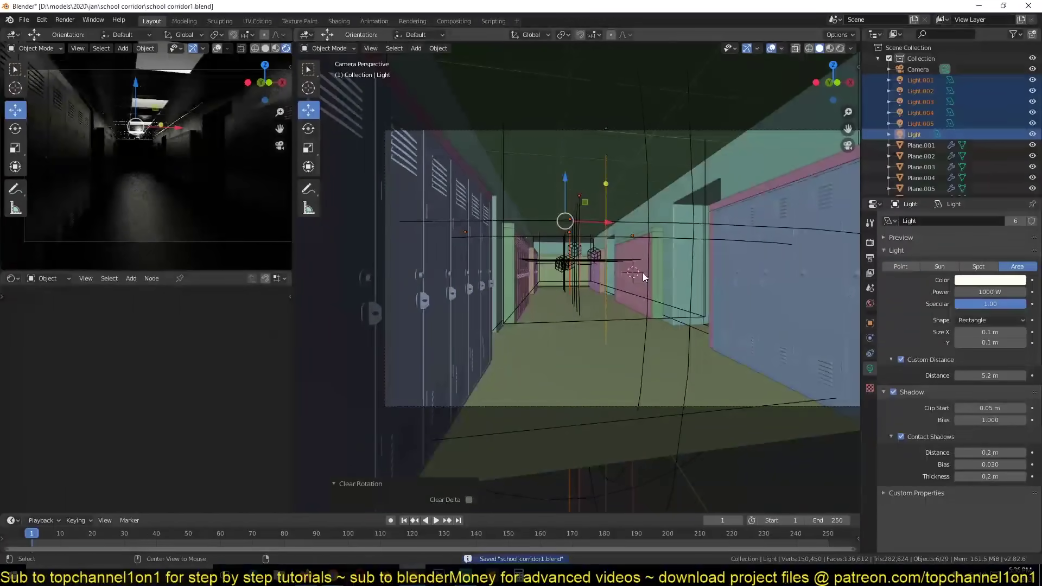
{"action": "key", "text": "shift+z"}
{"action": "key", "text": "alt+r"}
{"action": "mouse_move", "coordinate": [643, 272]}
{"action": "middle_mouse_down"}
{"action": "mouse_move", "coordinate": [519, 250]}
{"action": "mouse_move", "coordinate": [578, 262]}
{"action": "middle_mouse_up"}
{"action": "key", "text": "shift+z"}
{"action": "key", "text": "g"}
{"action": "key", "text": "z"}
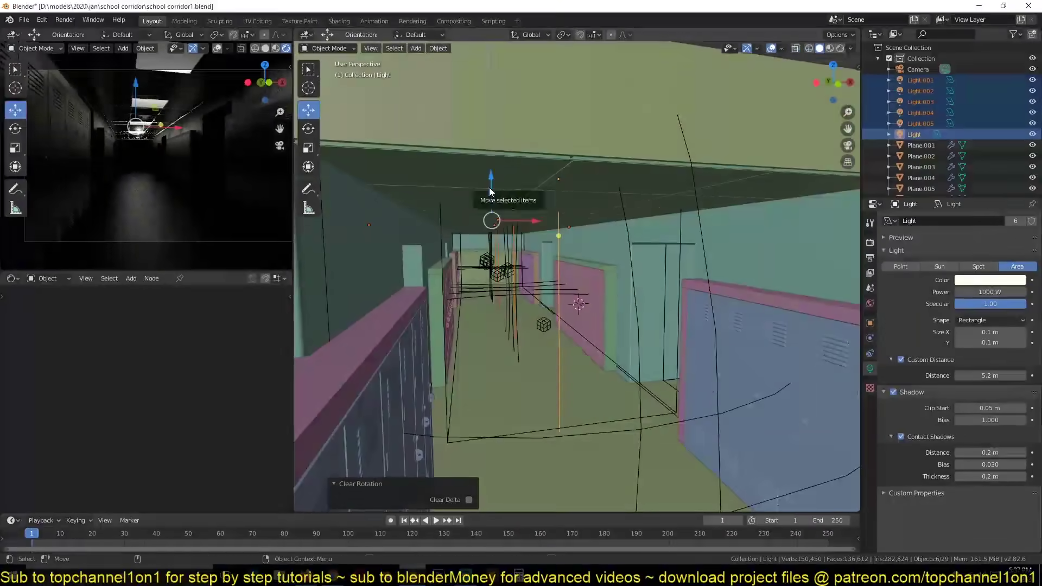
{"action": "left_click", "coordinate": [503, 200]}
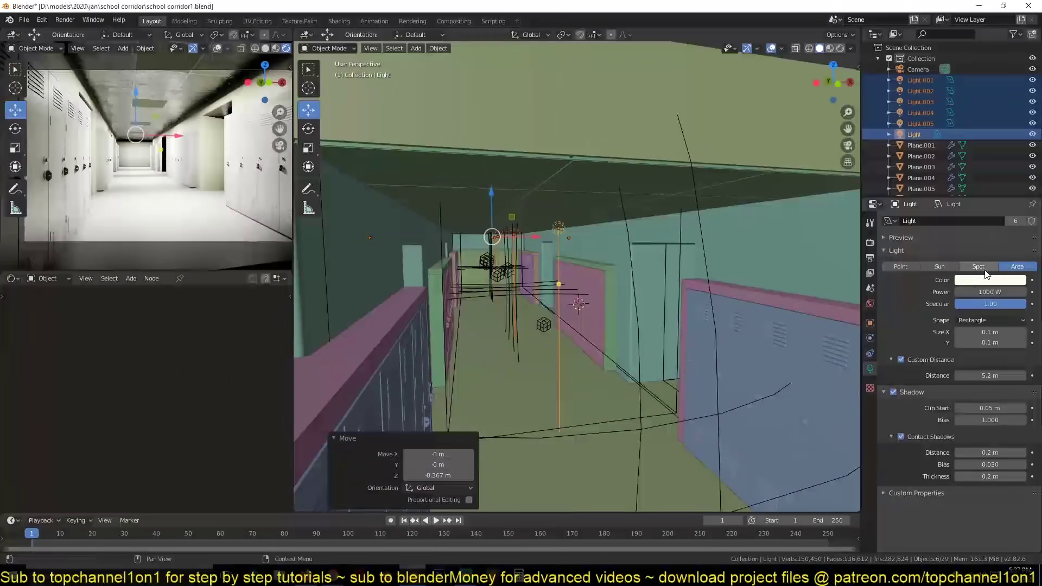
{"action": "left_click", "coordinate": [901, 267]}
Step: Set the ceiling light material's Mix Shader factor to 0 and save
{"action": "left_click", "coordinate": [541, 242]}
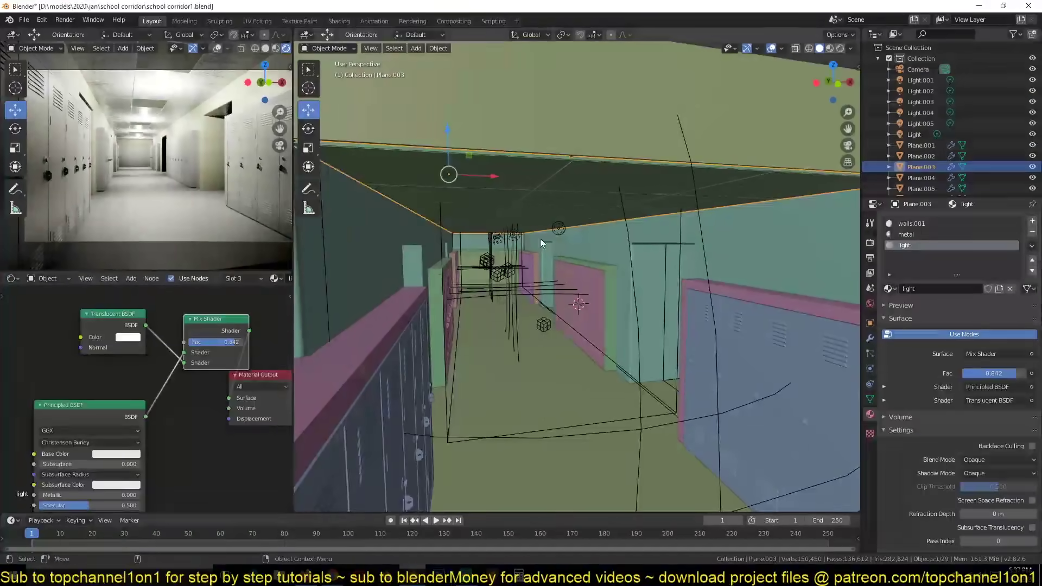
{"action": "middle_click_drag", "start_coordinate": [162, 449], "coordinate": [183, 266]}
{"action": "left_click", "coordinate": [143, 440]}
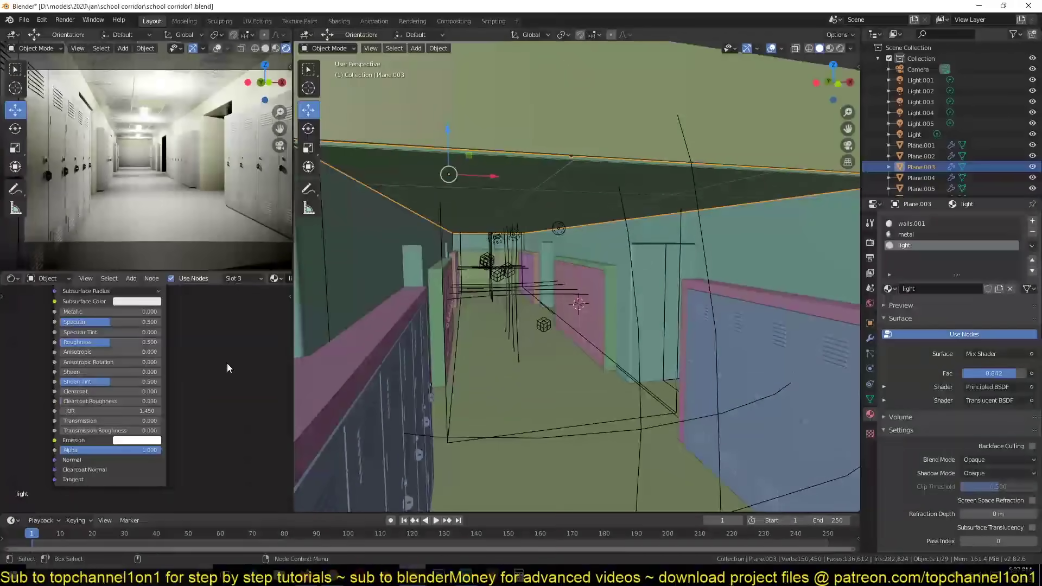
{"action": "middle_click_drag", "start_coordinate": [227, 366], "coordinate": [148, 492]}
{"action": "key", "text": "ctrl+s"}
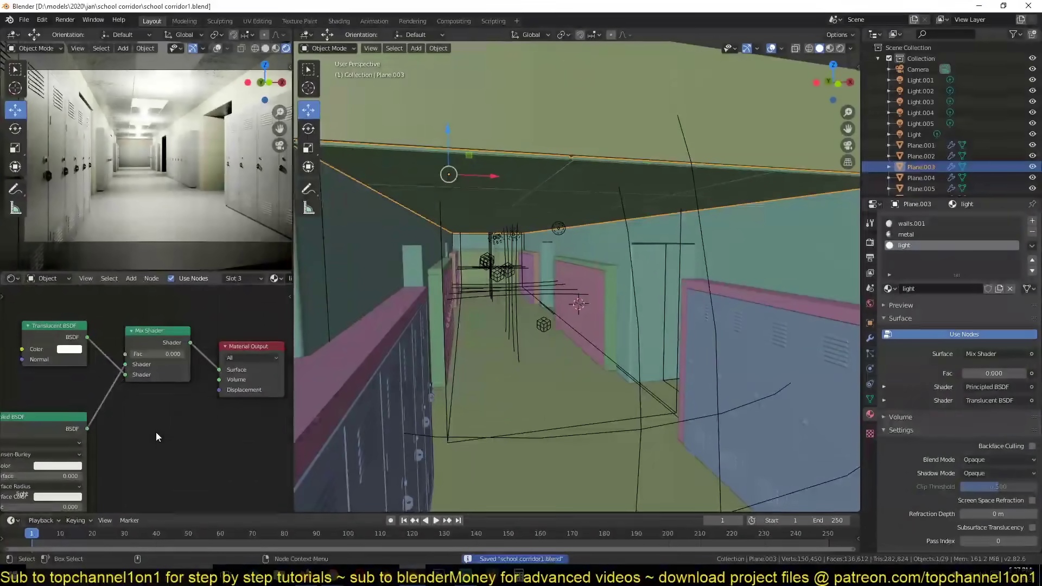
{"action": "left_click", "coordinate": [790, 349]}
Step: Isolate the lockers and give them a new material with a teal base colour
{"action": "key", "text": "KP_Divide"}
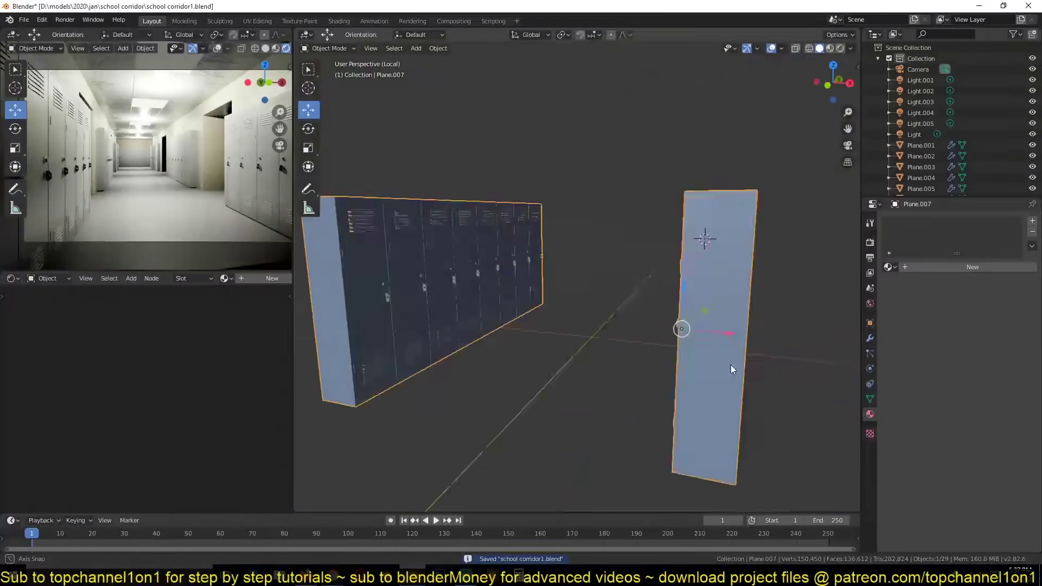
{"action": "left_click", "coordinate": [259, 278]}
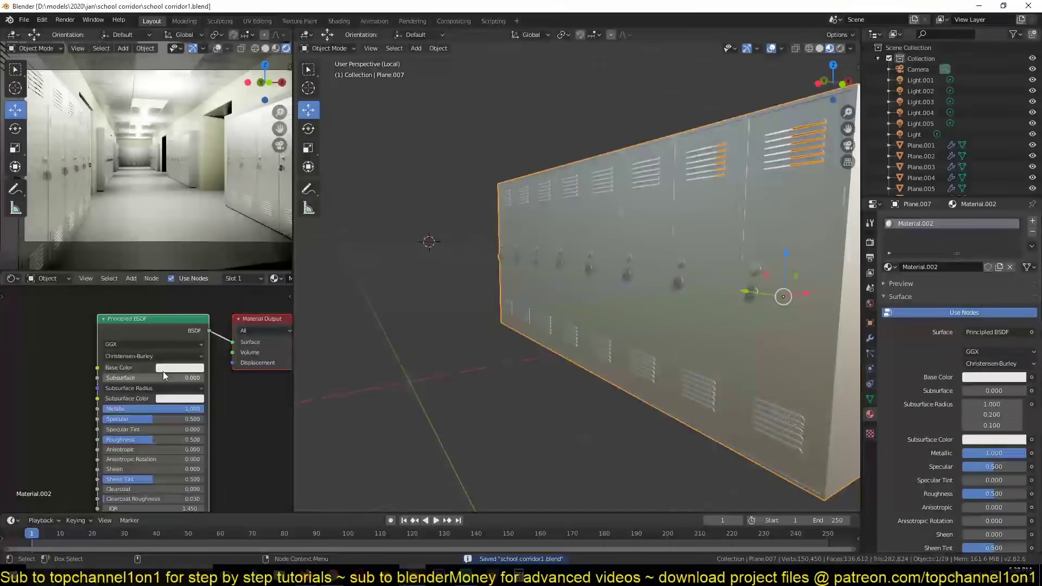
{"action": "left_click", "coordinate": [179, 368]}
{"action": "left_click", "coordinate": [870, 241]}
{"action": "left_click", "coordinate": [179, 368]}
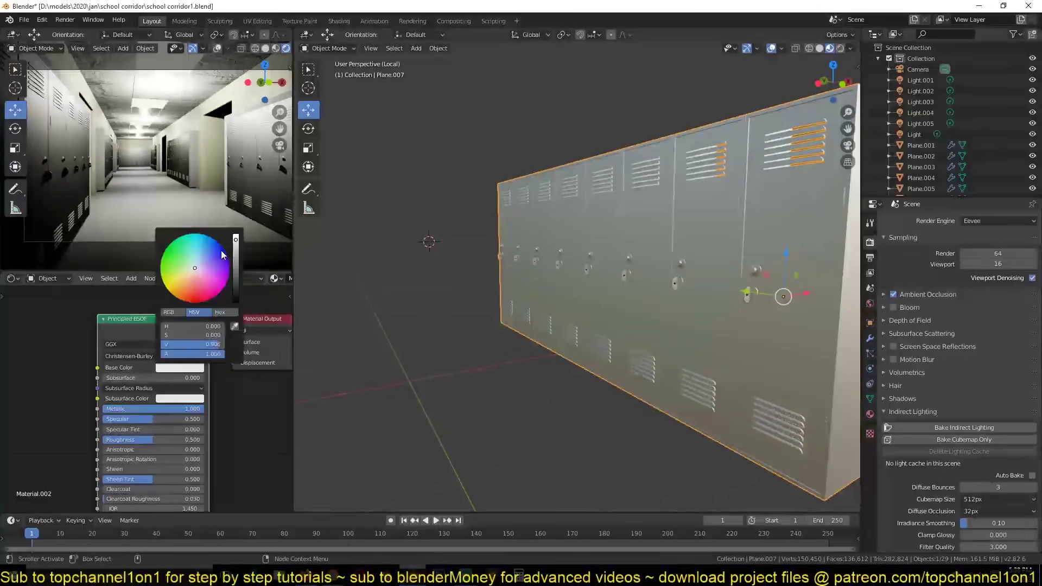
{"action": "left_click_drag", "start_coordinate": [209, 261], "coordinate": [202, 250]}
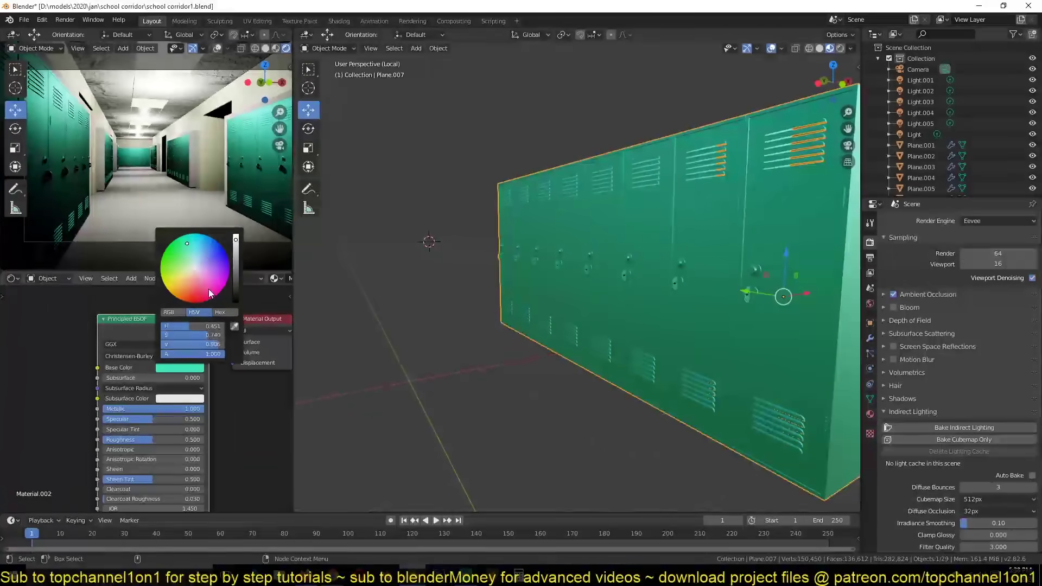
{"action": "key", "text": "ctrl+s"}
Step: Link the grime image texture into roughness and set its mapping scale to 0.39
{"action": "middle_click_drag", "start_coordinate": [142, 451], "coordinate": [191, 435]}
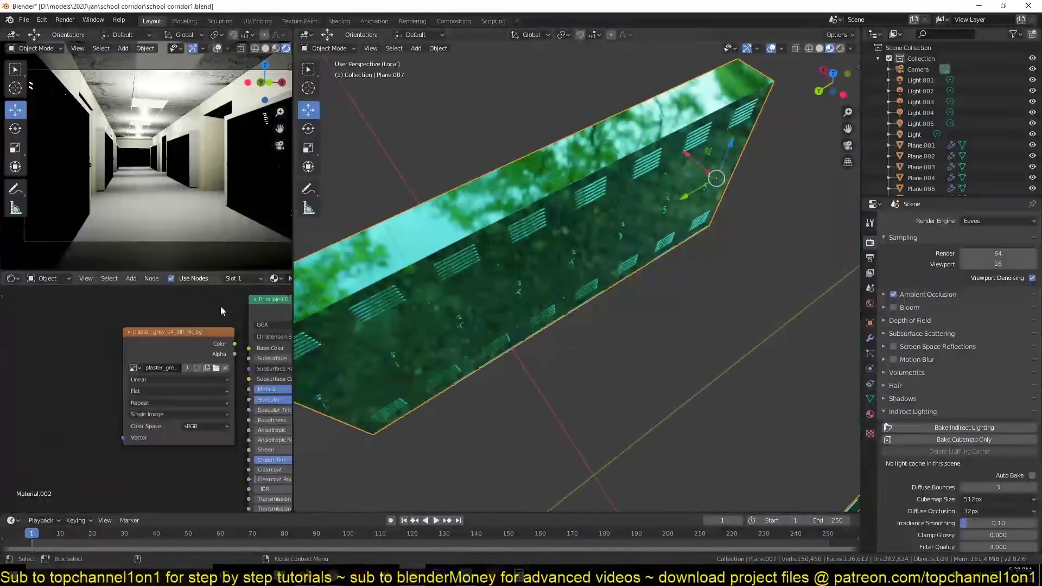
{"action": "middle_click_drag", "start_coordinate": [221, 307], "coordinate": [93, 366]}
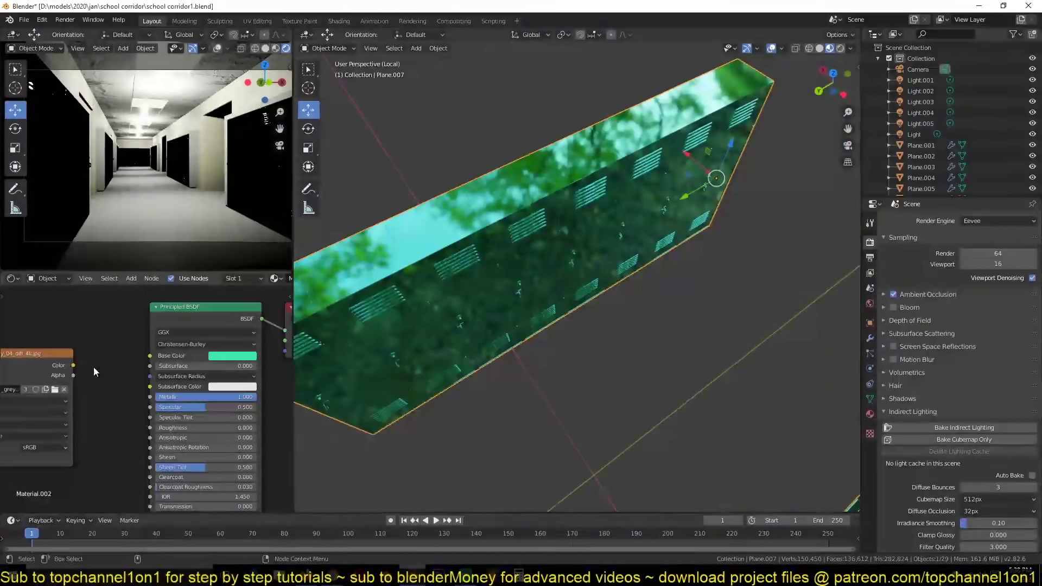
{"action": "left_click_drag", "start_coordinate": [73, 365], "coordinate": [150, 427]}
{"action": "middle_click_drag", "start_coordinate": [490, 252], "coordinate": [408, 248]}
{"action": "key", "text": "ctrl+t"}
{"action": "middle_click_drag", "start_coordinate": [54, 366], "coordinate": [217, 374]}
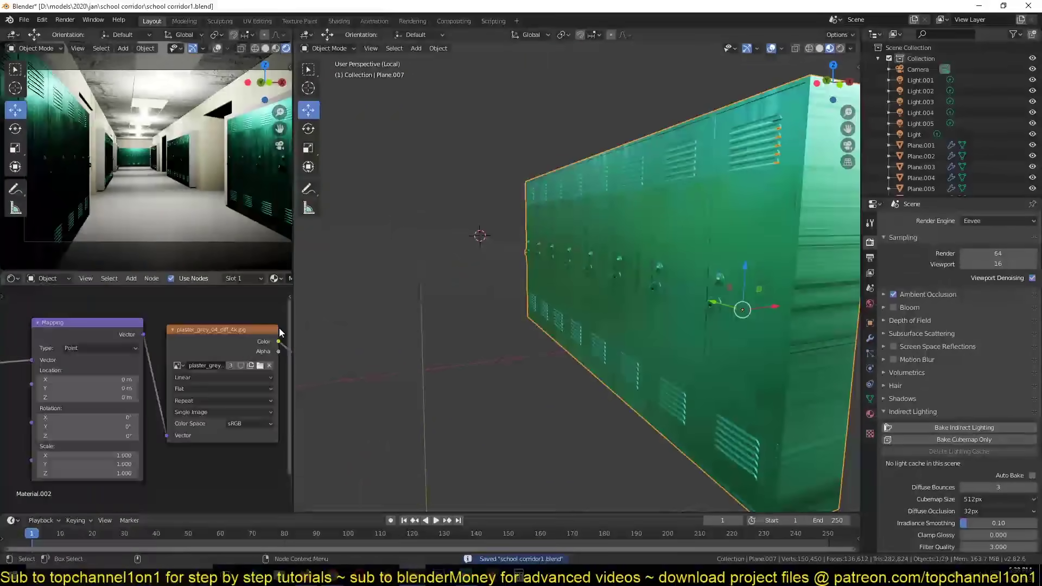
{"action": "middle_click_drag", "start_coordinate": [561, 288], "coordinate": [615, 268]}
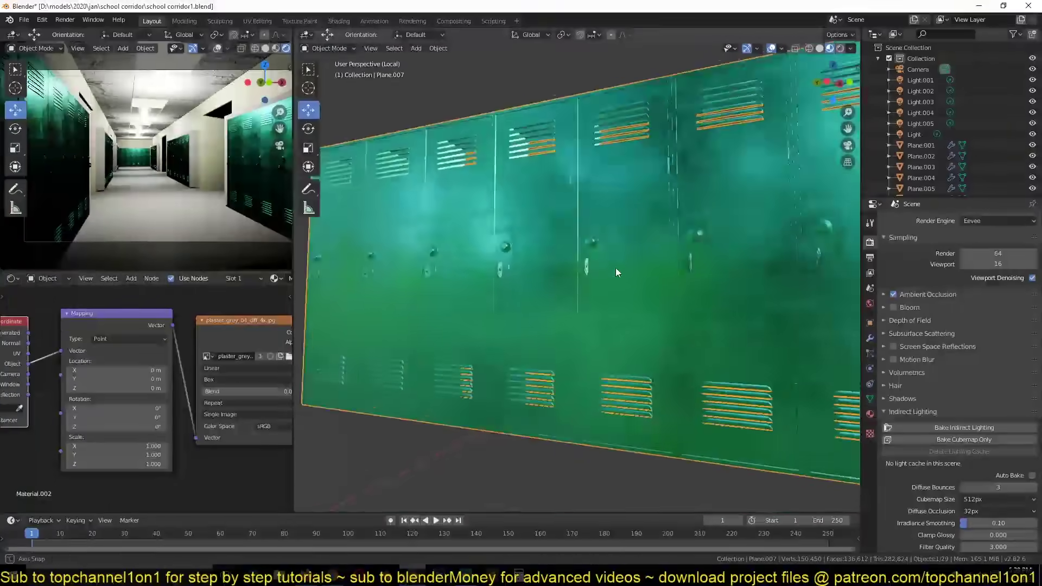
{"action": "left_click_drag", "start_coordinate": [117, 446], "coordinate": [98, 446]}
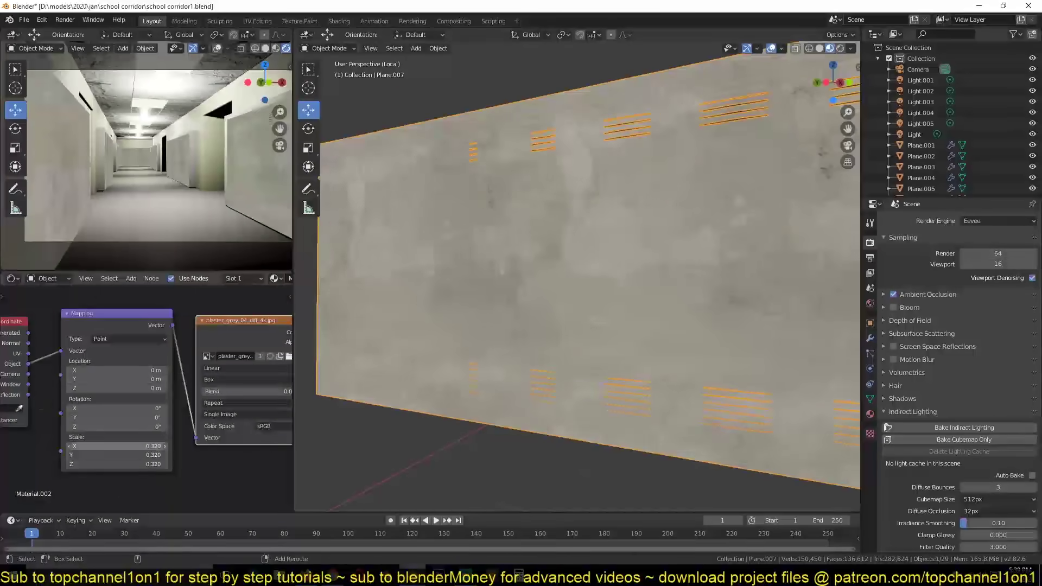
{"action": "middle_click_drag", "start_coordinate": [260, 282], "coordinate": [87, 320]}
Step: Insert a Math Add node with value 0.01 between the texture and the BSDF
{"action": "left_click", "coordinate": [219, 317], "text": "ctrl+shift"}
{"action": "scroll", "coordinate": [236, 317], "scroll_direction": "down", "scroll_amount": 2}
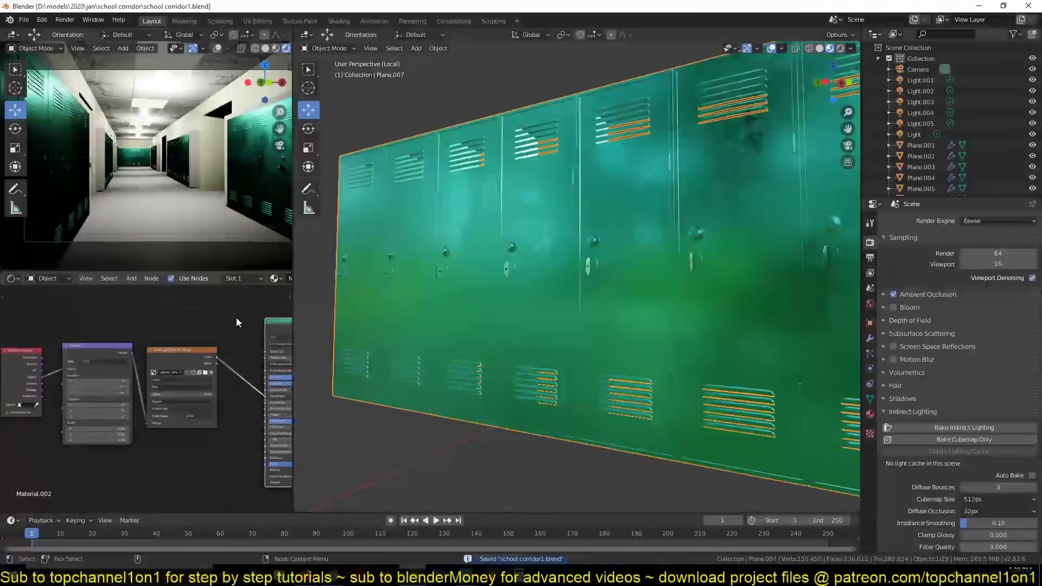
{"action": "key", "text": "shift+a"}
{"action": "left_click", "coordinate": [150, 408]}
{"action": "left_click", "coordinate": [219, 391]}
{"action": "key", "text": "ctrl+s"}
{"action": "type", "text": "0.01"}
{"action": "key", "text": "Return"}
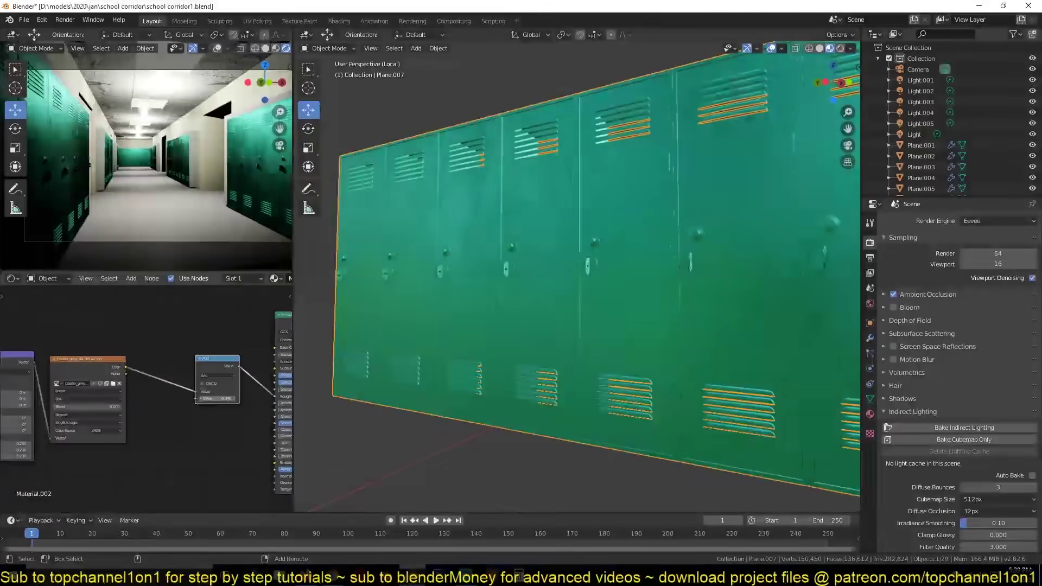
{"action": "mouse_move", "coordinate": [517, 299]}
{"action": "middle_mouse_down"}
{"action": "mouse_move", "coordinate": [484, 318]}
{"action": "mouse_move", "coordinate": [671, 255]}
{"action": "mouse_move", "coordinate": [529, 266]}
{"action": "mouse_move", "coordinate": [574, 233]}
{"action": "middle_mouse_up"}
{"action": "key", "text": "ctrl+s"}
Step: Set the ambient occlusion Factor to 2 and bake the indirect lighting
{"action": "left_click", "coordinate": [883, 294]}
{"action": "left_click", "coordinate": [989, 322]}
{"action": "type", "text": "2"}
{"action": "key", "text": "Return"}
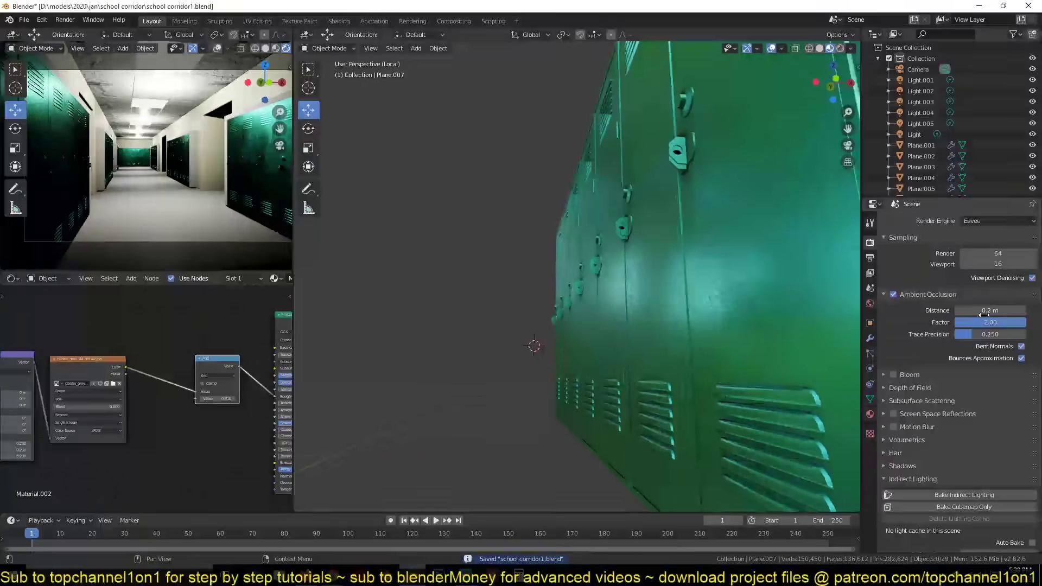
{"action": "left_click", "coordinate": [949, 495]}
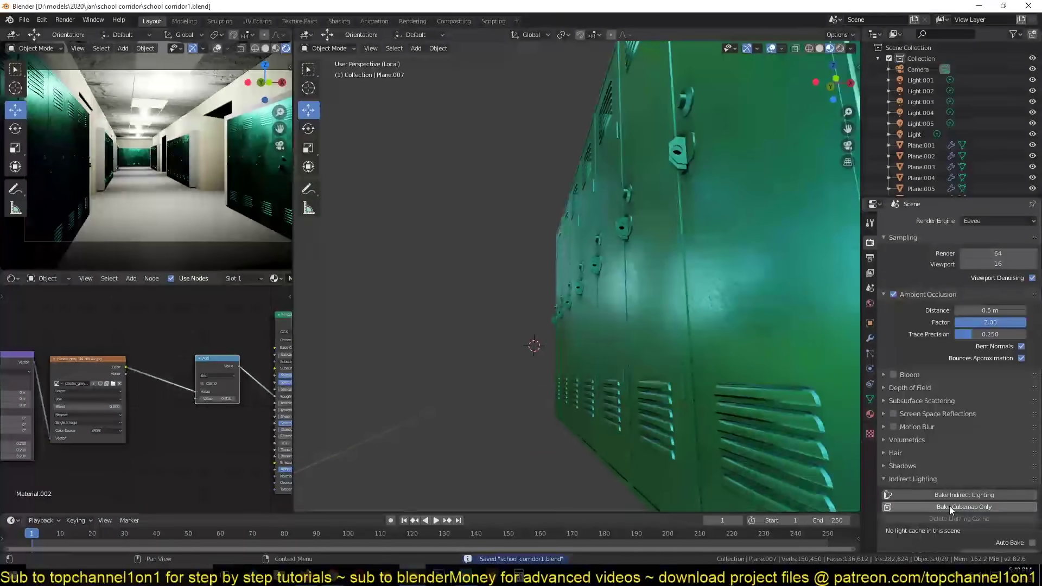
{"action": "key", "text": "ctrl+s"}
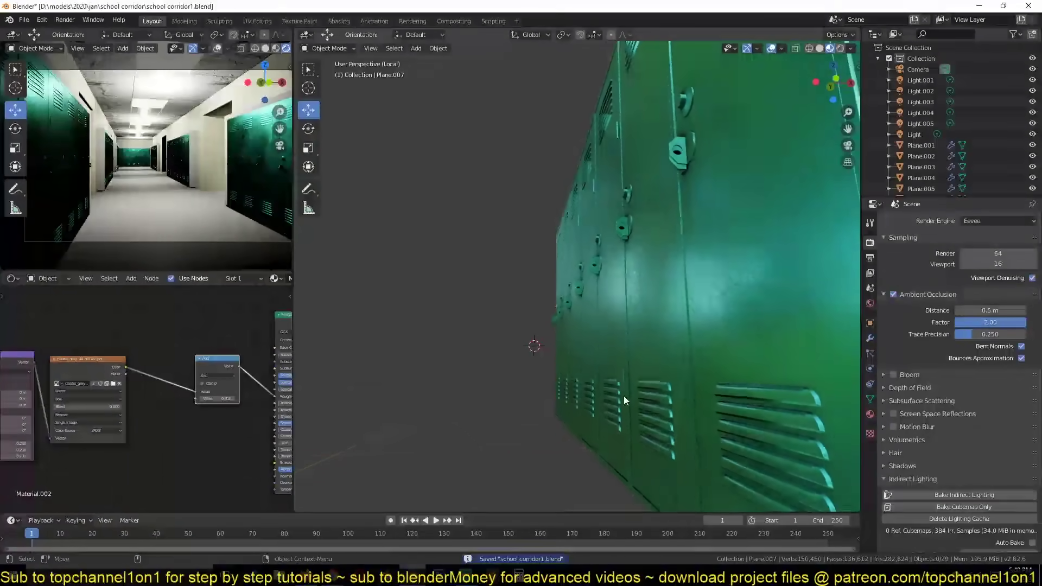
{"action": "key", "text": "Tab"}
{"action": "scroll", "coordinate": [613, 353], "scroll_direction": "up", "scroll_amount": 3}
{"action": "scroll", "coordinate": [702, 286], "scroll_direction": "down", "scroll_amount": 5}
Step: Select the linked lock pieces and assign them the existing 'metal' material in a new slot
{"action": "key", "text": "ctrl+l"}
{"action": "left_click", "coordinate": [870, 414]}
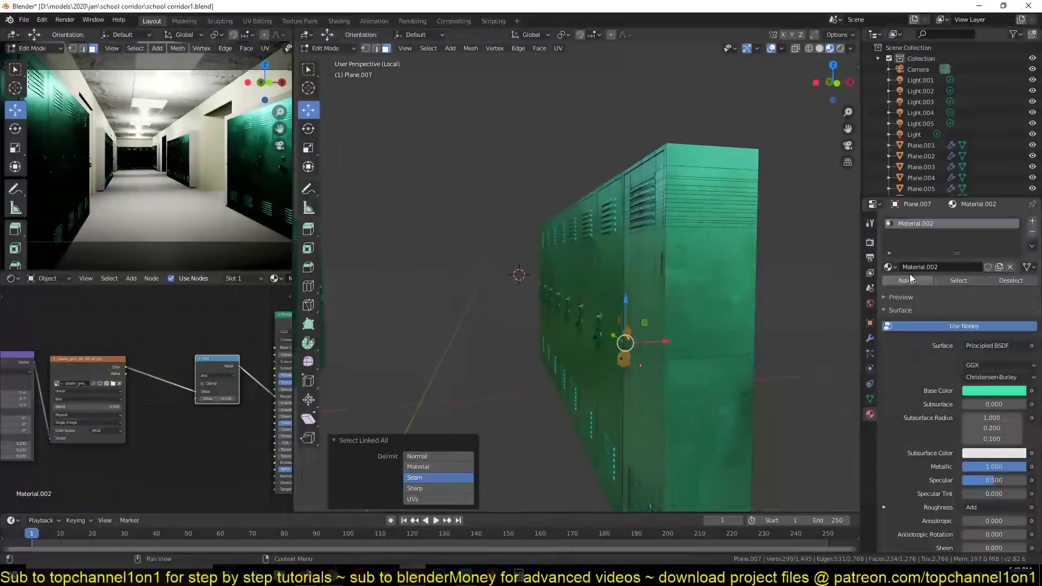
{"action": "left_click", "coordinate": [1032, 221]}
{"action": "left_click", "coordinate": [890, 288]}
{"action": "left_click", "coordinate": [906, 346]}
{"action": "key", "text": "Tab"}
Step: Lower the metal material's roughness to 0.132 and leave the isolated locker view
{"action": "scroll", "coordinate": [672, 382], "scroll_direction": "up", "scroll_amount": 4}
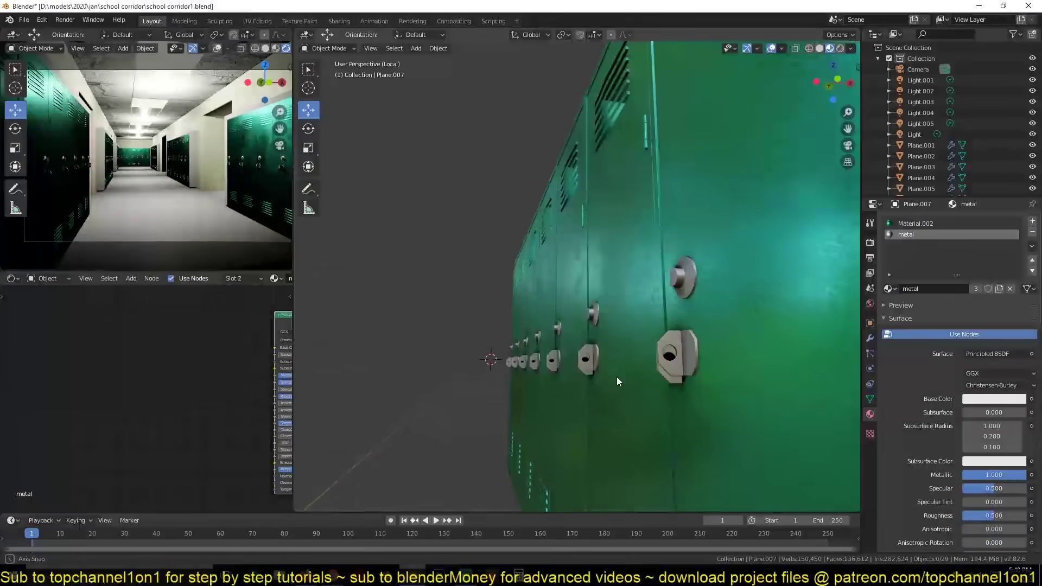
{"action": "scroll", "coordinate": [616, 377], "scroll_direction": "up", "scroll_amount": 4}
{"action": "scroll", "coordinate": [183, 401], "scroll_direction": "up", "scroll_amount": 3}
{"action": "left_click_drag", "start_coordinate": [184, 401], "coordinate": [158, 400]}
{"action": "scroll", "coordinate": [428, 385], "scroll_direction": "down", "scroll_amount": 5}
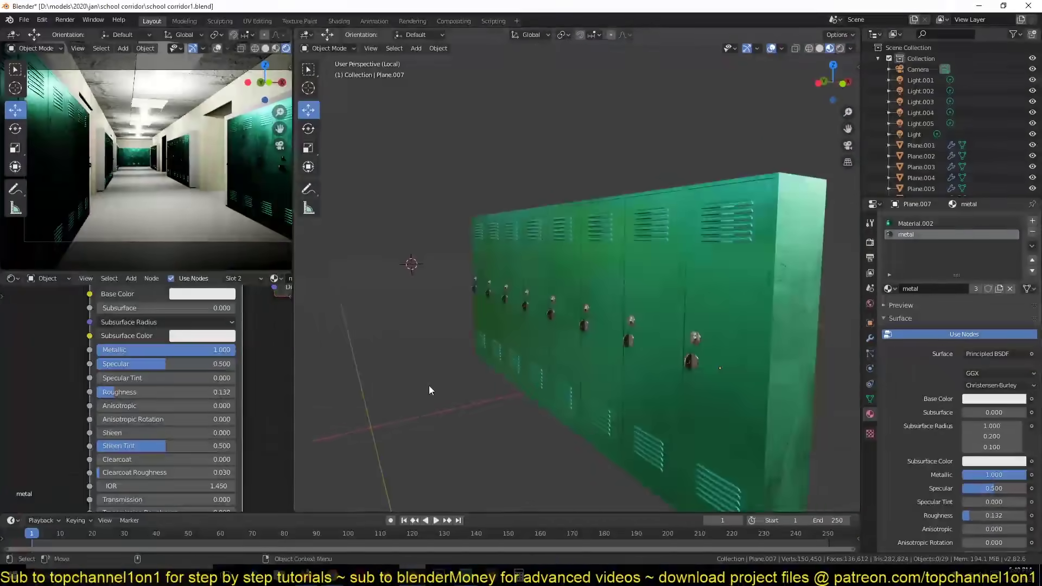
{"action": "key", "text": "ctrl+s"}
{"action": "key", "text": "KP_Divide"}
Step: Share the metal material with the other locker rows via Link Materials
{"action": "left_click", "coordinate": [666, 298], "text": "shift"}
{"action": "key", "text": "ctrl+l"}
{"action": "left_click", "coordinate": [688, 356]}
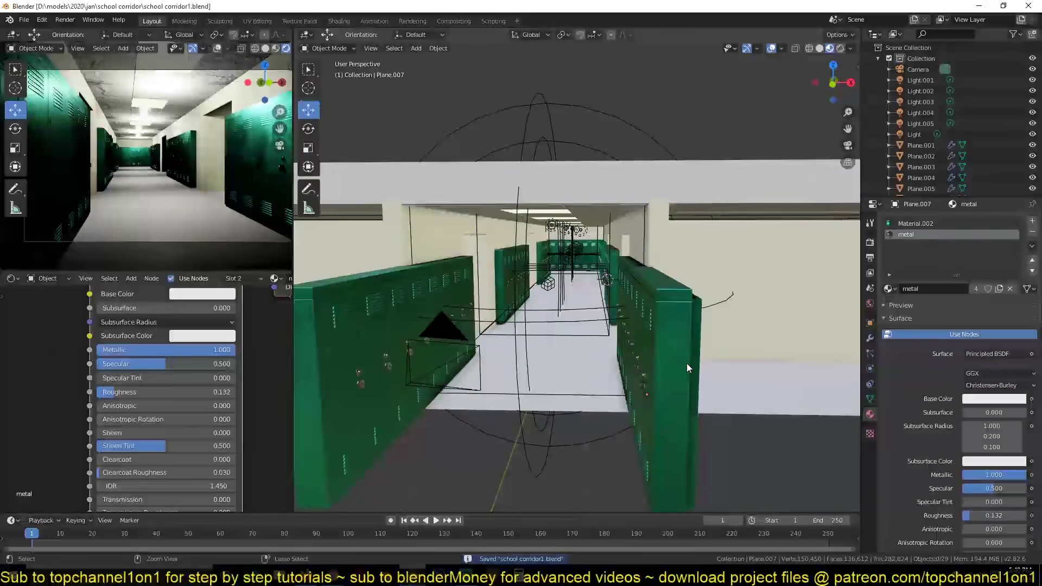
{"action": "scroll", "coordinate": [685, 363], "scroll_direction": "up", "scroll_amount": 6}
{"action": "scroll", "coordinate": [688, 357], "scroll_direction": "up", "scroll_amount": 2}
Step: Light the world with a lebombo_2k.hdr Environment Texture at strength 1
{"action": "left_click", "coordinate": [870, 303]}
{"action": "left_click", "coordinate": [1031, 293]}
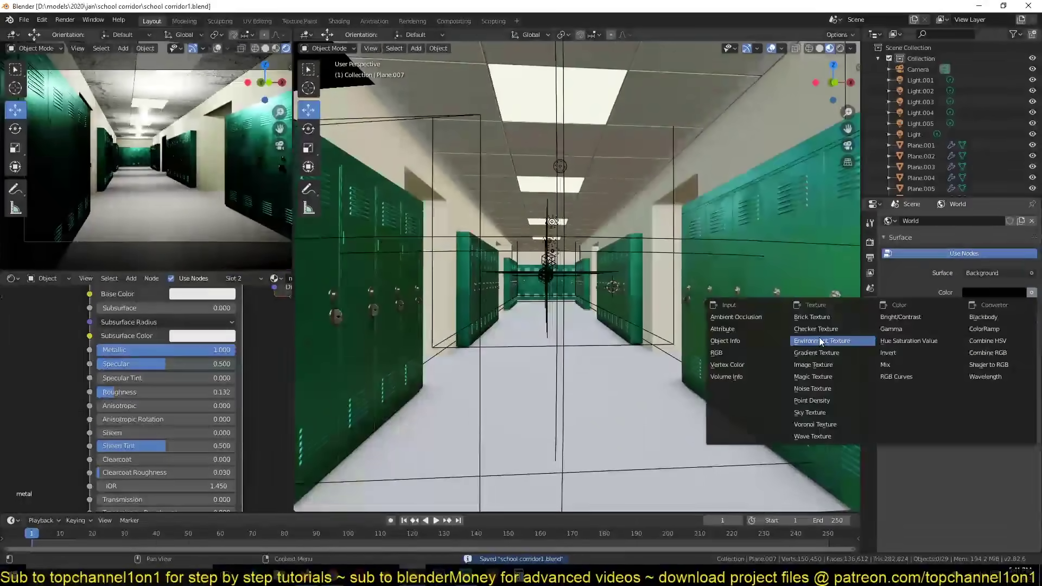
{"action": "left_click", "coordinate": [818, 337]}
{"action": "left_click", "coordinate": [1022, 306]}
{"action": "double_click", "coordinate": [750, 201]}
{"action": "double_click", "coordinate": [431, 292]}
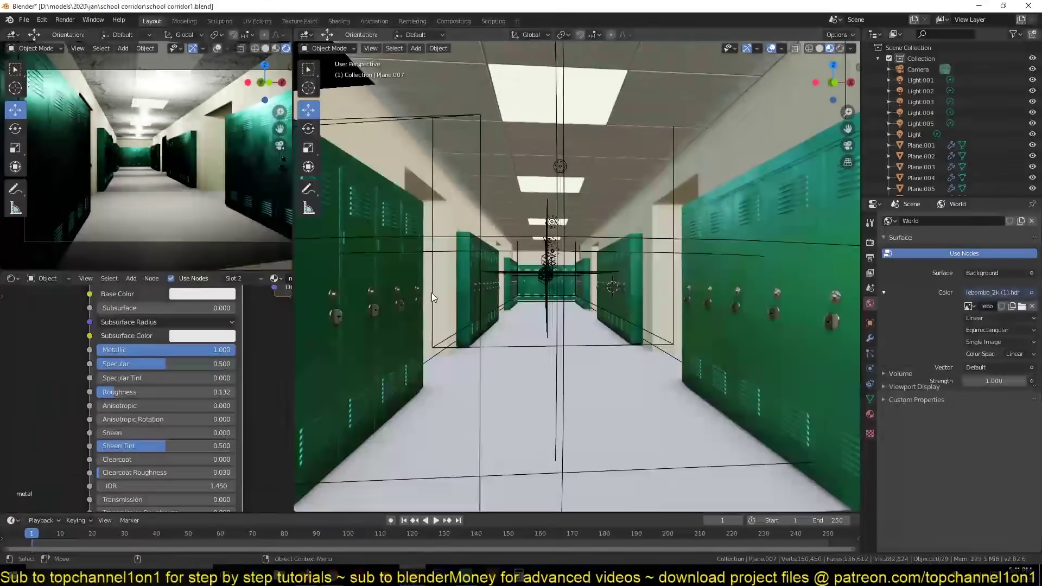
{"action": "left_click", "coordinate": [993, 381]}
{"action": "type", "text": "1"}
{"action": "left_click", "coordinate": [553, 233]}
{"action": "key", "text": "ctrl+s"}
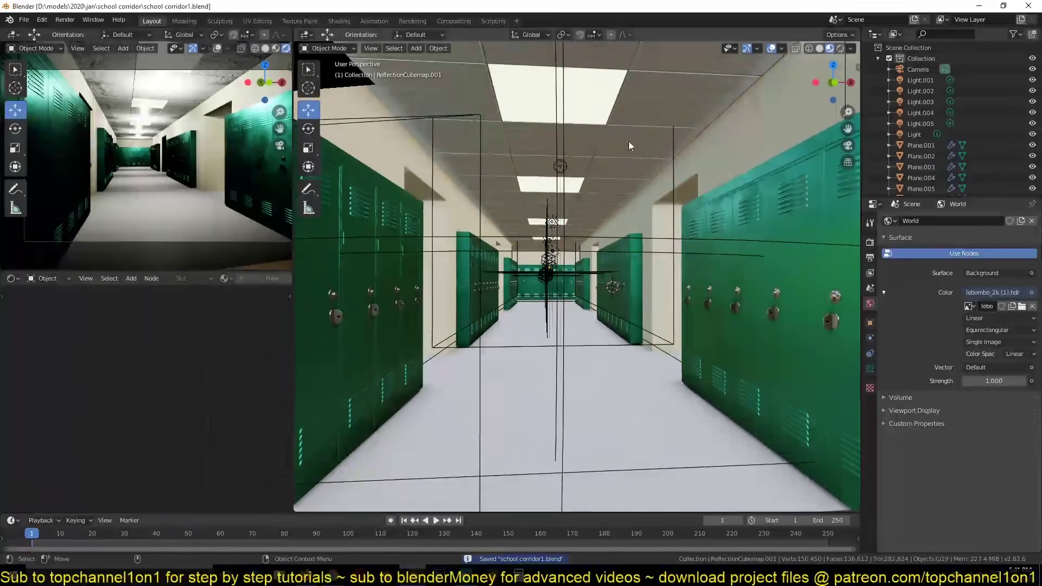
Step: Turn toward the right lockers and select the corridor wall Plane.003
{"action": "middle_click_drag", "start_coordinate": [629, 145], "coordinate": [732, 304]}
{"action": "left_click", "coordinate": [786, 348]}
{"action": "left_click", "coordinate": [870, 414]}
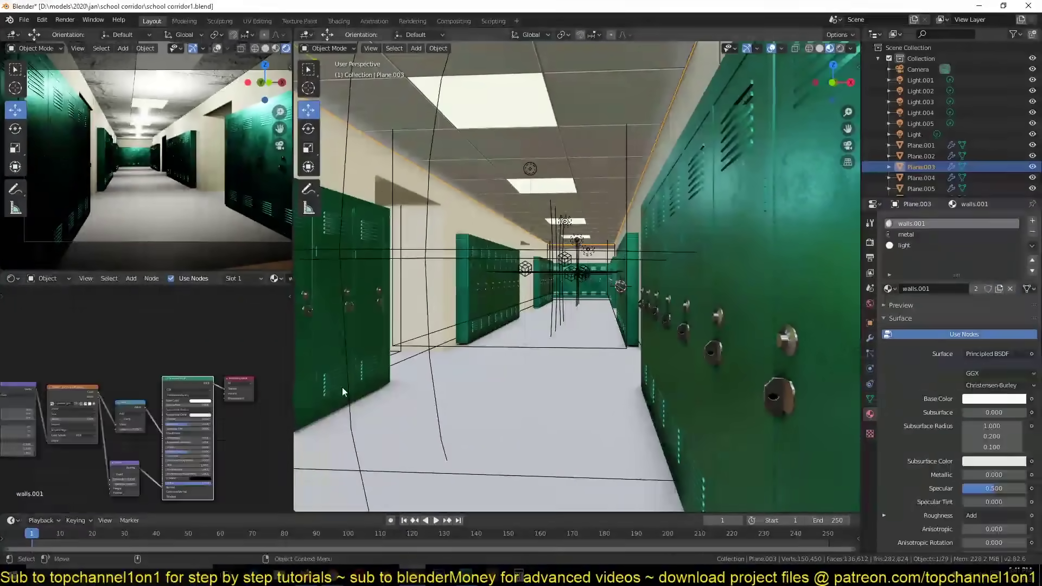
Step: Adjust the Bump node strength and the ceiling light's power, then save
{"action": "scroll", "coordinate": [135, 434], "scroll_direction": "up", "scroll_amount": 4}
{"action": "double_click", "coordinate": [219, 421]}
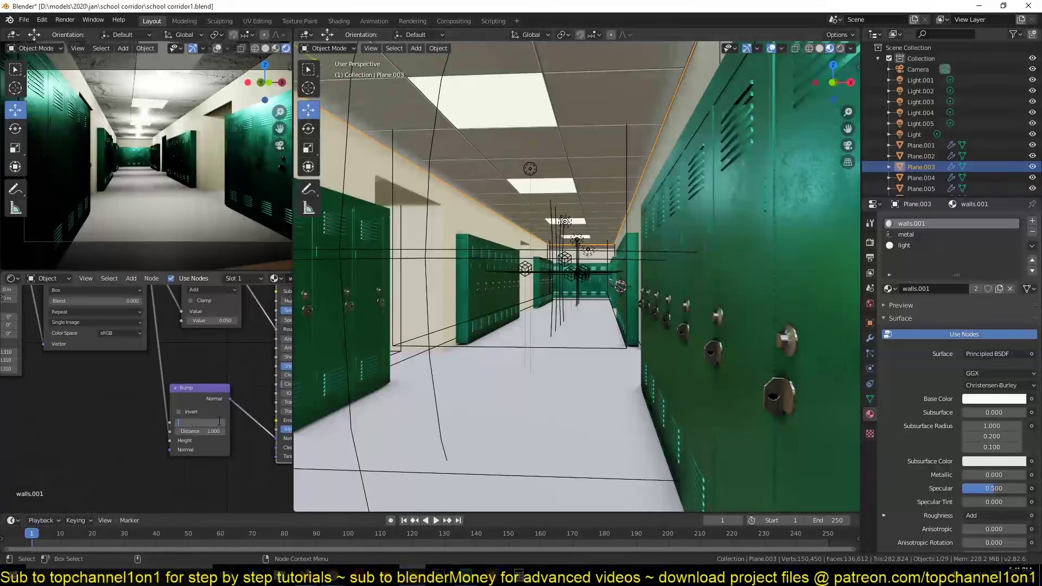
{"action": "left_click", "coordinate": [530, 174]}
{"action": "key", "text": "Return"}
{"action": "key", "text": "ctrl+s"}
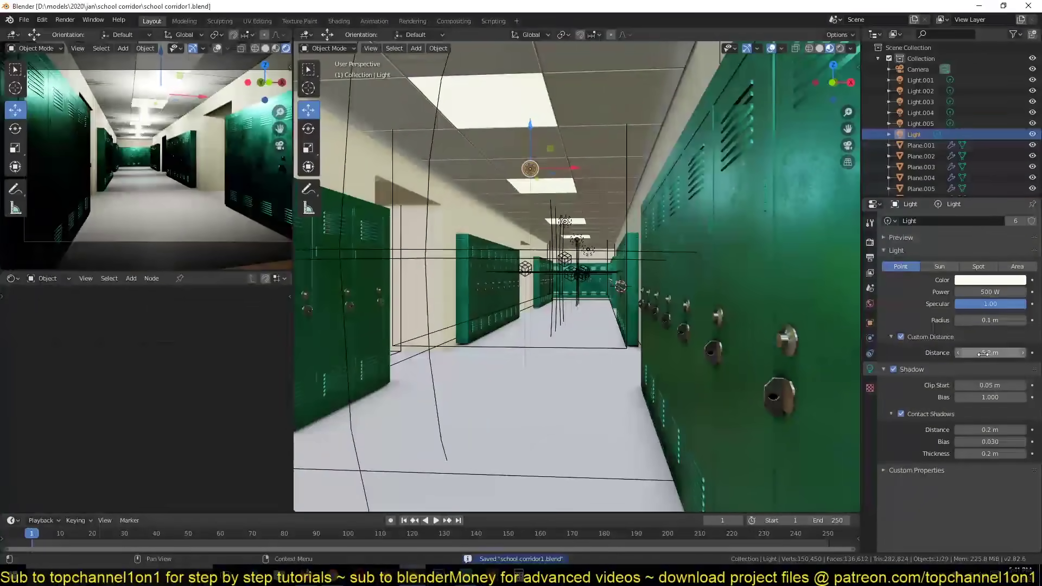
Step: Assign the walls material to the isolated floor plane as a separate copy, walls.002
{"action": "middle_click_drag", "start_coordinate": [780, 333], "coordinate": [623, 386]}
{"action": "left_click", "coordinate": [623, 385]}
{"action": "left_click", "coordinate": [244, 346]}
{"action": "key", "text": "KP_Divide"}
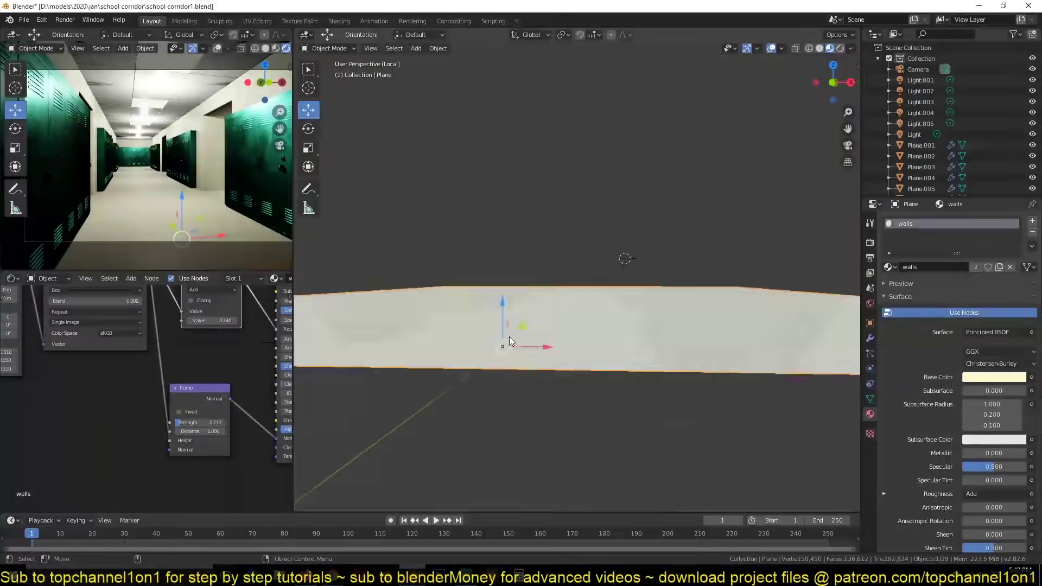
{"action": "left_click", "coordinate": [213, 278]}
{"action": "scroll", "coordinate": [705, 273], "scroll_direction": "down", "scroll_amount": 2}
Step: Apply the floor plane's scale and save the file
{"action": "key", "text": "ctrl+a"}
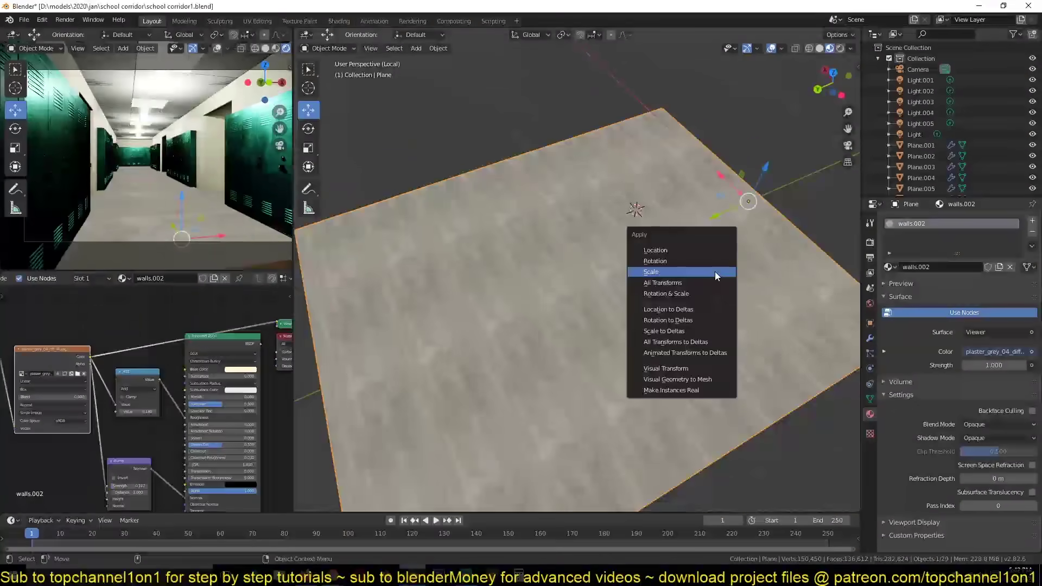
{"action": "left_click", "coordinate": [705, 273]}
{"action": "key", "text": "ctrl+s"}
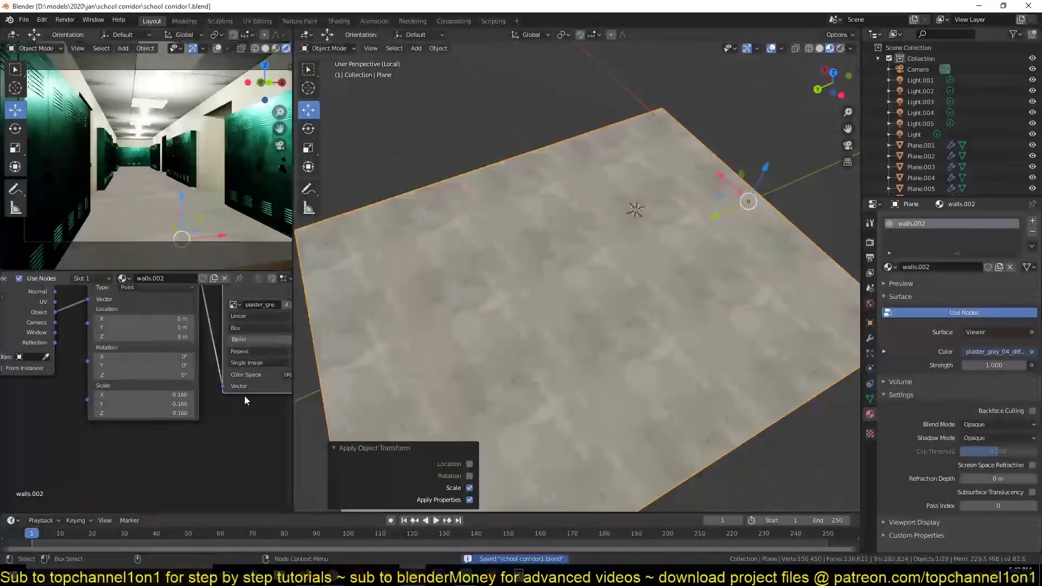
Step: Link the plaster texture to Base Color, set Bump strength 0.010 and Add 0.24
{"action": "left_click", "coordinate": [199, 347], "text": "ctrl+shift"}
{"action": "left_click_drag", "start_coordinate": [154, 379], "coordinate": [156, 382]}
{"action": "mouse_move", "coordinate": [90, 488]}
{"action": "middle_mouse_down"}
{"action": "mouse_move", "coordinate": [81, 436]}
{"action": "mouse_move", "coordinate": [188, 362]}
{"action": "middle_mouse_up"}
{"action": "left_click", "coordinate": [119, 432]}
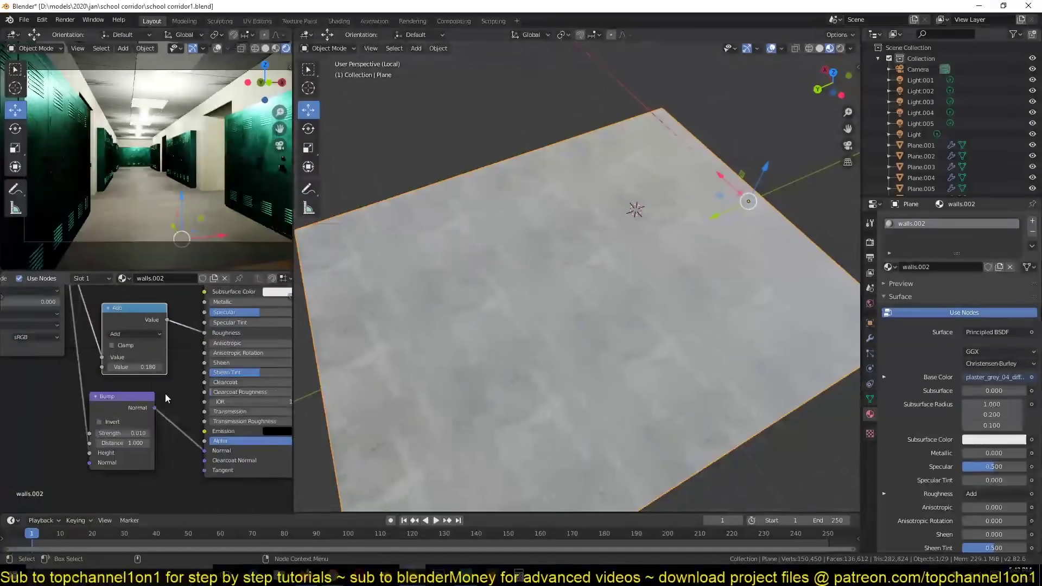
{"action": "scroll", "coordinate": [146, 396], "scroll_direction": "up", "scroll_amount": 1}
{"action": "left_click_drag", "start_coordinate": [133, 361], "coordinate": [143, 361]}
Step: Add a Reflection Plane light probe, scale it up, and save
{"action": "key", "text": "shift+a"}
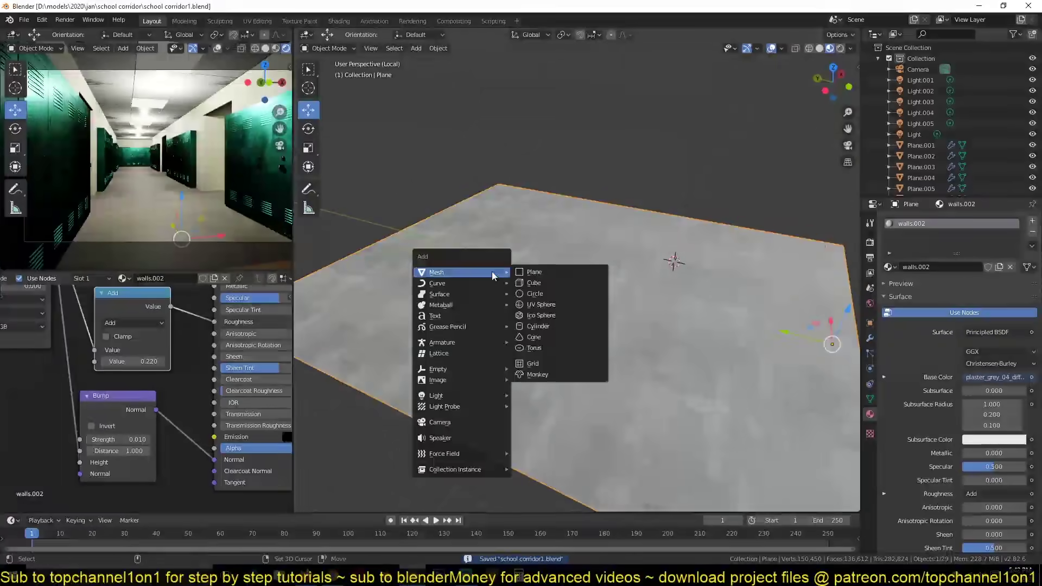
{"action": "left_click", "coordinate": [558, 418]}
{"action": "key", "text": "s"}
{"action": "left_click", "coordinate": [621, 223]}
{"action": "key", "text": "KP_1"}
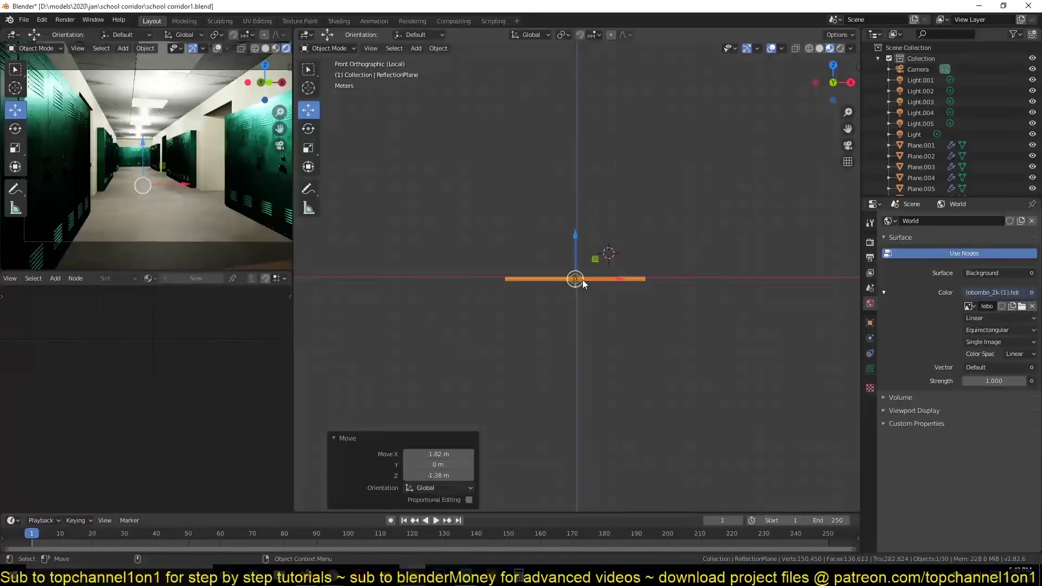
{"action": "key", "text": "ctrl+s"}
Step: Move the reflection plane along the corridor and stretch it to cover the floor
{"action": "middle_click_drag", "start_coordinate": [582, 279], "coordinate": [512, 290]}
{"action": "key", "text": "g"}
{"action": "left_click", "coordinate": [595, 264]}
{"action": "key", "text": "s"}
{"action": "key", "text": "x"}
{"action": "left_click", "coordinate": [632, 377]}
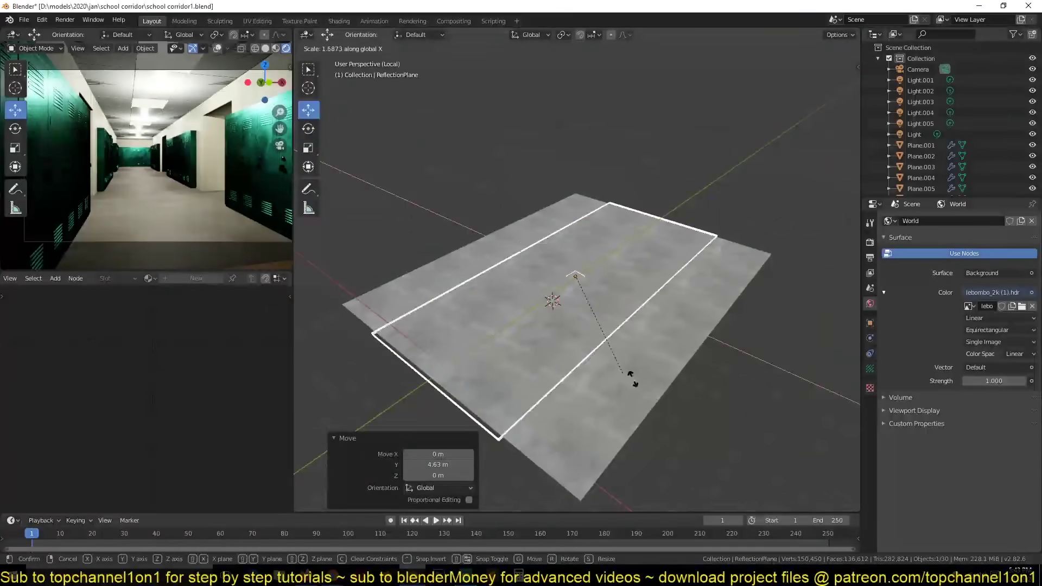
{"action": "key", "text": "ctrl+s"}
{"action": "key", "text": "s"}
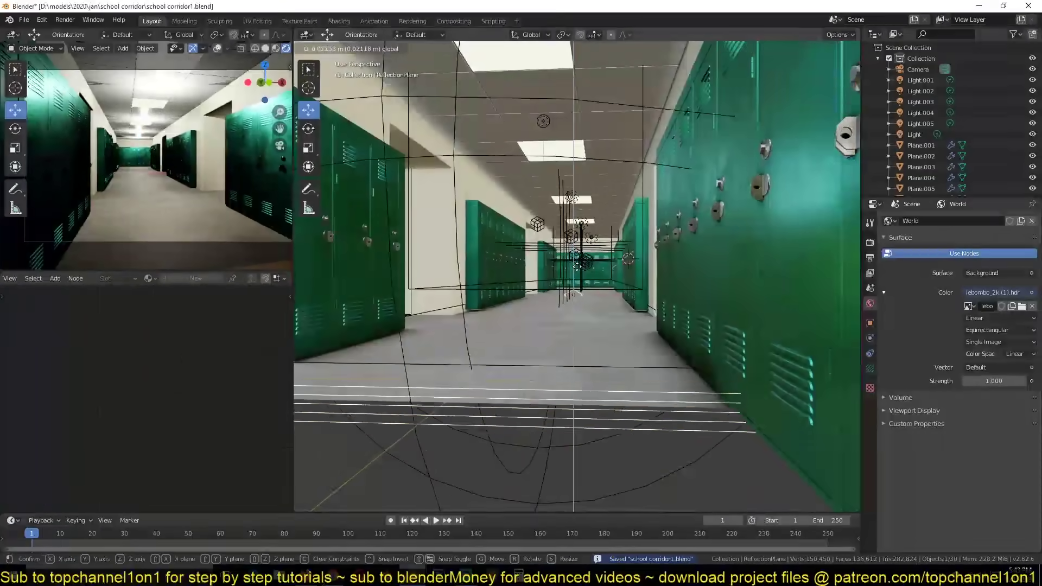
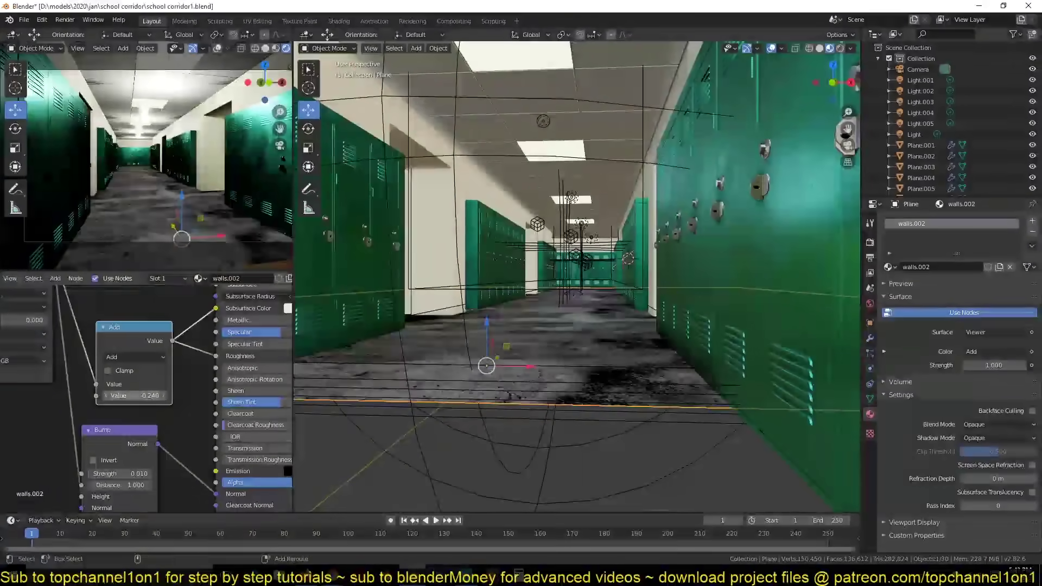
Step: Save the corridor file, trial a Solidify modifier on Plane.003, undo it and save again
{"action": "key", "text": "ctrl+s"}
{"action": "middle_click_drag", "start_coordinate": [517, 400], "coordinate": [507, 279]}
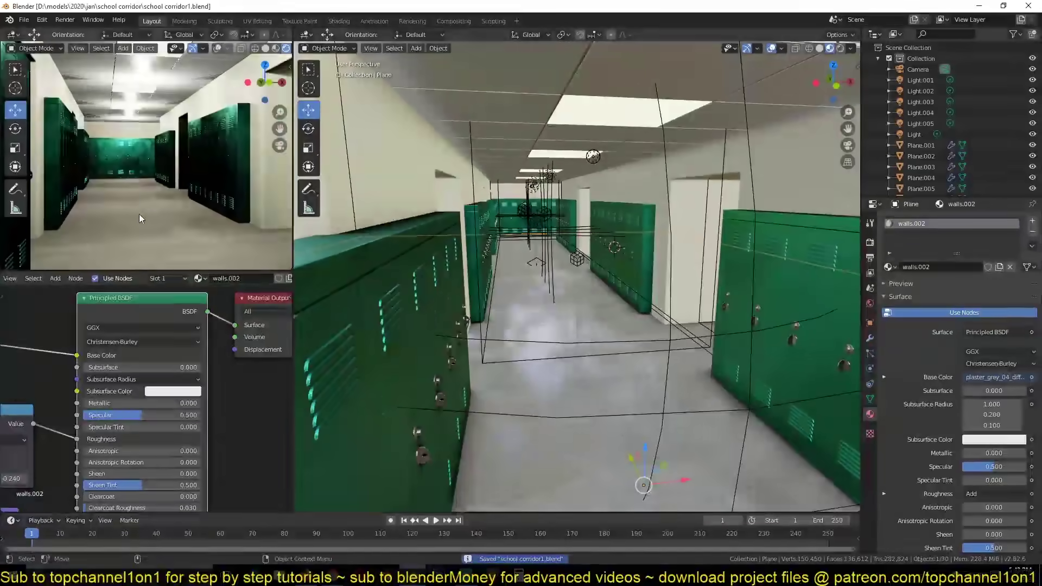
{"action": "middle_click_drag", "start_coordinate": [573, 158], "coordinate": [570, 177]}
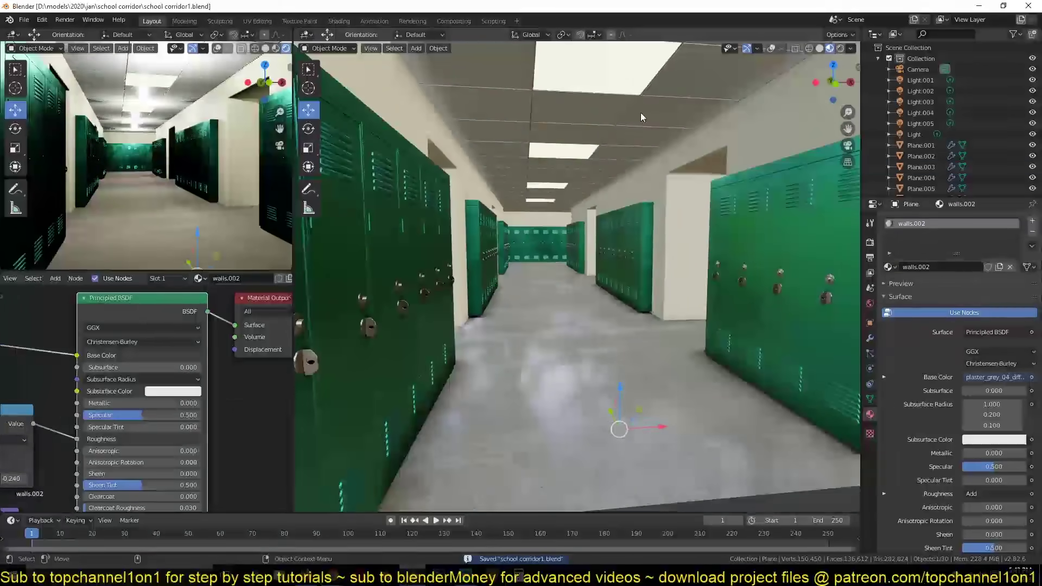
{"action": "left_click", "coordinate": [921, 167]}
{"action": "left_click", "coordinate": [870, 338]}
{"action": "left_click", "coordinate": [923, 220]}
{"action": "left_click", "coordinate": [826, 396]}
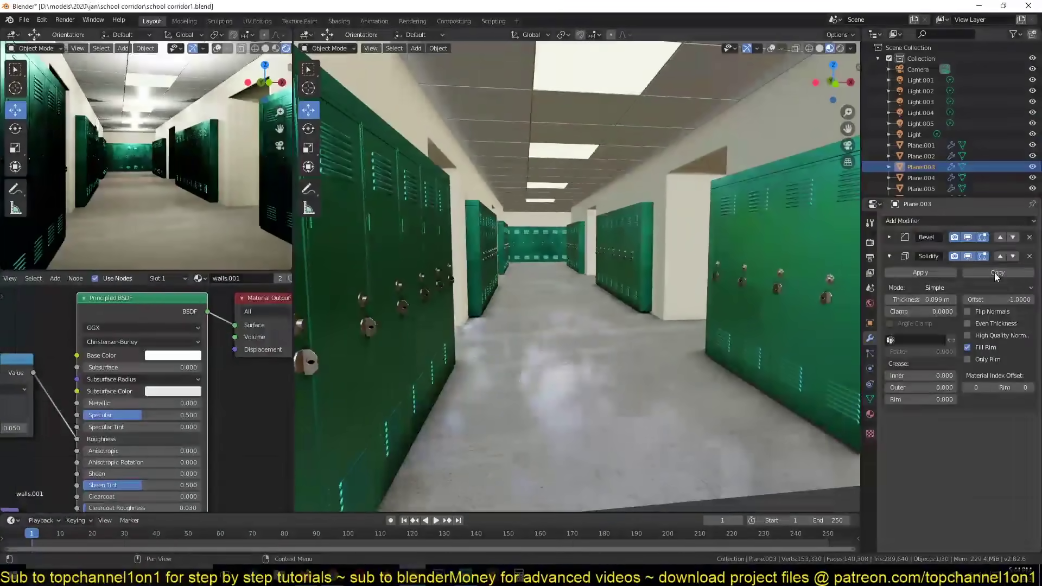
{"action": "key", "text": "ctrl+z"}
{"action": "key", "text": "ctrl+s"}
Step: Look around the corridor ceiling, then switch to a top-down view of the scene
{"action": "middle_click_drag", "start_coordinate": [596, 255], "coordinate": [568, 335]}
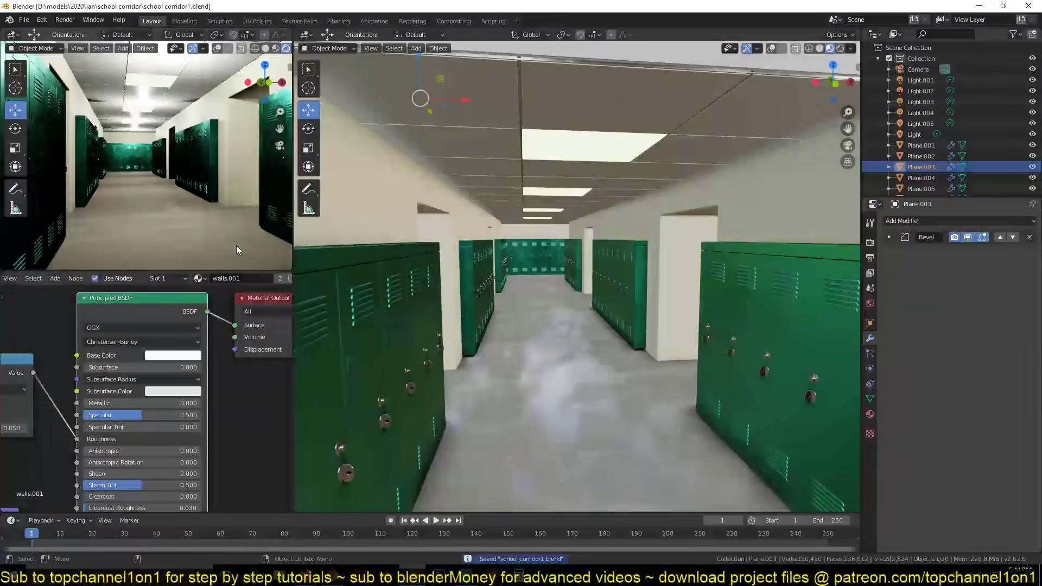
{"action": "scroll", "coordinate": [232, 355], "scroll_direction": "down", "scroll_amount": 5}
{"action": "middle_click_drag", "start_coordinate": [217, 239], "coordinate": [193, 221]}
{"action": "mouse_move", "coordinate": [336, 260]}
{"action": "middle_mouse_down"}
{"action": "mouse_move", "coordinate": [404, 297]}
{"action": "mouse_move", "coordinate": [454, 258]}
{"action": "middle_mouse_up"}
{"action": "key", "text": "KP_0"}
{"action": "left_click", "coordinate": [870, 288]}
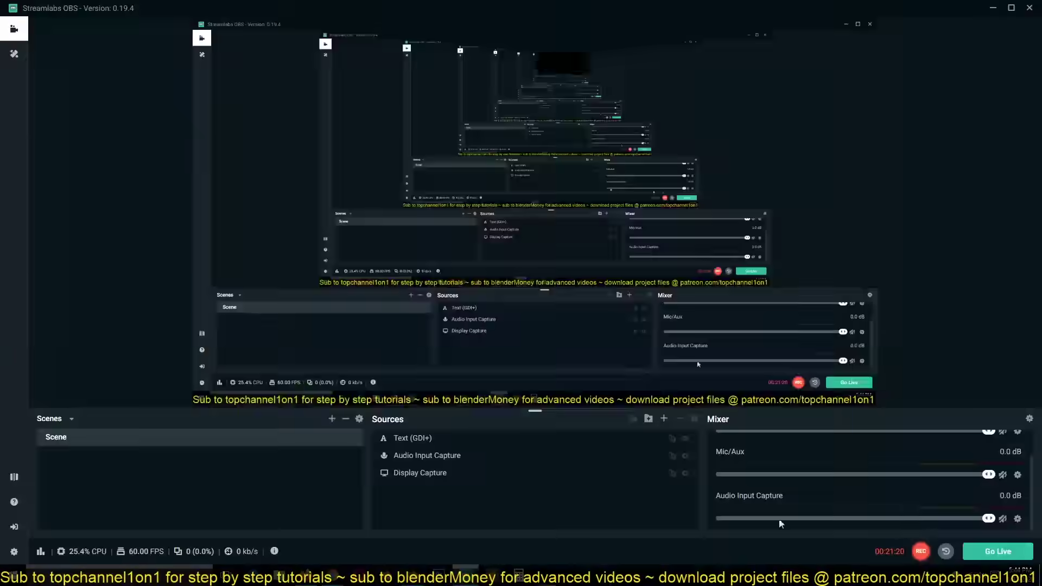
{"action": "key", "text": "KP_7"}
Step: Add a new plane and inset its face to form a vent border frame
{"action": "key", "text": "shift+a"}
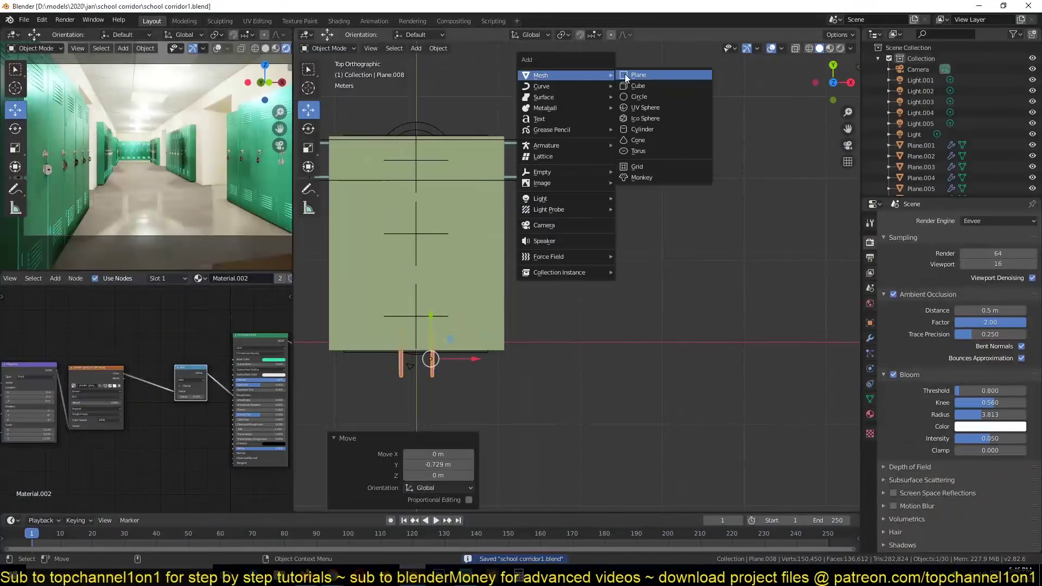
{"action": "left_click", "coordinate": [625, 76]}
{"action": "key", "text": "Tab"}
{"action": "left_click", "coordinate": [694, 234]}
{"action": "key", "text": "i"}
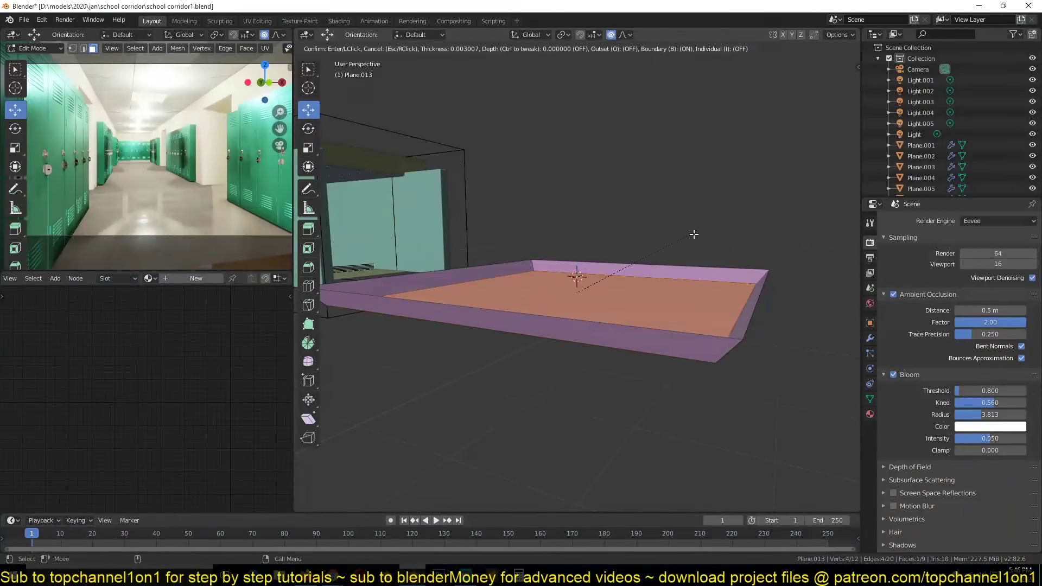
{"action": "left_click", "coordinate": [686, 244]}
{"action": "key", "text": "KP_7"}
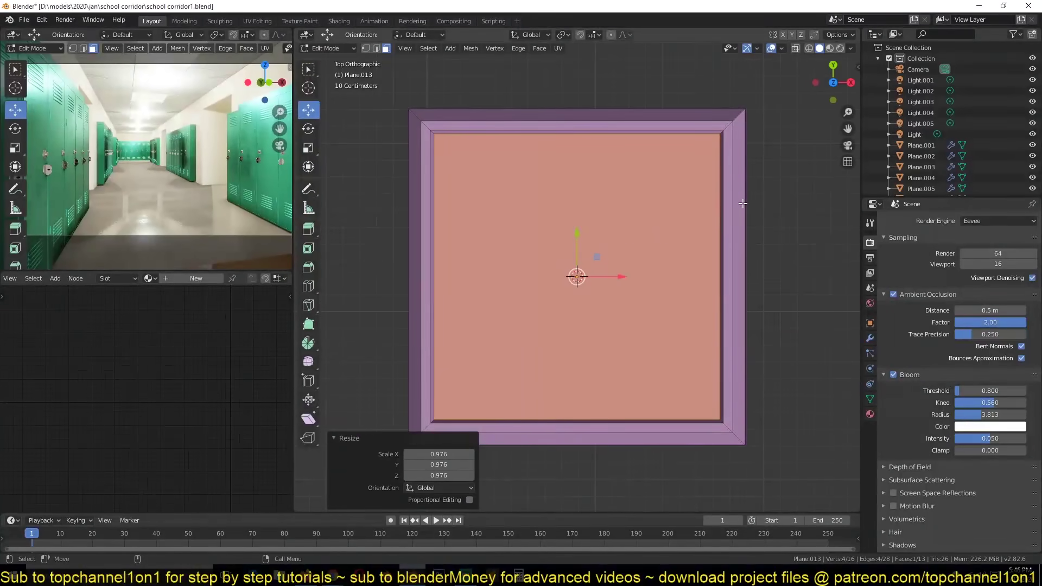
{"action": "left_click", "coordinate": [757, 183]}
Step: Move the inner top-edge vertices down along Y to shape the frame, then save
{"action": "key", "text": "1"}
{"action": "left_click_drag", "start_coordinate": [418, 122], "coordinate": [730, 138]}
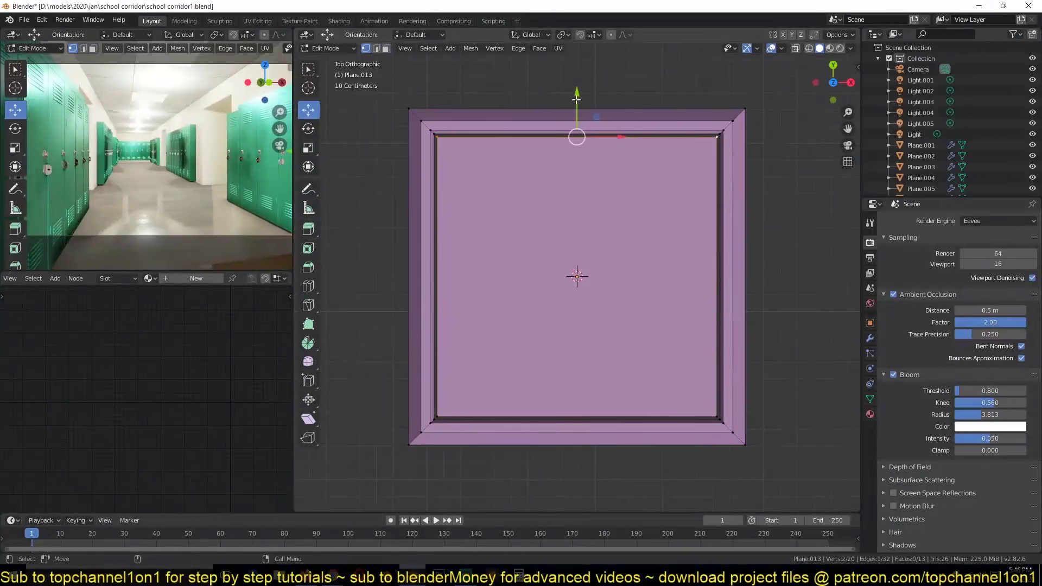
{"action": "key", "text": "g"}
{"action": "key", "text": "y"}
{"action": "left_click", "coordinate": [707, 410]}
{"action": "mouse_move", "coordinate": [714, 408]}
{"action": "middle_mouse_down"}
{"action": "mouse_move", "coordinate": [597, 326]}
{"action": "mouse_move", "coordinate": [503, 202]}
{"action": "mouse_move", "coordinate": [793, 415]}
{"action": "middle_mouse_up"}
{"action": "key", "text": "Tab"}
{"action": "key", "text": "ctrl+s"}
Step: Scale the strip to fit inside the frame and duplicate slats downward to fill it
{"action": "left_click", "coordinate": [870, 338]}
{"action": "left_click", "coordinate": [869, 414]}
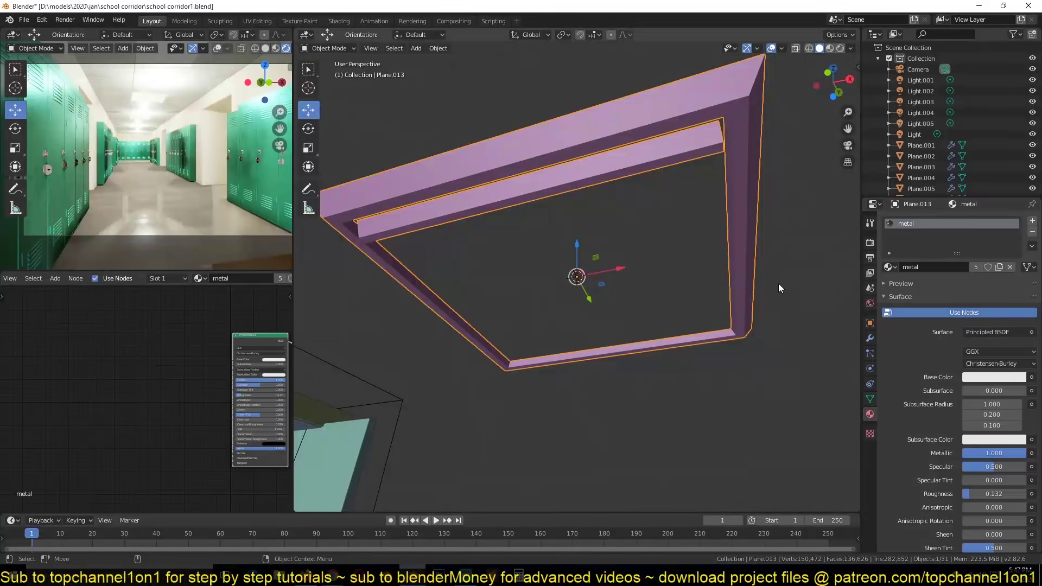
{"action": "key", "text": "Tab"}
{"action": "key", "text": "ctrl+l"}
{"action": "key", "text": "KP_7"}
{"action": "key", "text": "s"}
{"action": "left_click", "coordinate": [732, 386]}
{"action": "key", "text": "g"}
{"action": "key", "text": "y"}
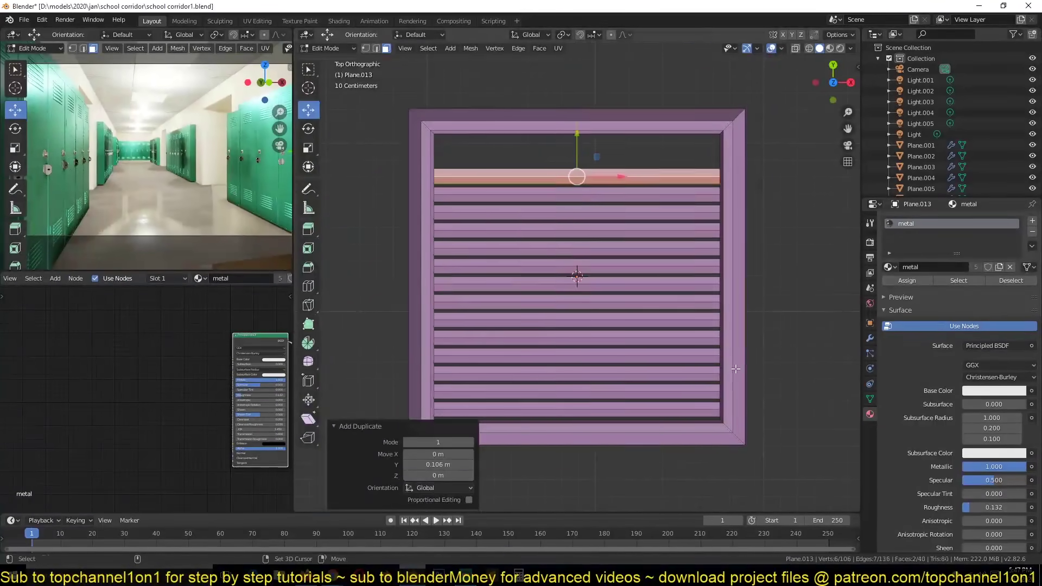
{"action": "key", "text": "Tab"}
Step: Preview the vent with materials and set its metal.001 material's Metallic to 0
{"action": "middle_click_drag", "start_coordinate": [597, 271], "coordinate": [666, 240]}
{"action": "key", "text": "z"}
{"action": "left_click", "coordinate": [729, 143]}
{"action": "mouse_move", "coordinate": [730, 142]}
{"action": "middle_mouse_down"}
{"action": "mouse_move", "coordinate": [672, 186]}
{"action": "mouse_move", "coordinate": [695, 196]}
{"action": "middle_mouse_up"}
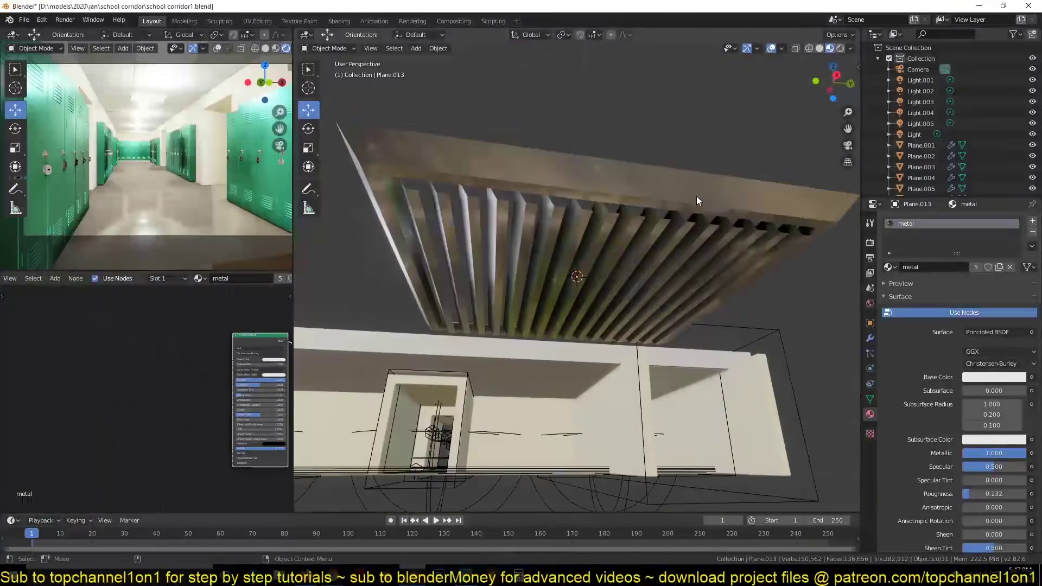
{"action": "key", "text": "ctrl+z"}
{"action": "key", "text": "ctrl+z"}
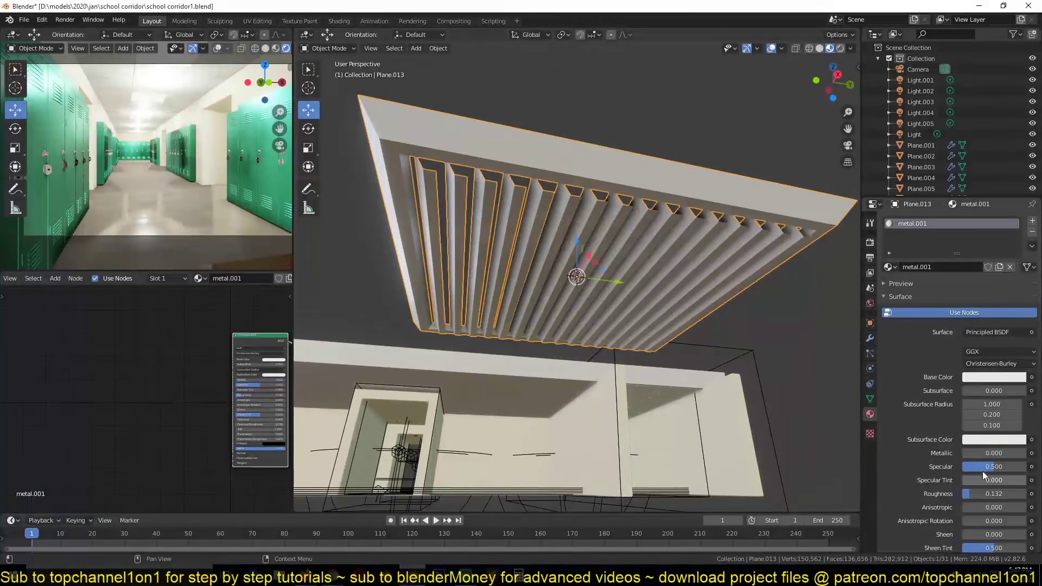
{"action": "mouse_move", "coordinate": [760, 189]}
{"action": "middle_mouse_down"}
{"action": "mouse_move", "coordinate": [678, 158]}
{"action": "mouse_move", "coordinate": [699, 259]}
{"action": "middle_mouse_up"}
Step: Raise the vent vertically along Z until it sits on the corridor ceiling
{"action": "key", "text": "KP_7"}
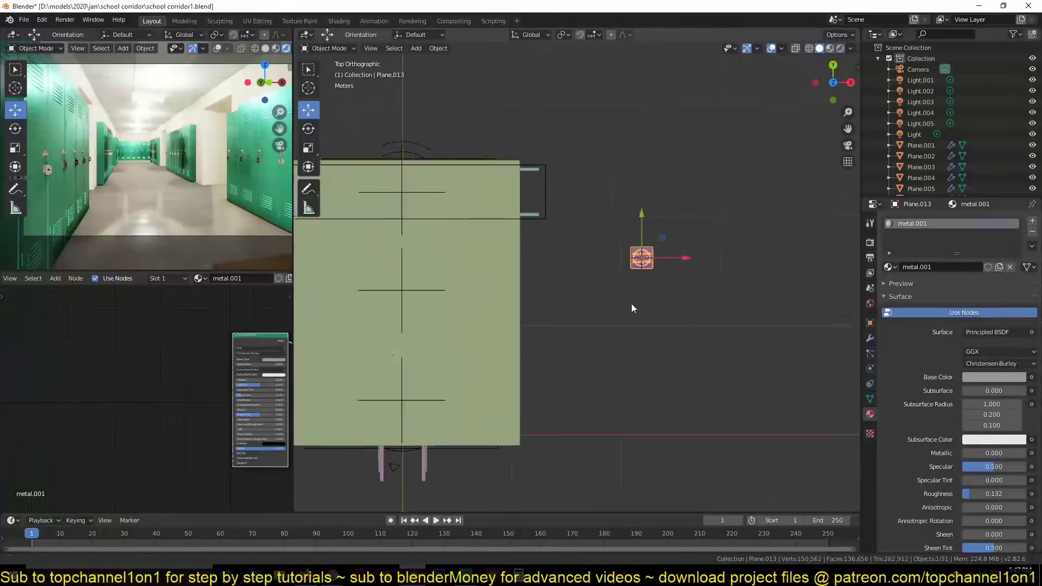
{"action": "key", "text": "ctrl+s"}
{"action": "key", "text": "g"}
{"action": "key", "text": "Escape"}
{"action": "key", "text": "KP_1"}
{"action": "key", "text": "g"}
{"action": "key", "text": "z"}
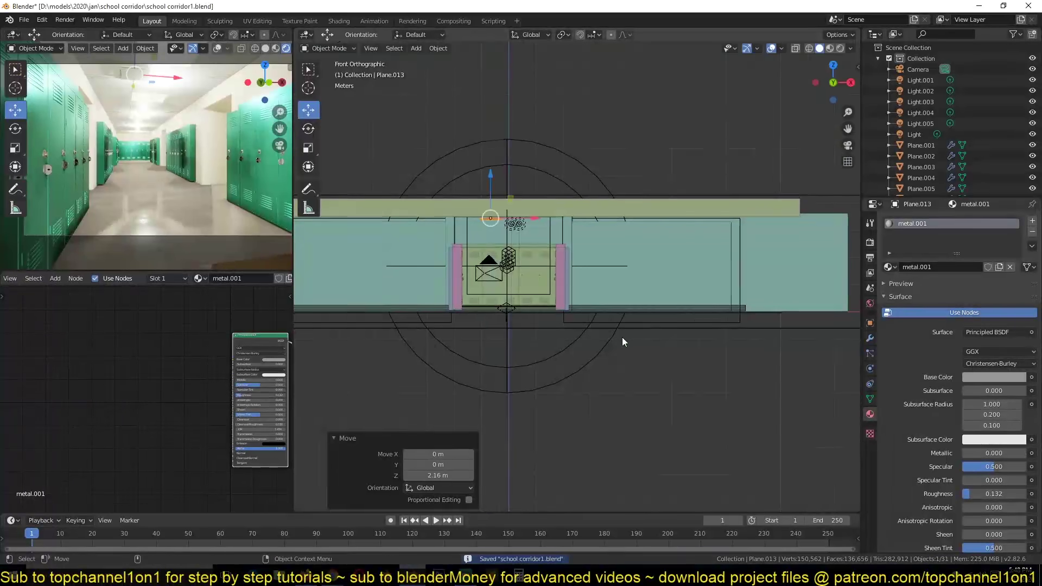
{"action": "middle_click_drag", "start_coordinate": [623, 341], "coordinate": [589, 318]}
{"action": "key", "text": "g"}
{"action": "key", "text": "z"}
{"action": "left_click", "coordinate": [598, 261]}
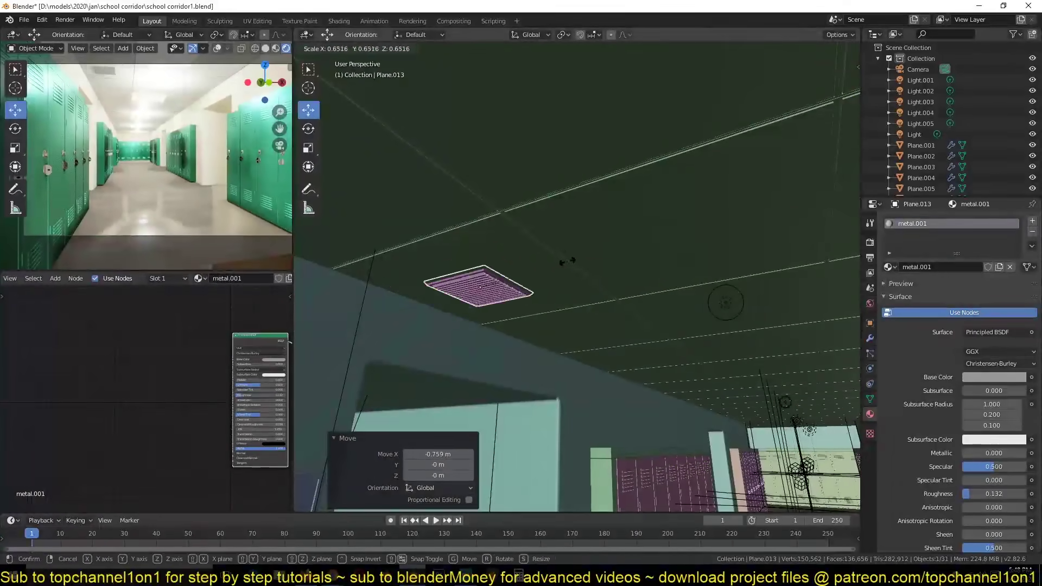
Step: Add an Array modifier with Count 8 to repeat the vent down the hall
{"action": "middle_click_drag", "start_coordinate": [598, 261], "coordinate": [628, 342]}
{"action": "key", "text": "ctrl+s"}
{"action": "left_click", "coordinate": [994, 376]}
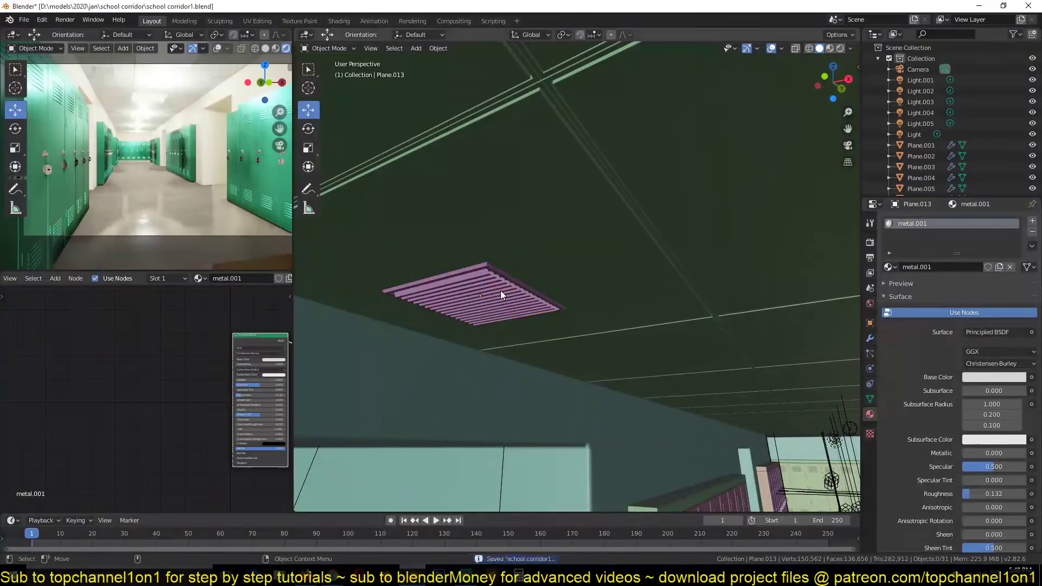
{"action": "left_click", "coordinate": [869, 337]}
{"action": "left_click", "coordinate": [959, 221]}
{"action": "left_click", "coordinate": [830, 250]}
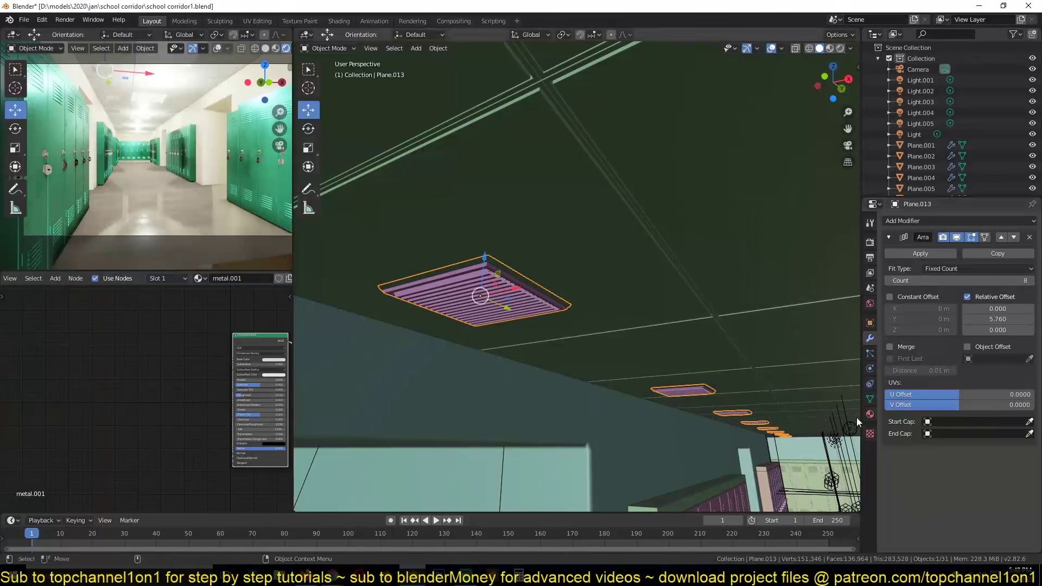
Step: Give the whole vent a second material slot using the 'metal' material, then save
{"action": "left_click", "coordinate": [870, 413]}
{"action": "key", "text": "Tab"}
{"action": "key", "text": "ctrl+l"}
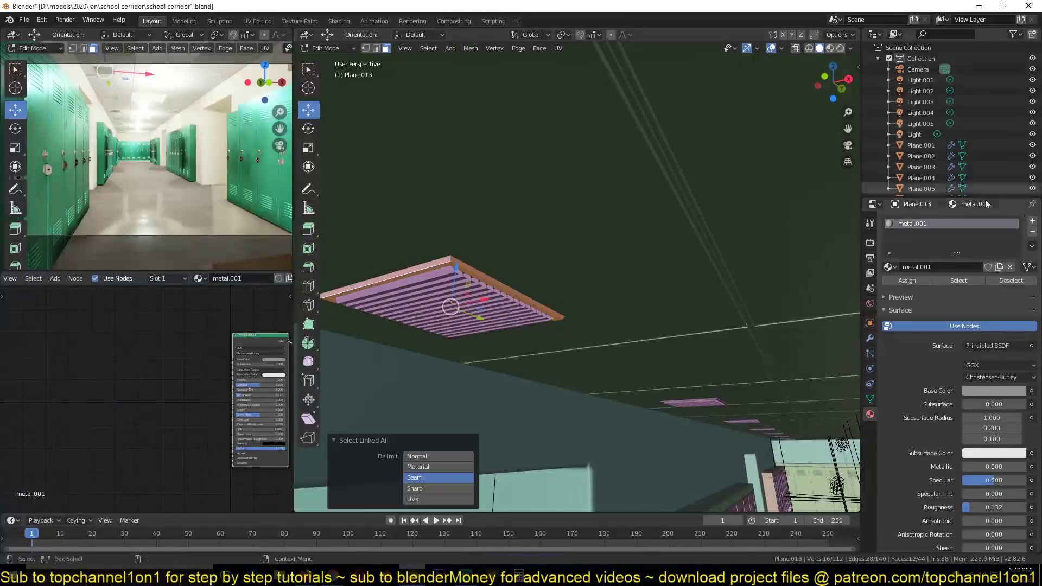
{"action": "left_click", "coordinate": [889, 266]}
{"action": "left_click", "coordinate": [922, 325]}
{"action": "key", "text": "Tab"}
{"action": "key", "text": "KP_7"}
{"action": "key", "text": "ctrl+s"}
Step: Add a circle mesh and extrude it vertically into a ring wall
{"action": "key", "text": "shift+a"}
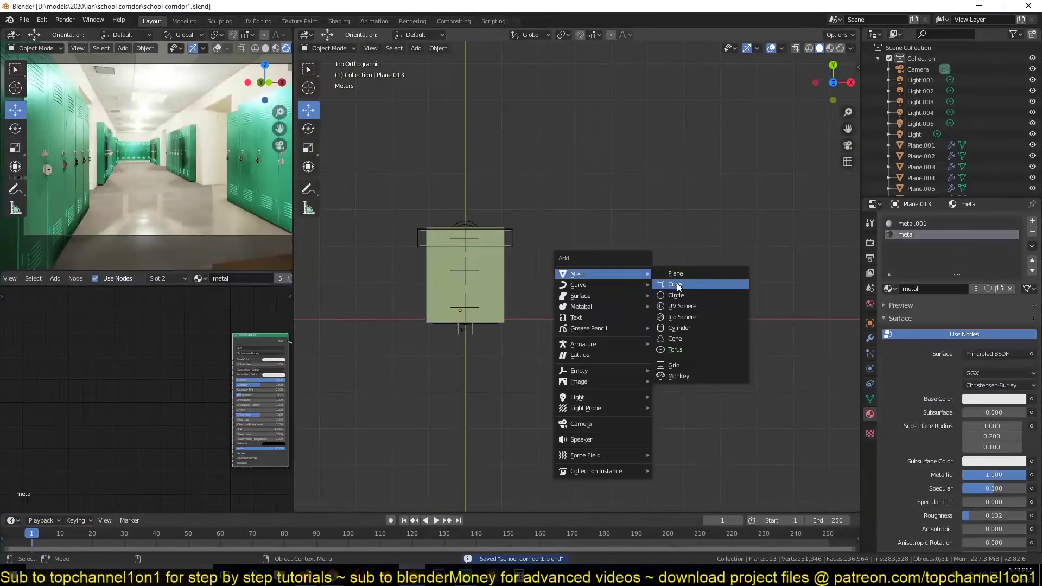
{"action": "left_click", "coordinate": [675, 295]}
{"action": "middle_click_drag", "start_coordinate": [662, 272], "coordinate": [617, 172]}
{"action": "key", "text": "Tab"}
{"action": "key", "text": "e"}
{"action": "key", "text": "z"}
{"action": "left_click", "coordinate": [686, 112]}
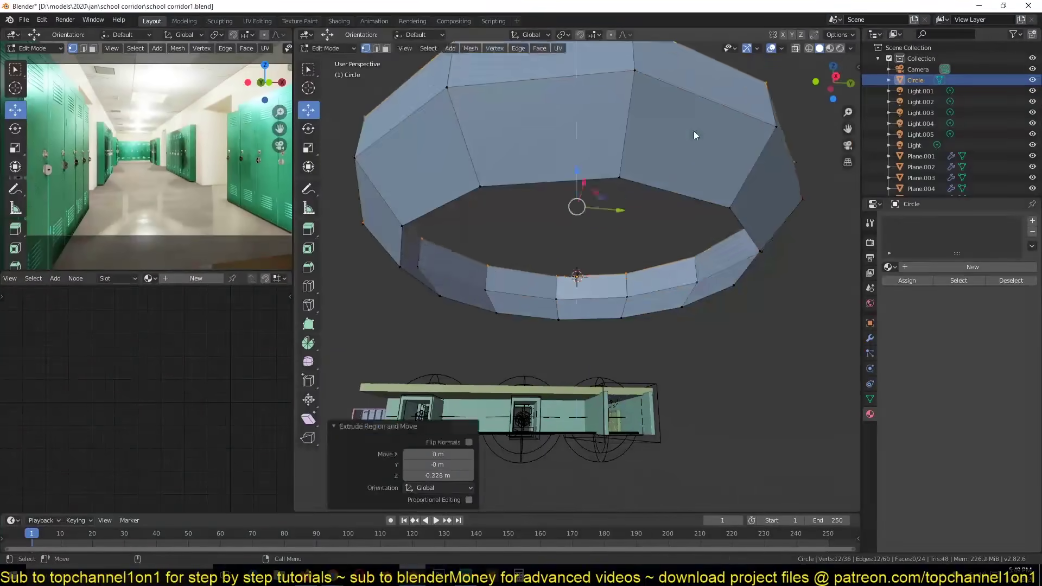
{"action": "key", "text": "2"}
{"action": "middle_click_drag", "start_coordinate": [695, 134], "coordinate": [690, 187]}
{"action": "left_click", "coordinate": [689, 187], "text": "alt"}
{"action": "left_click", "coordinate": [870, 399]}
Step: Fill the ring opening, raise the face 0.133 m and bevel the edge into a slotted band
{"action": "middle_click_drag", "start_coordinate": [651, 271], "coordinate": [651, 326]}
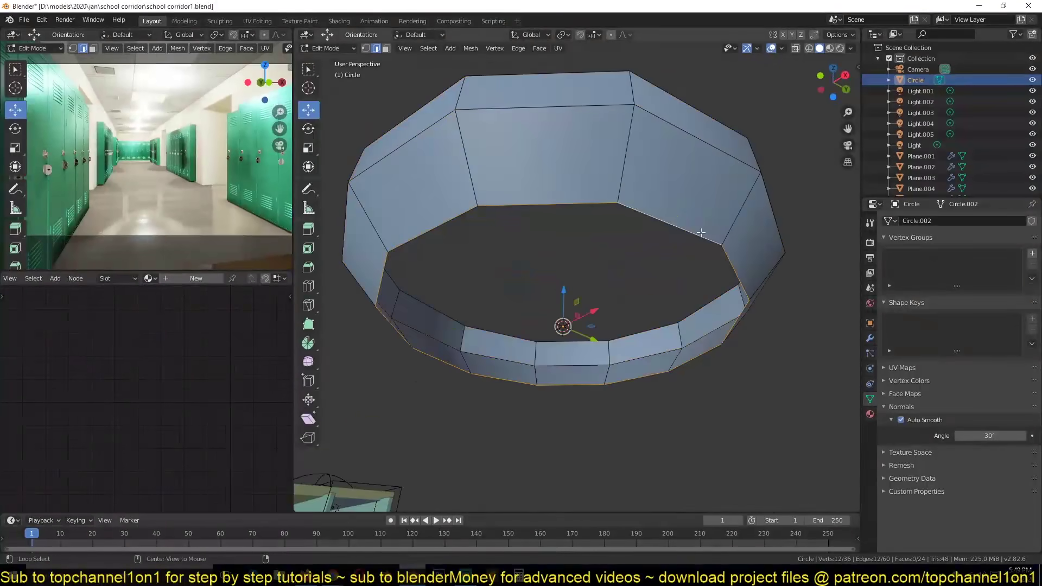
{"action": "key", "text": "f"}
{"action": "key", "text": "g"}
{"action": "key", "text": "z"}
{"action": "left_click", "coordinate": [739, 207]}
{"action": "middle_click_drag", "start_coordinate": [739, 207], "coordinate": [676, 257]}
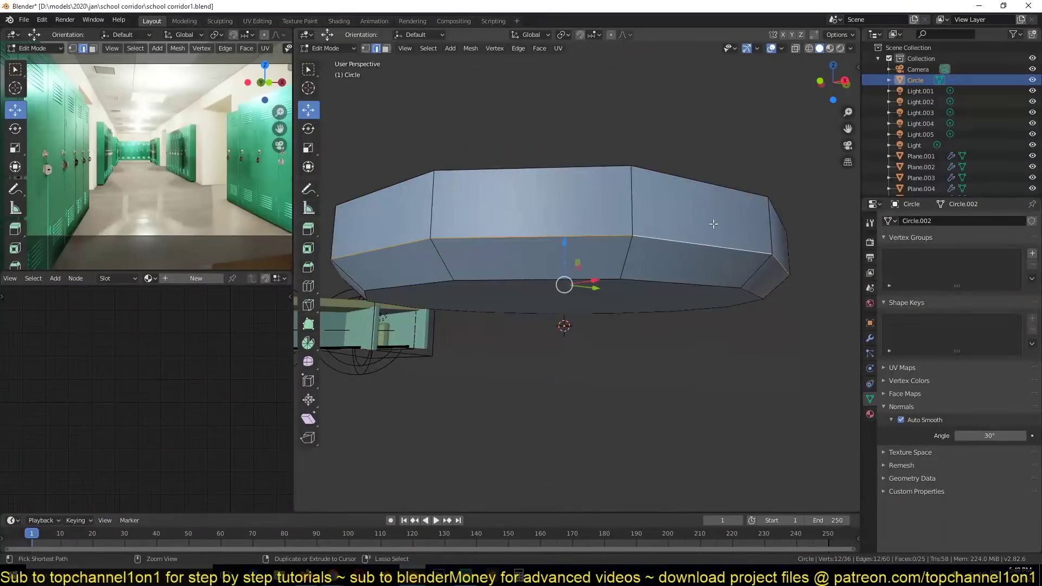
{"action": "key", "text": "ctrl+b"}
{"action": "left_click", "coordinate": [756, 208]}
{"action": "left_click", "coordinate": [755, 203]}
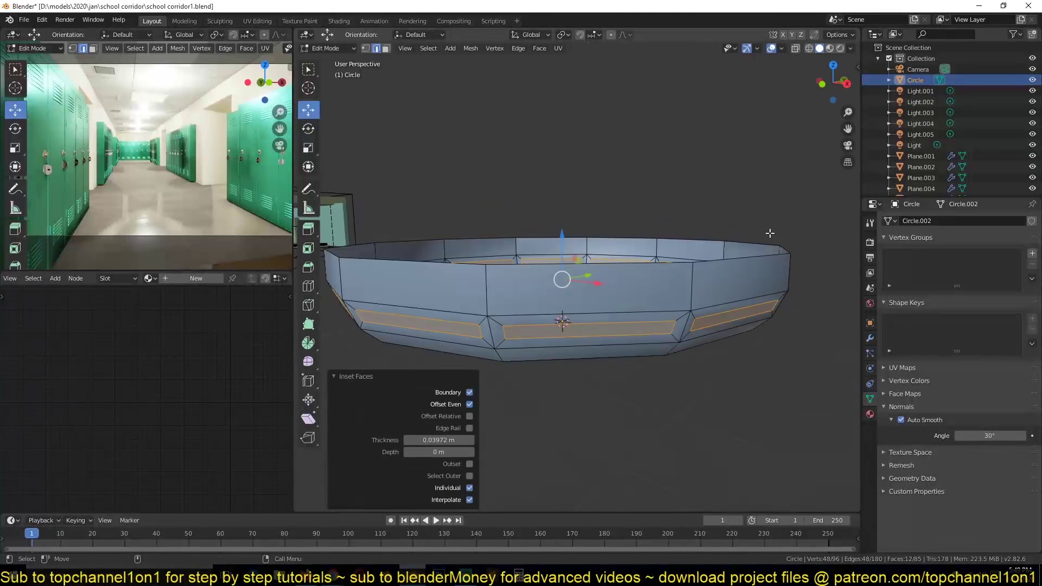
Step: Inset the fixture's bottom face and push the inner face in, then save
{"action": "middle_click_drag", "start_coordinate": [580, 326], "coordinate": [597, 259]}
{"action": "left_click", "coordinate": [598, 259]}
{"action": "key", "text": "i"}
{"action": "left_click", "coordinate": [726, 191]}
{"action": "key", "text": "alt+s"}
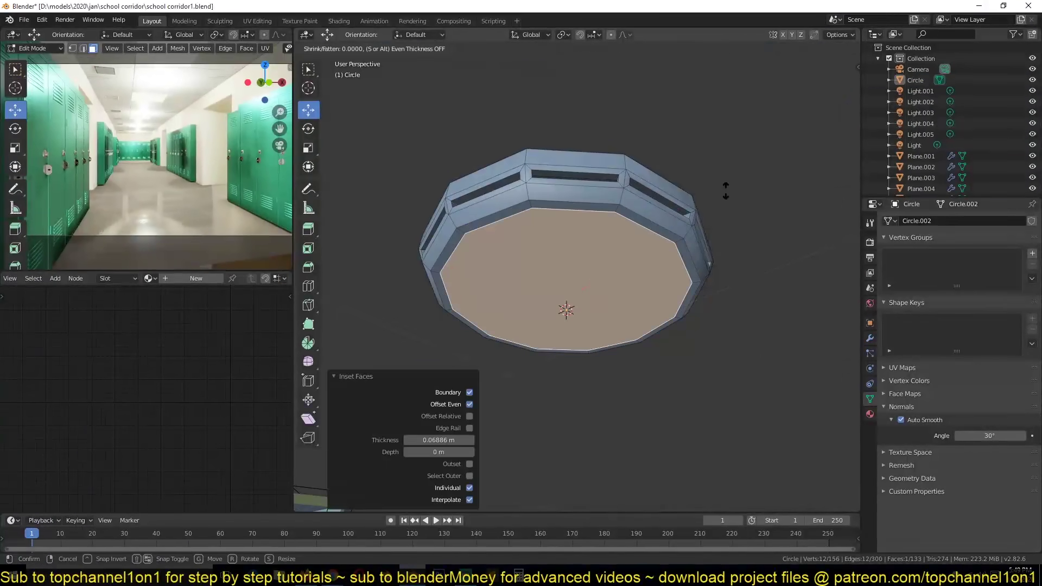
{"action": "left_click", "coordinate": [727, 199]}
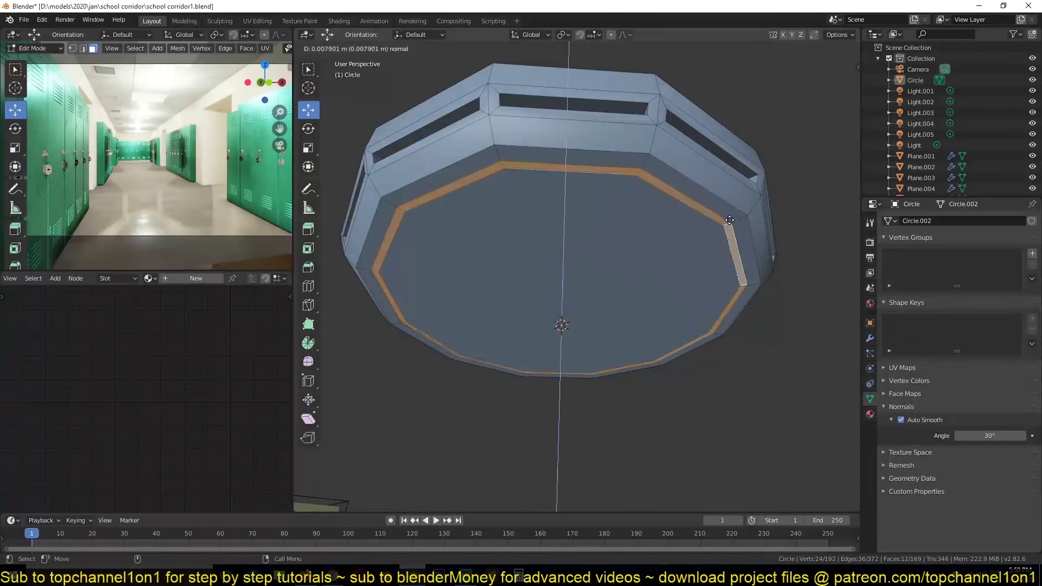
{"action": "key", "text": "Tab"}
{"action": "key", "text": "ctrl+s"}
Step: Assign metal.001 to the light fixture and snap it to the world origin
{"action": "left_click", "coordinate": [869, 414]}
{"action": "left_click", "coordinate": [889, 266]}
{"action": "left_click", "coordinate": [913, 335]}
{"action": "key", "text": "KP_7"}
{"action": "key", "text": "alt+z"}
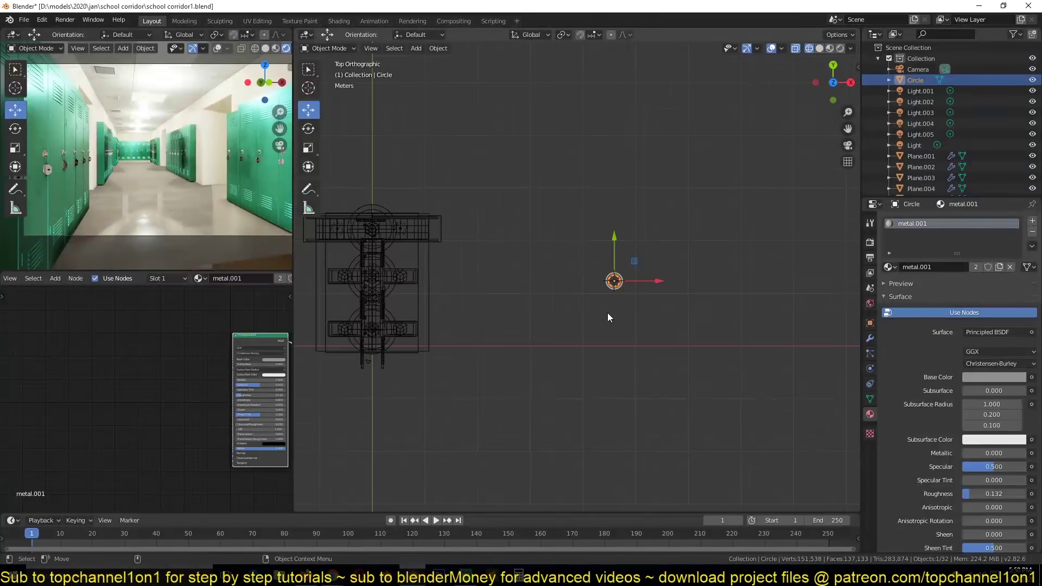
{"action": "key", "text": "g"}
{"action": "right_click", "coordinate": [673, 282]}
Step: Scale the fixture down to 0.29 and save the file
{"action": "key", "text": "KP_1"}
{"action": "scroll", "coordinate": [682, 346], "scroll_direction": "up", "scroll_amount": 5}
{"action": "type", "text": "s"}
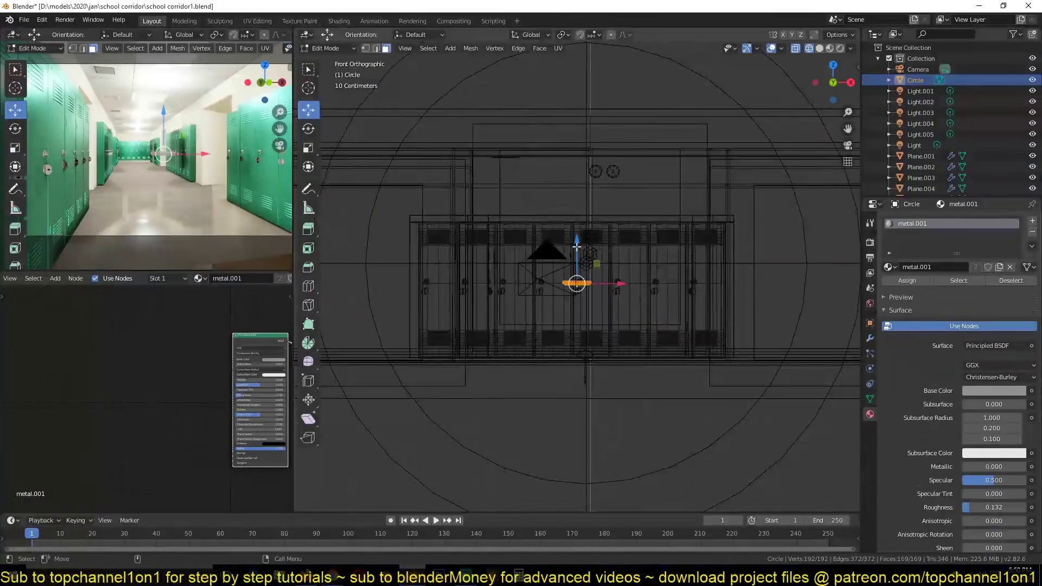
{"action": "type", "text": ".29"}
{"action": "key", "text": "Return"}
{"action": "scroll", "coordinate": [607, 256], "scroll_direction": "up", "scroll_amount": 2}
{"action": "scroll", "coordinate": [607, 256], "scroll_direction": "up", "scroll_amount": 2}
{"action": "mouse_move", "coordinate": [476, 497]}
{"action": "middle_mouse_down"}
{"action": "mouse_move", "coordinate": [545, 353]}
{"action": "mouse_move", "coordinate": [740, 304]}
{"action": "middle_mouse_up"}
{"action": "key", "text": "ctrl+s"}
Step: Add an Array modifier with Count 12 and raise the row of lights under the ceiling
{"action": "left_click", "coordinate": [870, 338]}
{"action": "left_click", "coordinate": [958, 220]}
{"action": "left_click", "coordinate": [839, 246]}
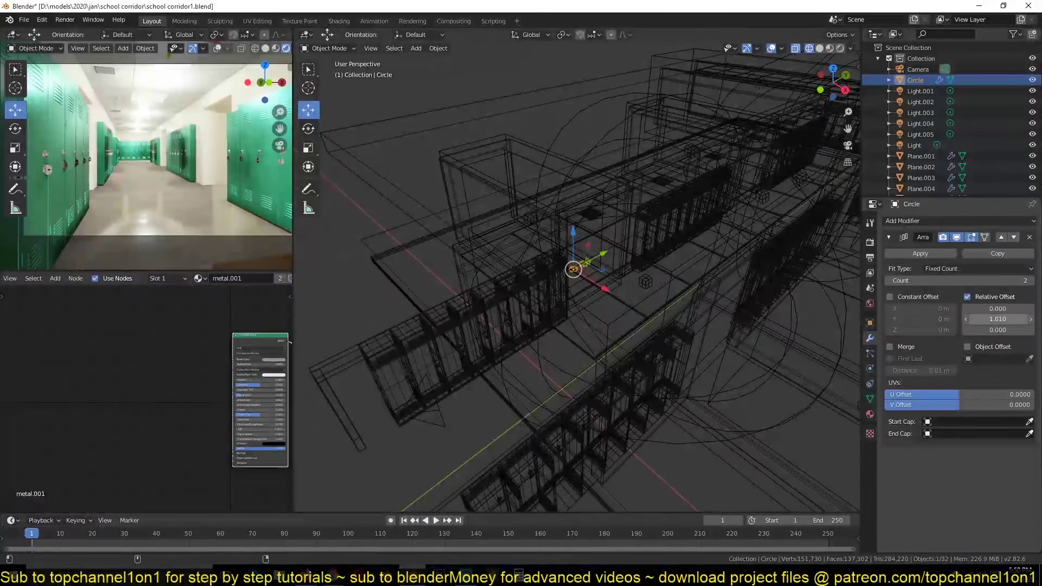
{"action": "key", "text": "KP_0"}
{"action": "key", "text": "g"}
{"action": "key", "text": "z"}
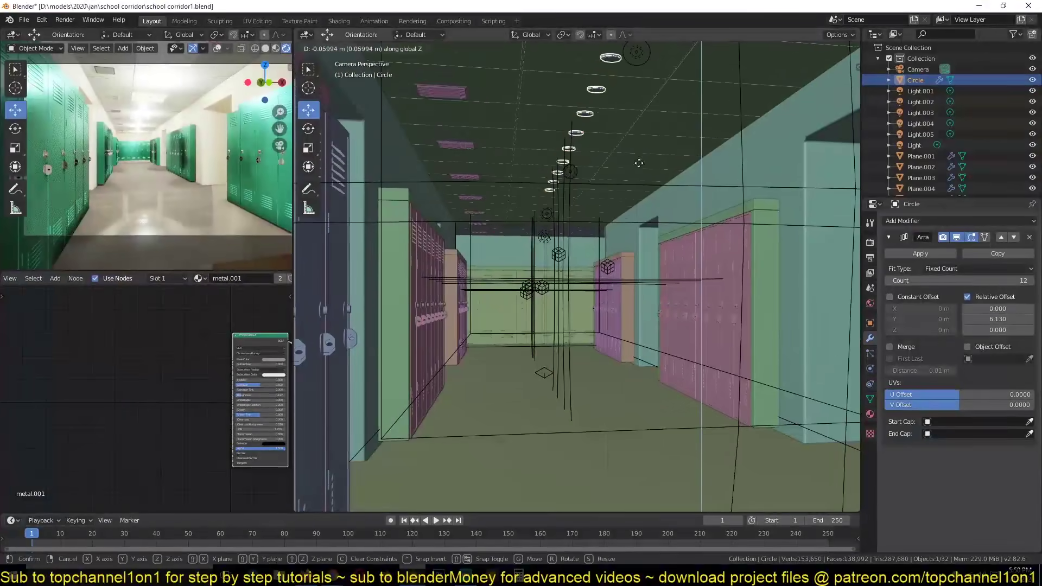
{"action": "left_click", "coordinate": [653, 124]}
{"action": "scroll", "coordinate": [168, 181], "scroll_direction": "up", "scroll_amount": 3}
{"action": "key", "text": "ctrl+s"}
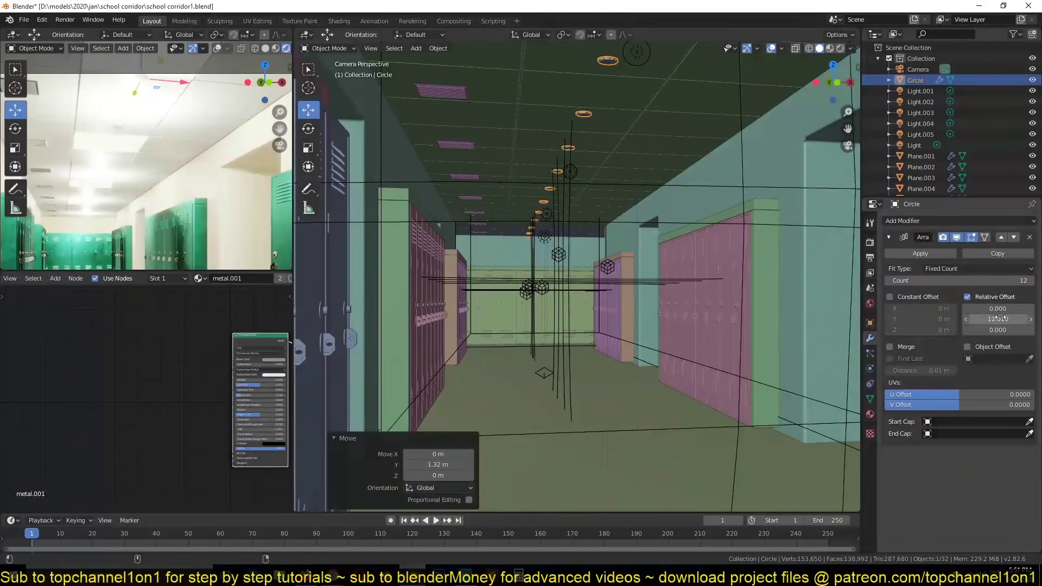
Step: Select all corridor lights by type and lower them slightly along Z
{"action": "left_click", "coordinate": [574, 175]}
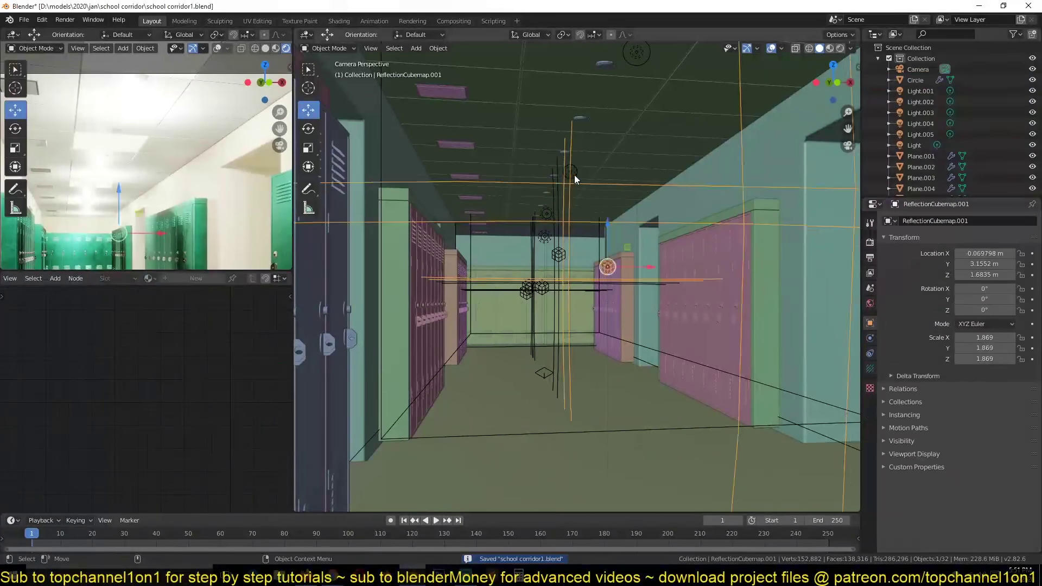
{"action": "key", "text": "shift+g"}
{"action": "left_click", "coordinate": [574, 175]}
{"action": "key", "text": "g"}
{"action": "key", "text": "z"}
{"action": "left_click", "coordinate": [593, 185]}
{"action": "scroll", "coordinate": [593, 185], "scroll_direction": "down", "scroll_amount": 2}
Step: Set the lights to a pale pink colour with Power 250 W and Specular 0.49
{"action": "left_click", "coordinate": [870, 368]}
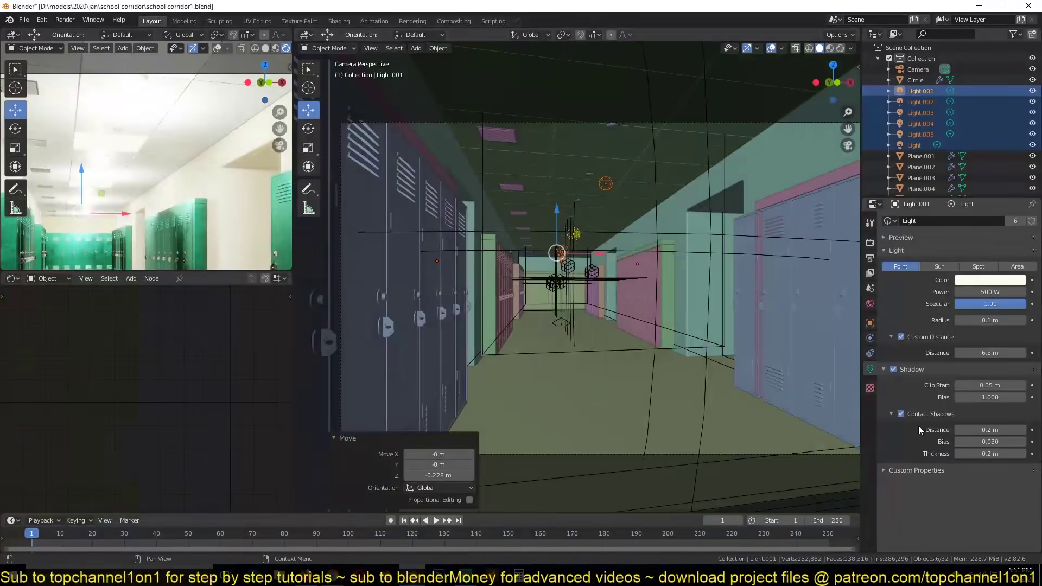
{"action": "left_click", "coordinate": [990, 280]}
{"action": "left_click", "coordinate": [967, 181]}
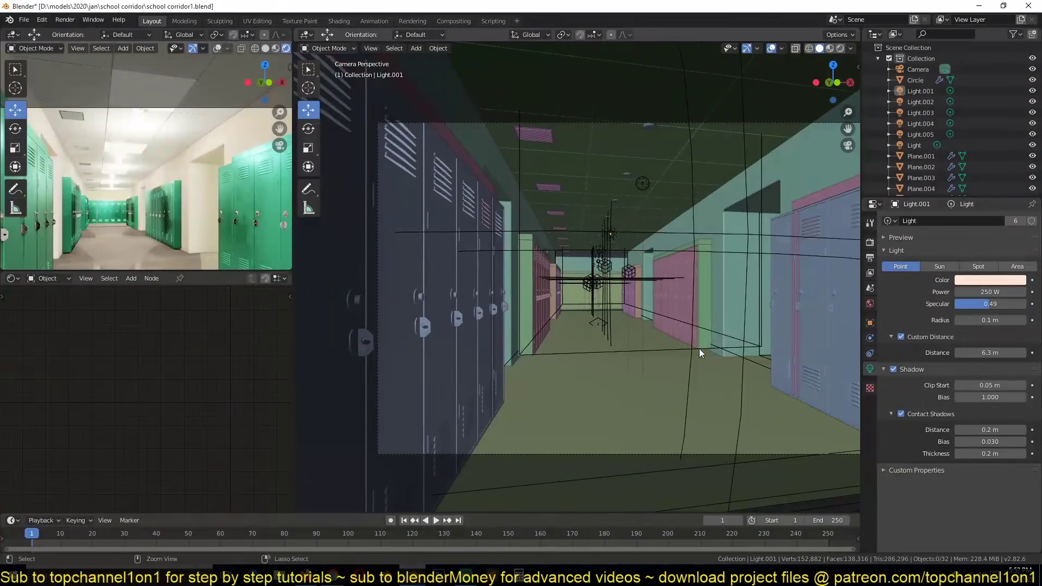
{"action": "scroll", "coordinate": [589, 290], "scroll_direction": "down", "scroll_amount": 2}
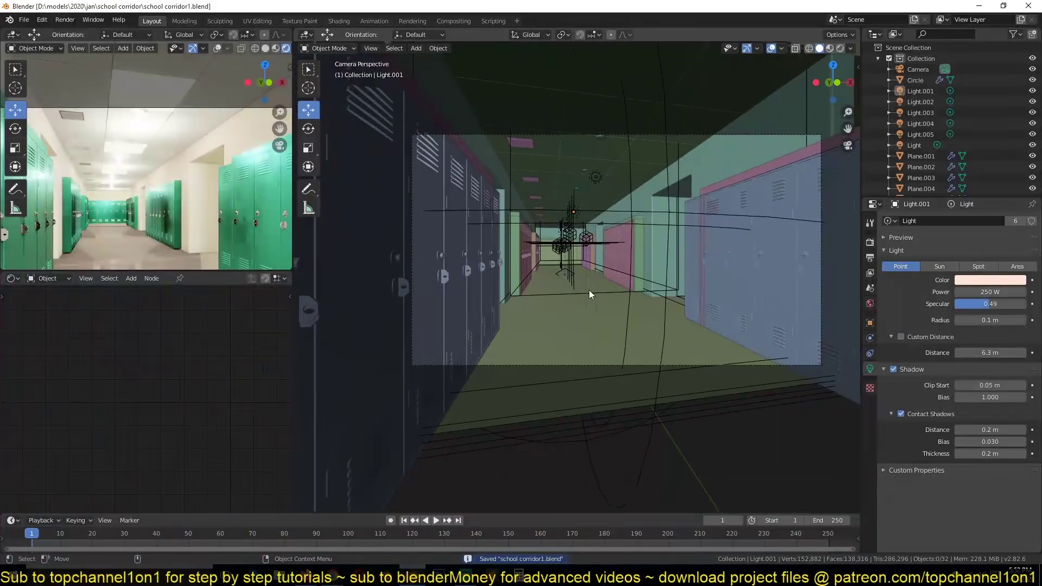
{"action": "left_click", "coordinate": [598, 290]}
{"action": "scroll", "coordinate": [598, 289], "scroll_direction": "down", "scroll_amount": 1}
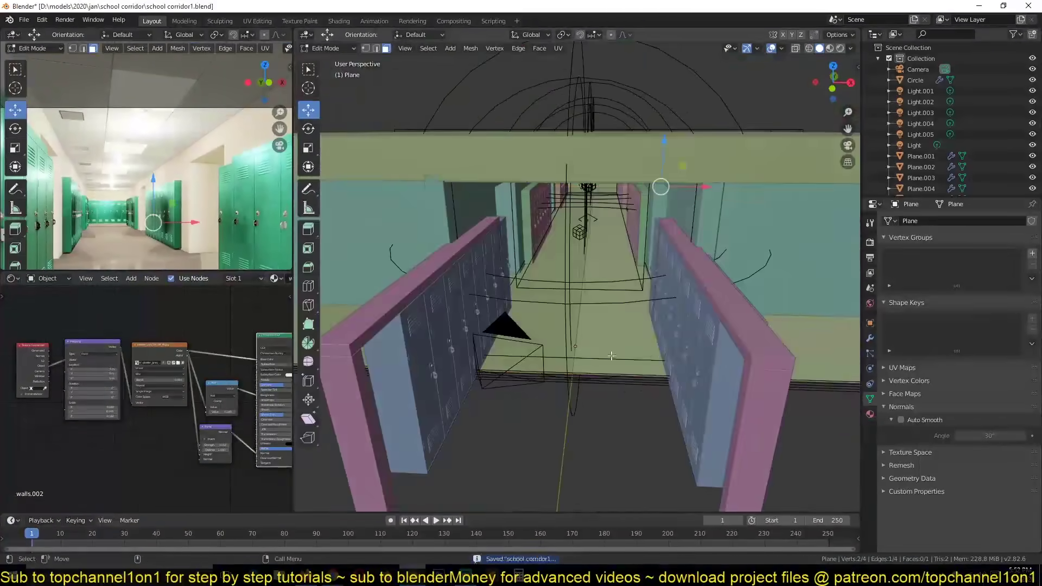
Step: Loop cut the floor and extrude a strip, sizing it along the Y axis
{"action": "key", "text": "Escape"}
{"action": "key", "text": "shift+z"}
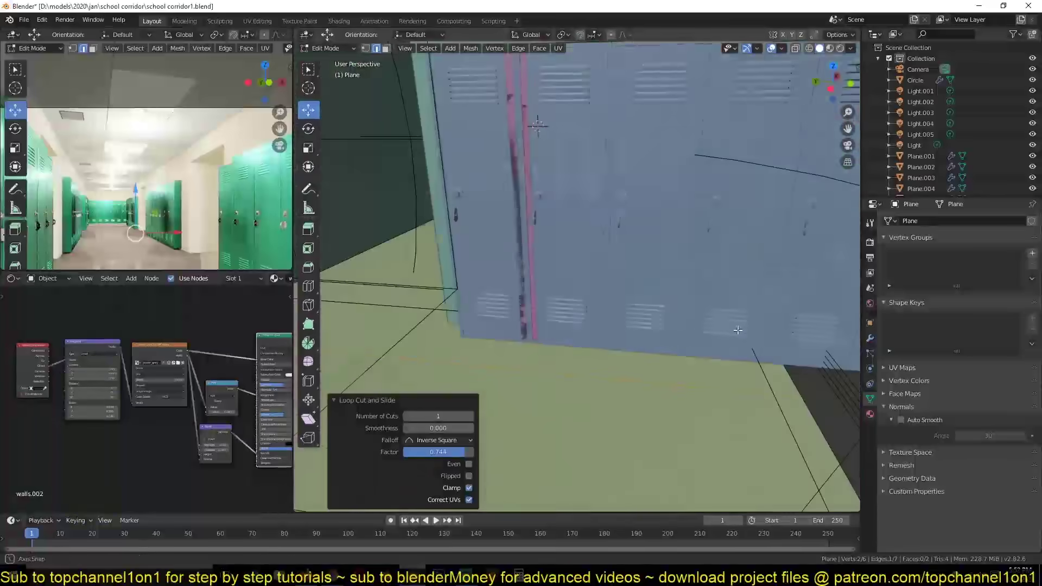
{"action": "key", "text": "e"}
{"action": "middle_click_drag", "start_coordinate": [638, 376], "coordinate": [602, 241]}
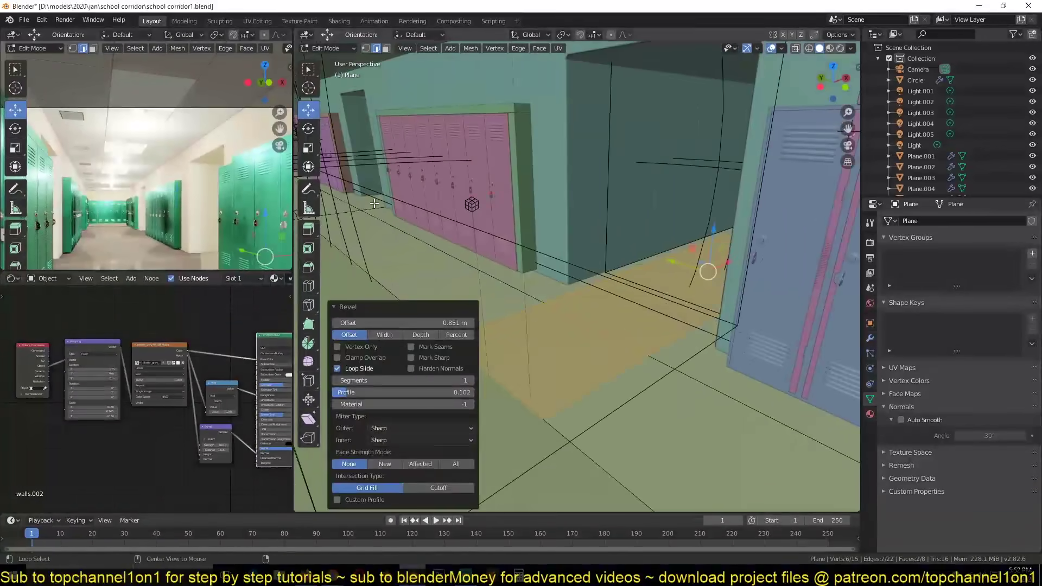
{"action": "scroll", "coordinate": [602, 240], "scroll_direction": "down", "scroll_amount": 5}
{"action": "key", "text": "e"}
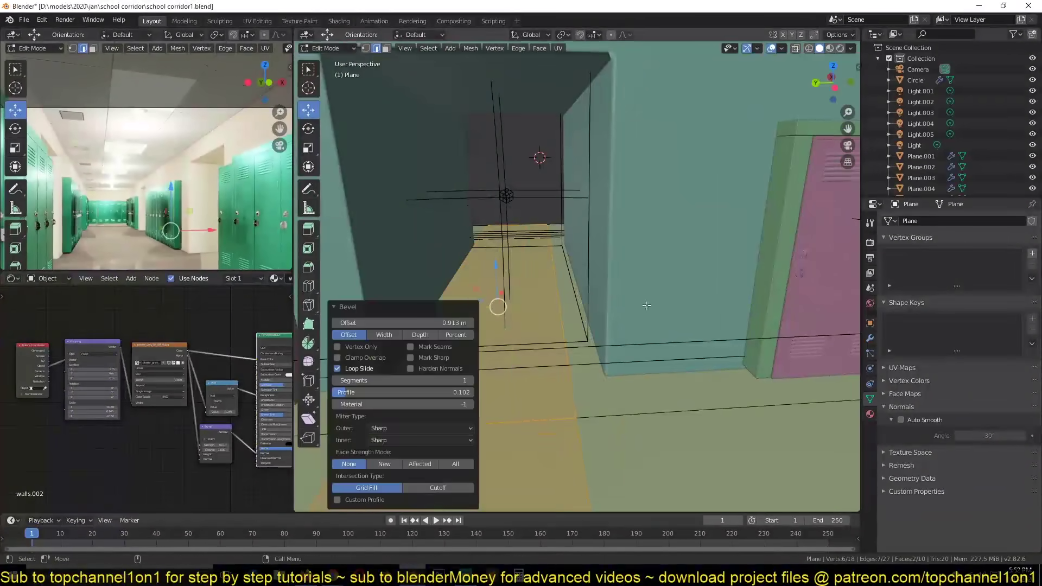
{"action": "key", "text": "s"}
{"action": "key", "text": "y"}
{"action": "left_click", "coordinate": [573, 307]}
Step: Add a second floor loop cut near the wall base and slide it into place
{"action": "key", "text": "g"}
{"action": "key", "text": "y"}
{"action": "scroll", "coordinate": [572, 308], "scroll_direction": "up", "scroll_amount": 5}
{"action": "key", "text": "ctrl+r"}
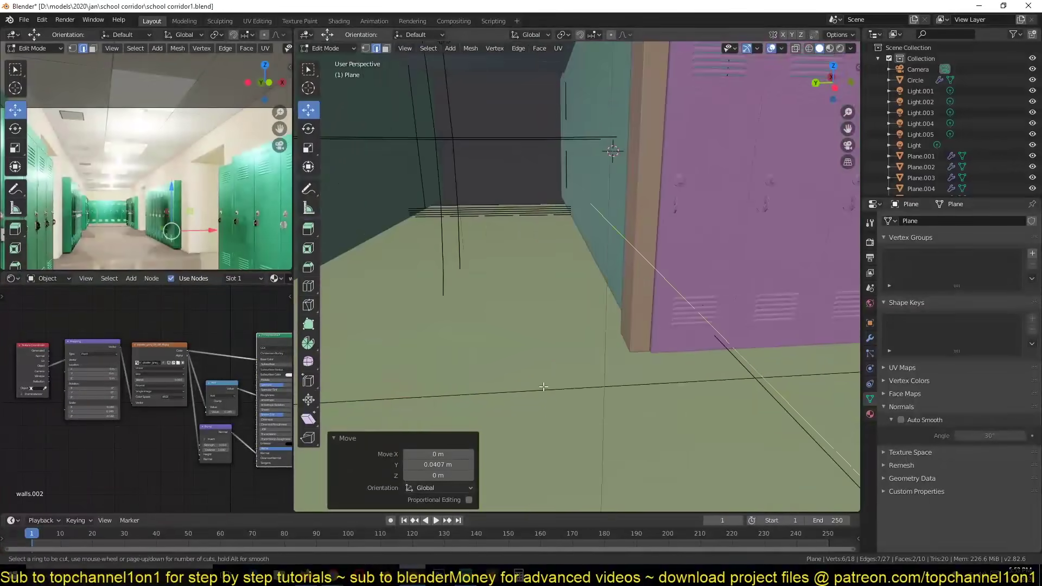
{"action": "left_click", "coordinate": [381, 387]}
{"action": "scroll", "coordinate": [540, 349], "scroll_direction": "down", "scroll_amount": 3}
{"action": "key", "text": "3"}
{"action": "mouse_move", "coordinate": [539, 349]}
{"action": "middle_mouse_down"}
{"action": "mouse_move", "coordinate": [602, 163]}
{"action": "mouse_move", "coordinate": [610, 306]}
{"action": "mouse_move", "coordinate": [488, 217]}
{"action": "middle_mouse_up"}
{"action": "key", "text": "KP_0"}
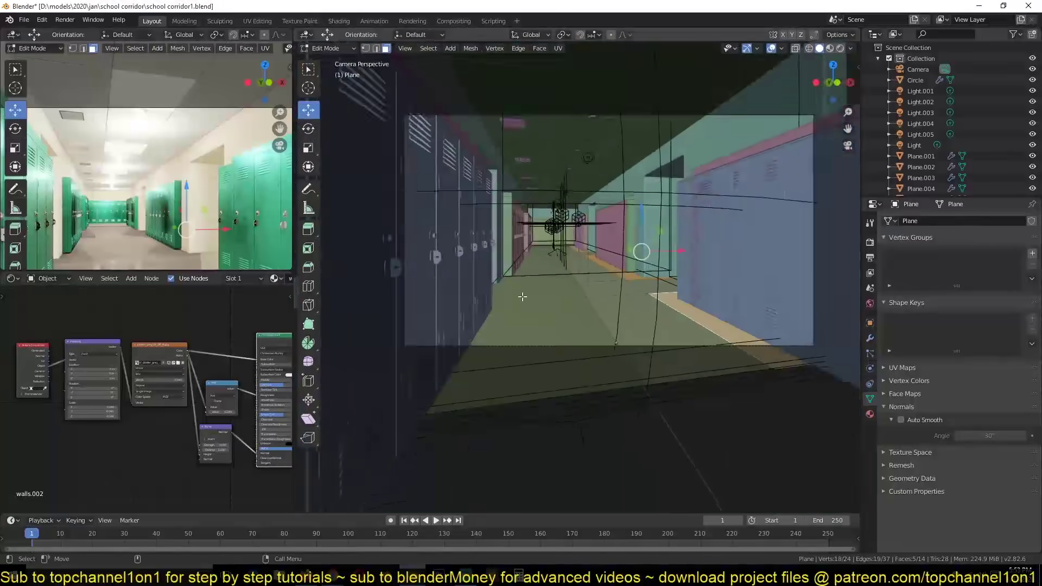
Step: Add a floor material slot using walls.002, darken it to grey-brown, and save
{"action": "left_click", "coordinate": [870, 414]}
{"action": "left_click", "coordinate": [1027, 222]}
{"action": "left_click", "coordinate": [890, 288]}
{"action": "left_click", "coordinate": [913, 388]}
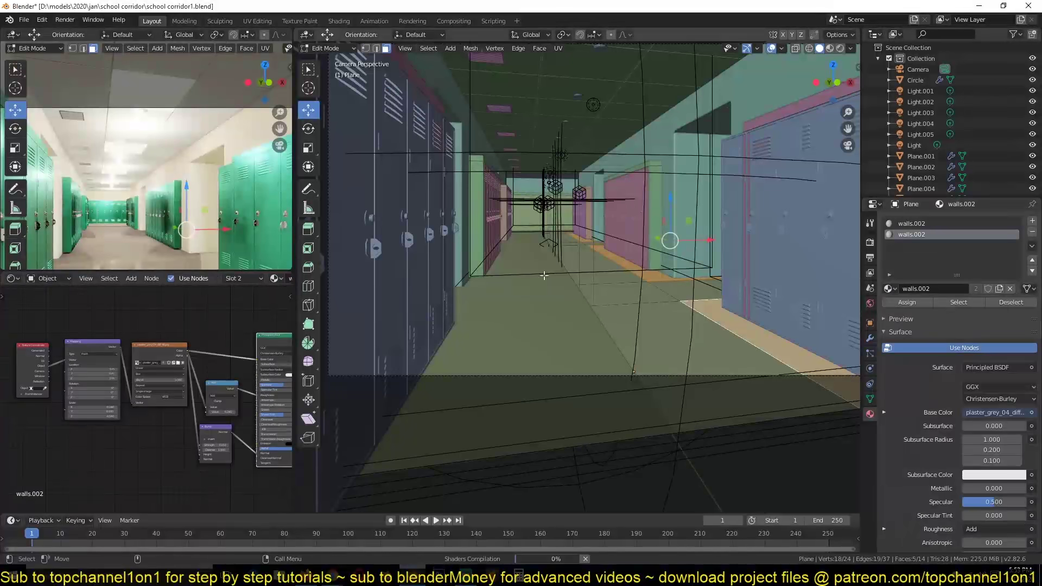
{"action": "key", "text": "Tab"}
{"action": "scroll", "coordinate": [201, 397], "scroll_direction": "up", "scroll_amount": 5}
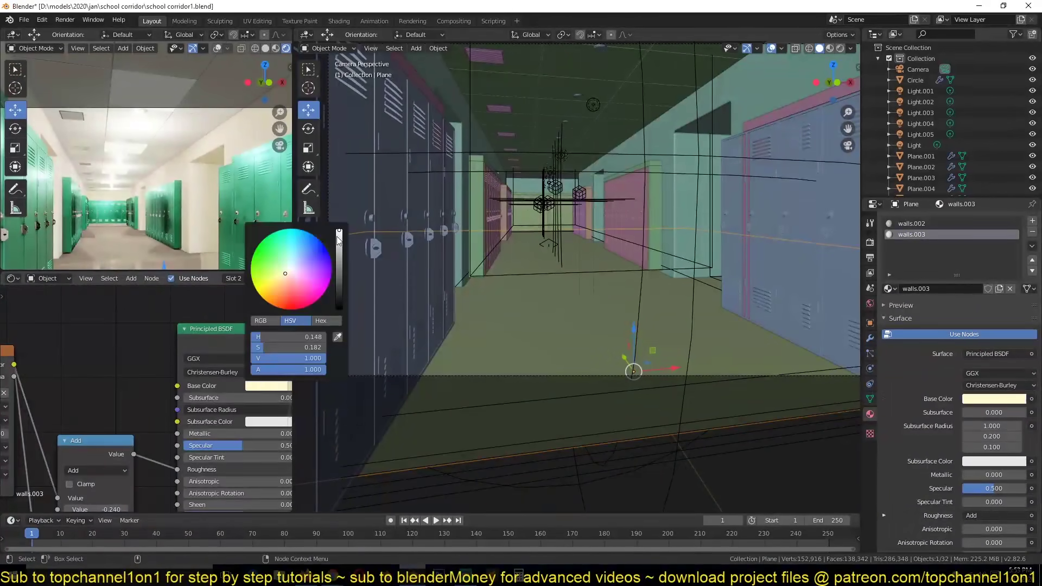
{"action": "left_click_drag", "start_coordinate": [339, 239], "coordinate": [339, 271]}
{"action": "key", "text": "Tab"}
{"action": "key", "text": "ctrl+s"}
Step: Slide the wall-base edge up the wall to form the strip's top
{"action": "middle_click_drag", "start_coordinate": [597, 326], "coordinate": [639, 361]}
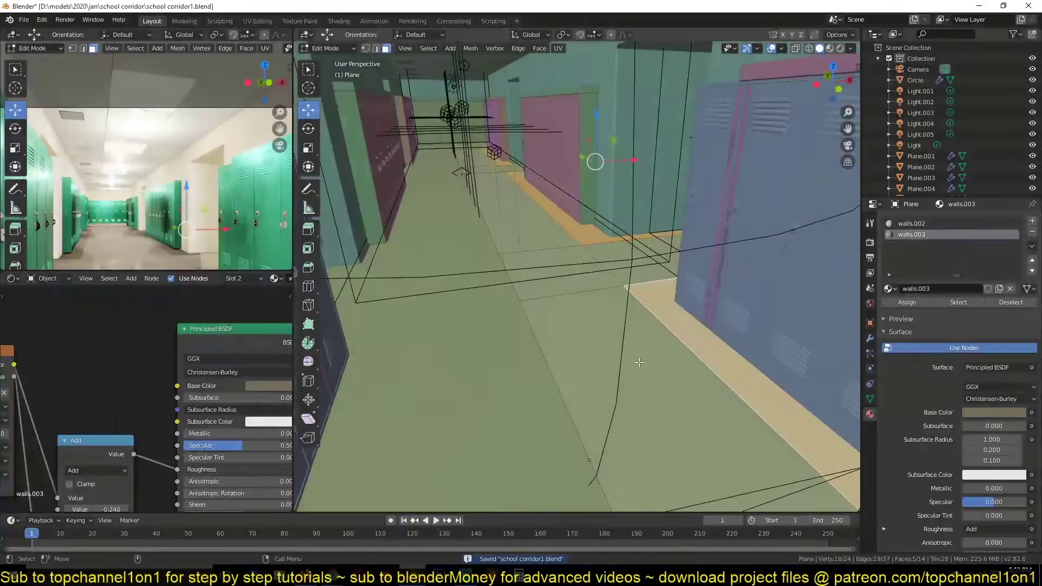
{"action": "key", "text": "2"}
{"action": "left_click", "coordinate": [611, 198]}
{"action": "key", "text": "g"}
{"action": "key", "text": "g"}
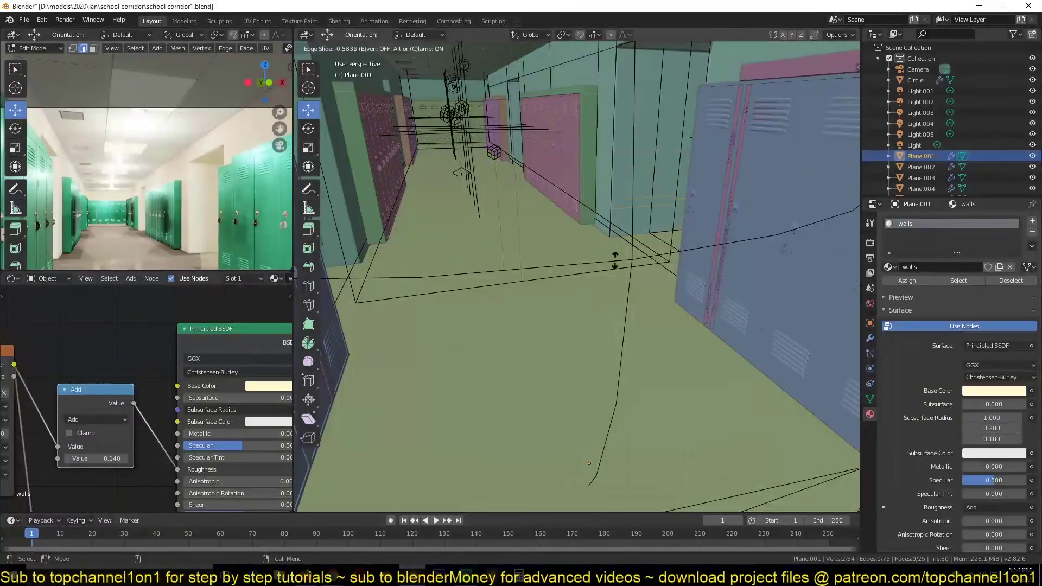
{"action": "left_click", "coordinate": [615, 260]}
{"action": "key", "text": "grave"}
Step: Subdivide the selected wall edges and flatten them to zero height on Z
{"action": "right_click", "coordinate": [720, 227]}
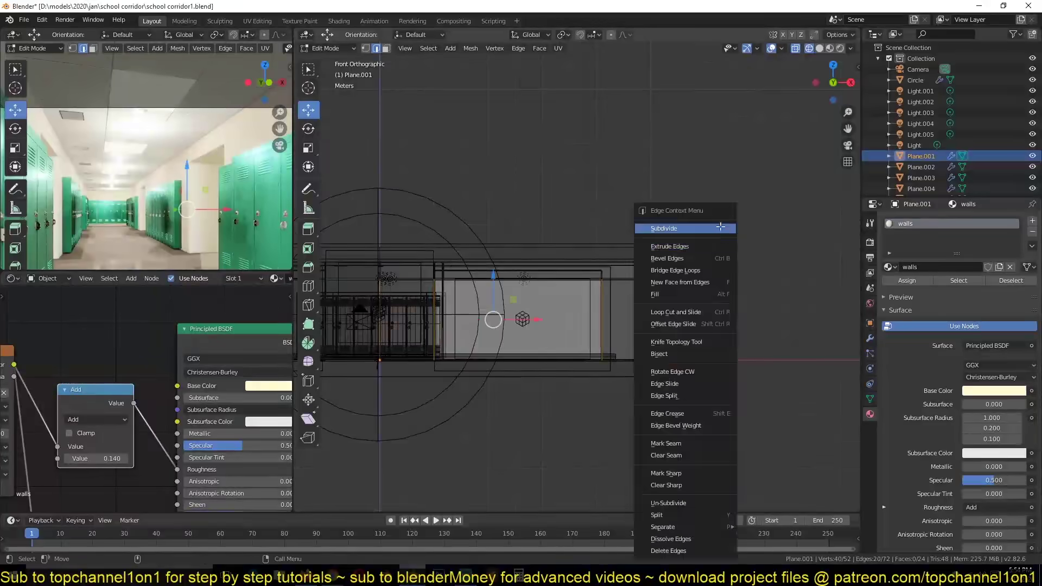
{"action": "left_click", "coordinate": [720, 227]}
{"action": "key", "text": "s"}
{"action": "key", "text": "z"}
{"action": "key", "text": "0"}
{"action": "key", "text": "Return"}
Step: Move the flattened wall edges into position and clear the selection
{"action": "left_click", "coordinate": [870, 338]}
{"action": "scroll", "coordinate": [519, 343], "scroll_direction": "up", "scroll_amount": 3}
{"action": "key", "text": "g"}
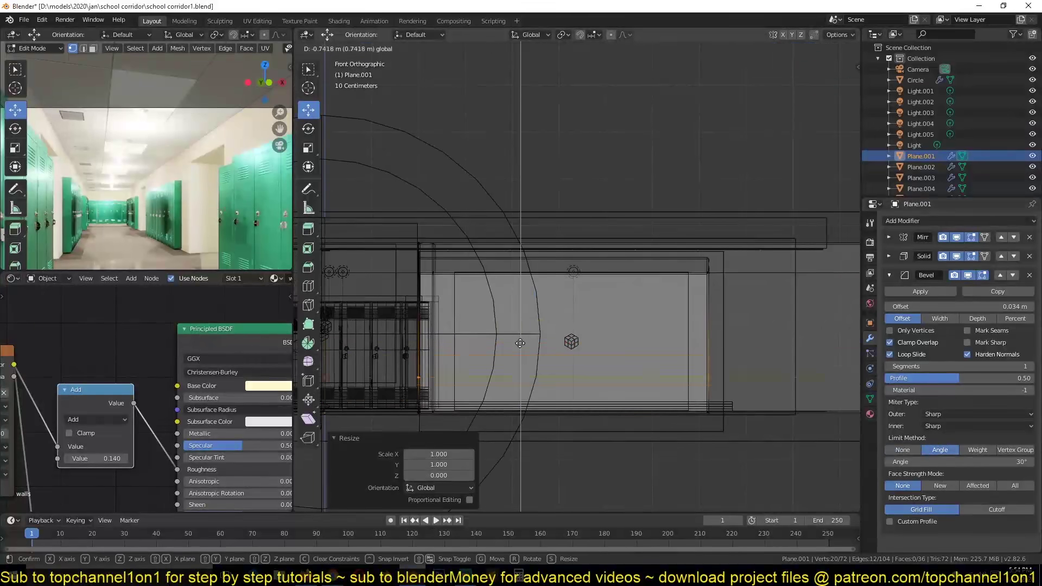
{"action": "left_click", "coordinate": [519, 343]}
{"action": "scroll", "coordinate": [435, 409], "scroll_direction": "down", "scroll_amount": 2}
{"action": "left_click", "coordinate": [434, 409]}
Step: Assign the walls.003 baseboard material in a new wall slot, preview it, and save
{"action": "left_click", "coordinate": [870, 414]}
{"action": "left_click", "coordinate": [889, 288]}
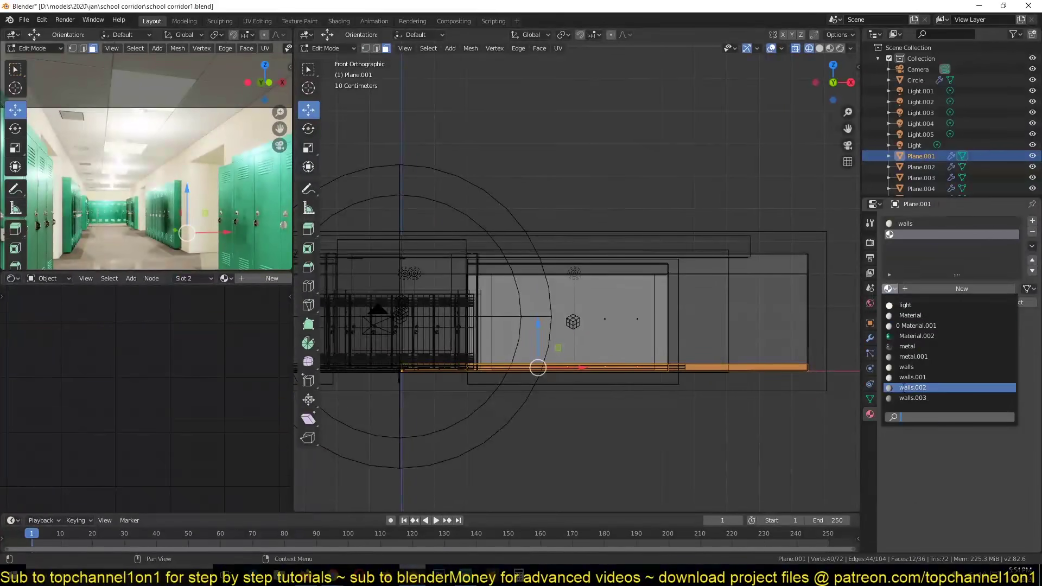
{"action": "left_click", "coordinate": [922, 383]}
{"action": "key", "text": "Tab"}
{"action": "left_click", "coordinate": [268, 386]}
{"action": "middle_click_drag", "start_coordinate": [110, 509], "coordinate": [134, 467]}
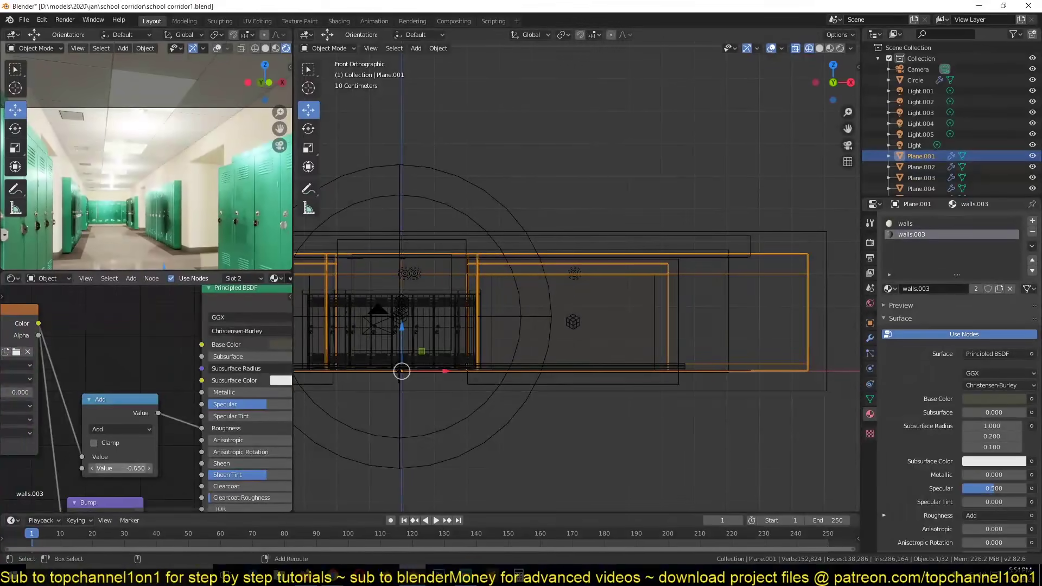
{"action": "key", "text": "Escape"}
{"action": "left_click", "coordinate": [276, 49]}
{"action": "key", "text": "ctrl+s"}
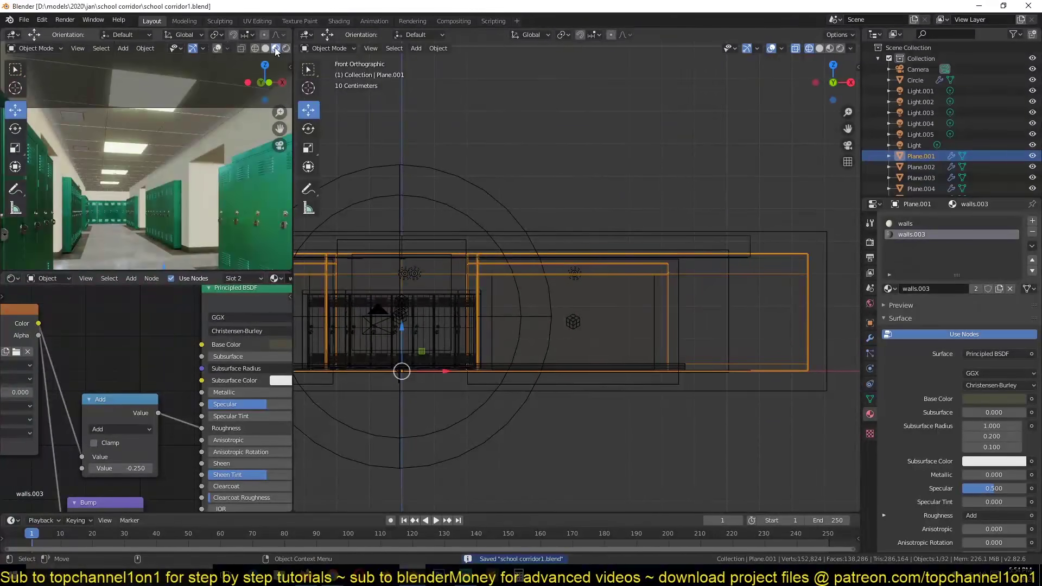
Step: Resize the first reflection probe in top view to cover the corridor
{"action": "middle_click_drag", "start_coordinate": [92, 168], "coordinate": [91, 118]}
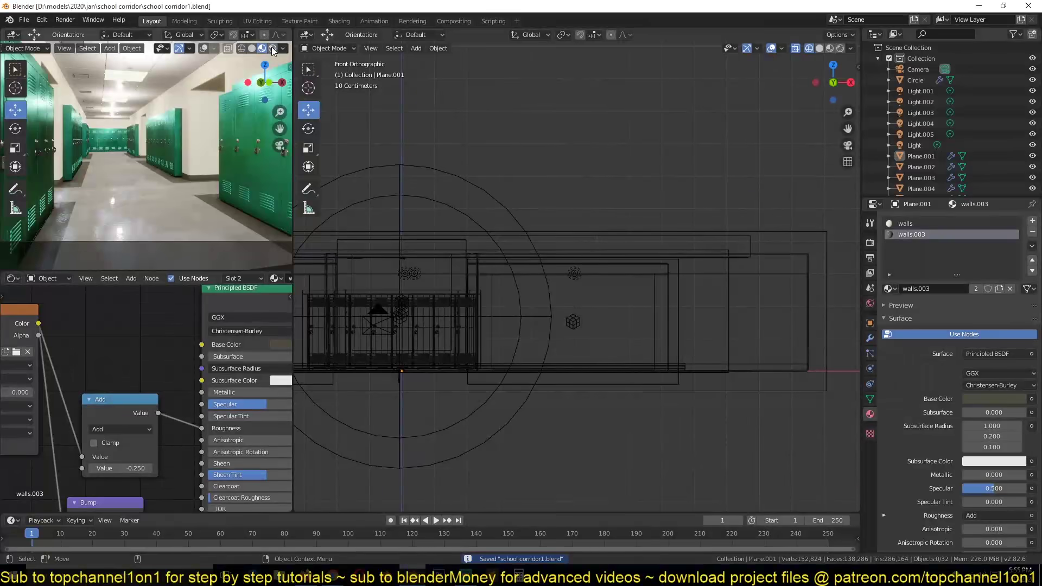
{"action": "middle_click_drag", "start_coordinate": [488, 168], "coordinate": [628, 155], "text": "shift"}
{"action": "scroll", "coordinate": [629, 155], "scroll_direction": "down", "scroll_amount": 1}
{"action": "left_click", "coordinate": [534, 182]}
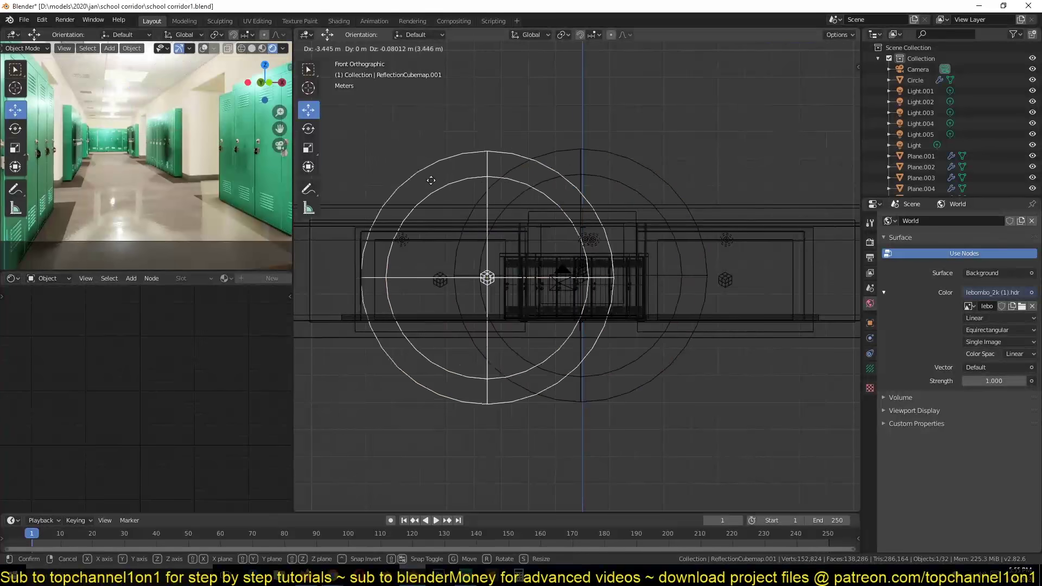
{"action": "key", "text": "Escape"}
{"action": "key", "text": "KP_7"}
{"action": "key", "text": "s"}
{"action": "left_click", "coordinate": [735, 191]}
Step: Scale the second reflection probe to fit the corridor
{"action": "scroll", "coordinate": [591, 267], "scroll_direction": "up", "scroll_amount": 5, "text": "shift"}
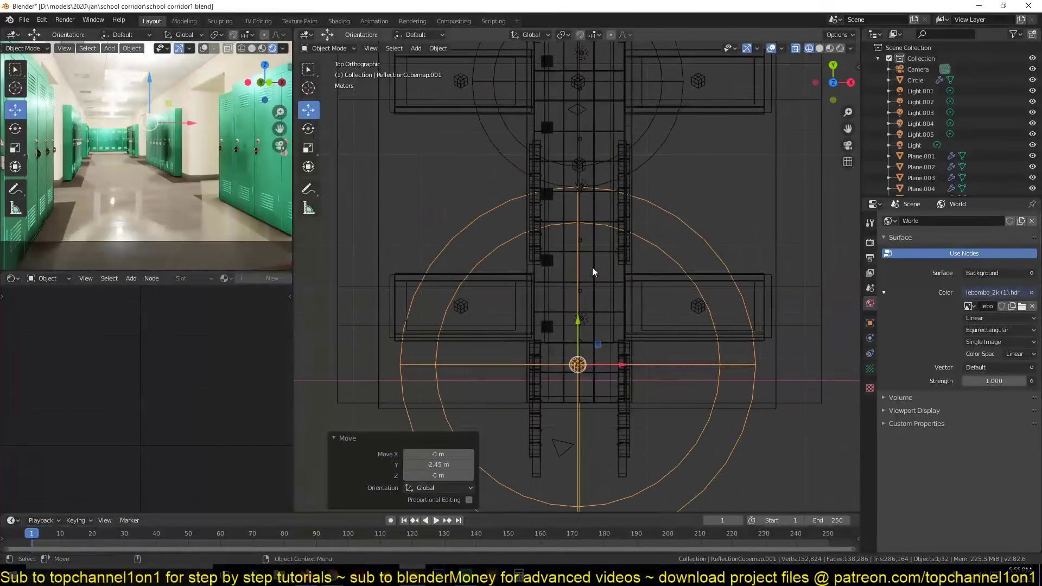
{"action": "scroll", "coordinate": [658, 214], "scroll_direction": "up", "scroll_amount": 2, "text": "shift"}
{"action": "left_click", "coordinate": [649, 218]}
{"action": "key", "text": "s"}
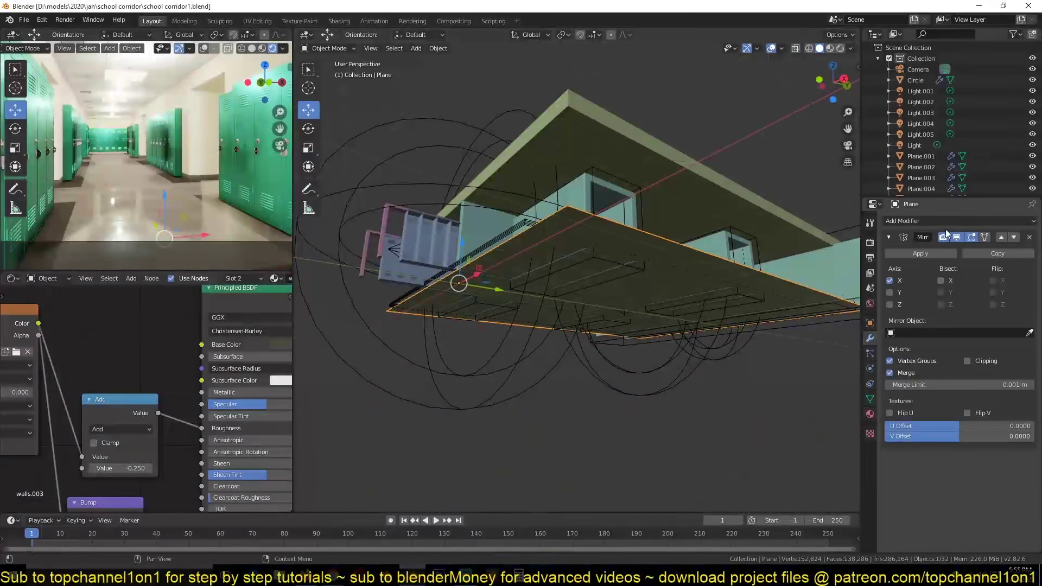
Step: Give the floor a 0.15 m Solidify thickness and apply its scale
{"action": "left_click", "coordinate": [916, 233]}
{"action": "left_click", "coordinate": [809, 387]}
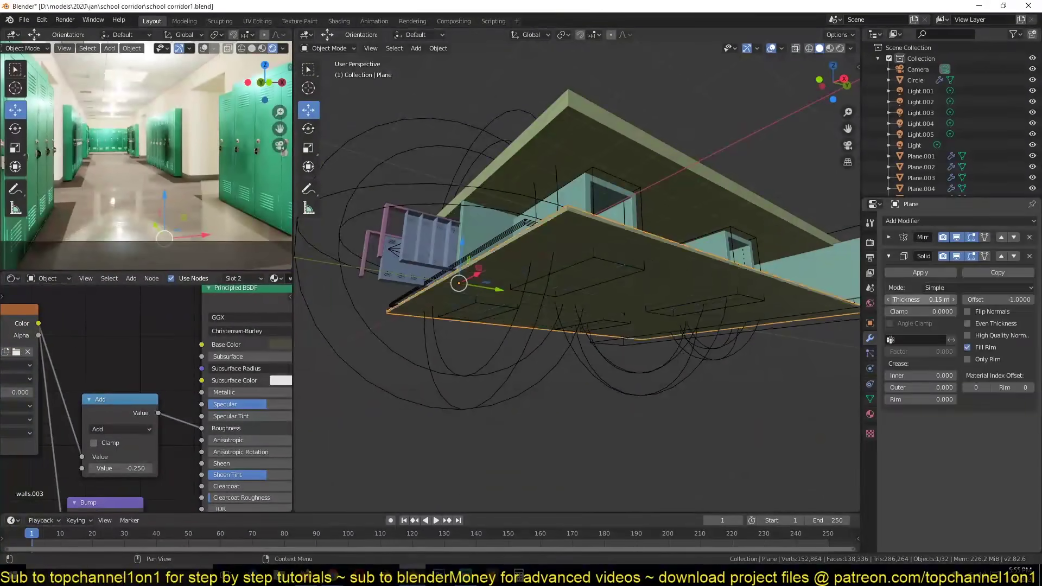
{"action": "key", "text": "ctrl+s"}
{"action": "key", "text": "ctrl+a"}
{"action": "left_click", "coordinate": [652, 249]}
{"action": "key", "text": "ctrl+alt+space"}
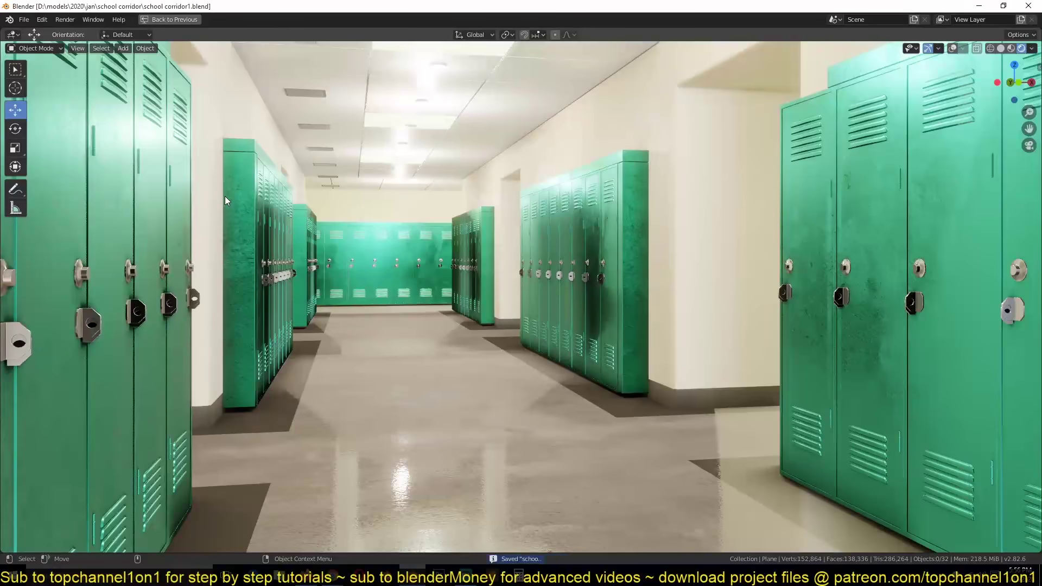
{"action": "key", "text": "ctrl+alt+space"}
Step: Move the locker end panels (Plane.008) along Y and save
{"action": "scroll", "coordinate": [370, 227], "scroll_direction": "up", "scroll_amount": 3}
{"action": "left_click", "coordinate": [804, 354]}
{"action": "key", "text": "g"}
{"action": "key", "text": "y"}
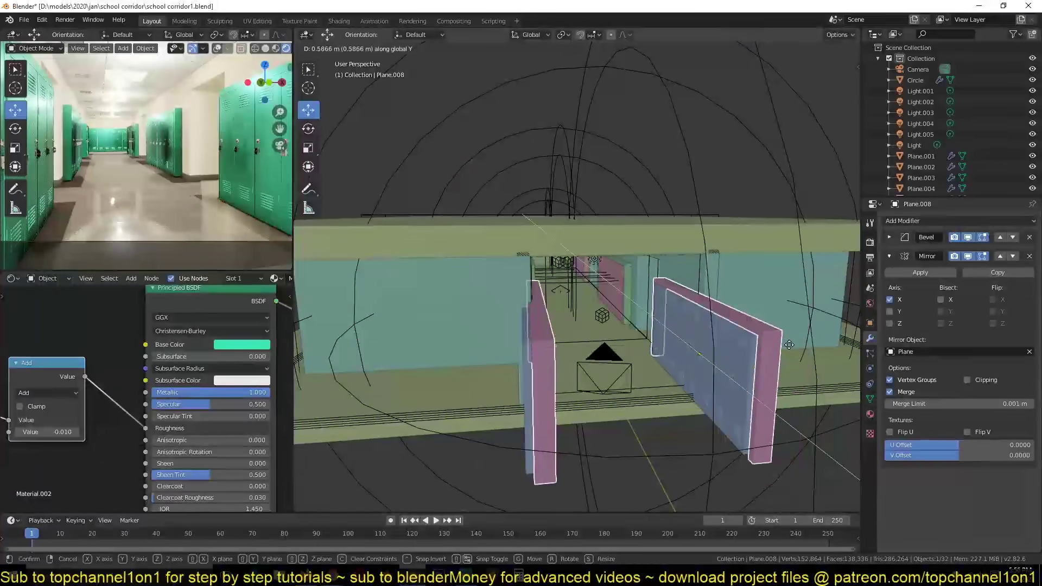
{"action": "key", "text": "ctrl+s"}
Step: Resize the irradiance volume in wireframe top view, then delete four leftover objects
{"action": "scroll", "coordinate": [764, 350], "scroll_direction": "up", "scroll_amount": 3}
{"action": "scroll", "coordinate": [672, 289], "scroll_direction": "up", "scroll_amount": 3}
{"action": "left_click", "coordinate": [672, 289]}
{"action": "scroll", "coordinate": [766, 314], "scroll_direction": "up", "scroll_amount": 2}
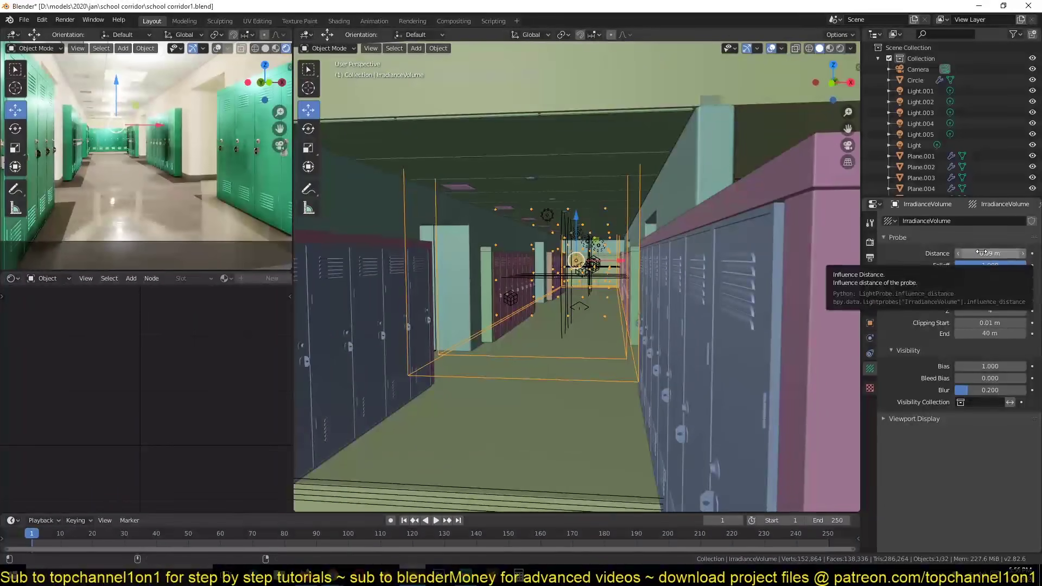
{"action": "key", "text": "ctrl+s"}
{"action": "key", "text": "KP_7"}
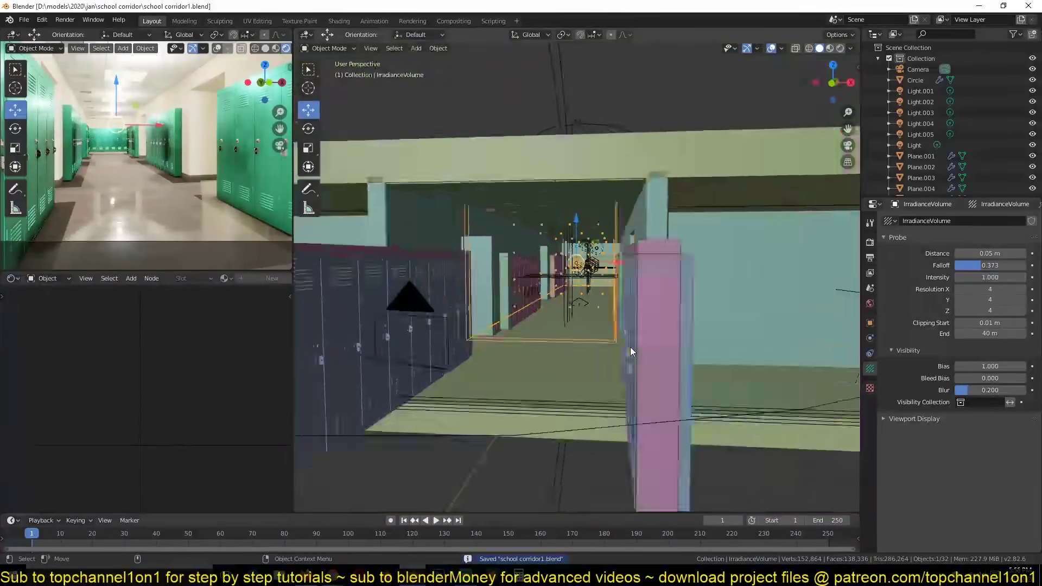
{"action": "scroll", "coordinate": [628, 341], "scroll_direction": "down", "scroll_amount": 3}
{"action": "key", "text": "shift+z"}
{"action": "key", "text": "s"}
{"action": "left_click", "coordinate": [616, 303]}
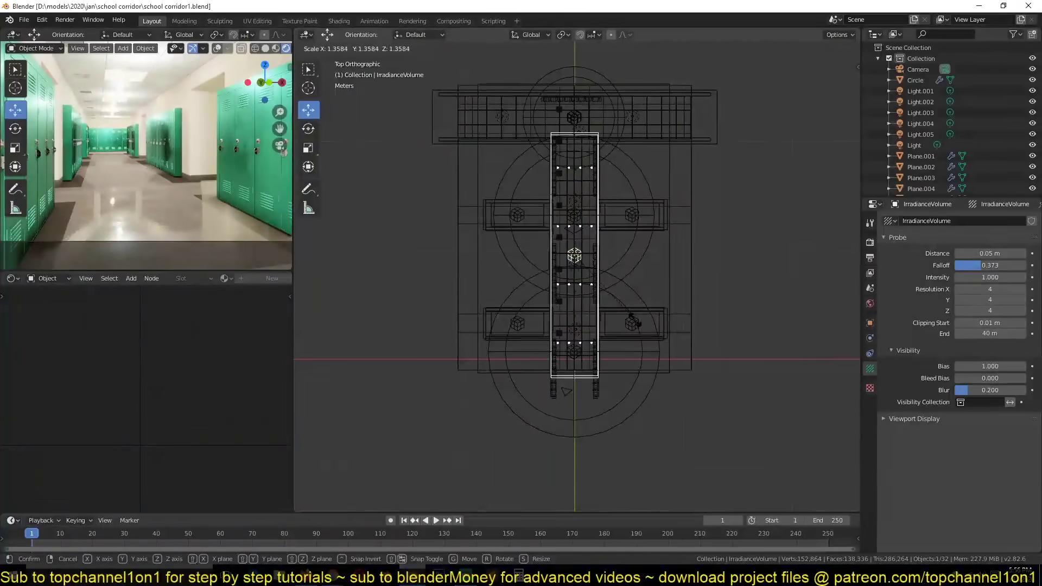
{"action": "key", "text": "Delete"}
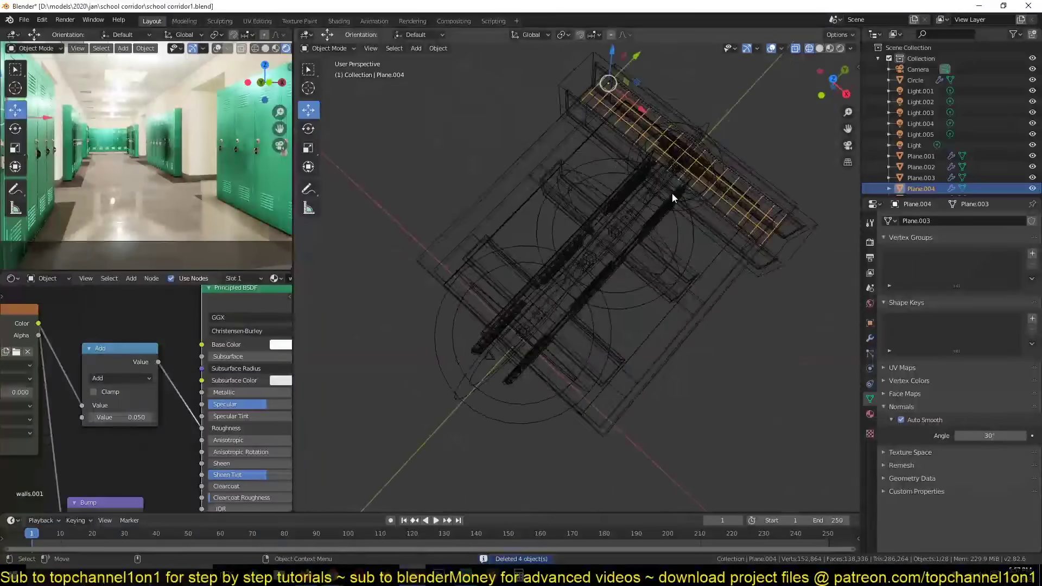